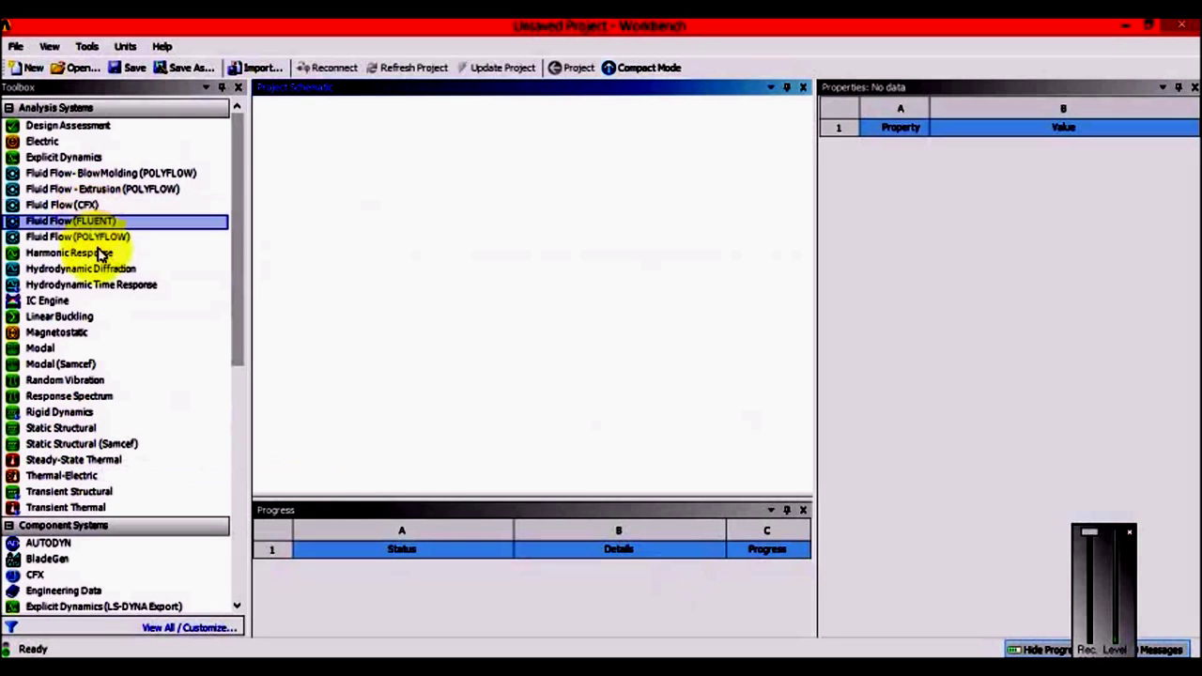
Add a Fluid Flow (FLUENT) system to the Project Schematic and open its Geometry in DesignModeler.
left_click_drag(90, 227, 387, 178)
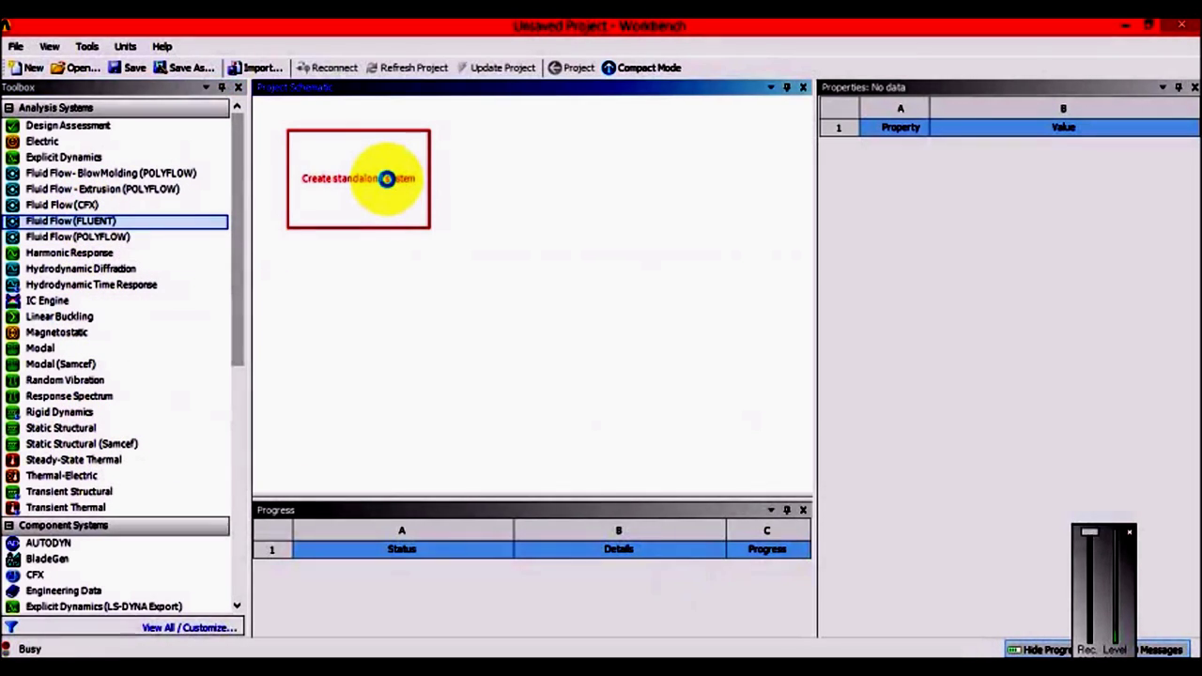
double_click(413, 178)
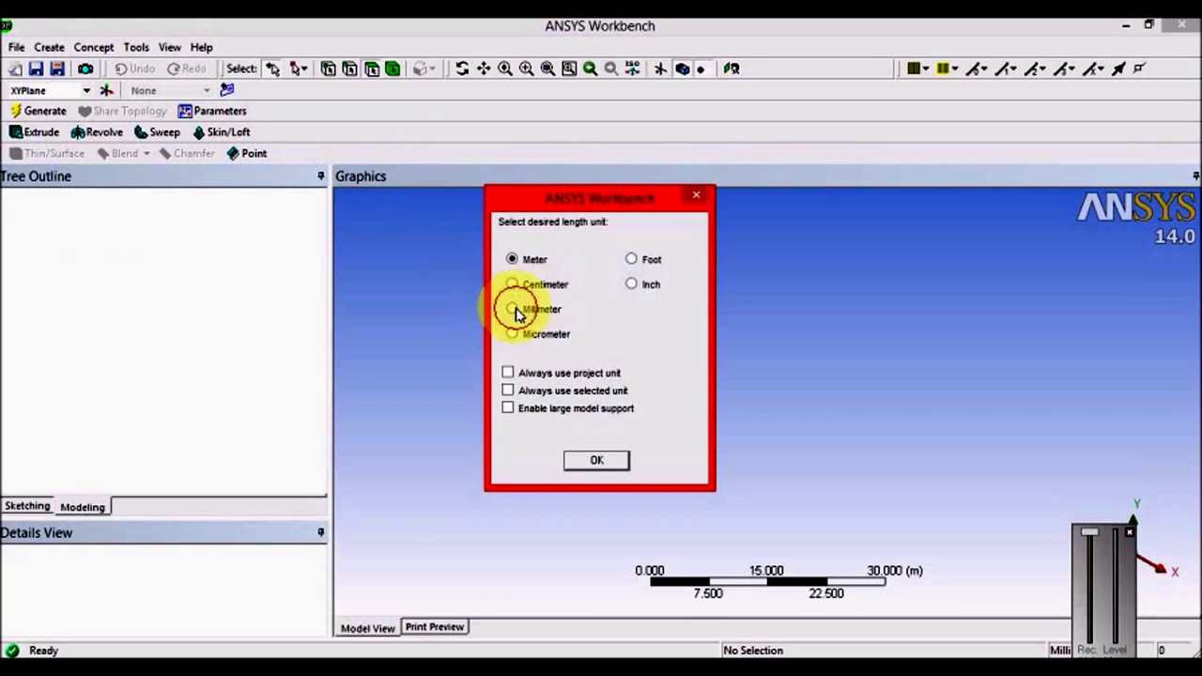
Use millimetres as the length unit and face the XYPlane for sketching.
left_click(513, 310)
left_click(597, 459)
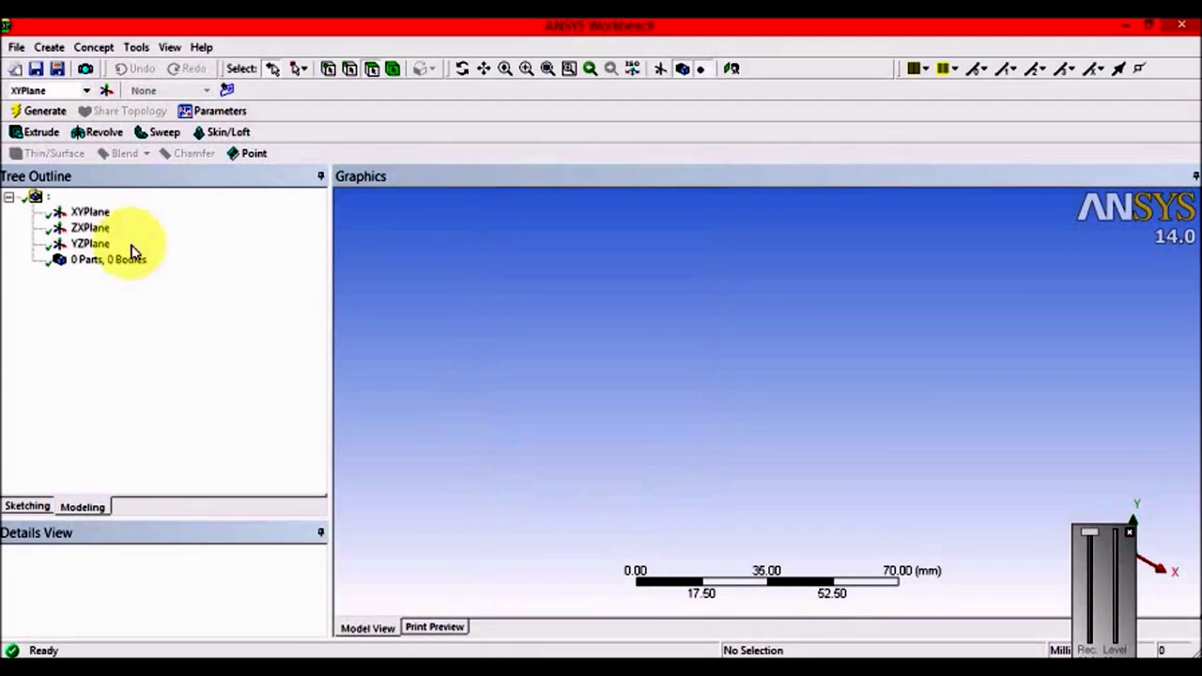
left_click(89, 214)
right_click(89, 214)
left_click(122, 225)
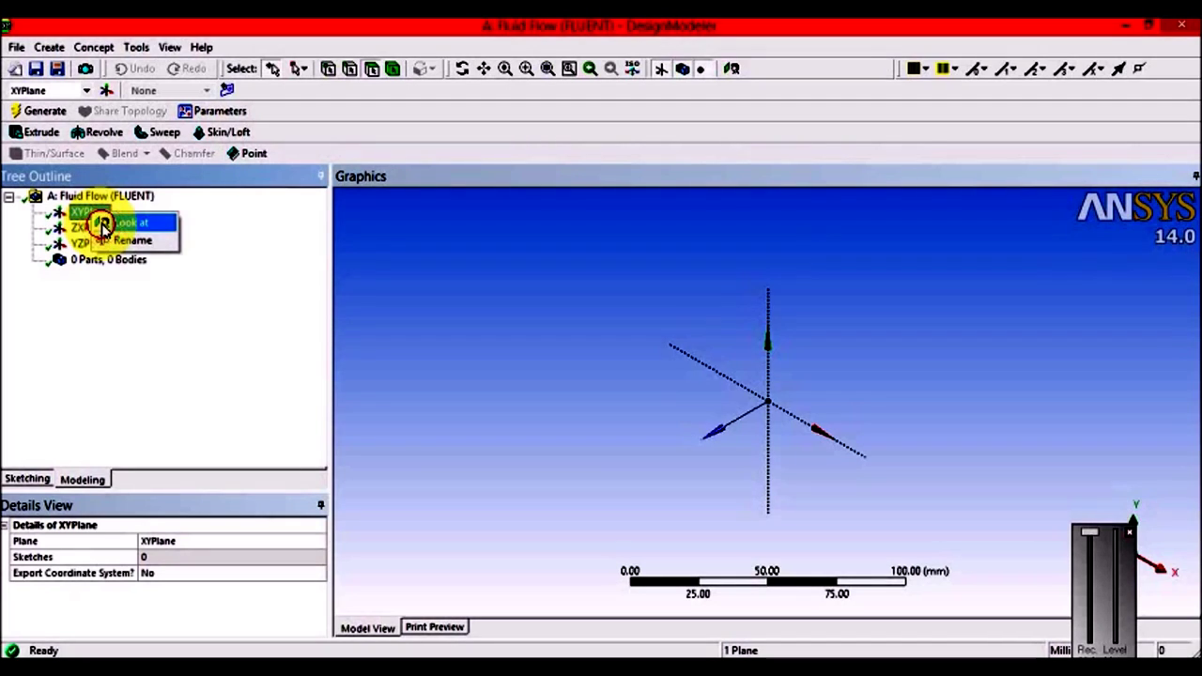
left_click(117, 222)
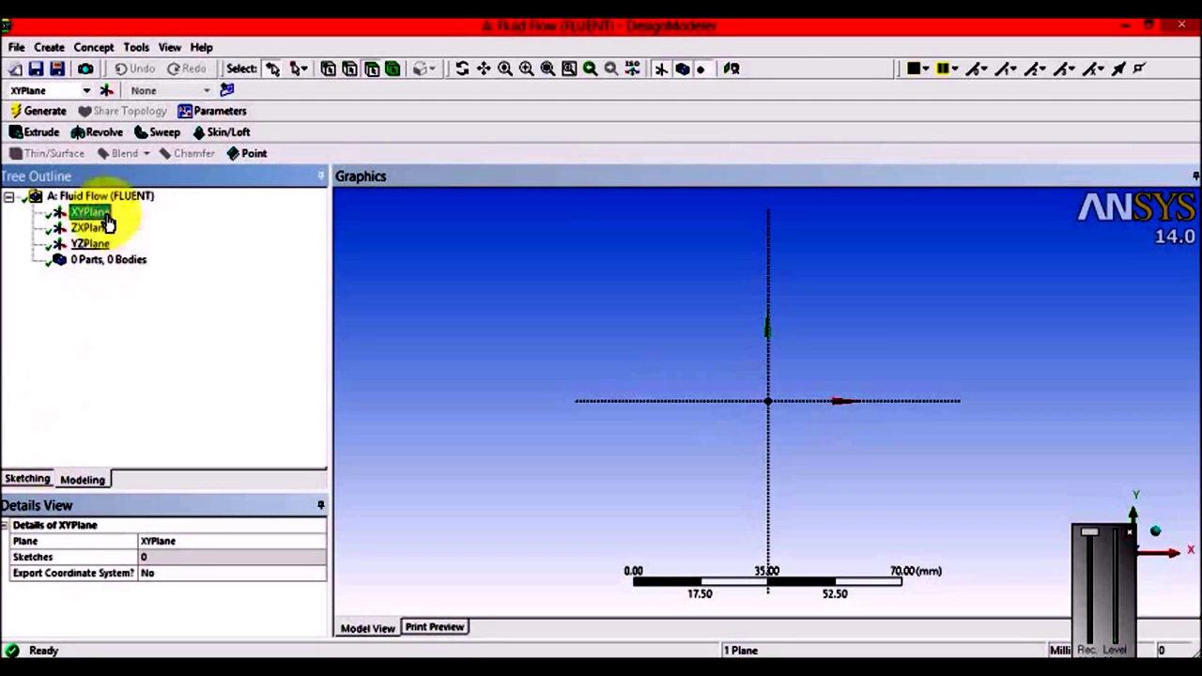
left_click(26, 478)
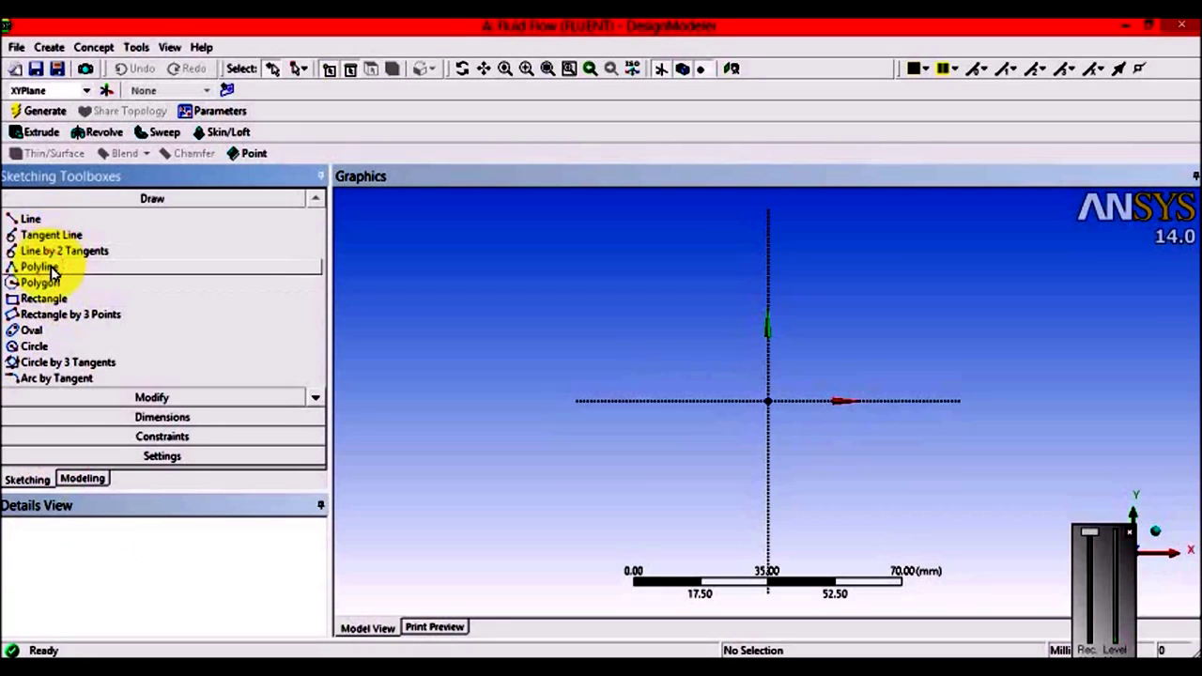
Draw the six-vertex nozzle polyline, throat on the Y axis, and close it.
left_click(39, 267)
left_click(650, 444)
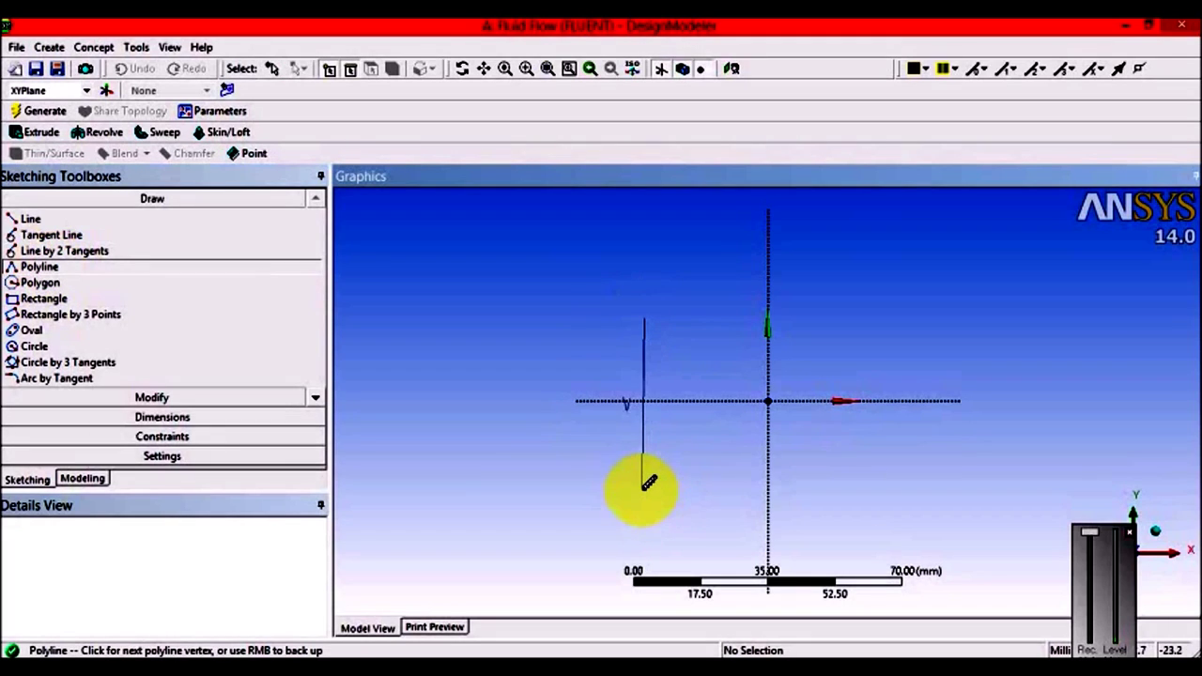
left_click(642, 488)
left_click(768, 445)
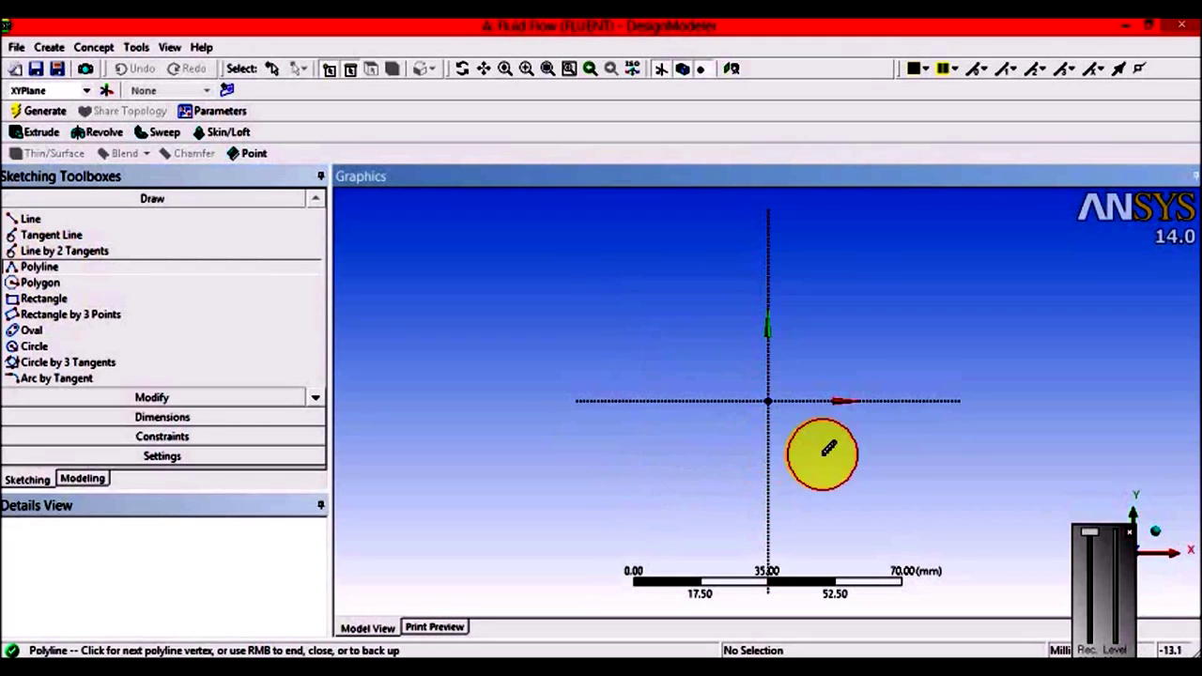
left_click(944, 480)
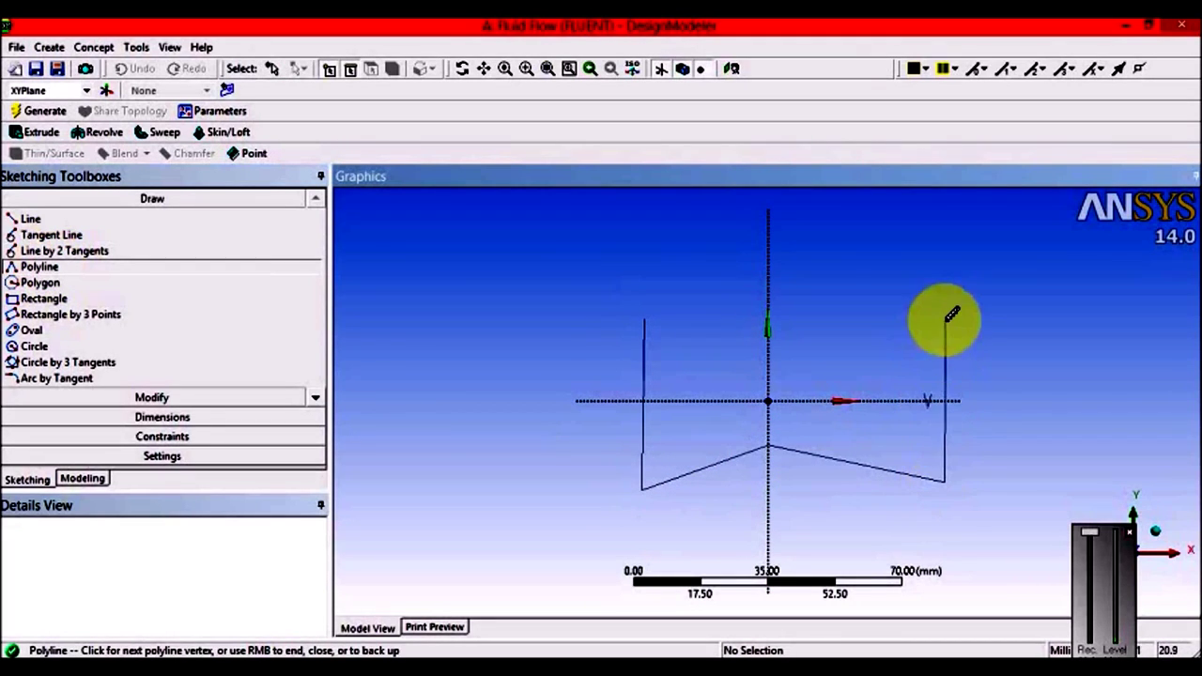
left_click(945, 321)
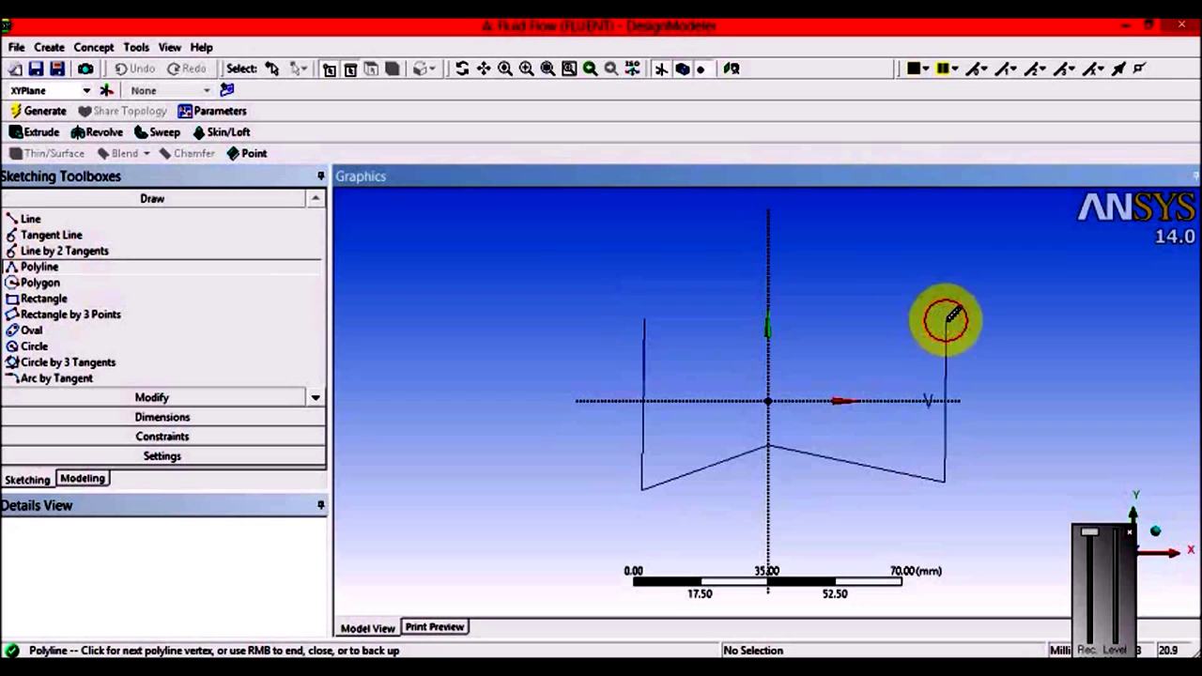
left_click(768, 368)
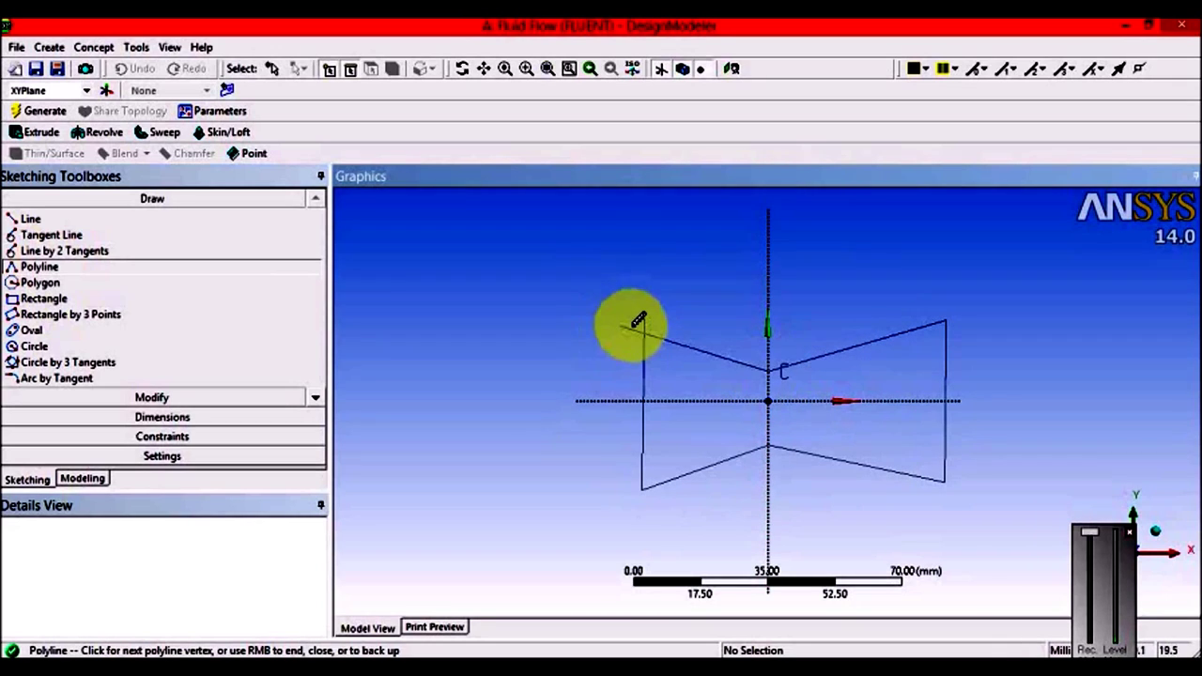
right_click(646, 327)
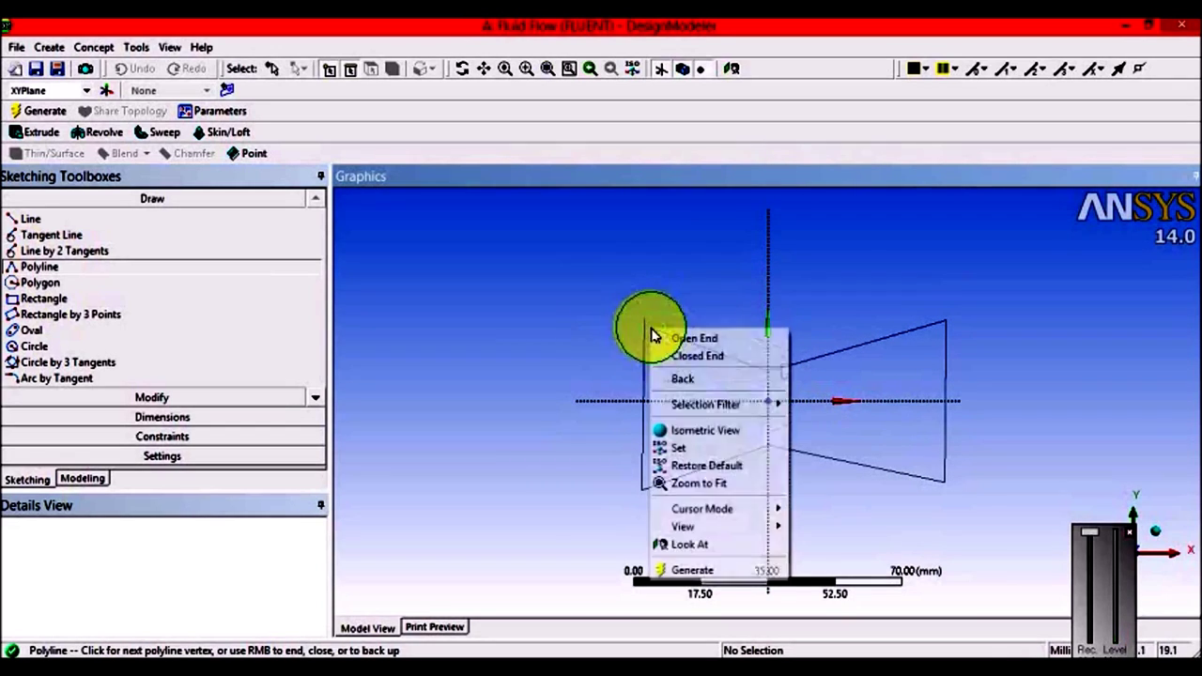
left_click(695, 357)
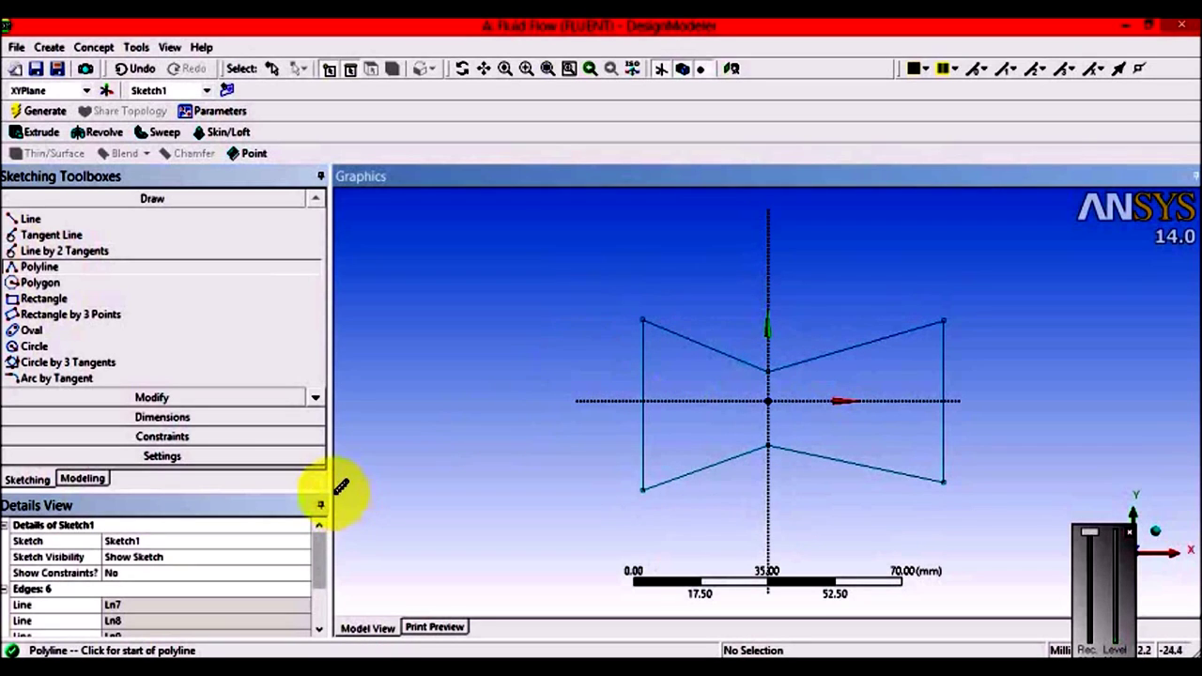
Make the inlet's upper and lower corners symmetric about the X axis.
left_click(161, 436)
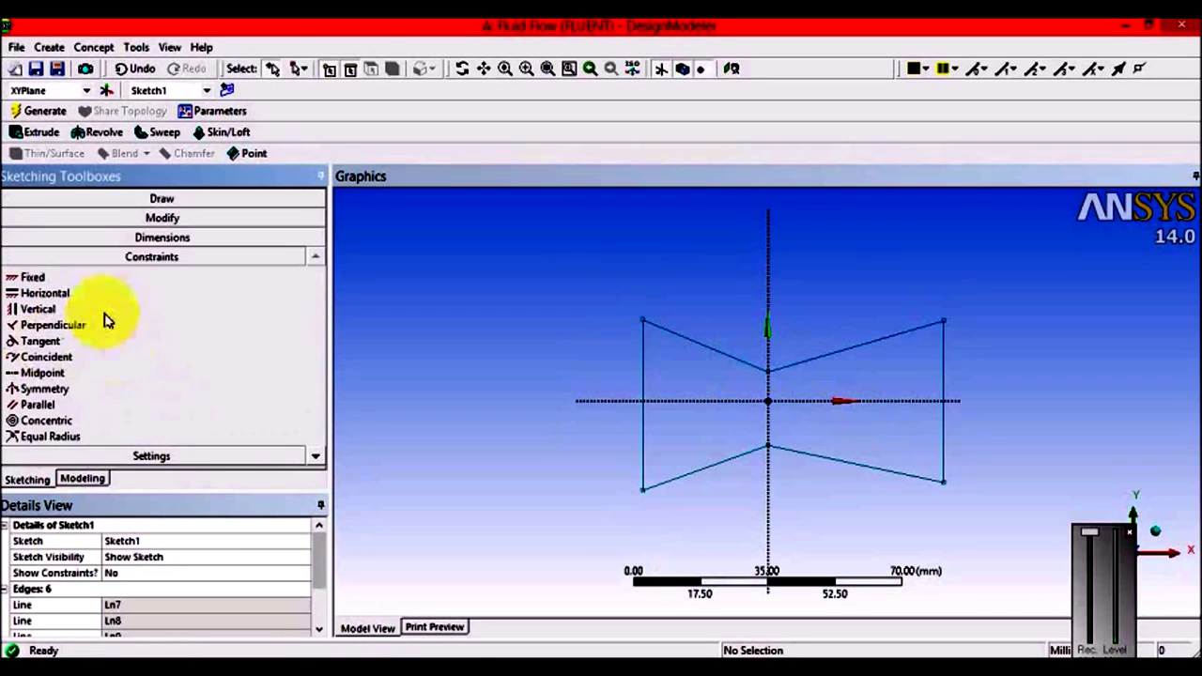
left_click(45, 388)
left_click(692, 401)
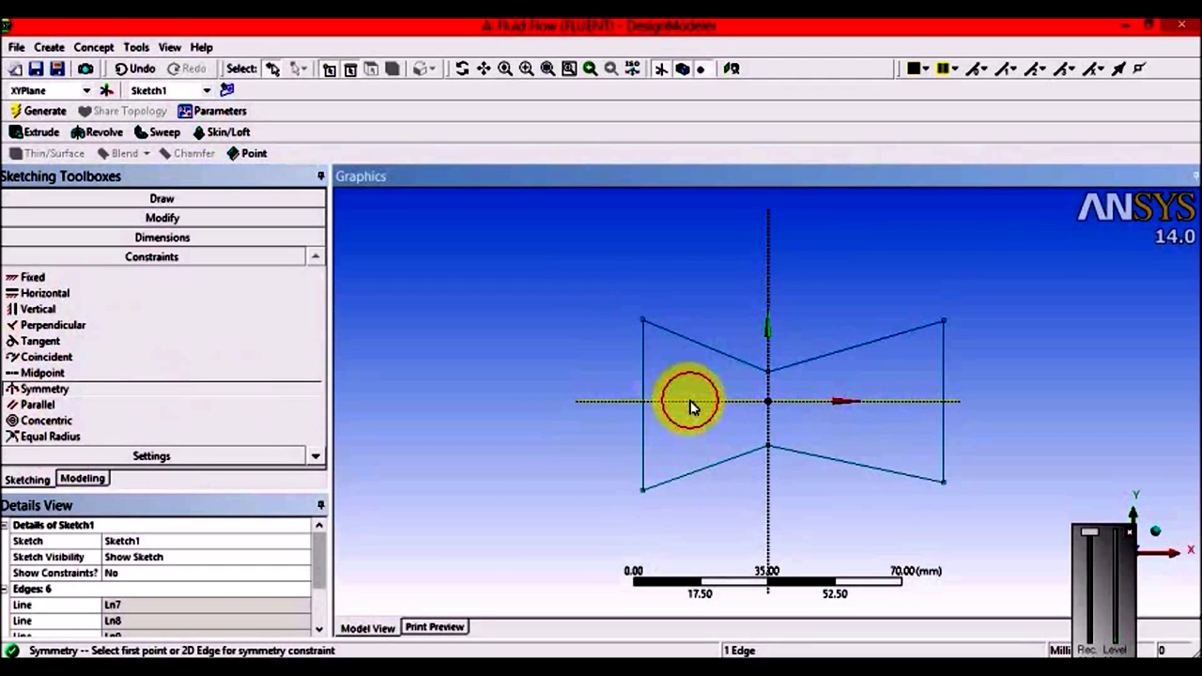
left_click(644, 323)
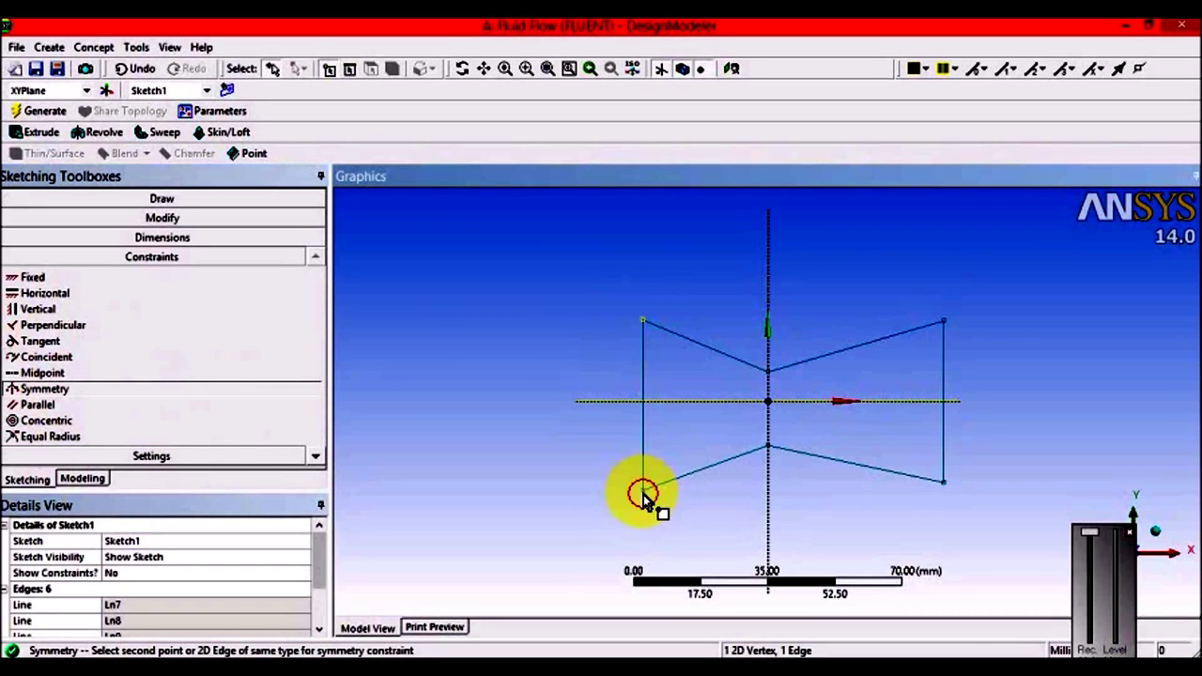
left_click(644, 490)
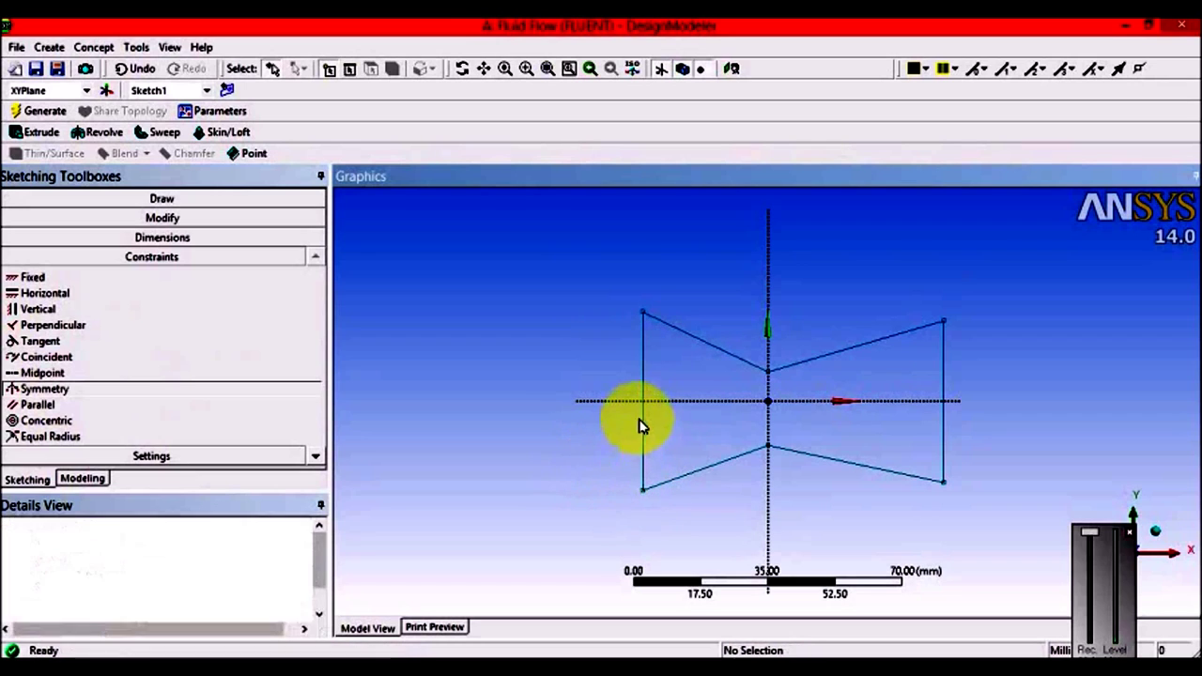
Make the throat points and outlet corners symmetric about the X axis.
left_click(43, 391)
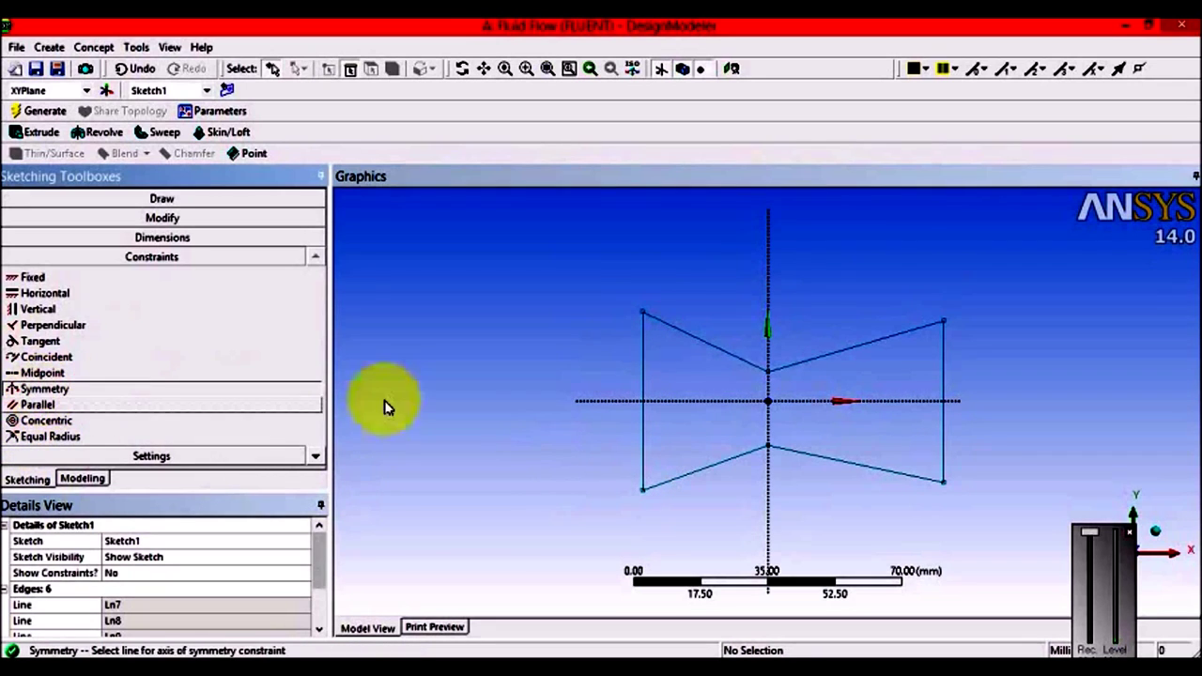
left_click(741, 401)
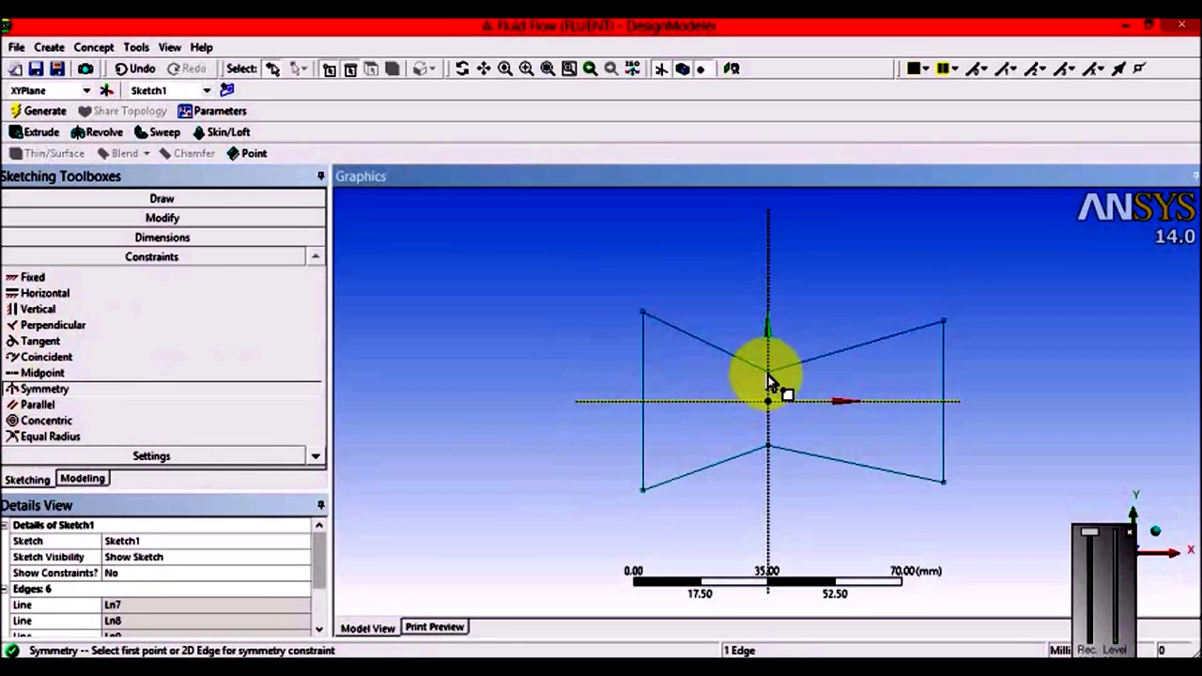
left_click(767, 372)
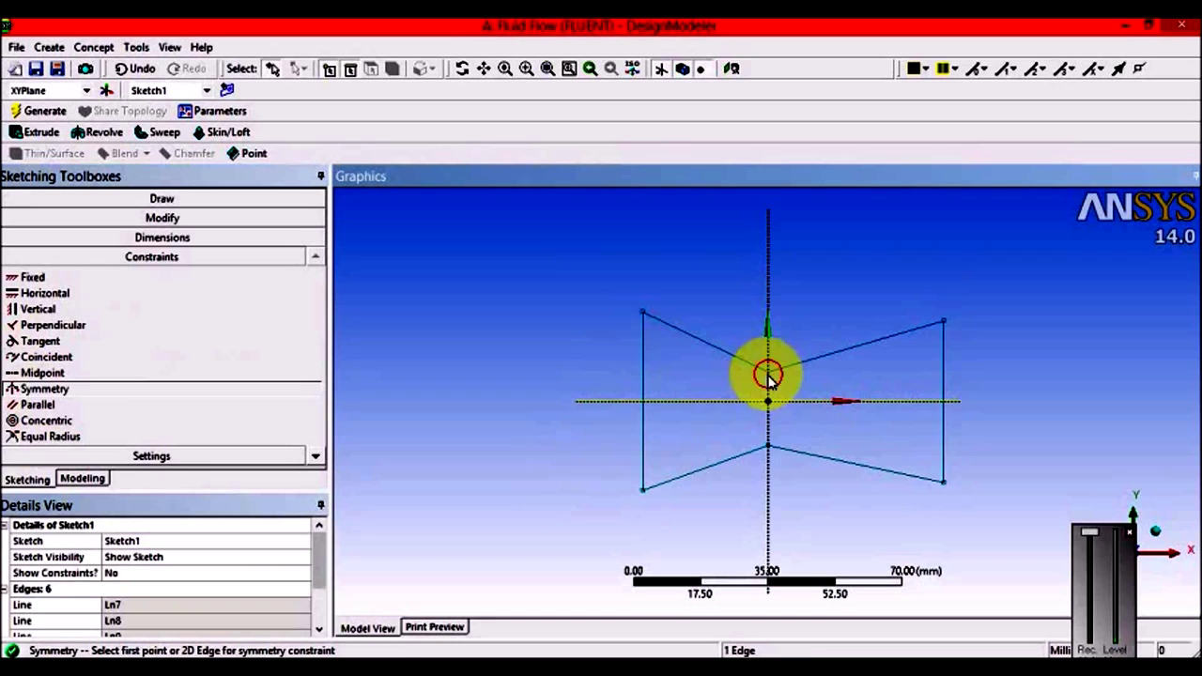
left_click(771, 447)
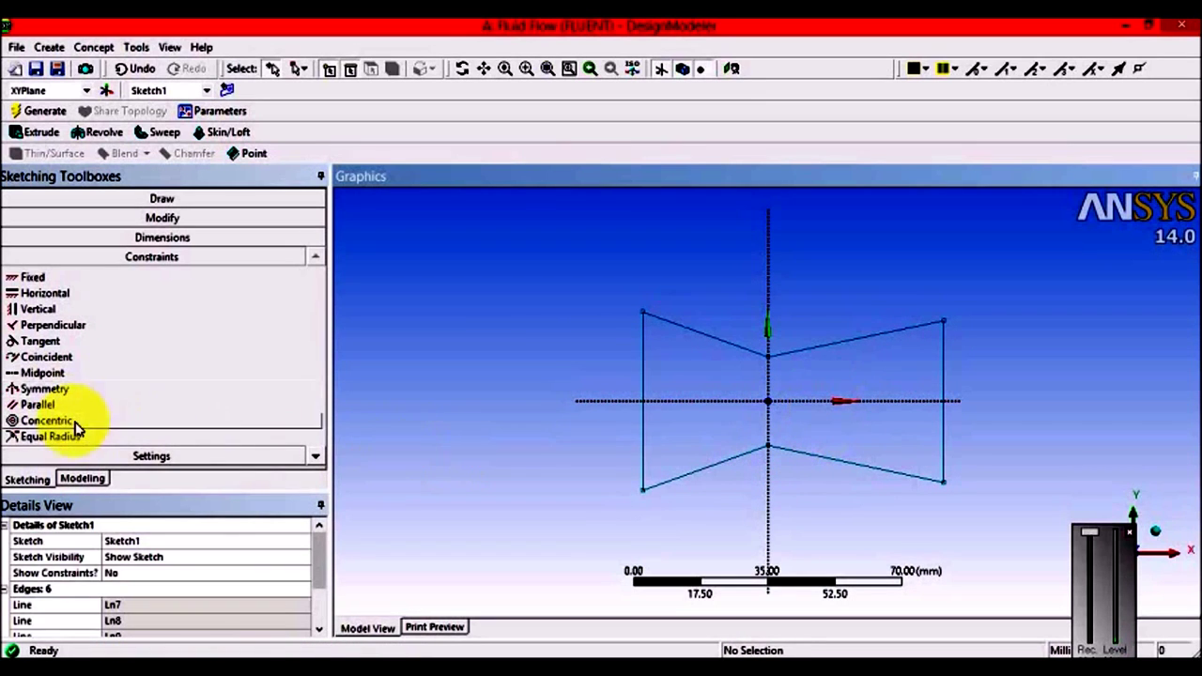
left_click(47, 389)
left_click(919, 401)
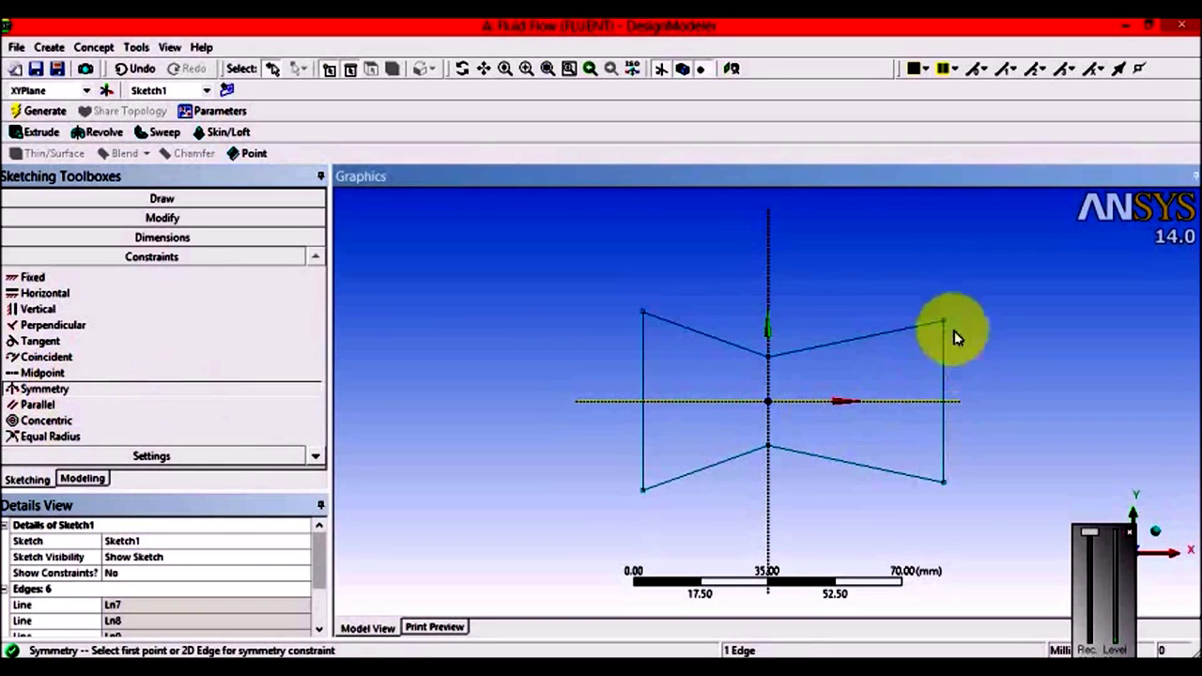
left_click(944, 322)
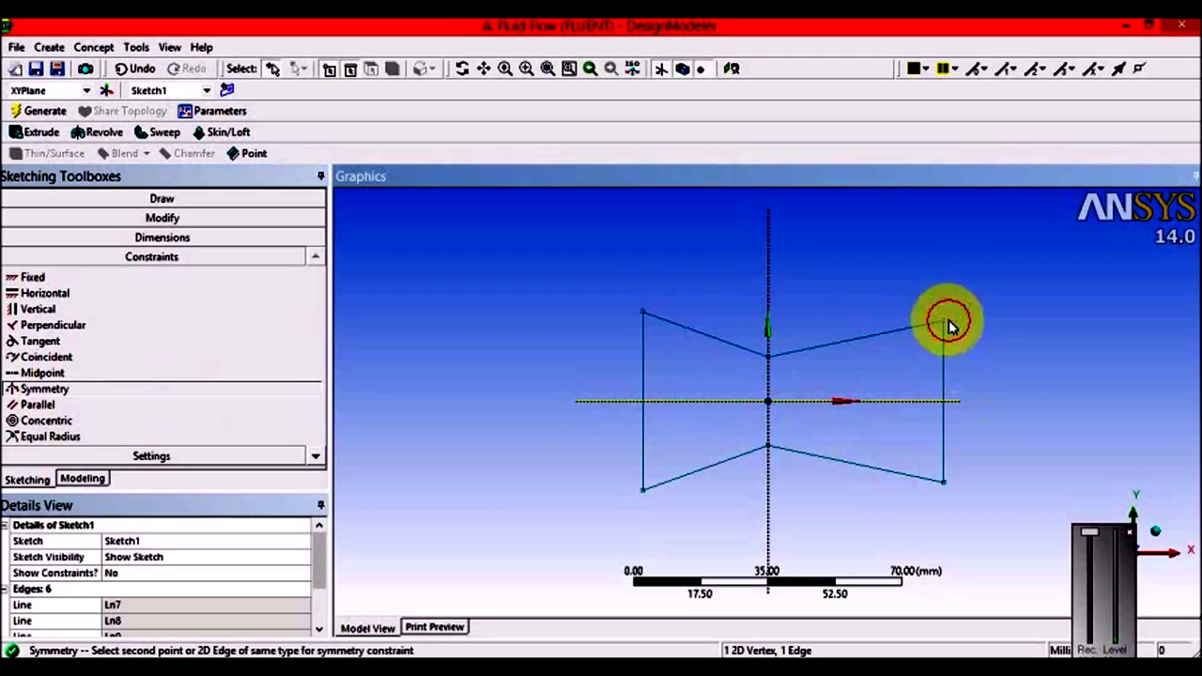
left_click(944, 481)
left_click(1033, 451)
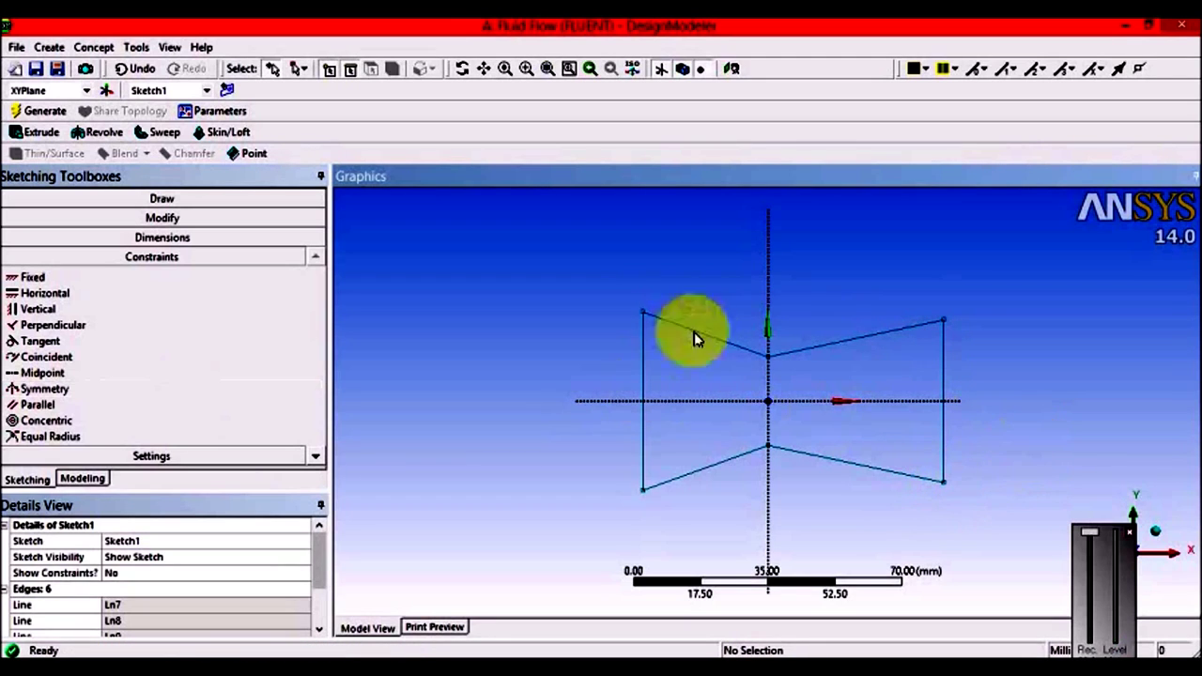
Dimension the throat height L1 as 10 mm.
left_click(188, 237)
left_click(81, 305)
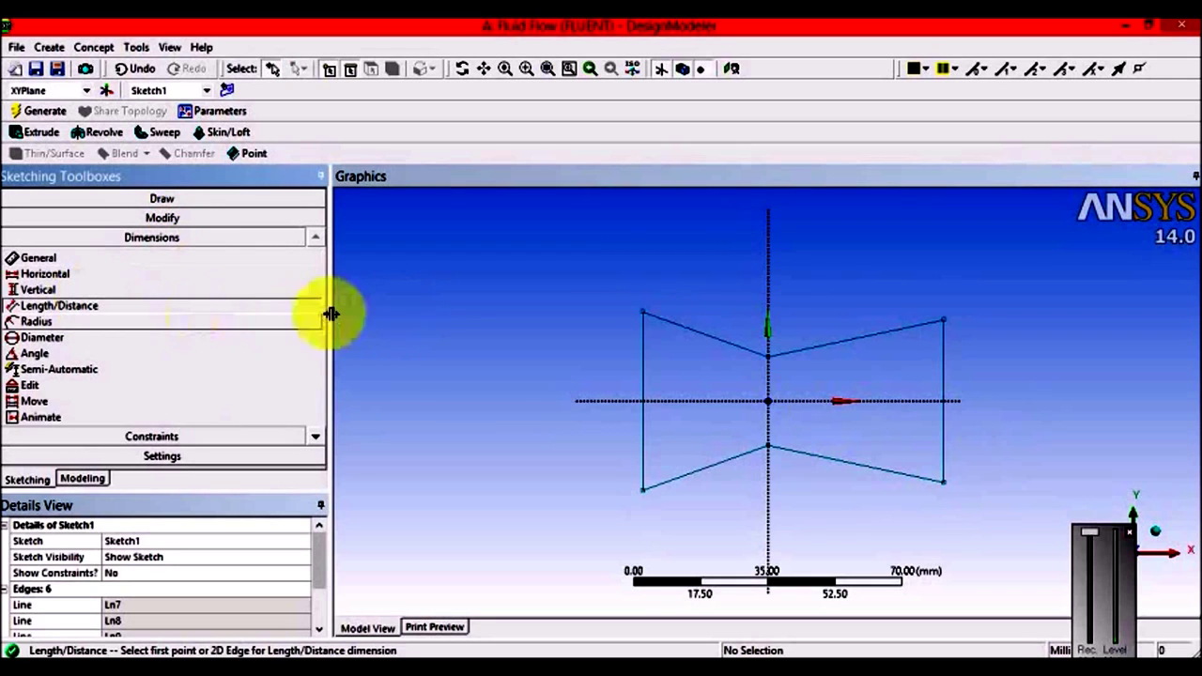
left_click(768, 356)
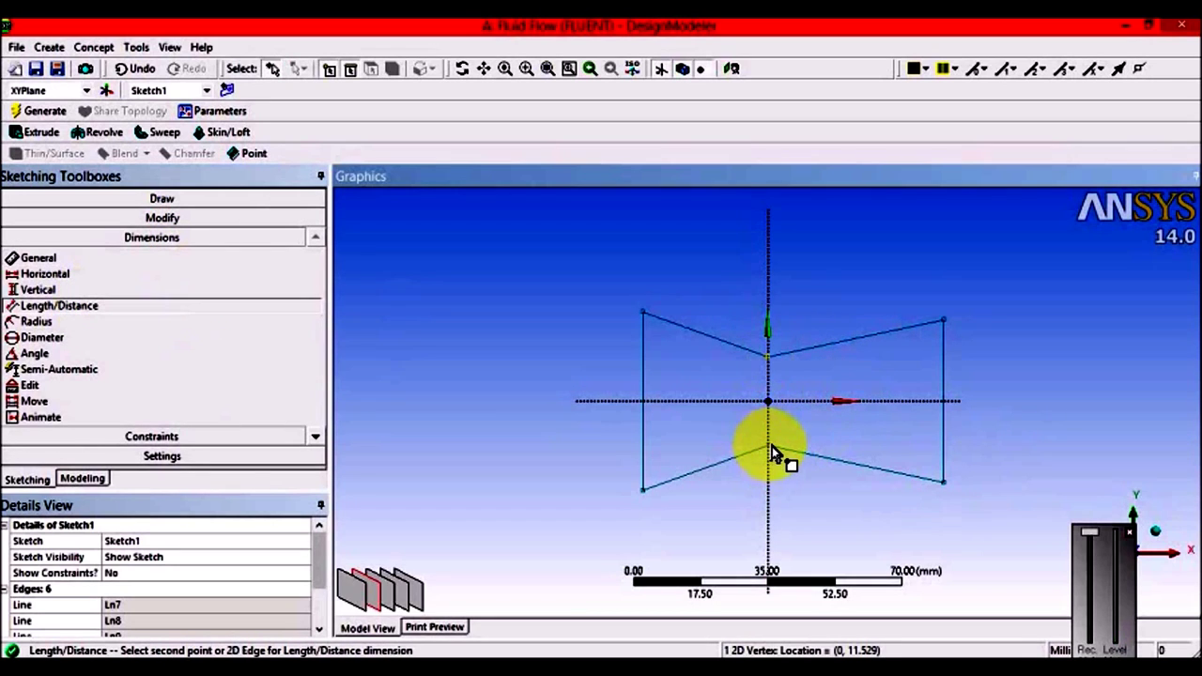
left_click(772, 447)
left_click(782, 421)
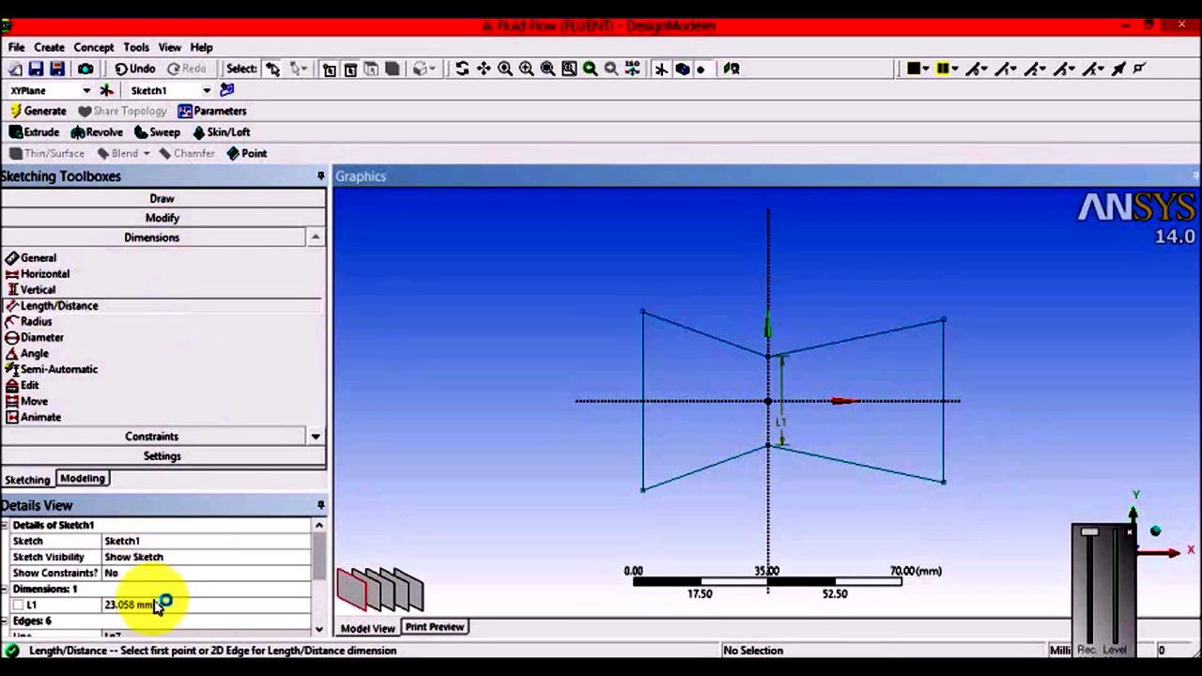
left_click(158, 605)
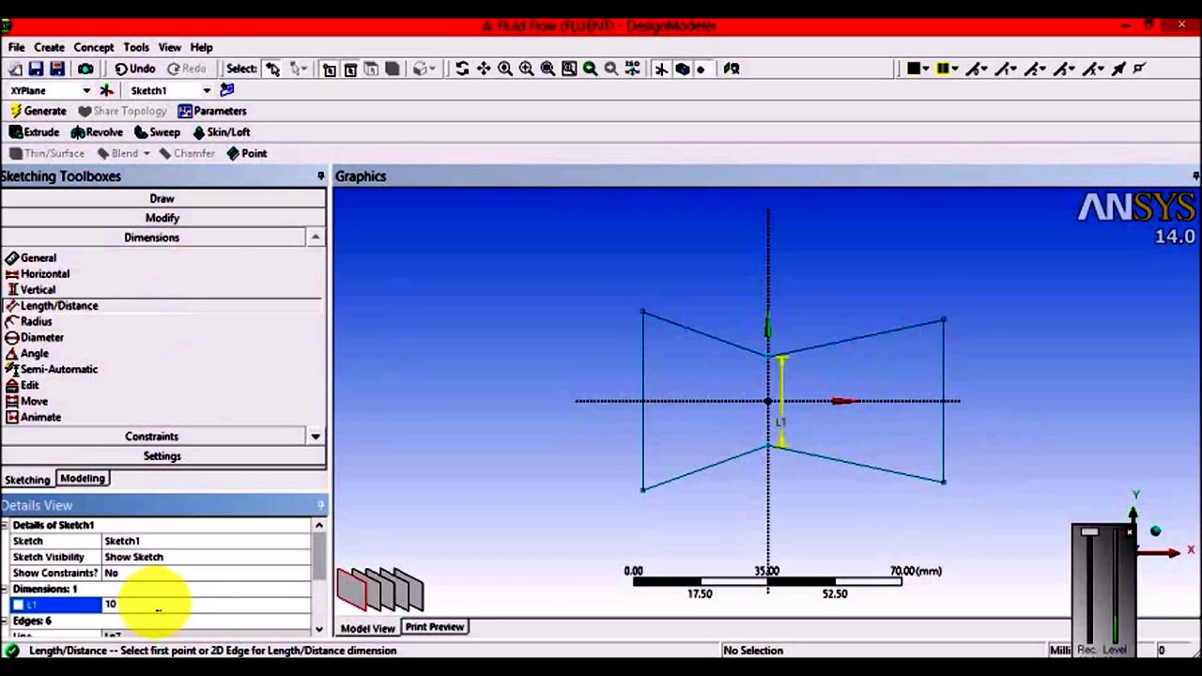
left_click(460, 469)
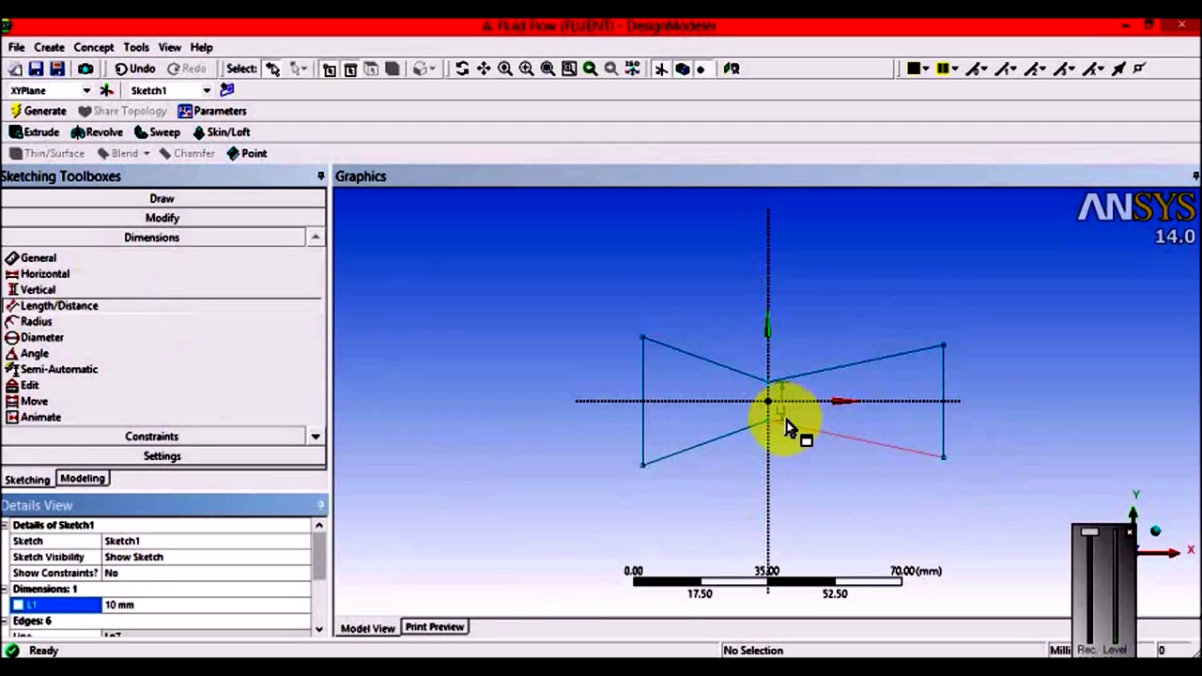
left_click(135, 608)
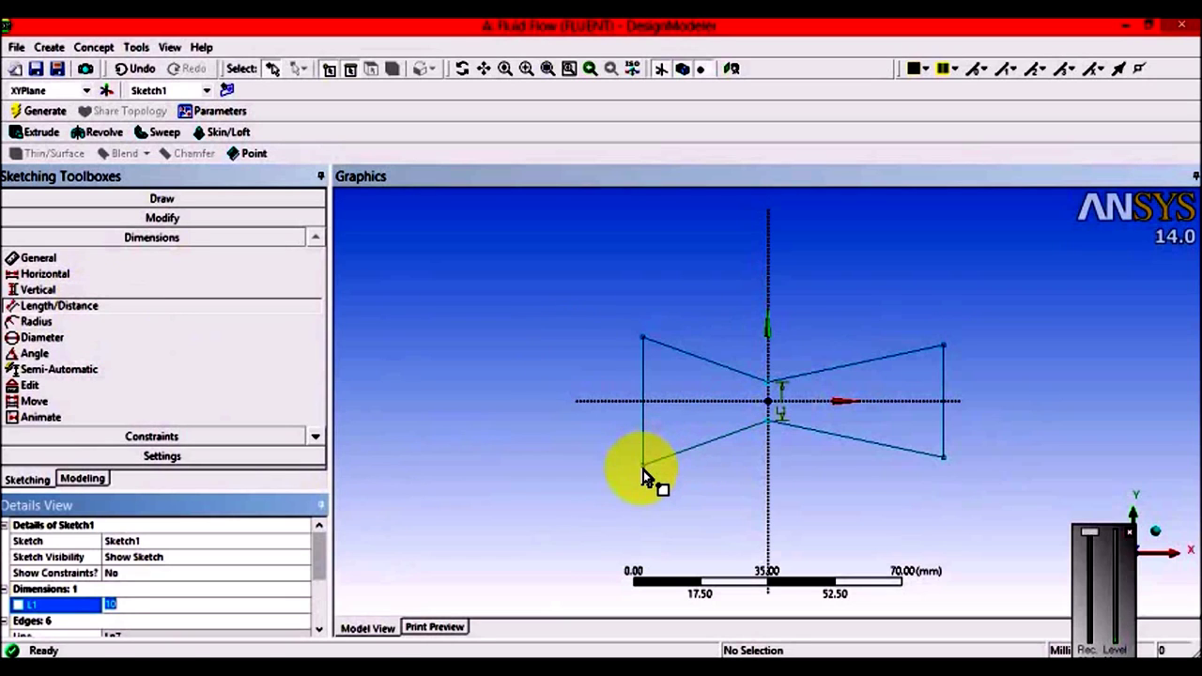
Dimension the inlet height L2 as 25 mm.
left_click(643, 340)
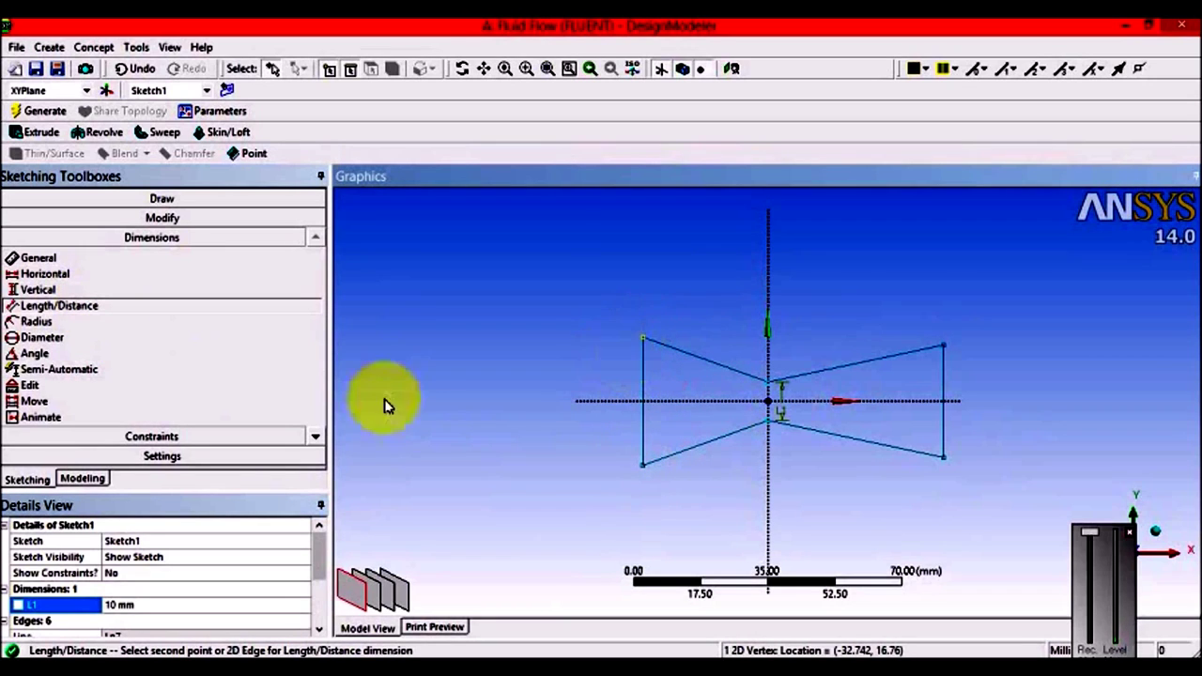
left_click(37, 321)
left_click(57, 305)
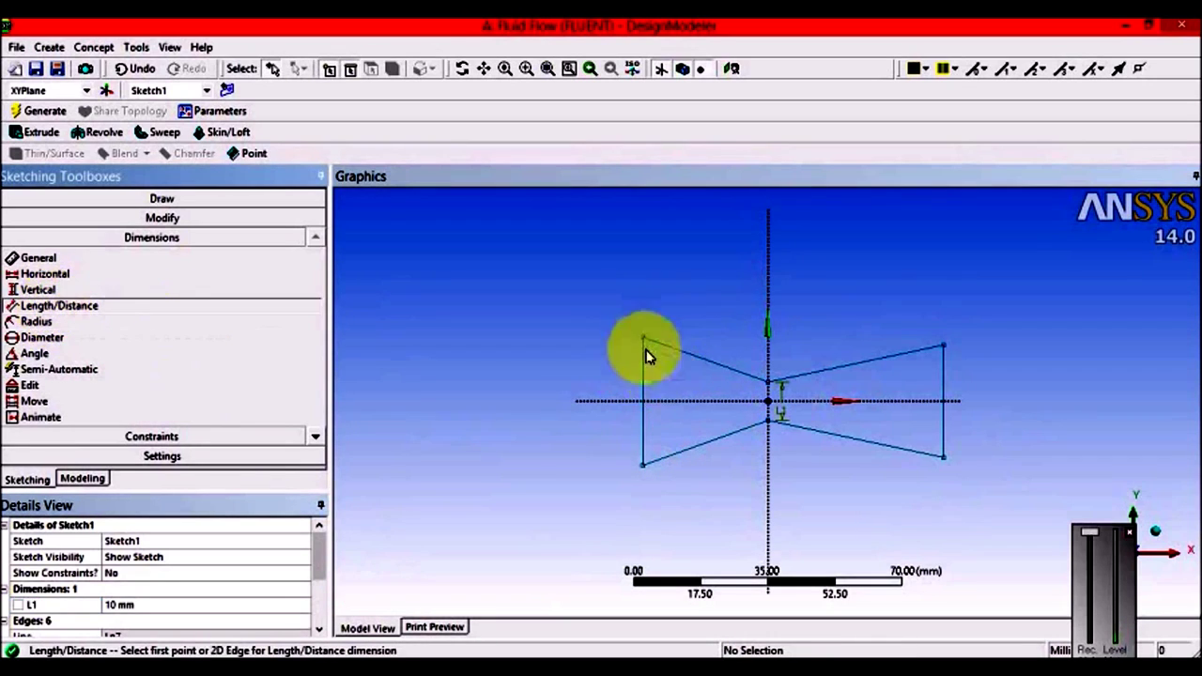
left_click(641, 338)
left_click(643, 467)
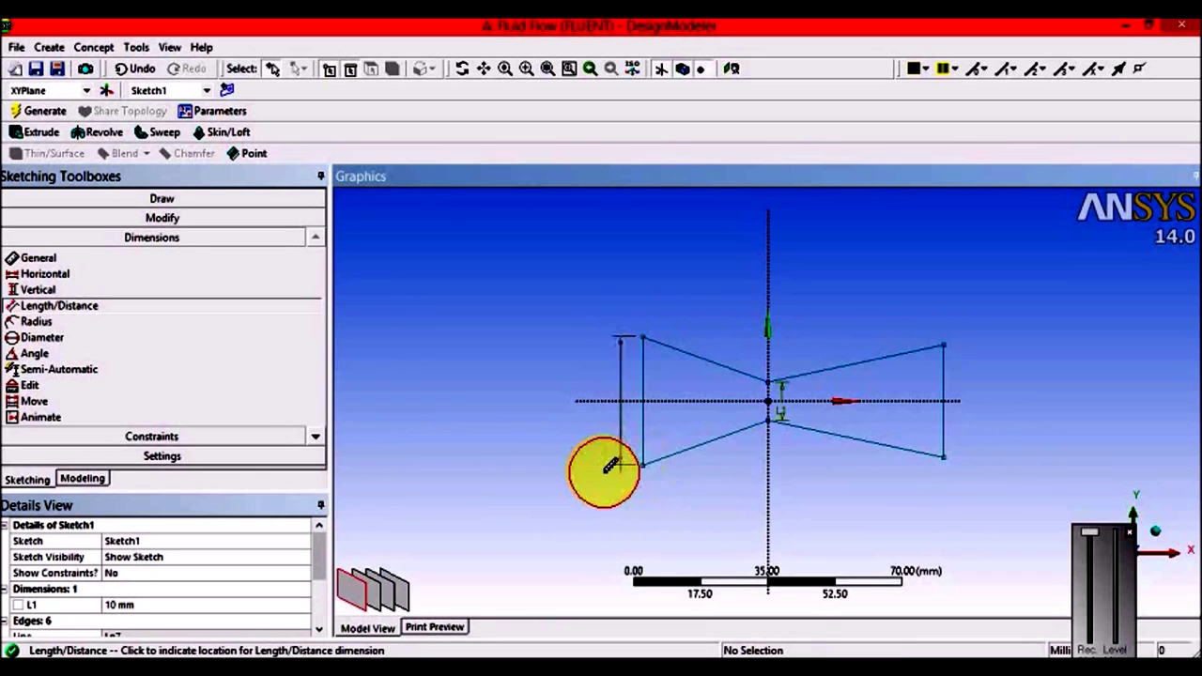
left_click(606, 474)
left_click(128, 621)
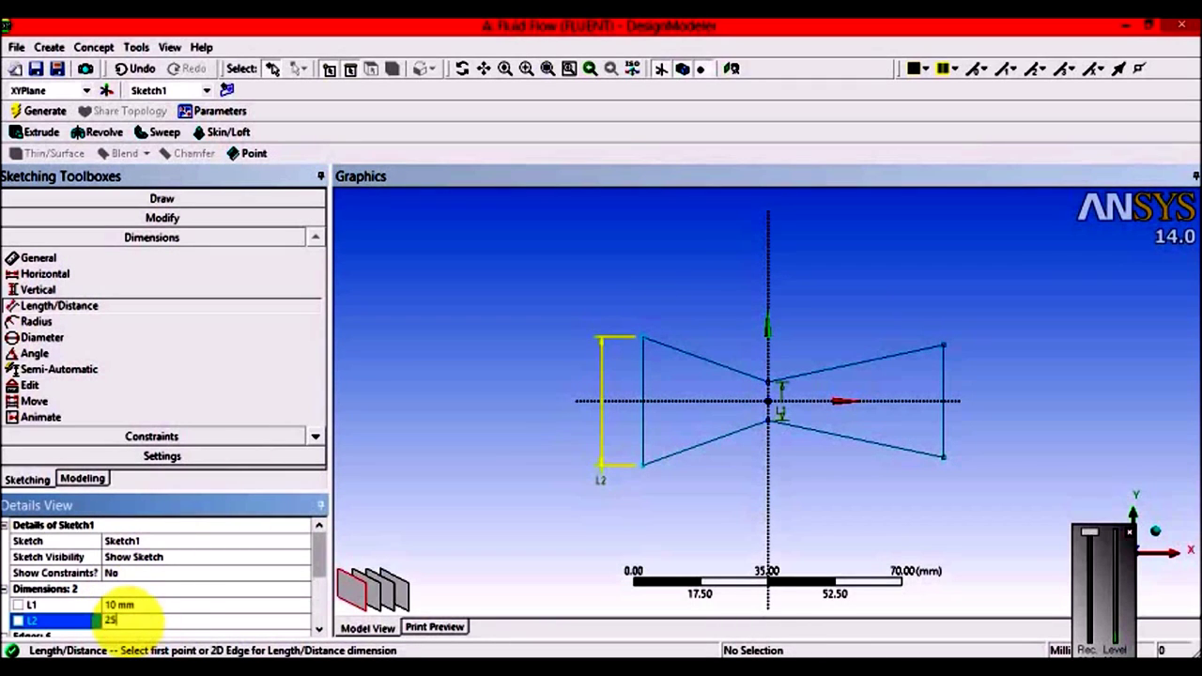
type("25")
key("Return")
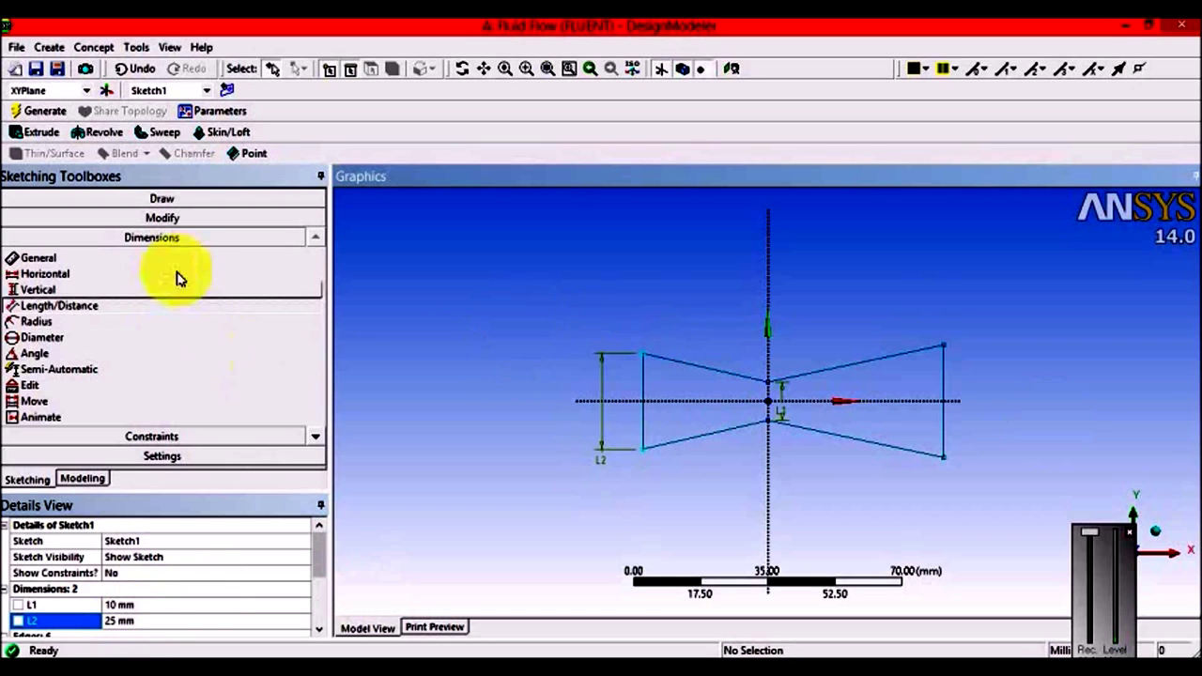
Dimension the outlet height L3 as 35 mm.
left_click(88, 306)
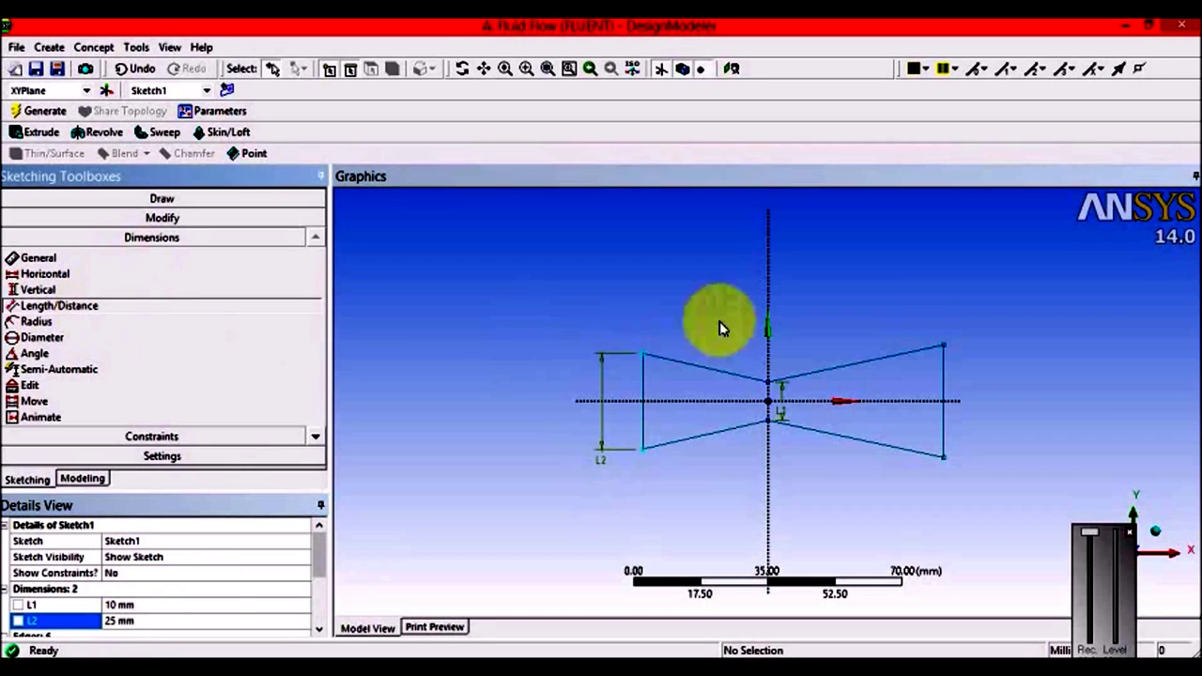
left_click(946, 347)
left_click(946, 457)
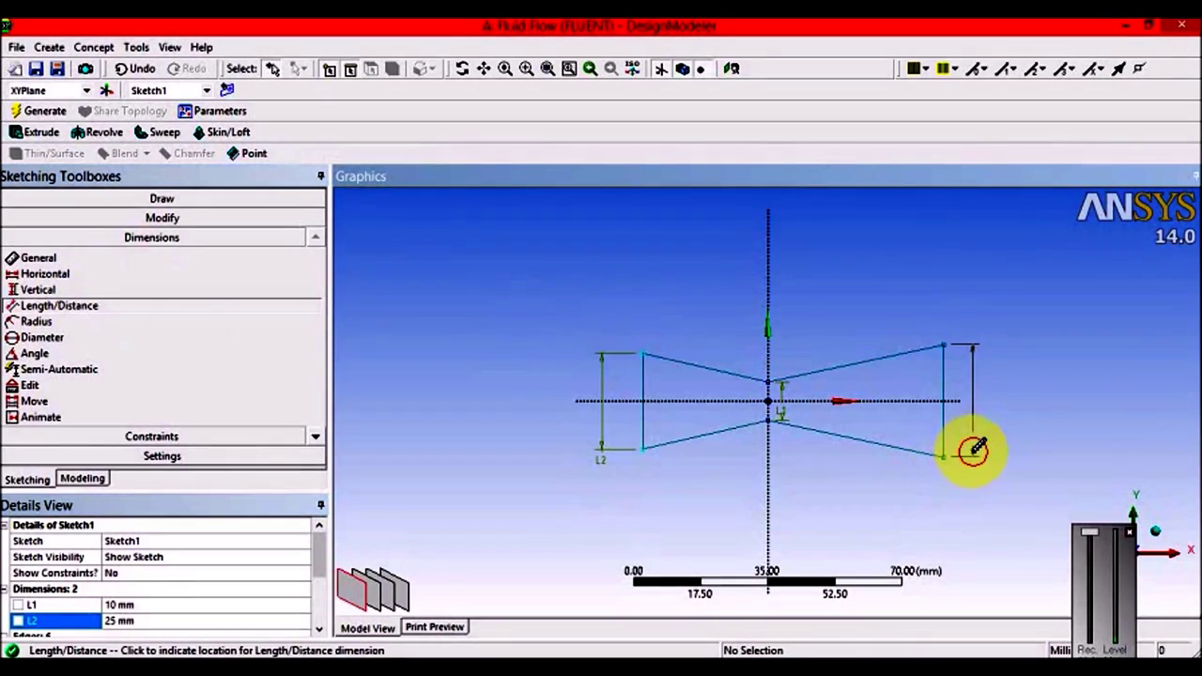
left_click(971, 448)
double_click(268, 507)
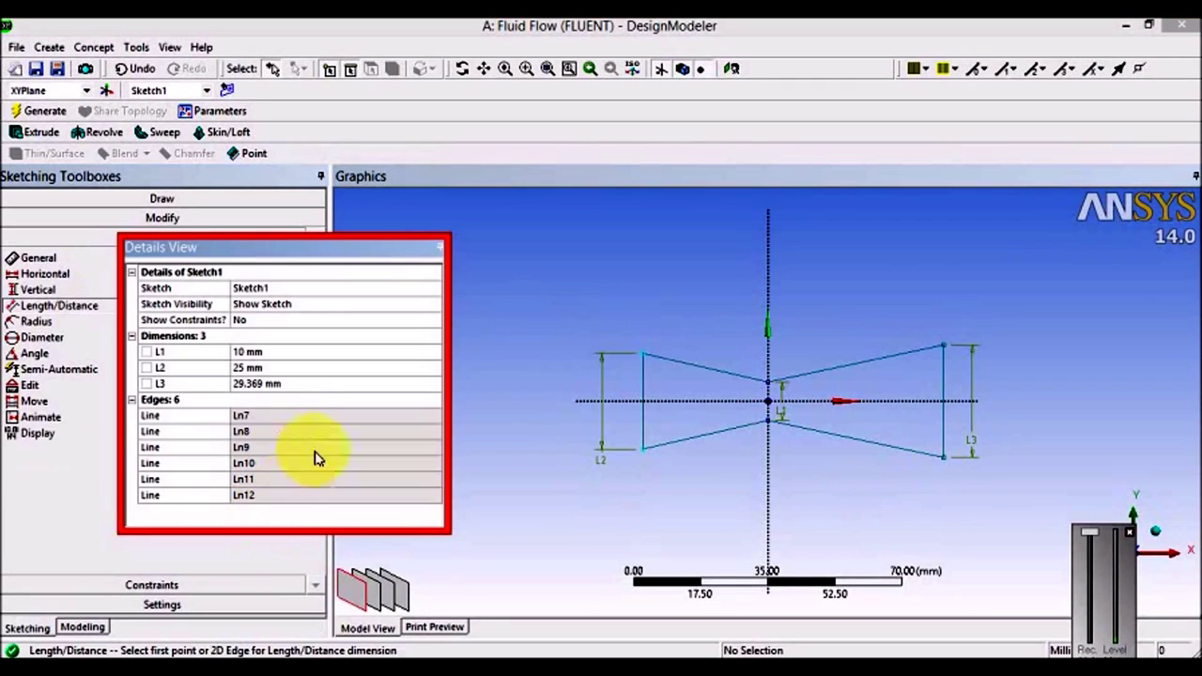
left_click(272, 383)
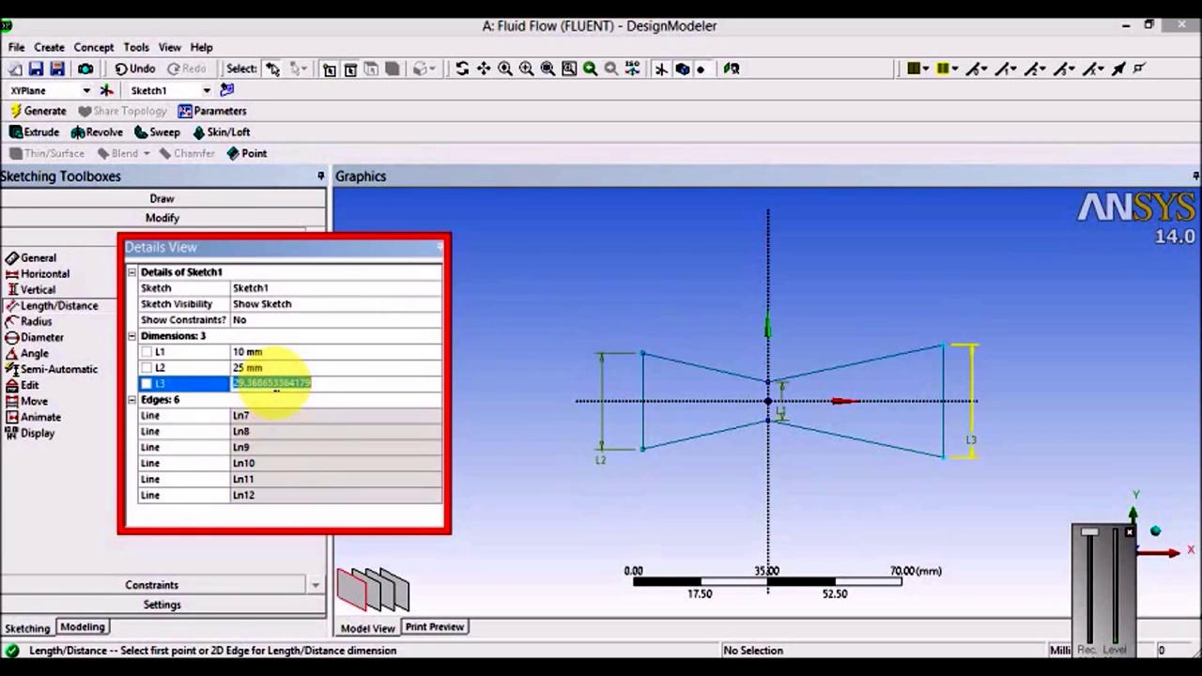
type("35")
key("Return")
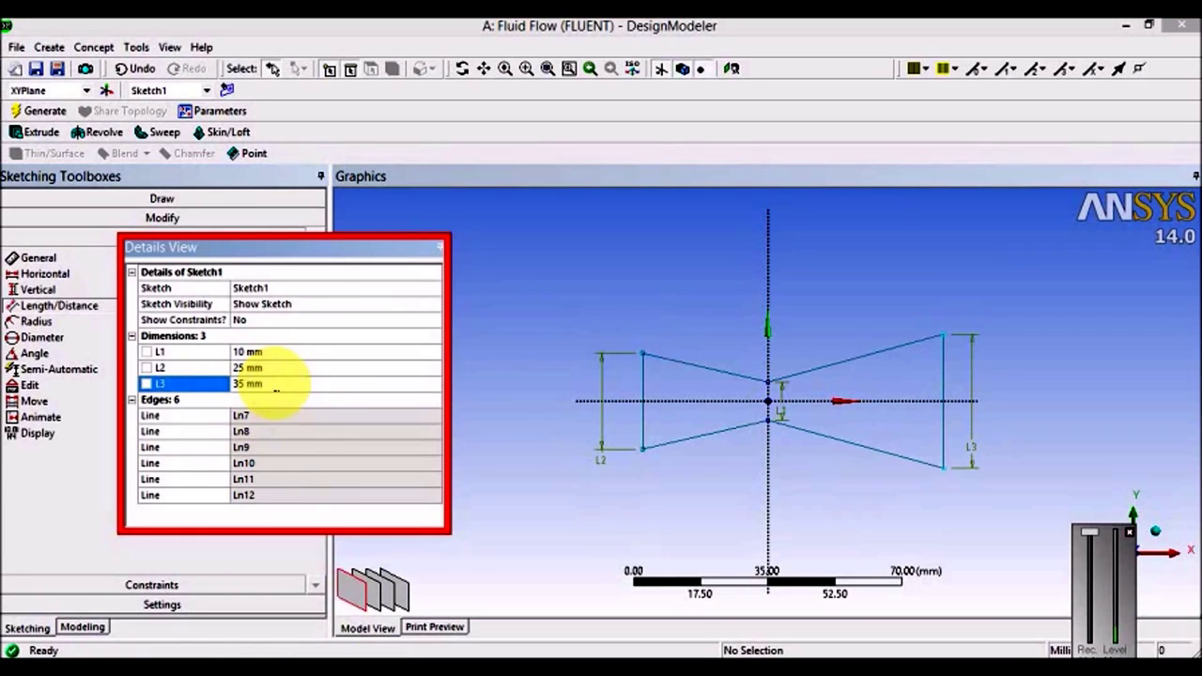
double_click(330, 248)
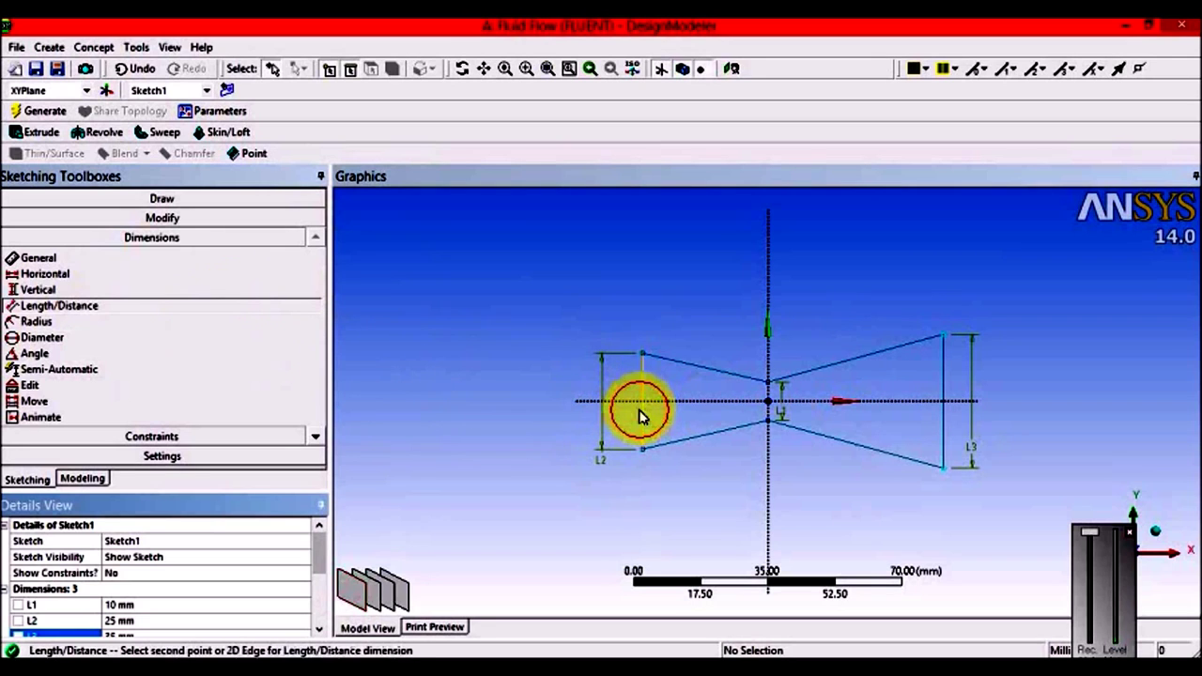
Dimension the overall nozzle length L4 as 75 mm.
left_click(945, 417)
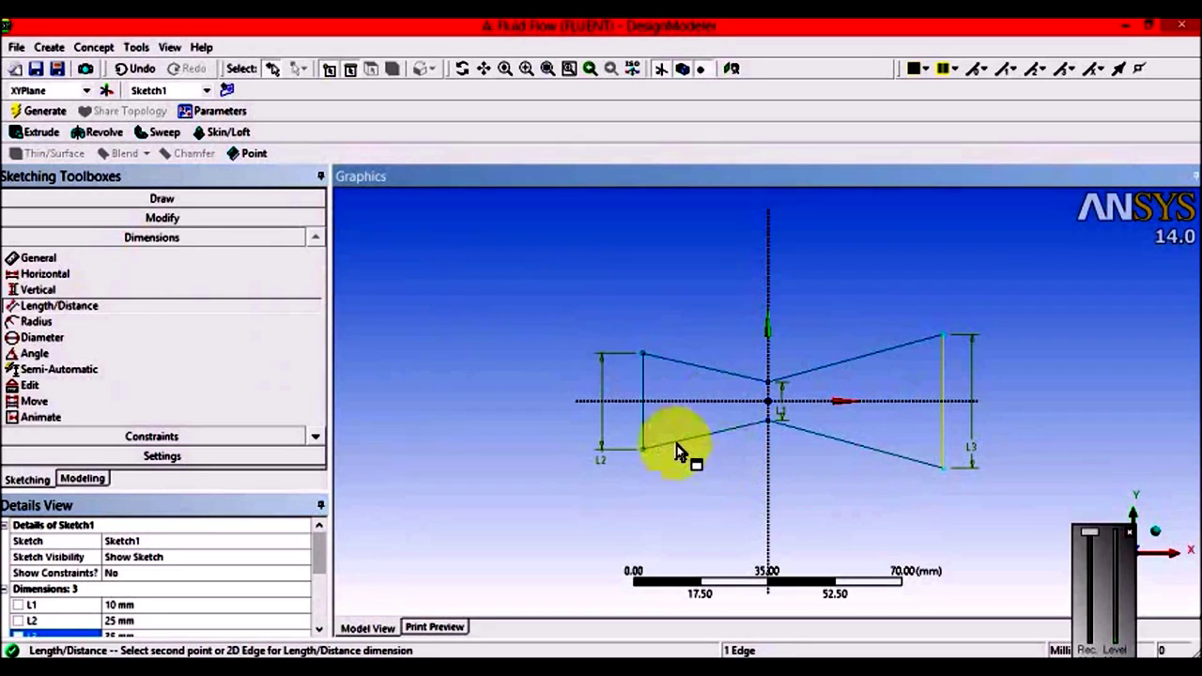
left_click(663, 488)
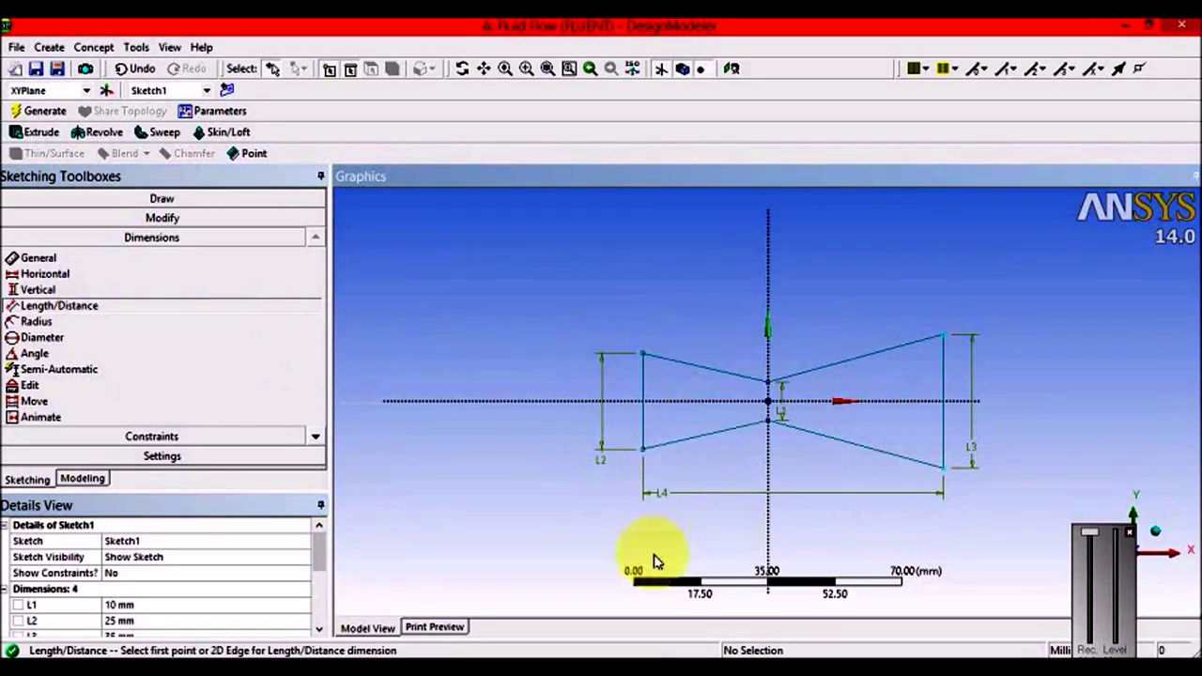
left_click(184, 511)
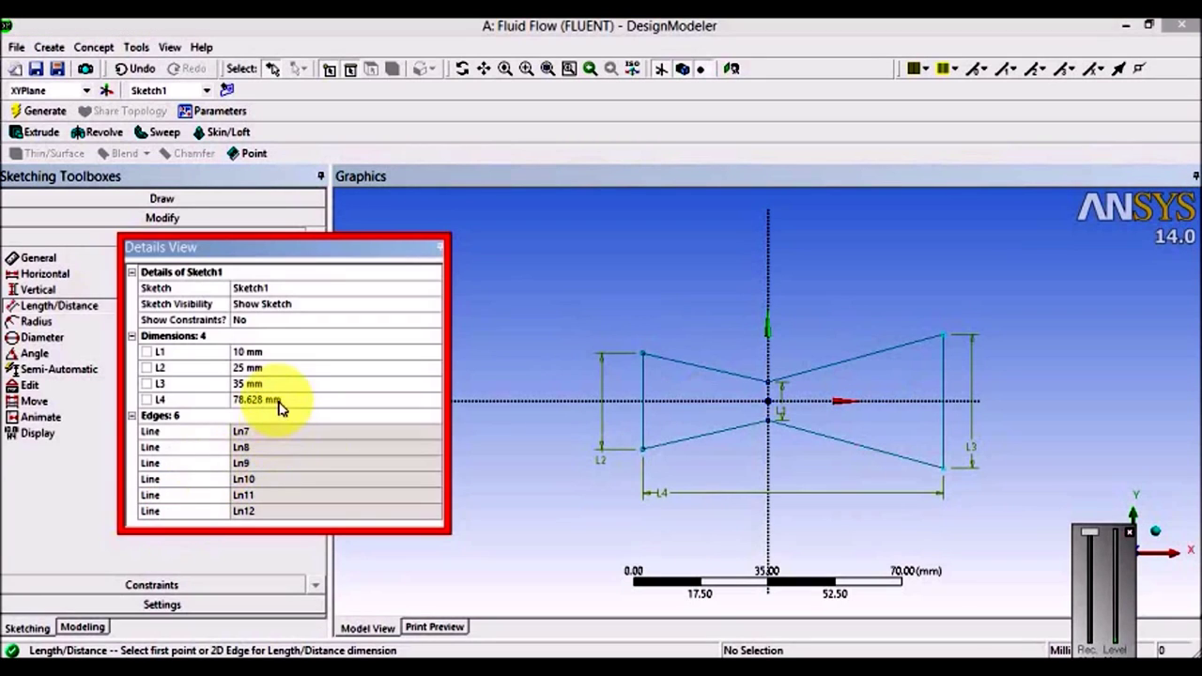
left_click(278, 406)
type("75")
key("Return")
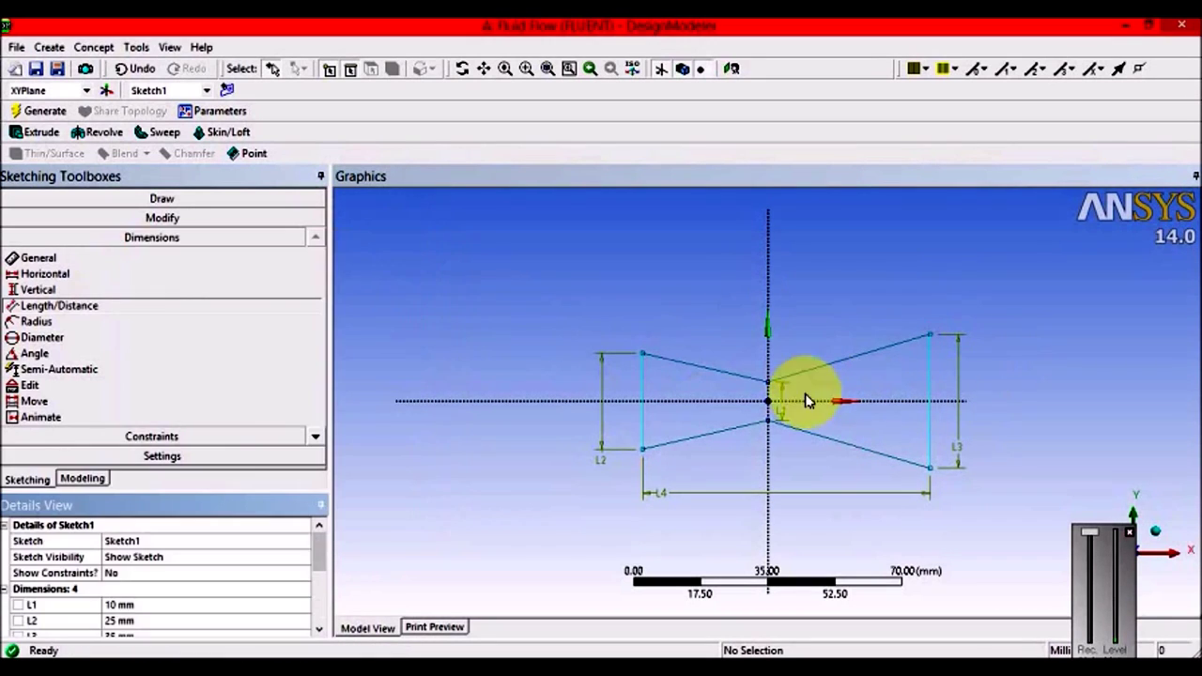
Dimension the diverging wall L5 as 50 mm.
left_click(768, 382)
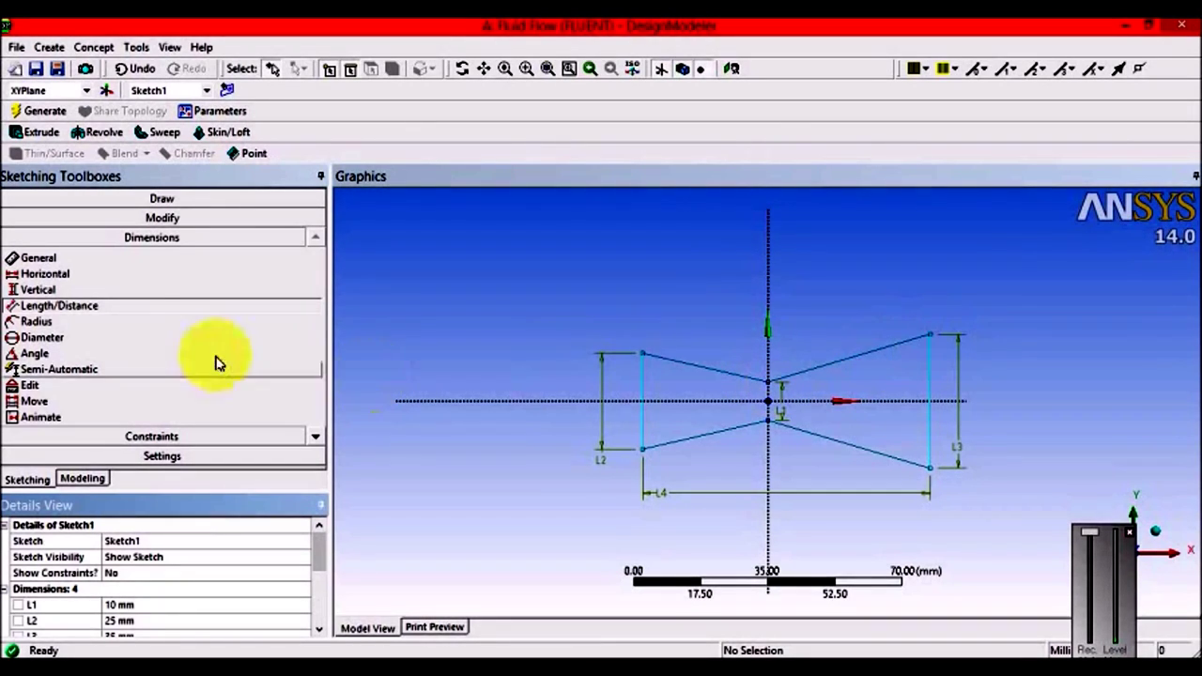
left_click(770, 389)
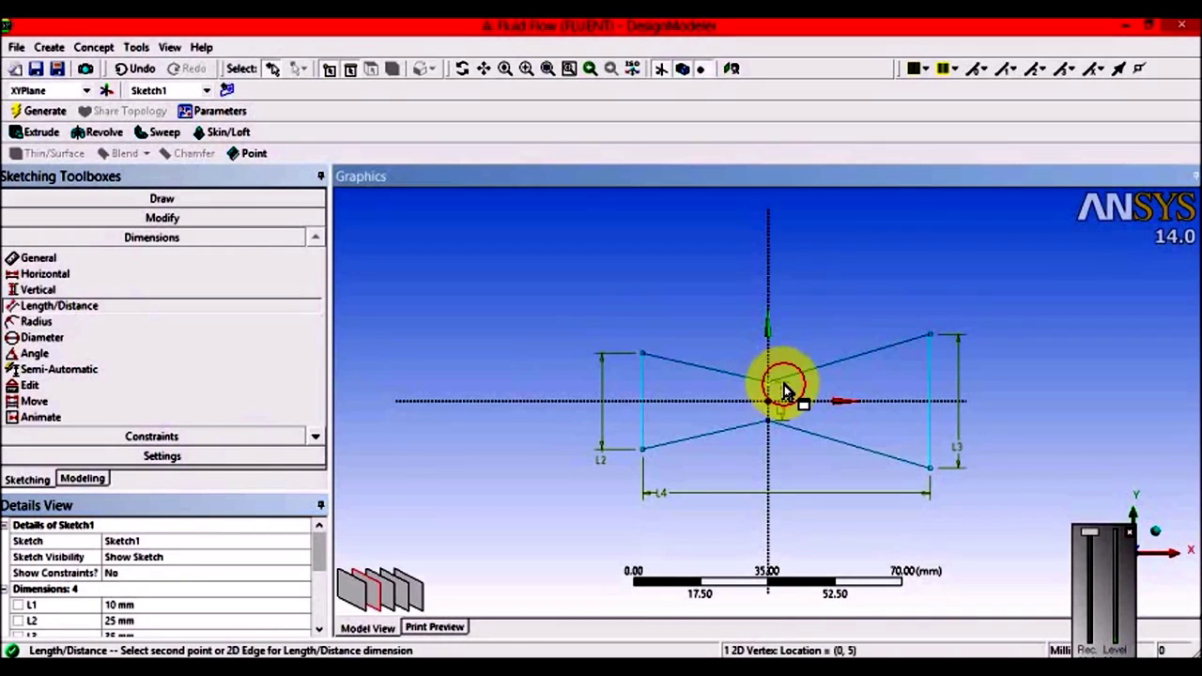
left_click(929, 336)
left_click(908, 301)
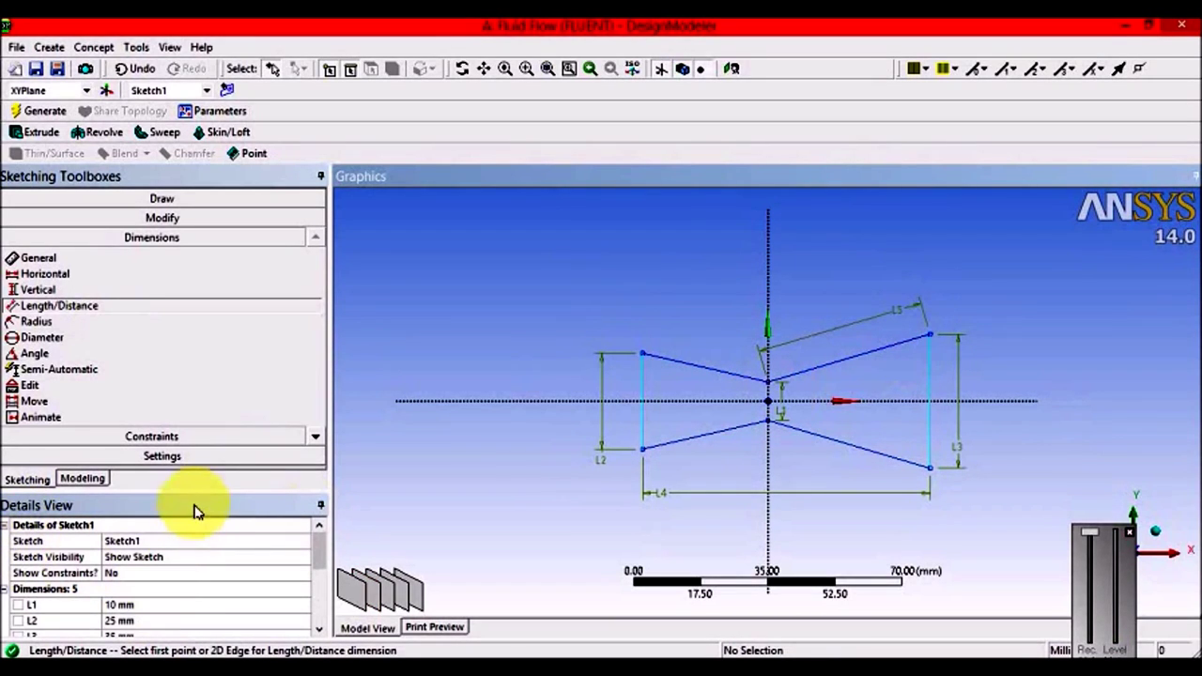
left_click(270, 414)
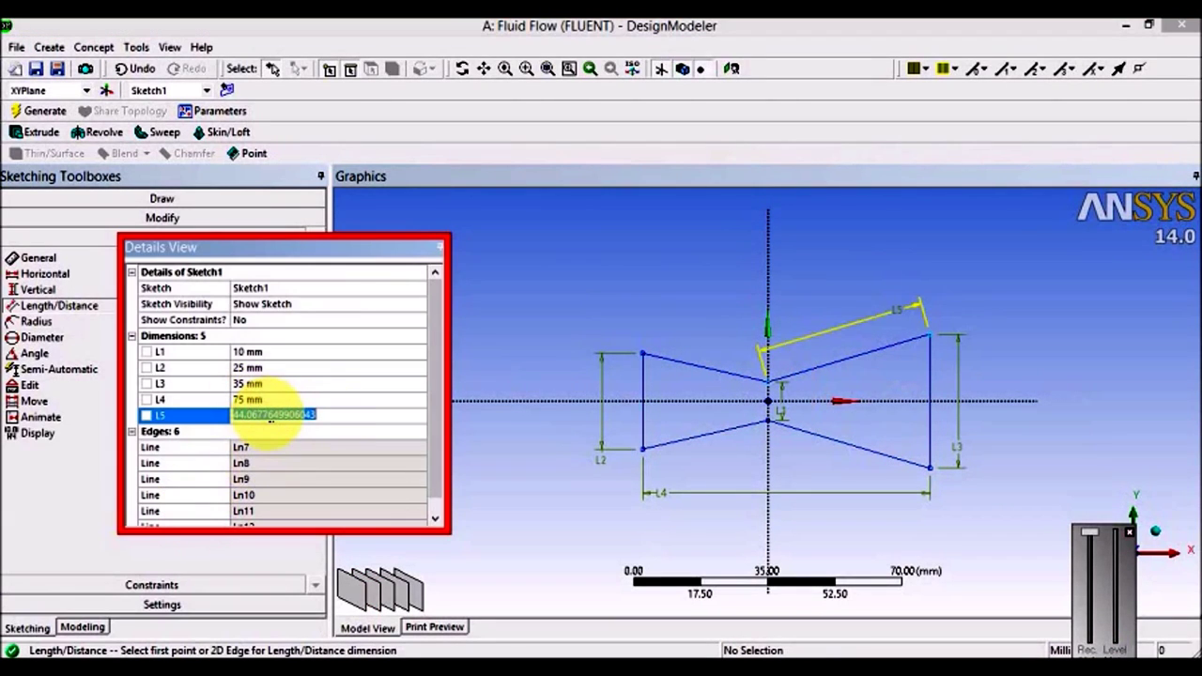
type("50")
key("Return")
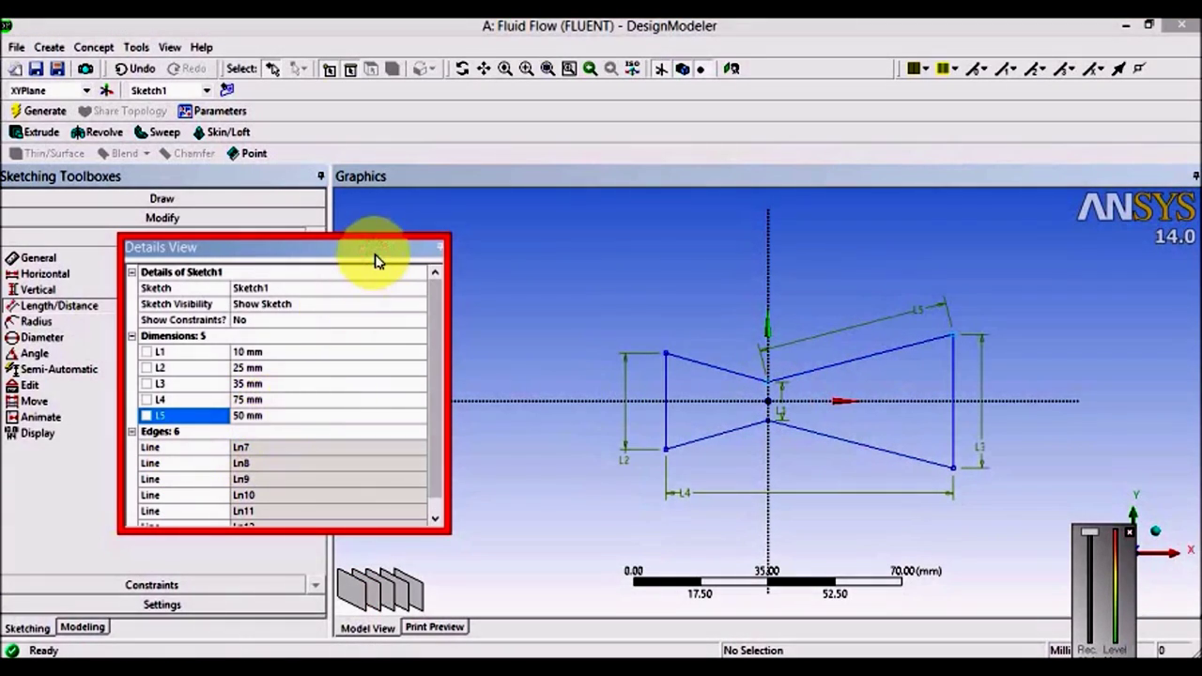
key("alt+Tab")
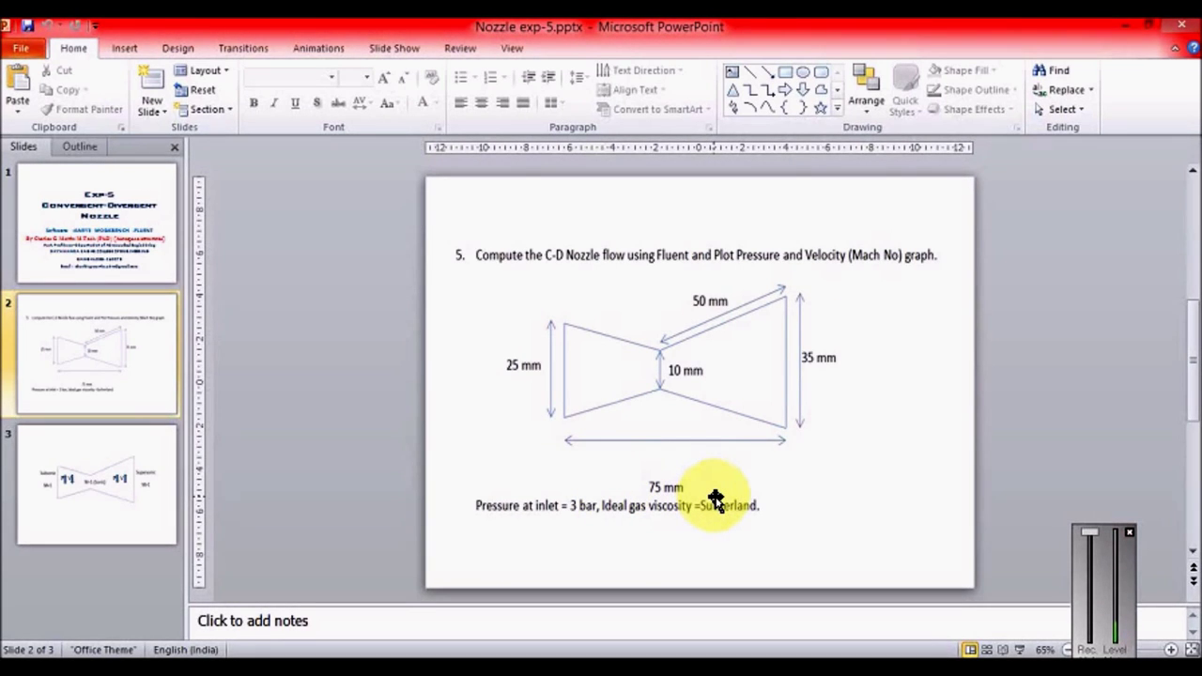
Compare against slide 2 of Nozzle exp-5.pptx, then return to DesignModeler.
key("alt+Tab")
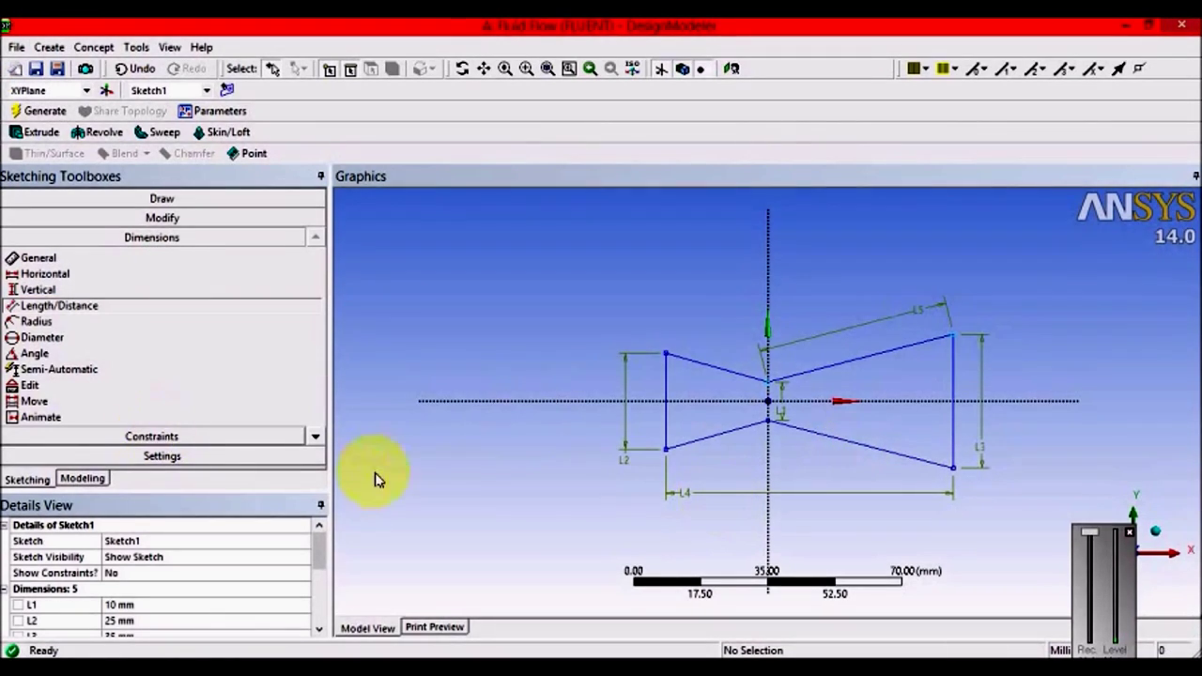
left_click(253, 486)
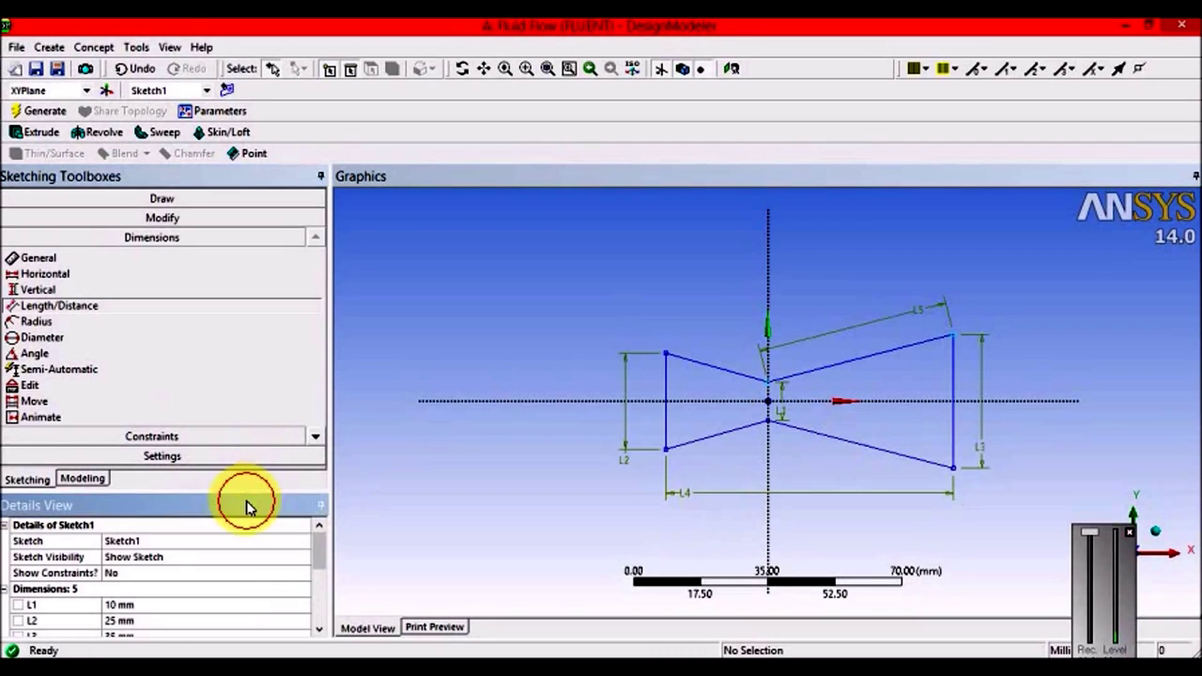
left_click_drag(244, 504, 303, 201)
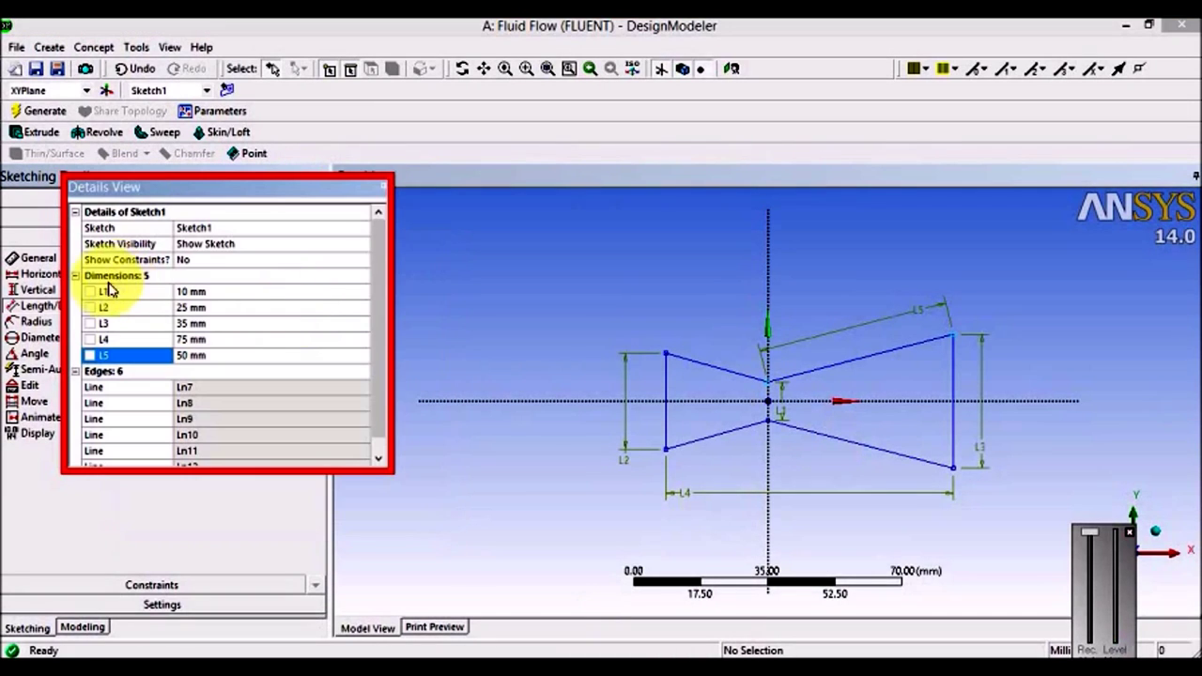
left_click(108, 293)
left_click(122, 308)
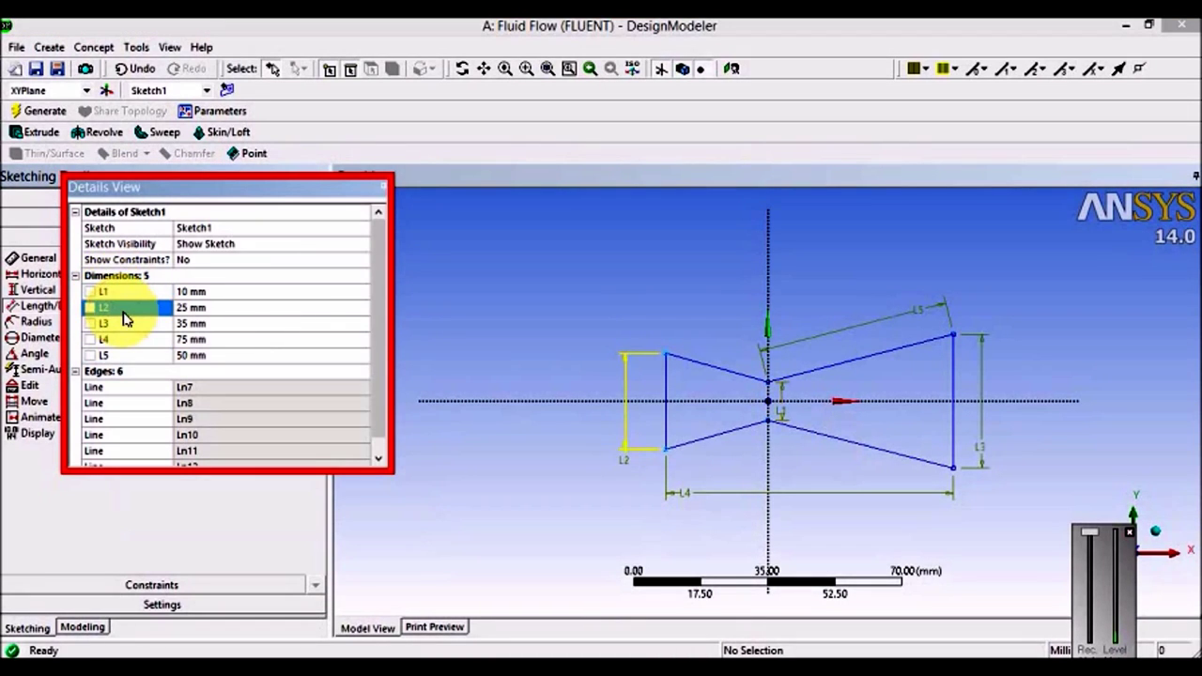
left_click(124, 325)
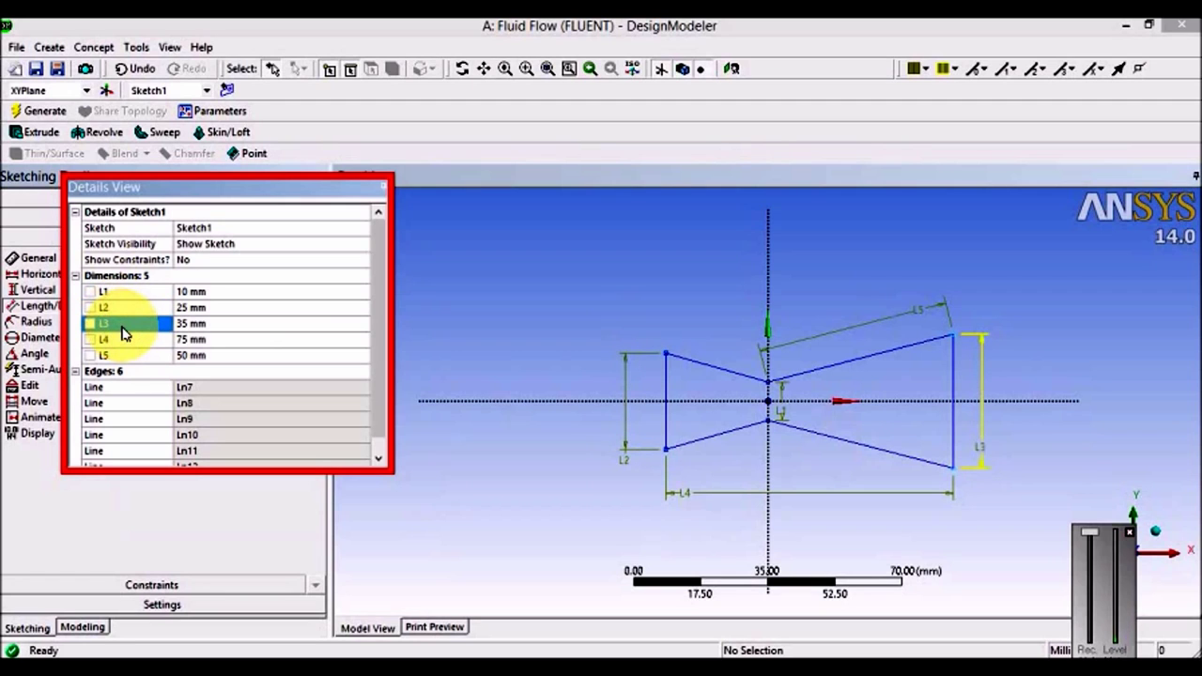
left_click(121, 340)
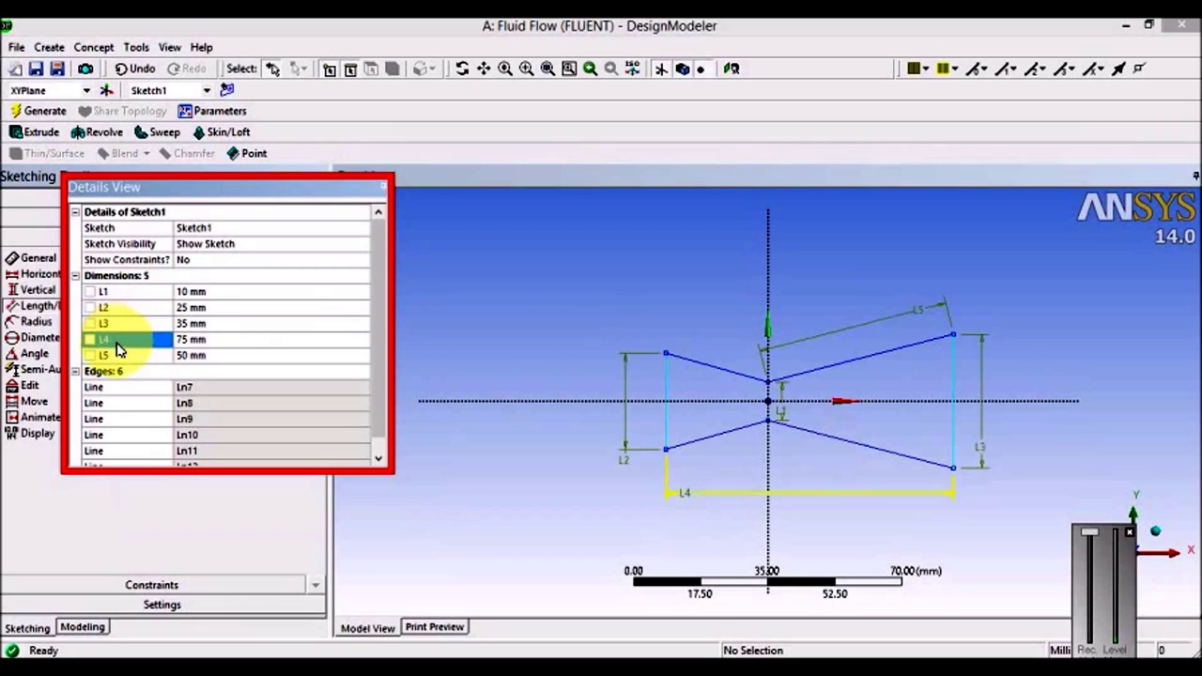
left_click(115, 355)
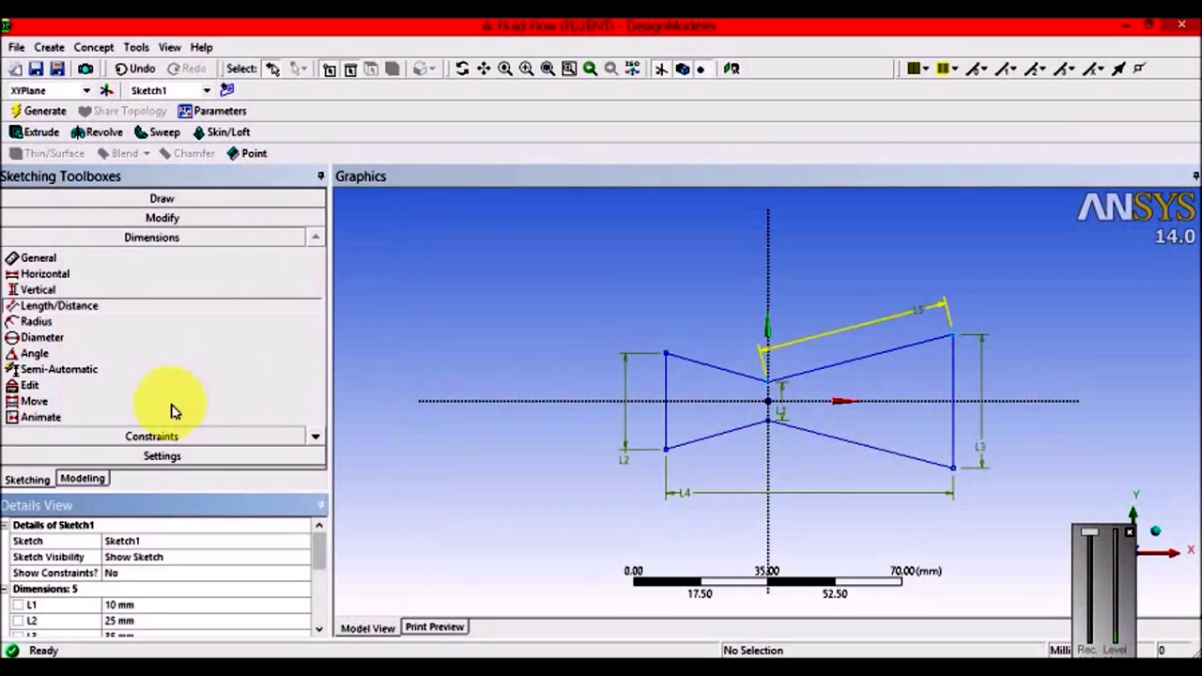
Generate surface SurfaceSk1 from Sketch1 using Concept > Surfaces From Sketches.
left_click(94, 479)
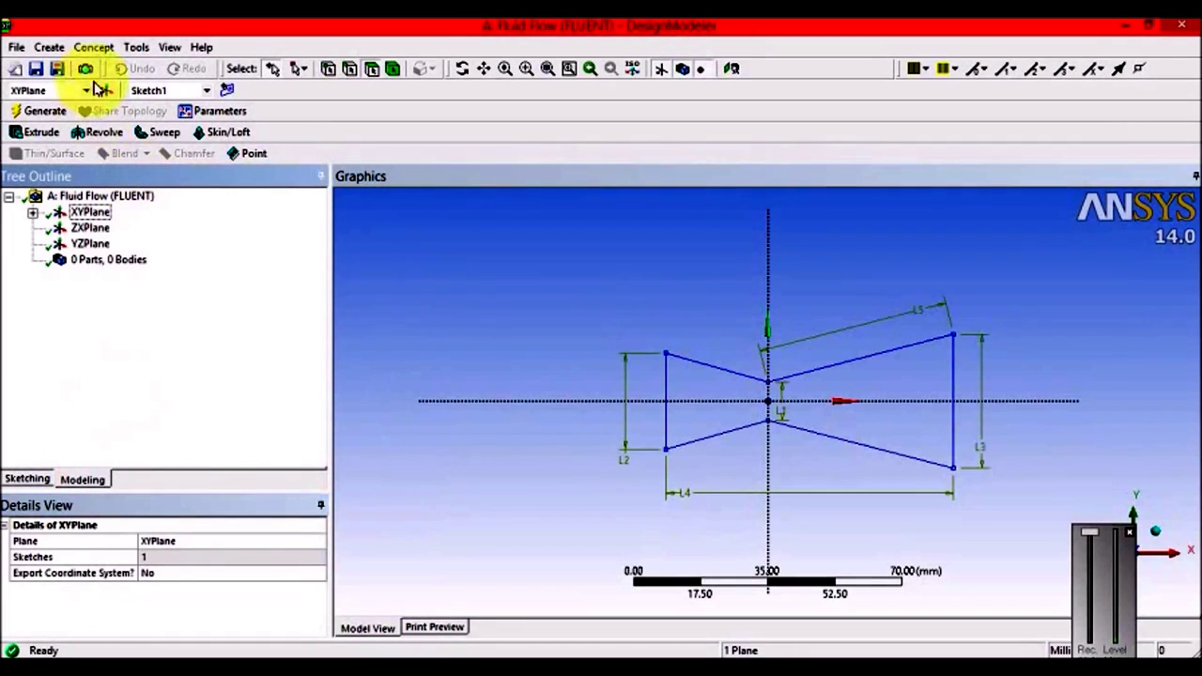
left_click(95, 48)
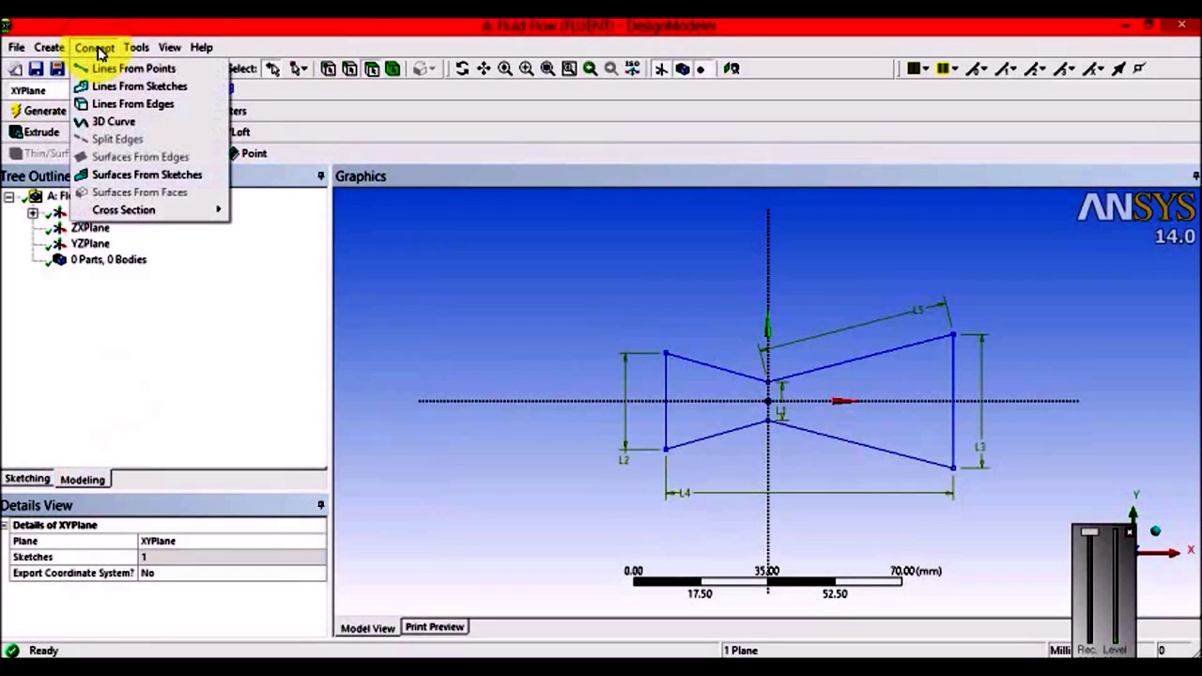
left_click(117, 175)
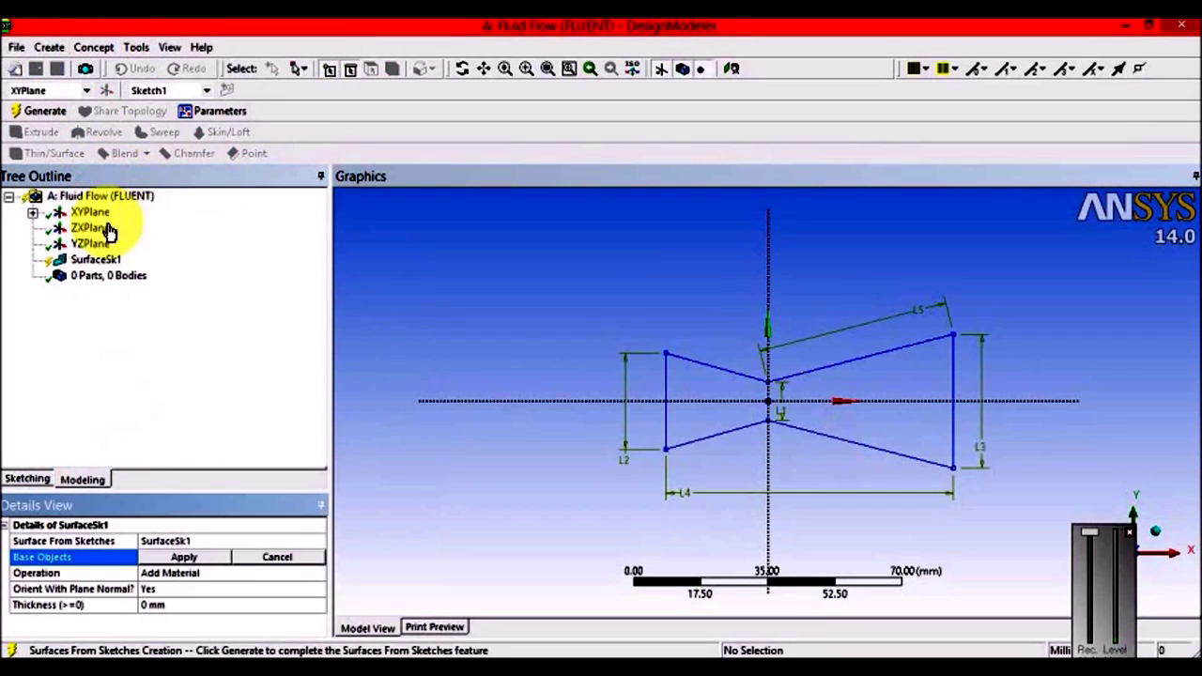
left_click(32, 213)
left_click(113, 229)
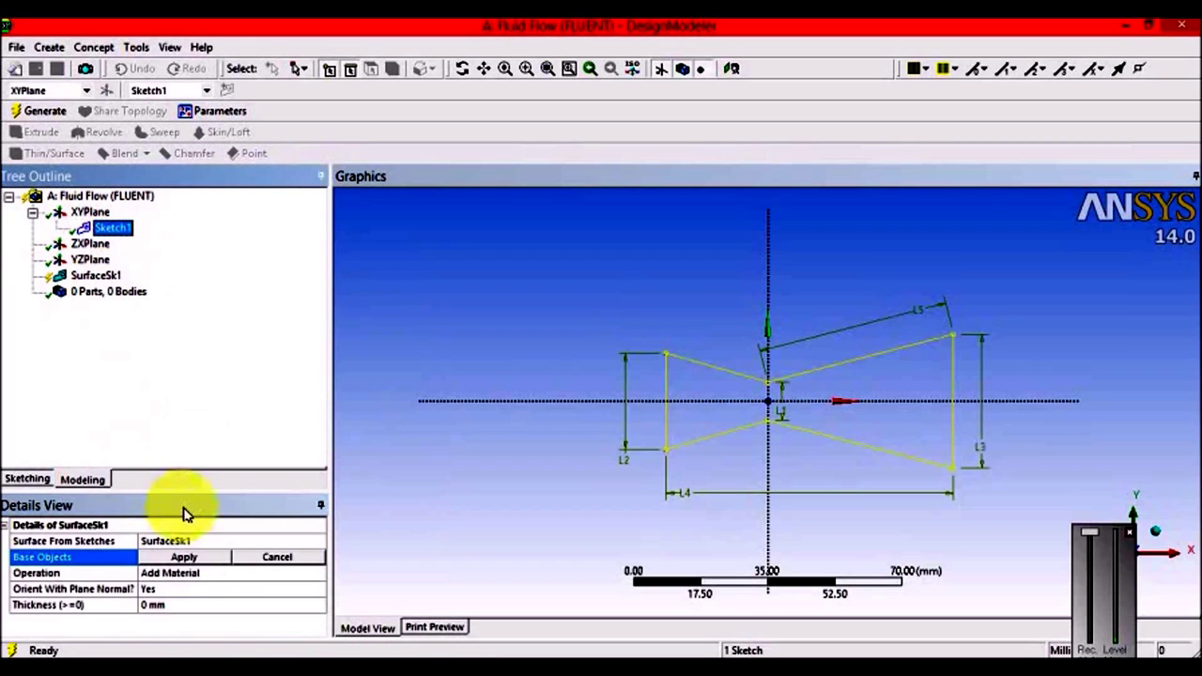
left_click(186, 556)
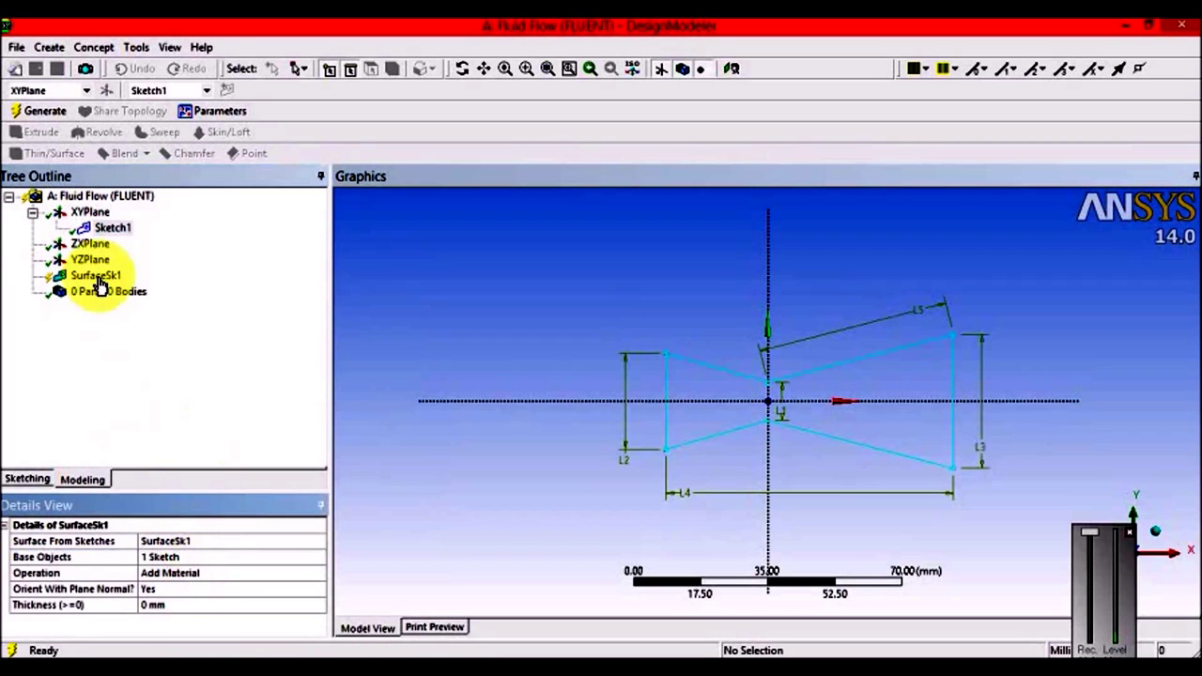
left_click(42, 111)
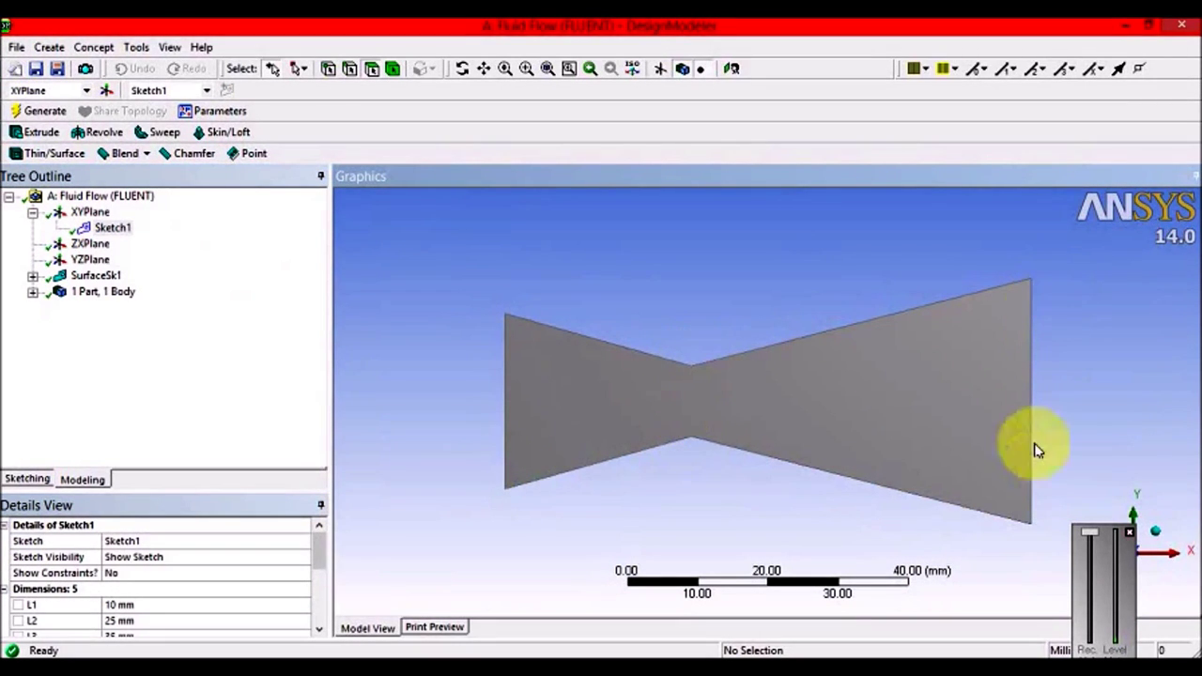
left_click(692, 395)
In a new sketch on the face, draw a vertical throat line from the origin to the lower edge.
right_click(705, 398)
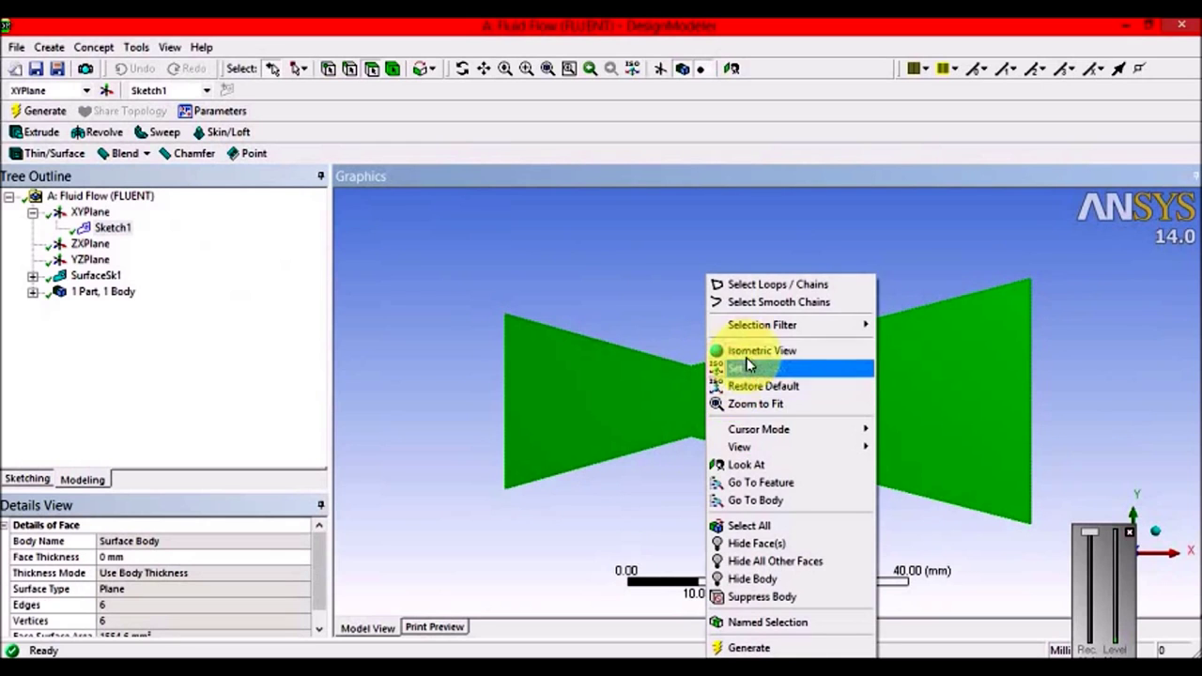
left_click(760, 464)
left_click(47, 479)
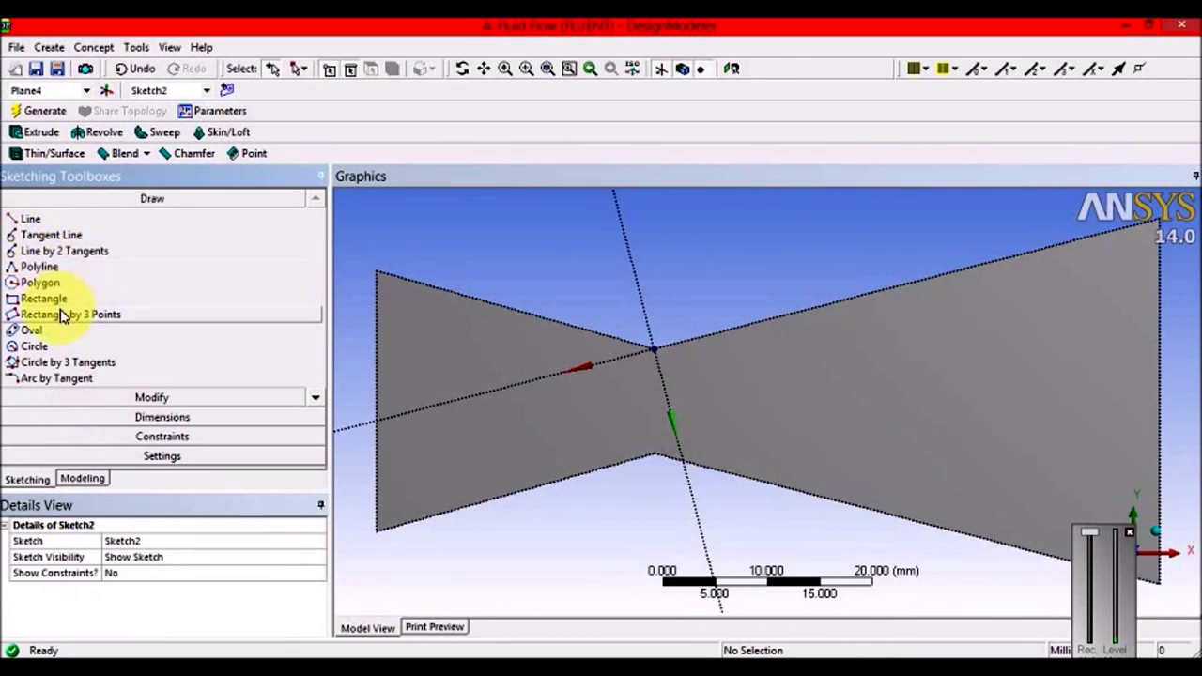
left_click(42, 220)
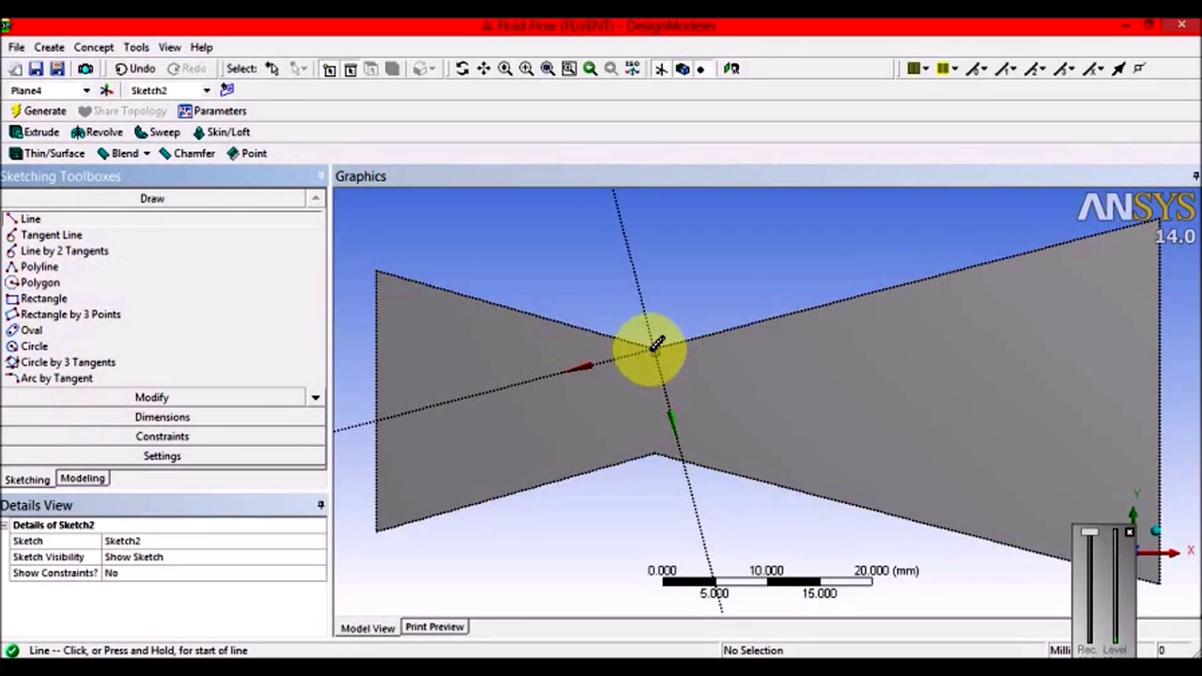
left_click(655, 350)
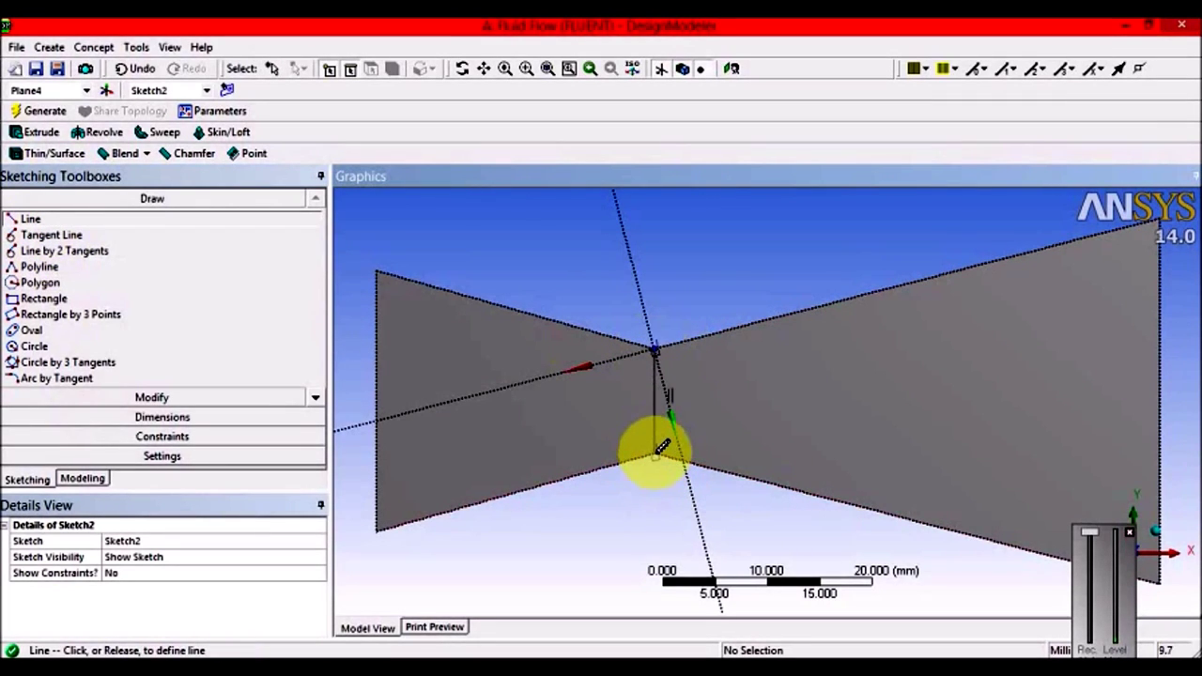
left_click(655, 454)
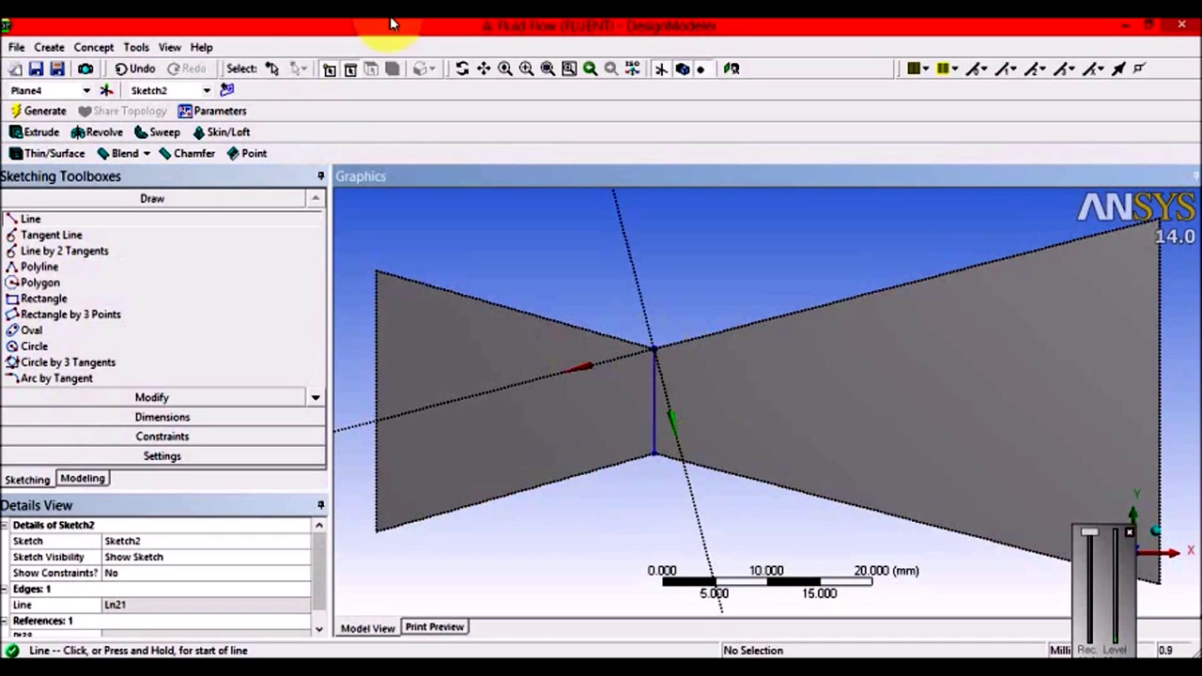
left_click(138, 47)
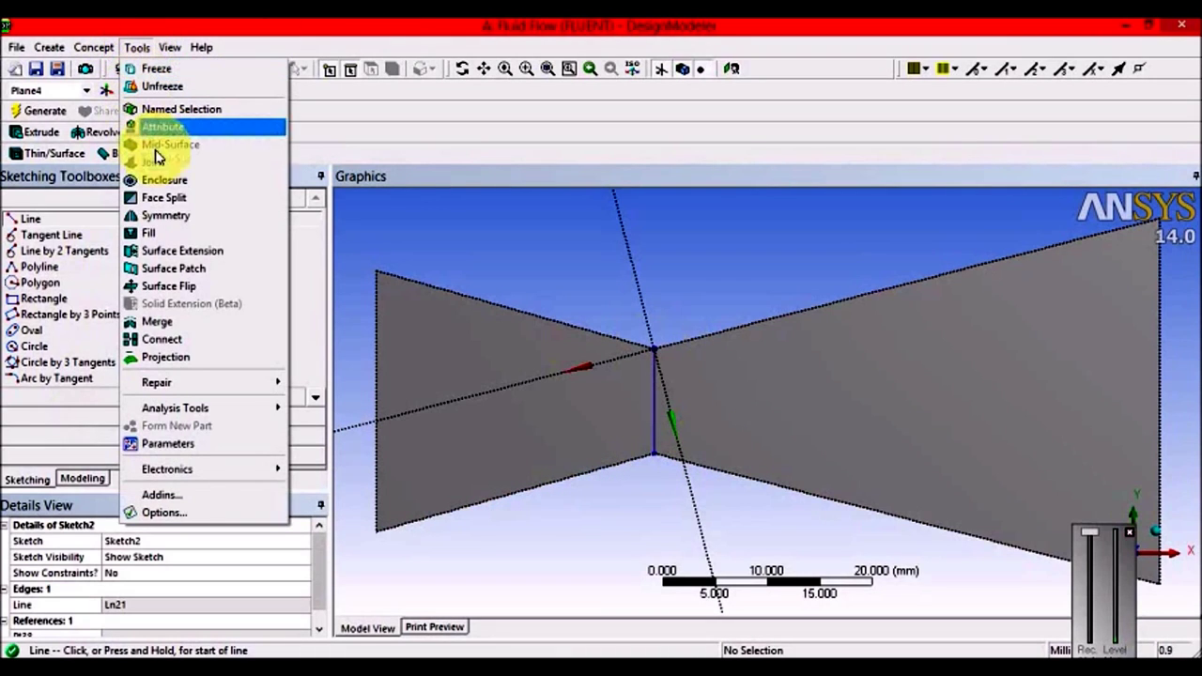
Create FaceSplit1 on the nozzle face using the two throat-line vertices and generate it.
left_click(101, 479)
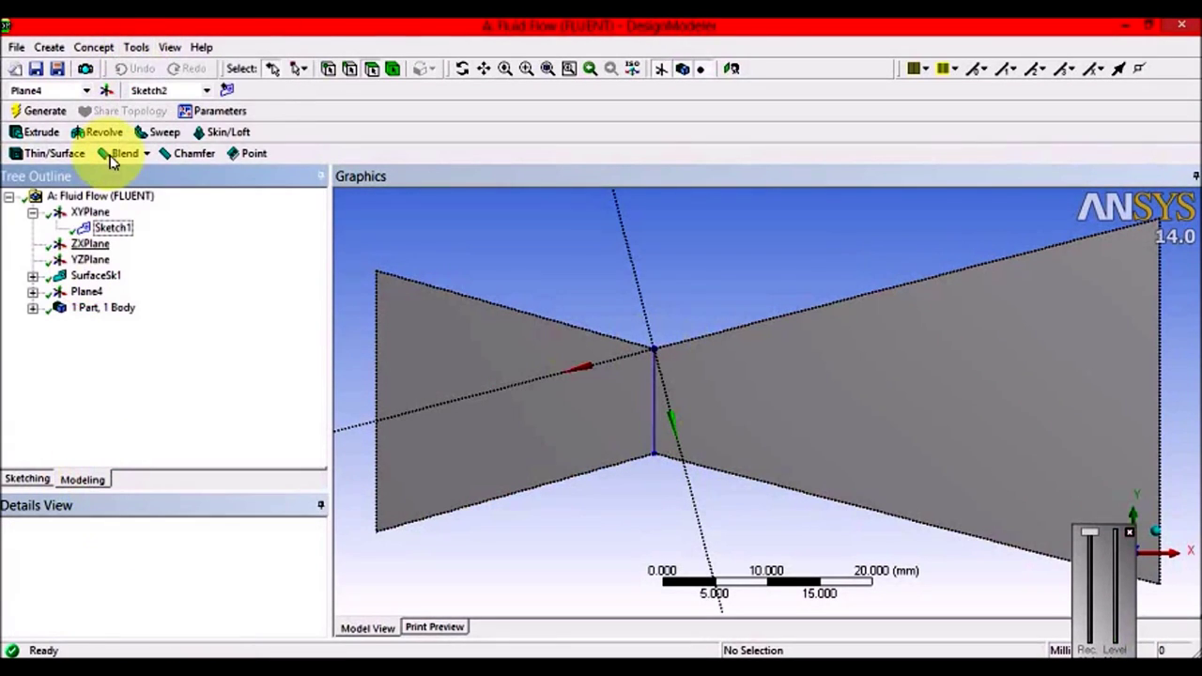
left_click(138, 47)
left_click(165, 198)
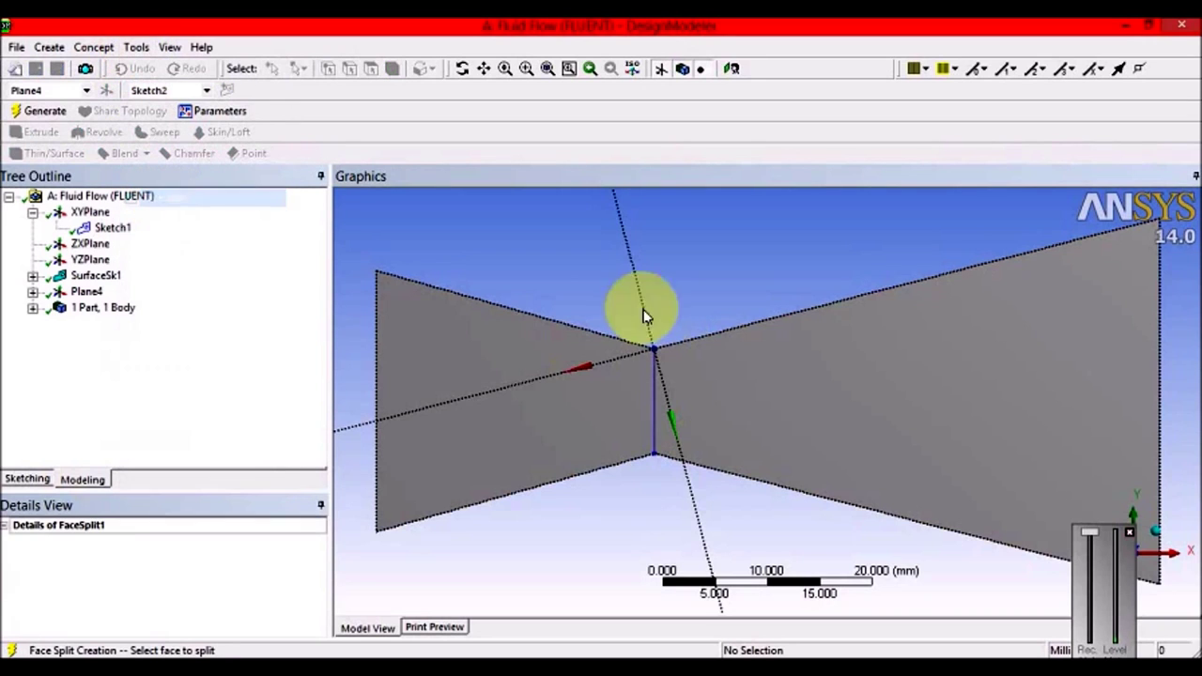
left_click(678, 362)
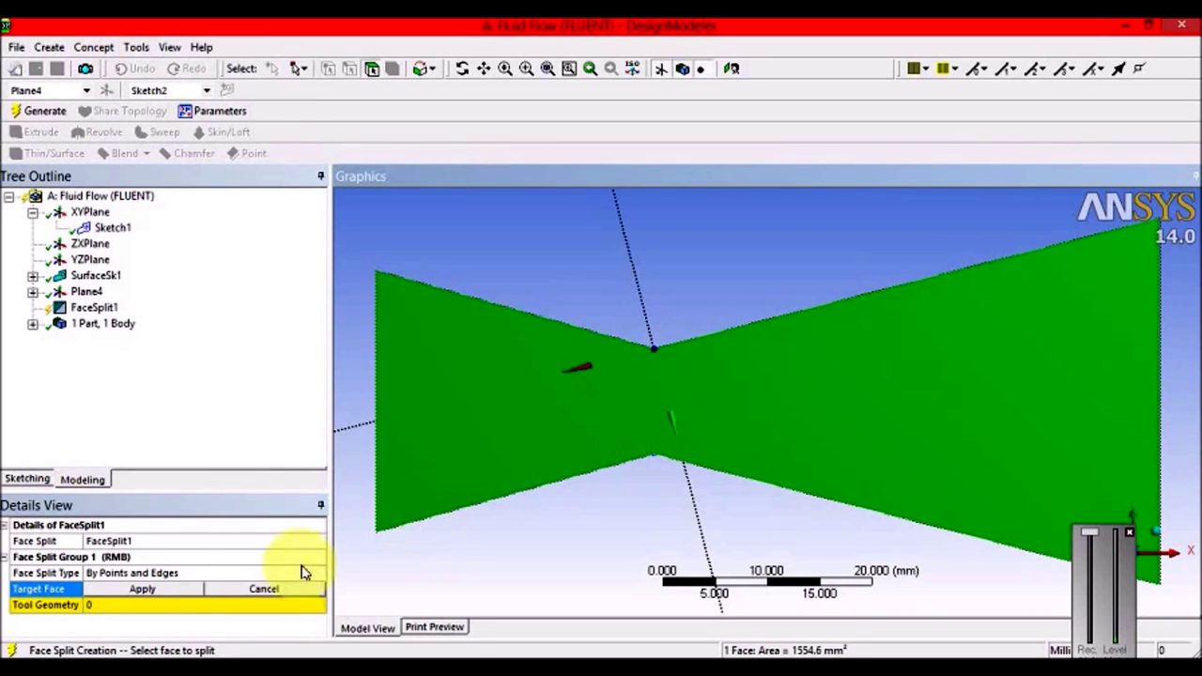
left_click(153, 590)
left_click(657, 352)
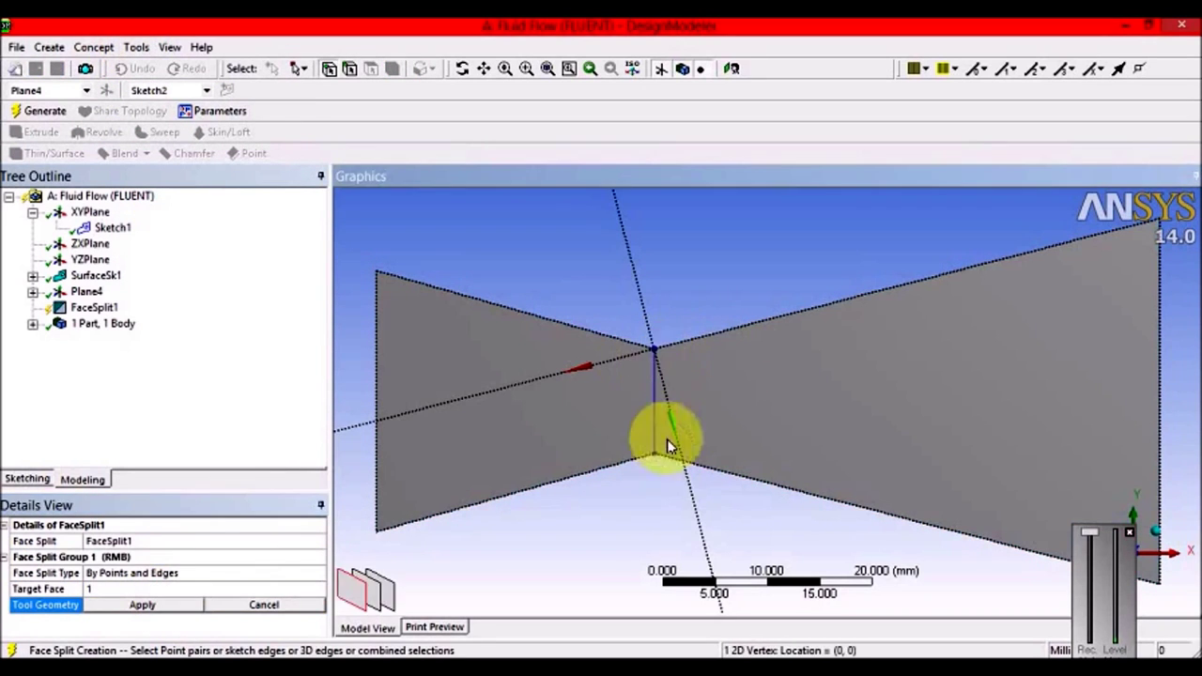
left_click(656, 457)
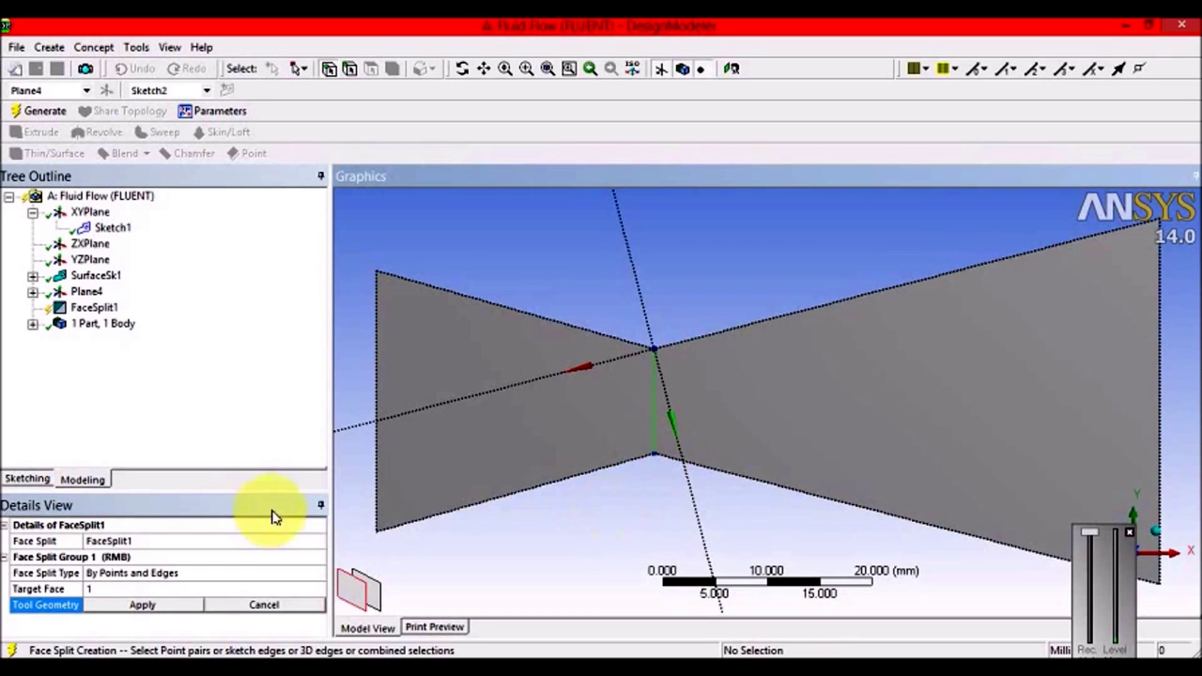
left_click(143, 605)
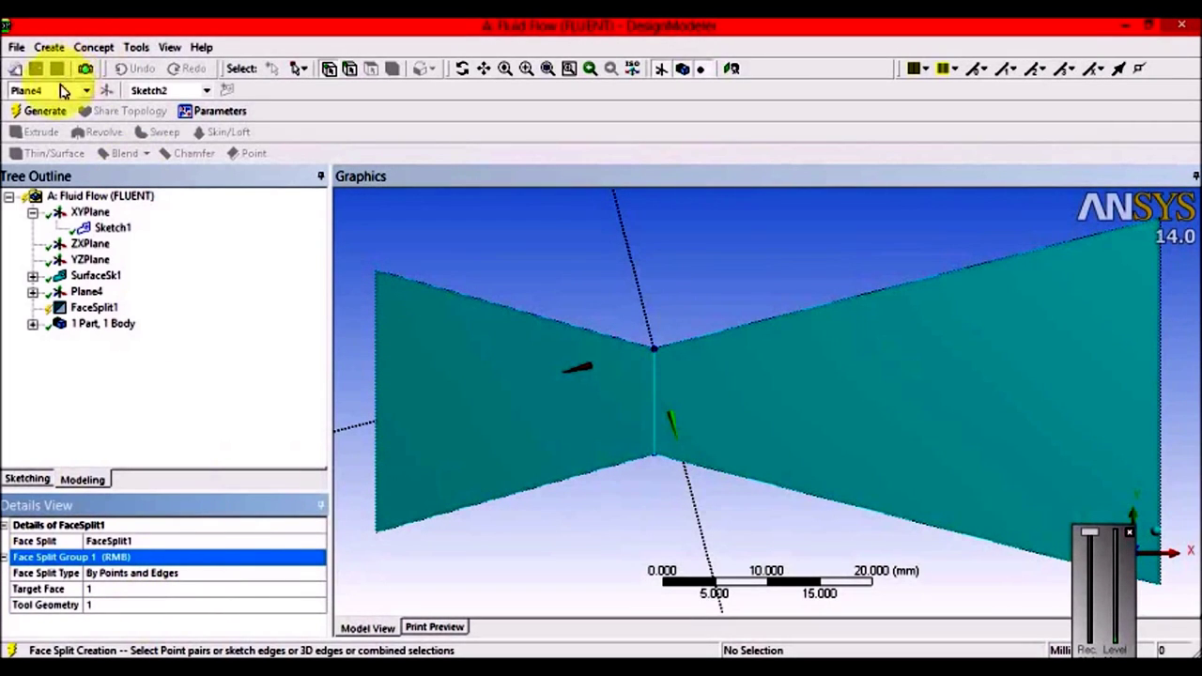
left_click(44, 111)
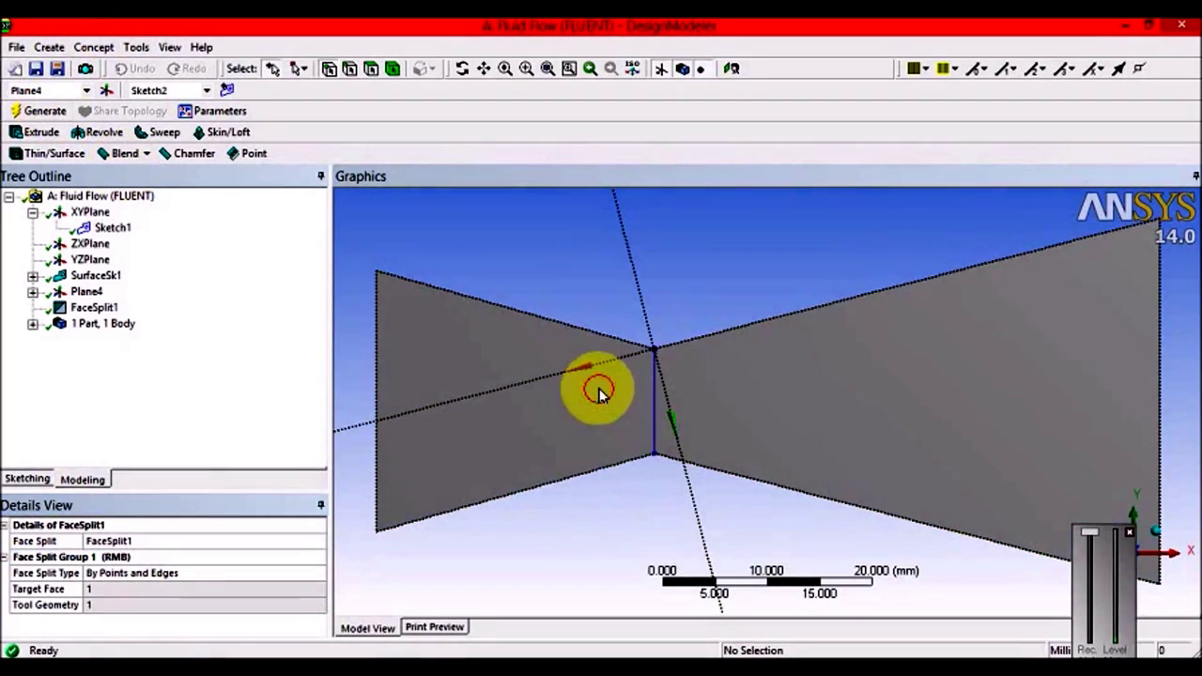
Check the resulting converging and diverging faces, leaving the left face selected.
left_click(87, 480)
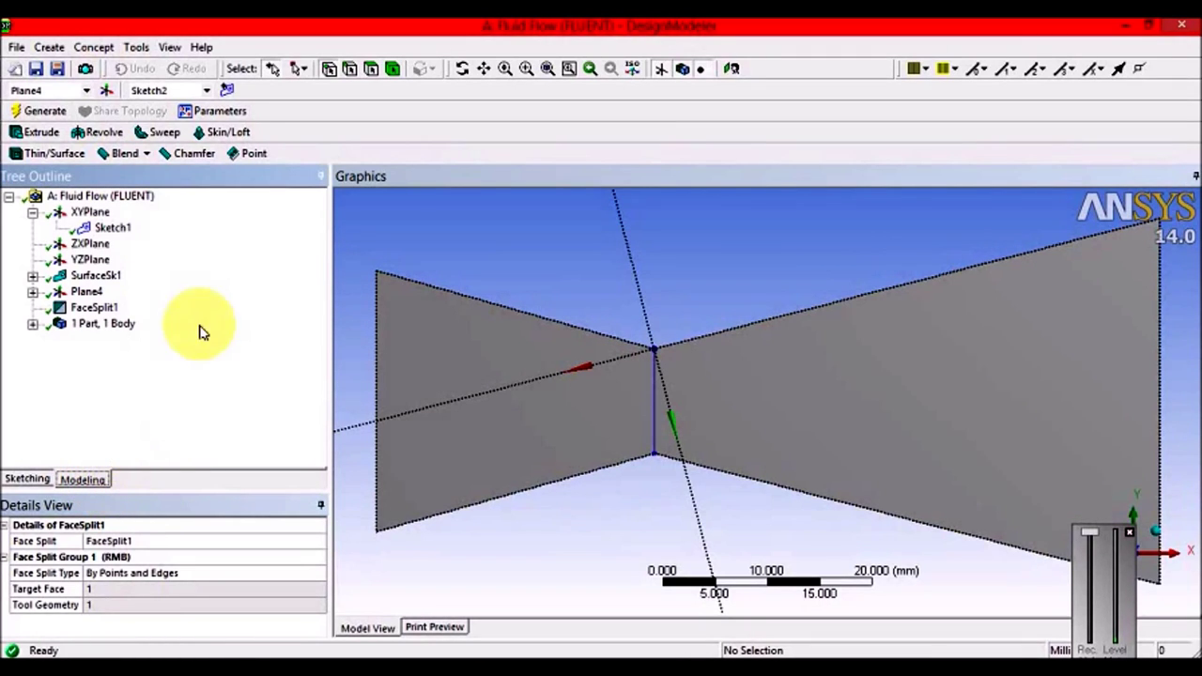
left_click(371, 68)
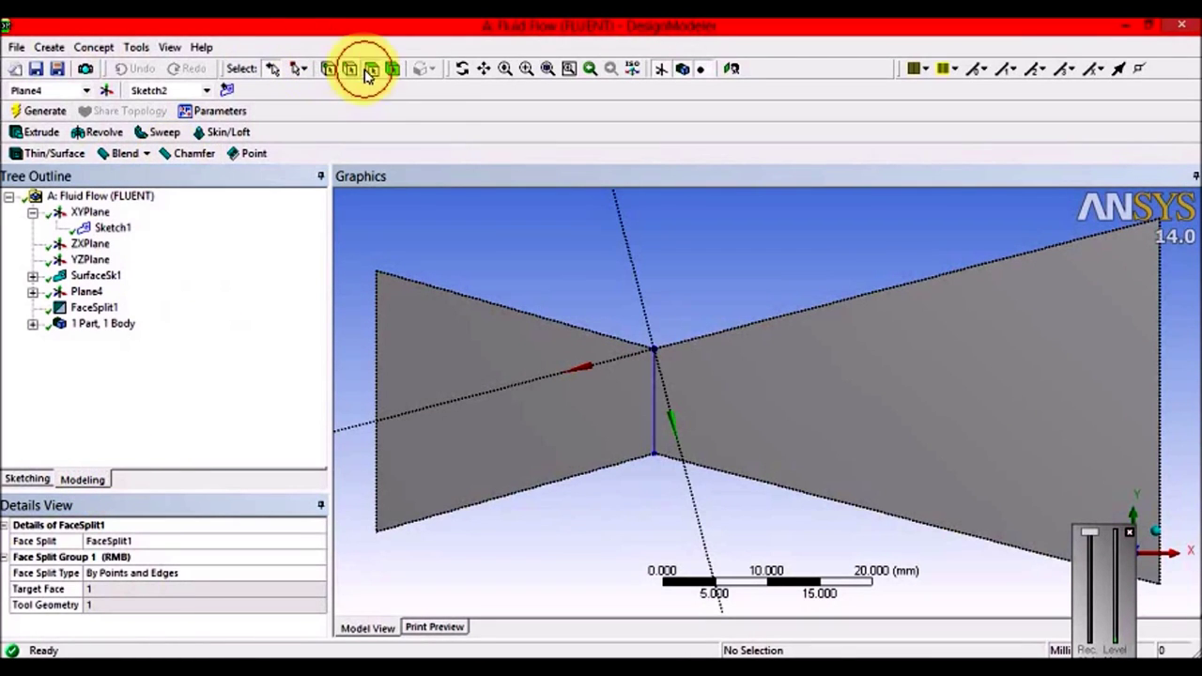
left_click(572, 401)
left_click(692, 403)
left_click(580, 403)
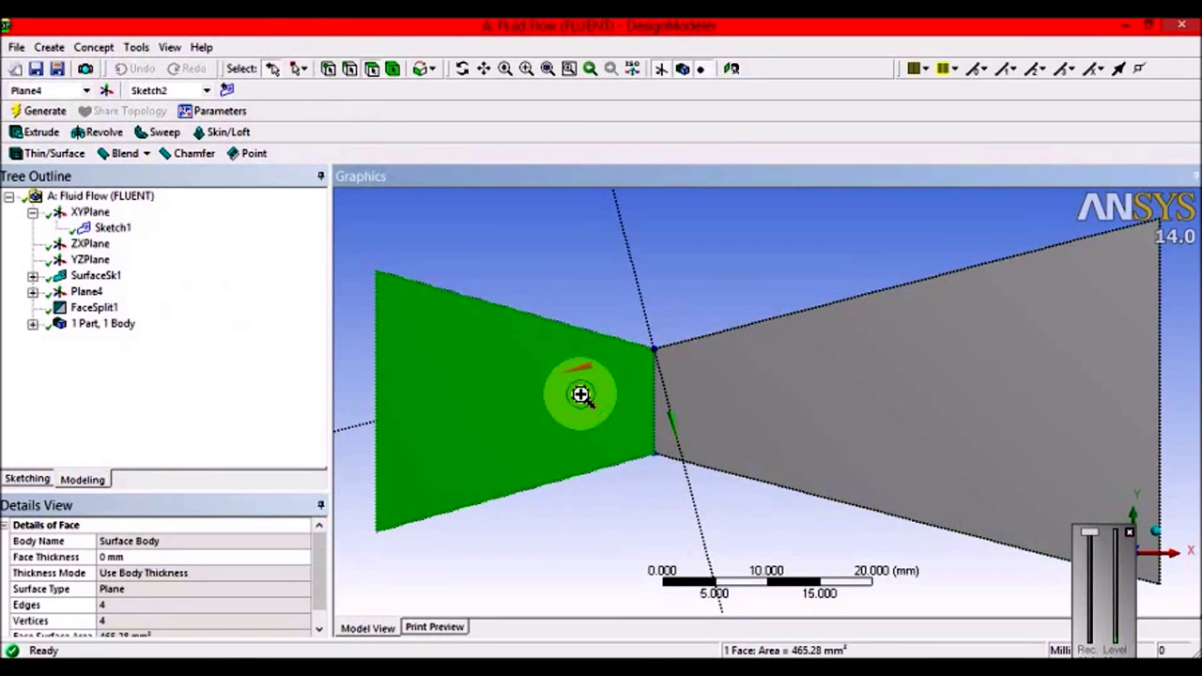
Start a new sketch facing the left face and draw two vertical lines.
right_click(580, 394)
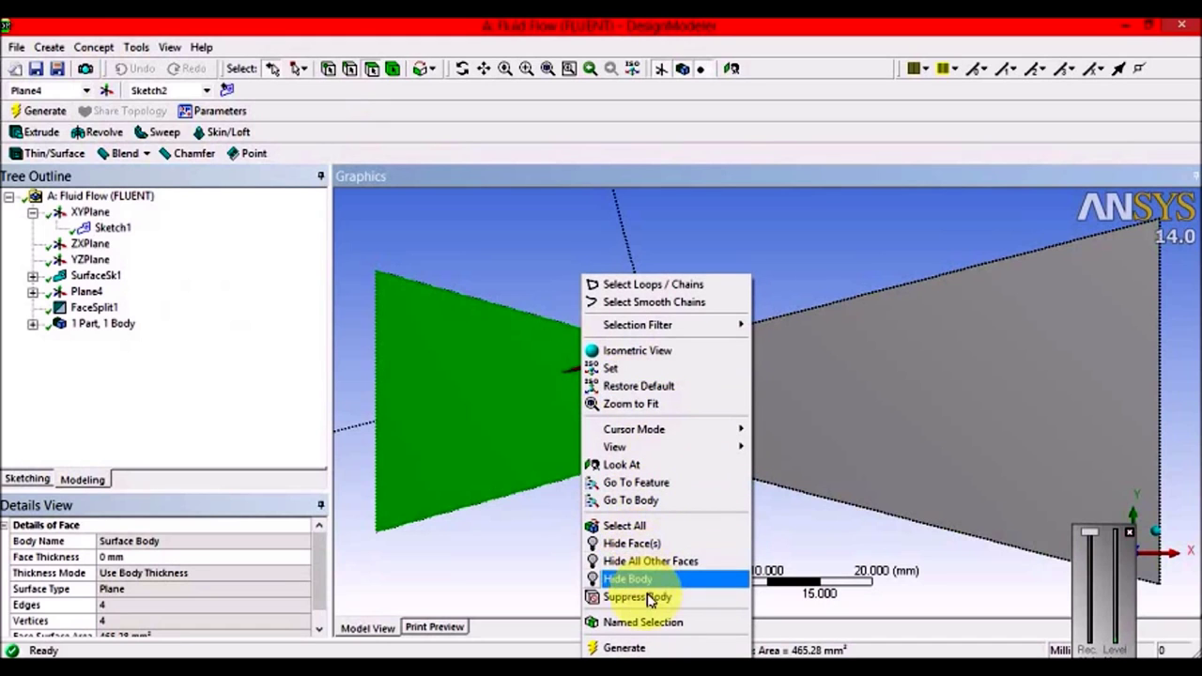
left_click(648, 464)
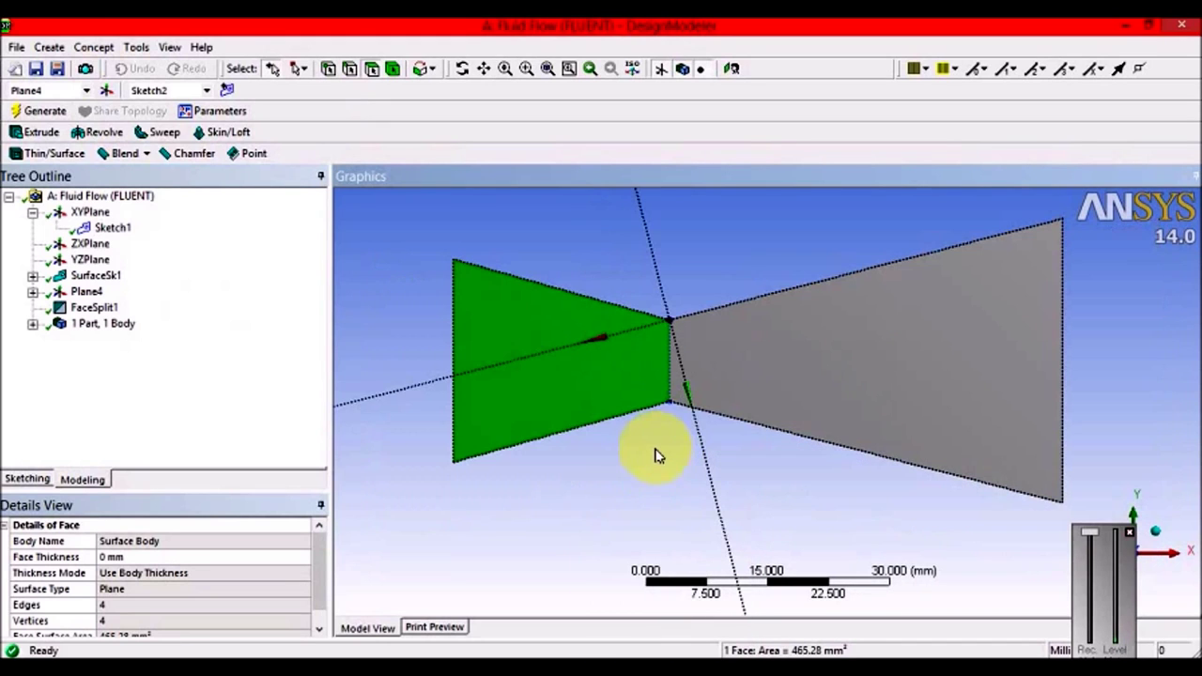
left_click(28, 478)
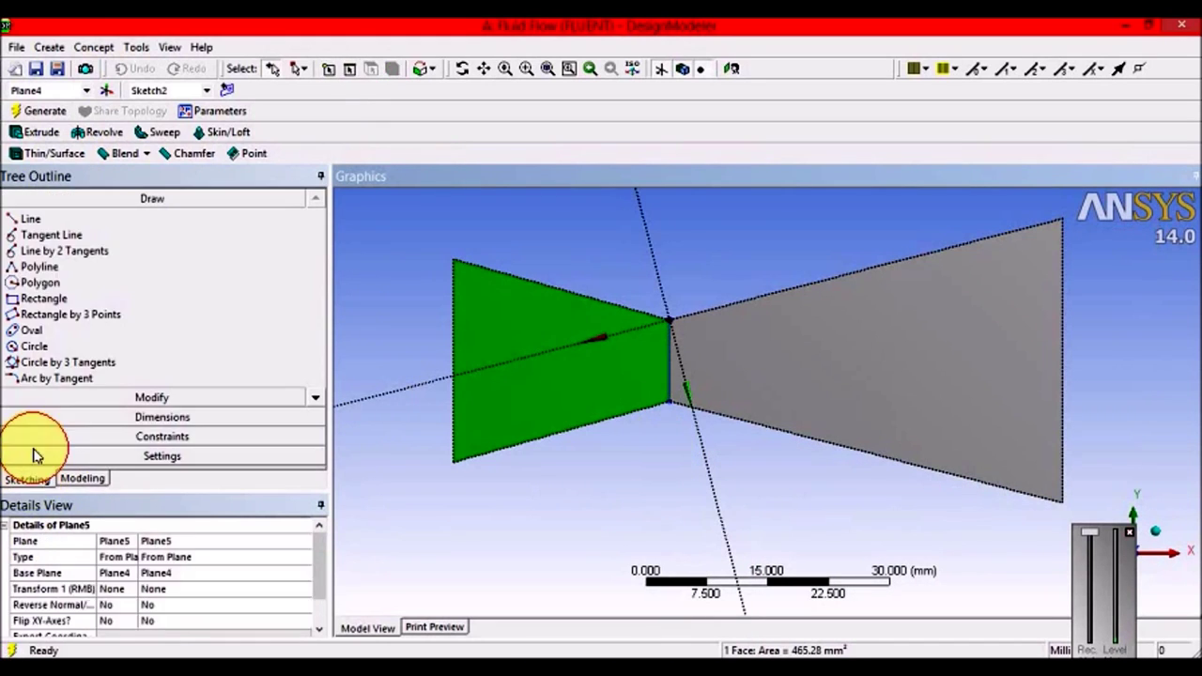
left_click(29, 218)
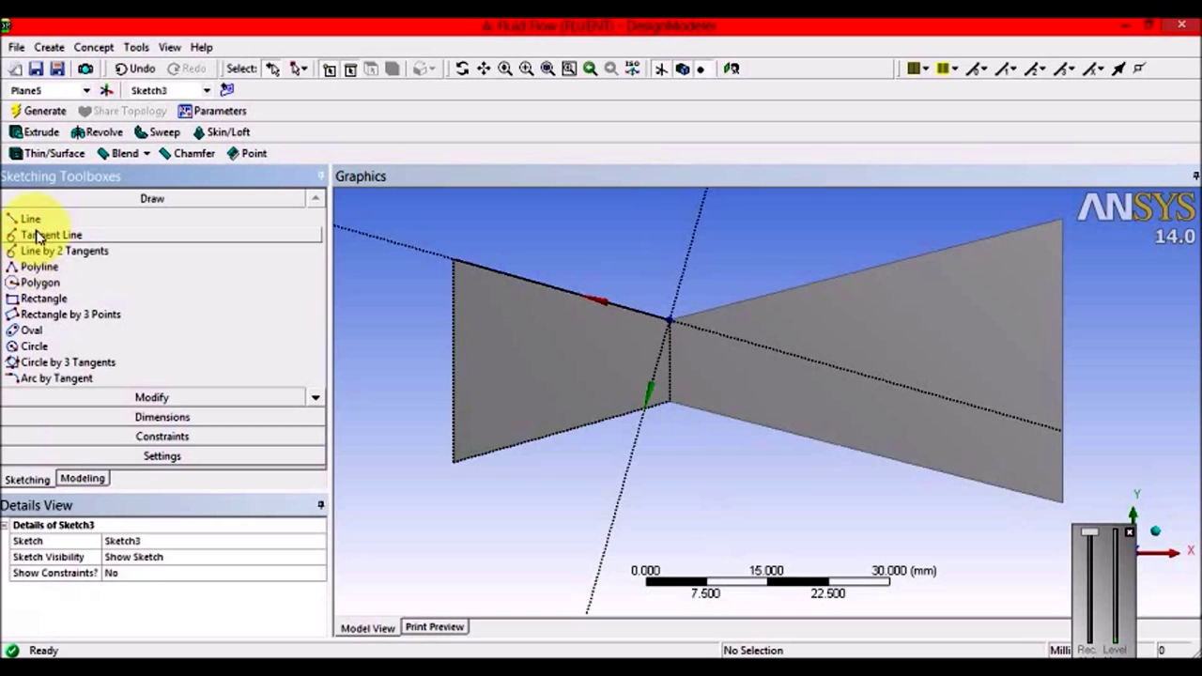
left_click(628, 502)
left_click(768, 222)
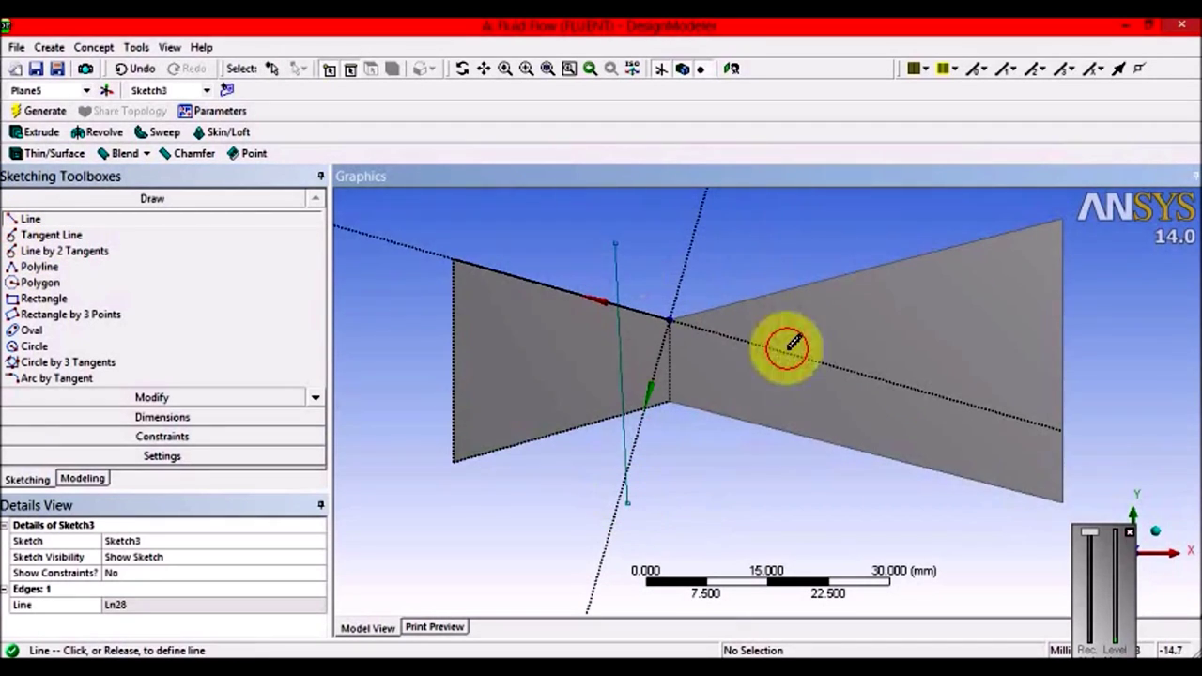
left_click(772, 526)
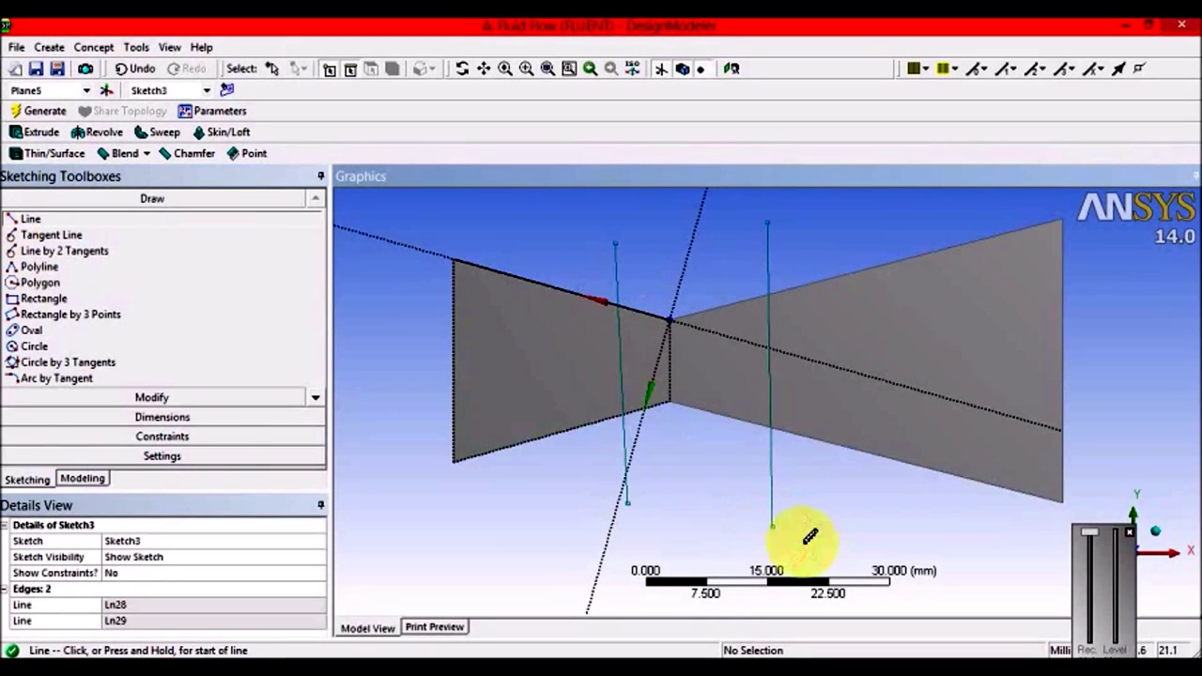
Constrain both lines parallel to the vertical axis.
left_click(178, 433)
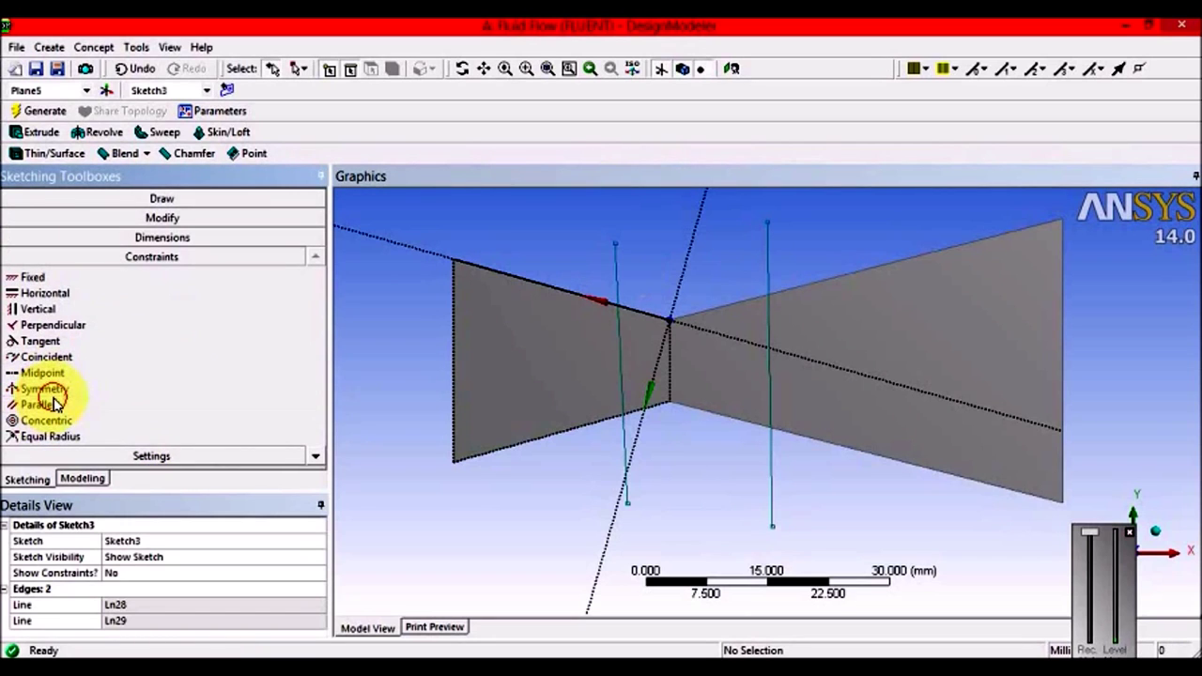
left_click(38, 405)
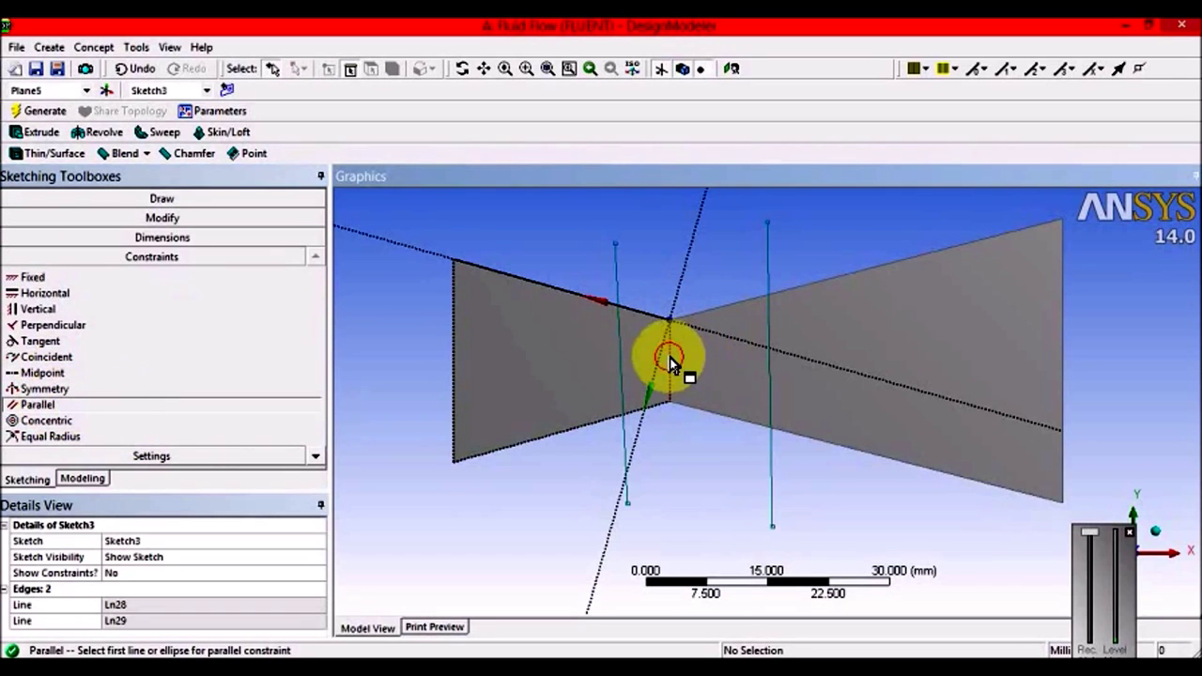
left_click(768, 365)
left_click(637, 387)
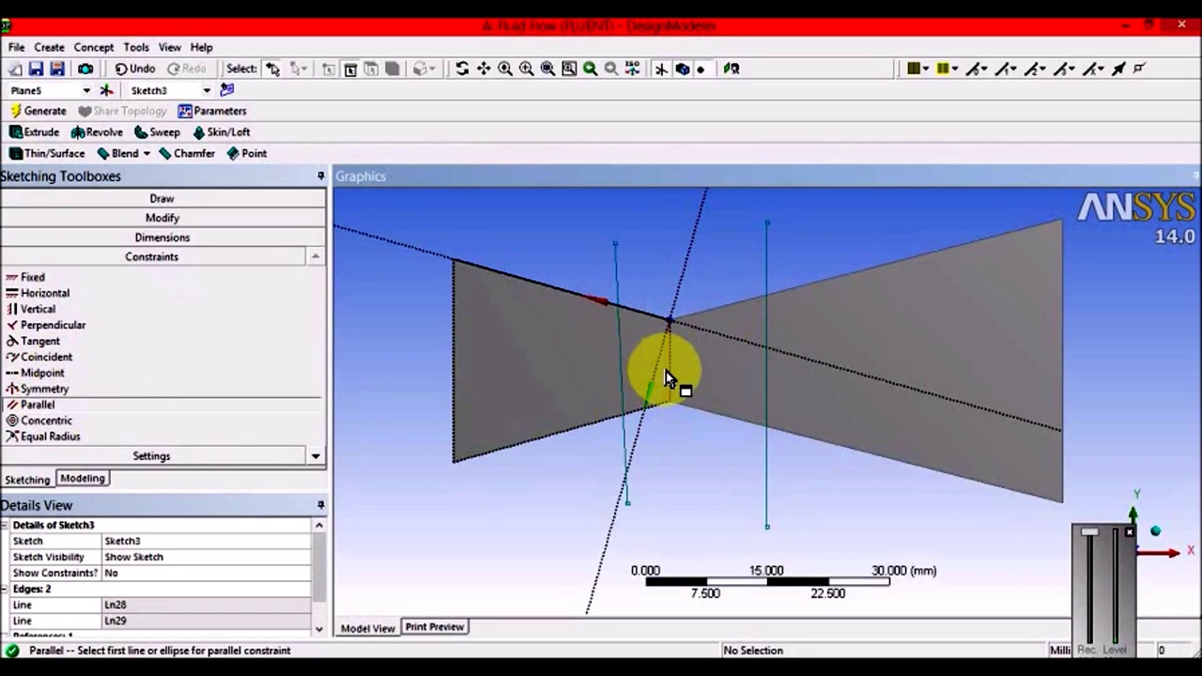
left_click(666, 372)
left_click(622, 369)
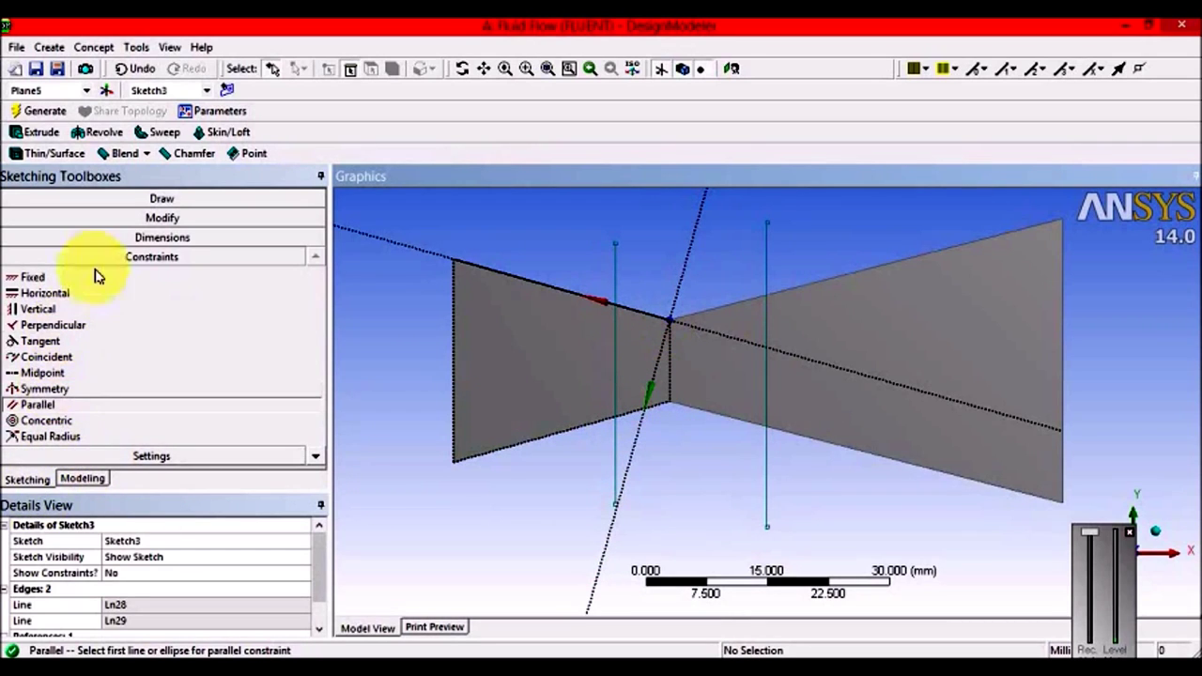
Add distance dimensions L2 and L3 from the throat to each vertical line.
left_click(127, 240)
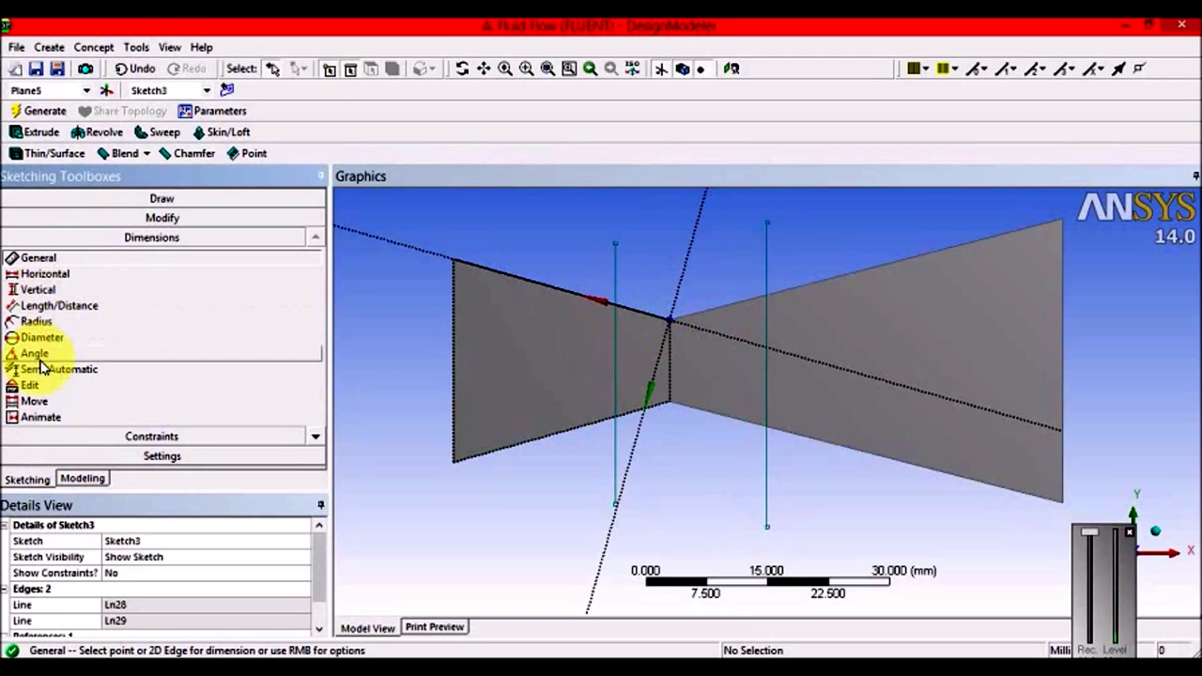
left_click(41, 371)
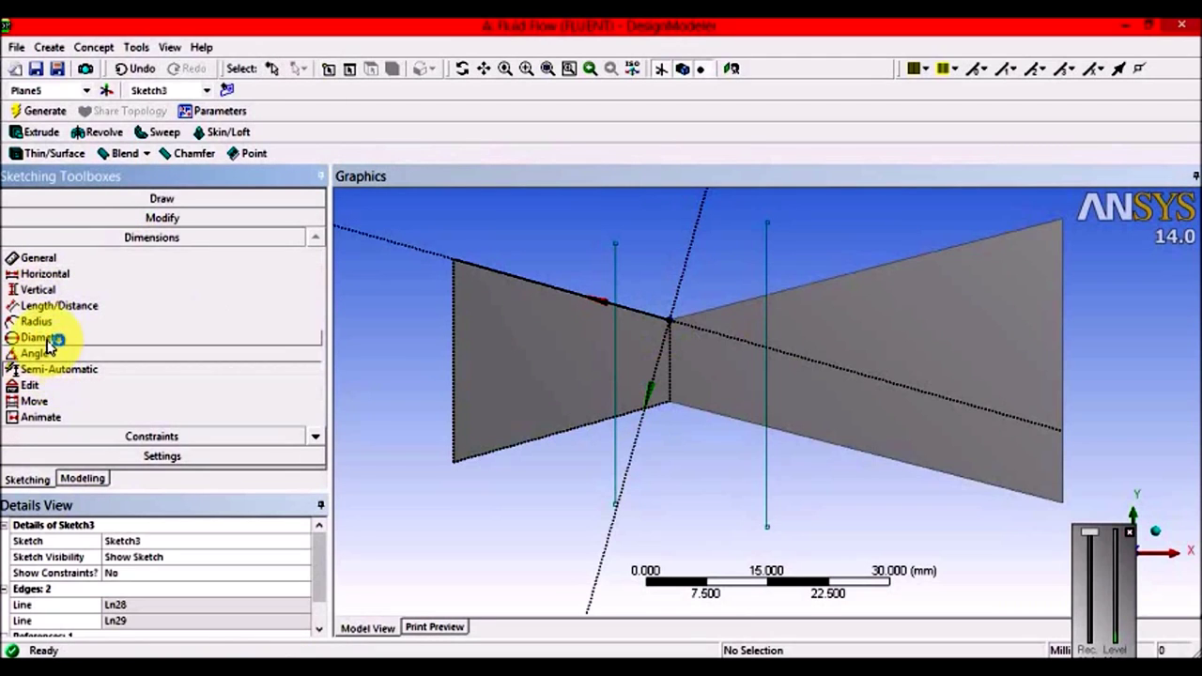
left_click(47, 337)
left_click(48, 308)
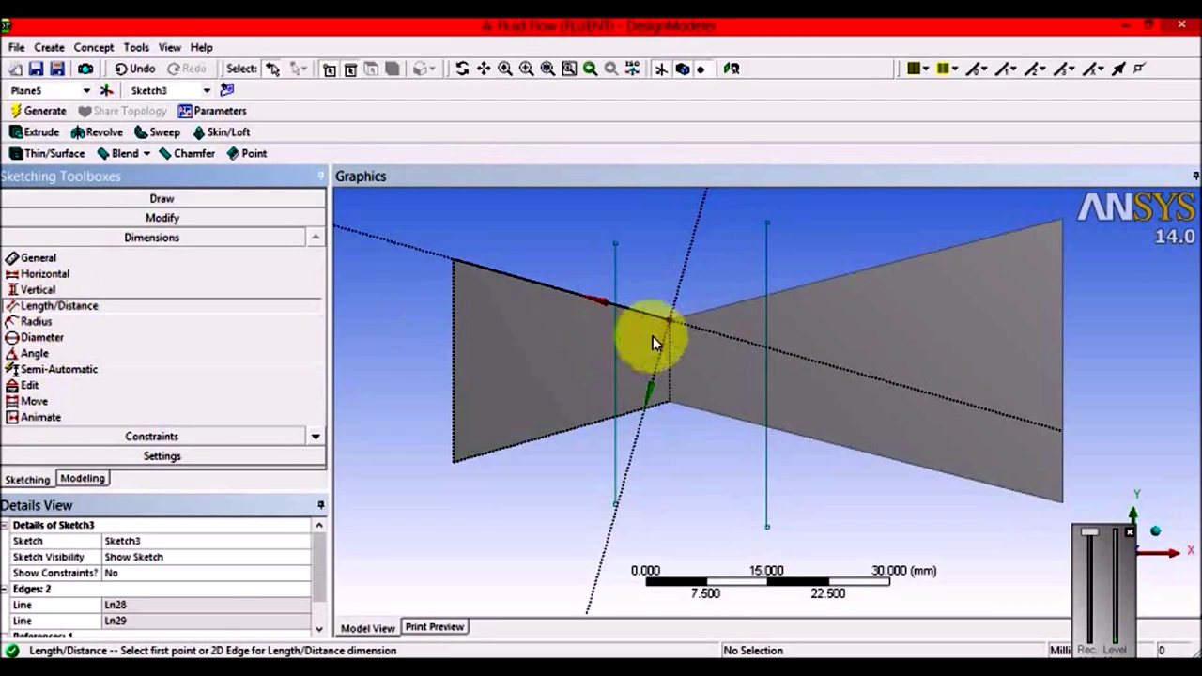
left_click(669, 344)
left_click(619, 349)
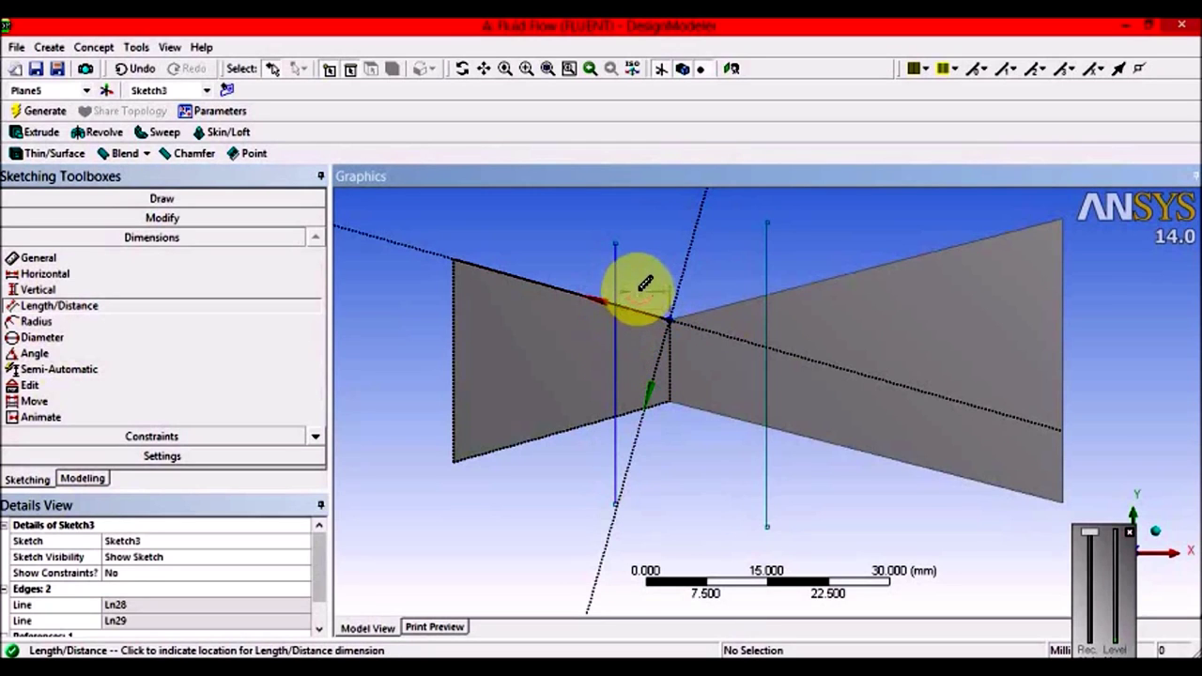
left_click(637, 291)
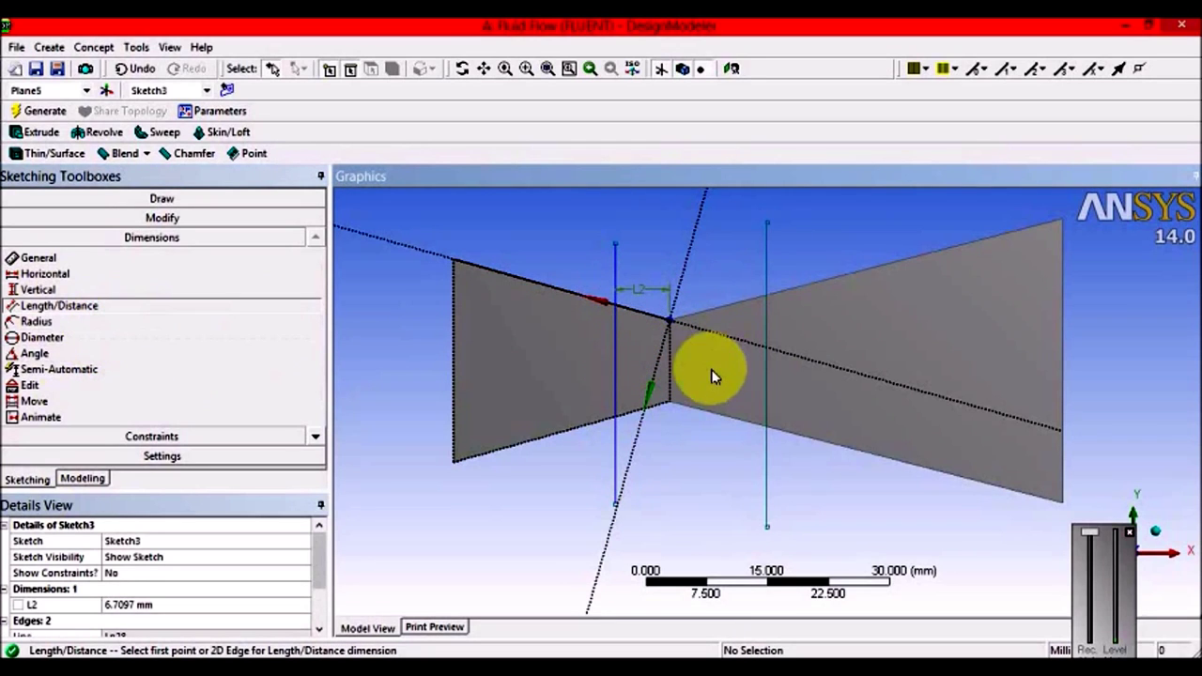
left_click(677, 352)
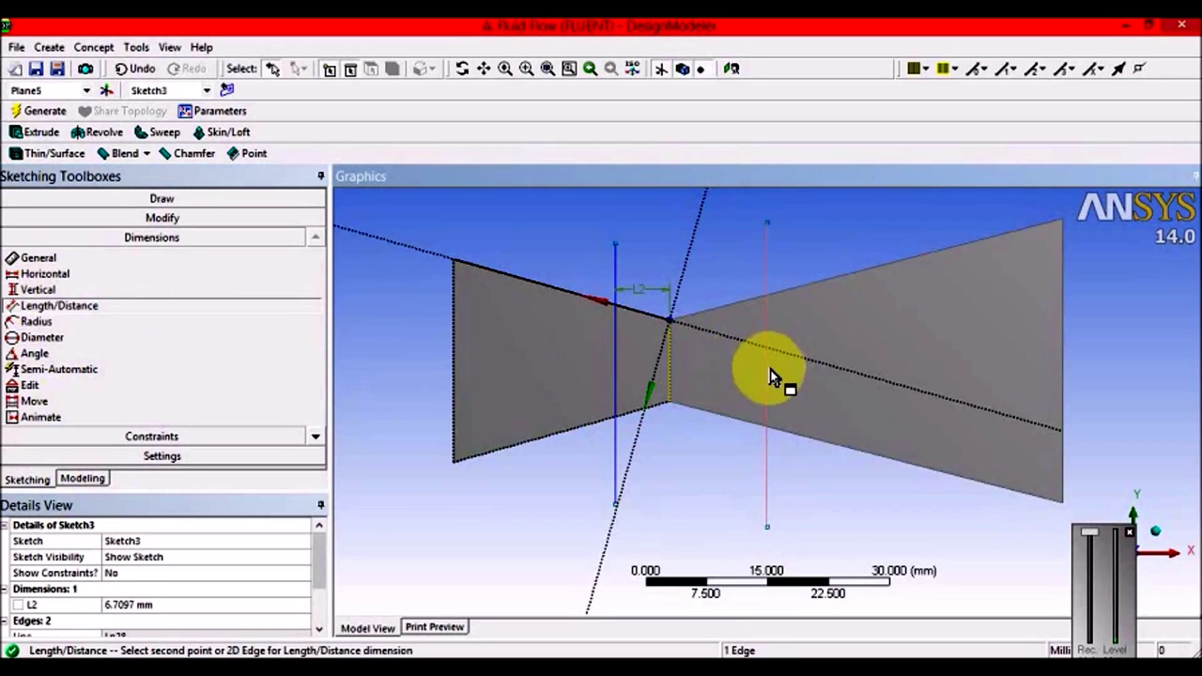
left_click(714, 320)
left_click(707, 282)
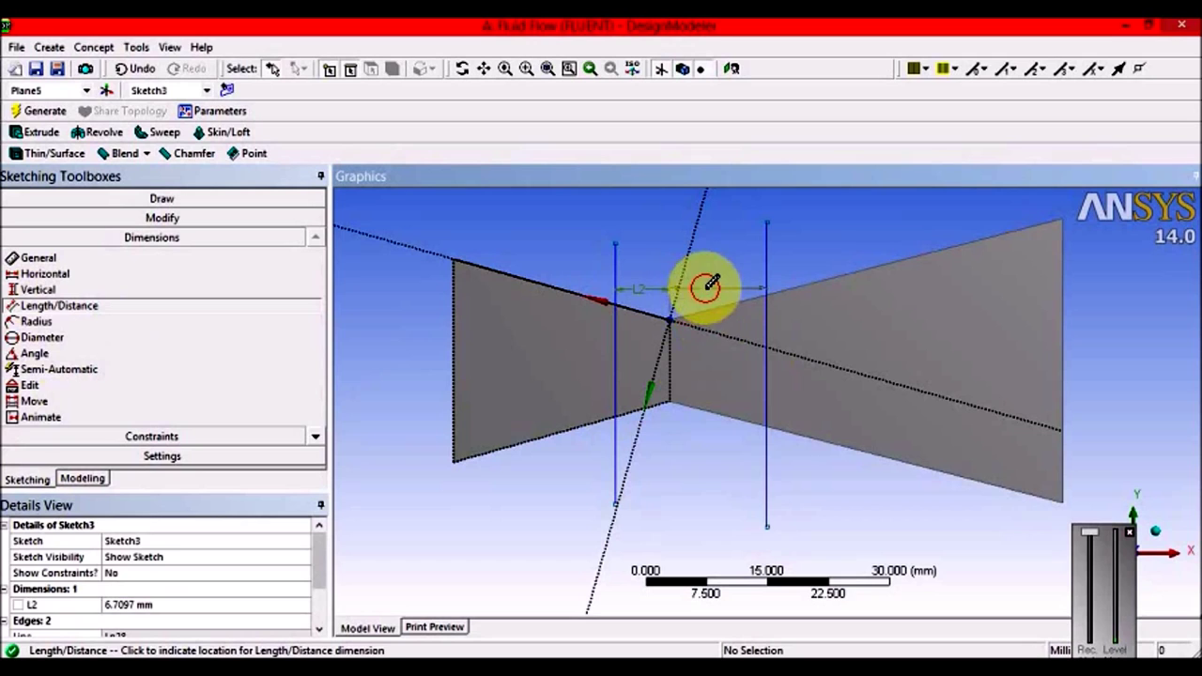
Set the L2 and L3 distances to 5 mm each.
left_click(148, 606)
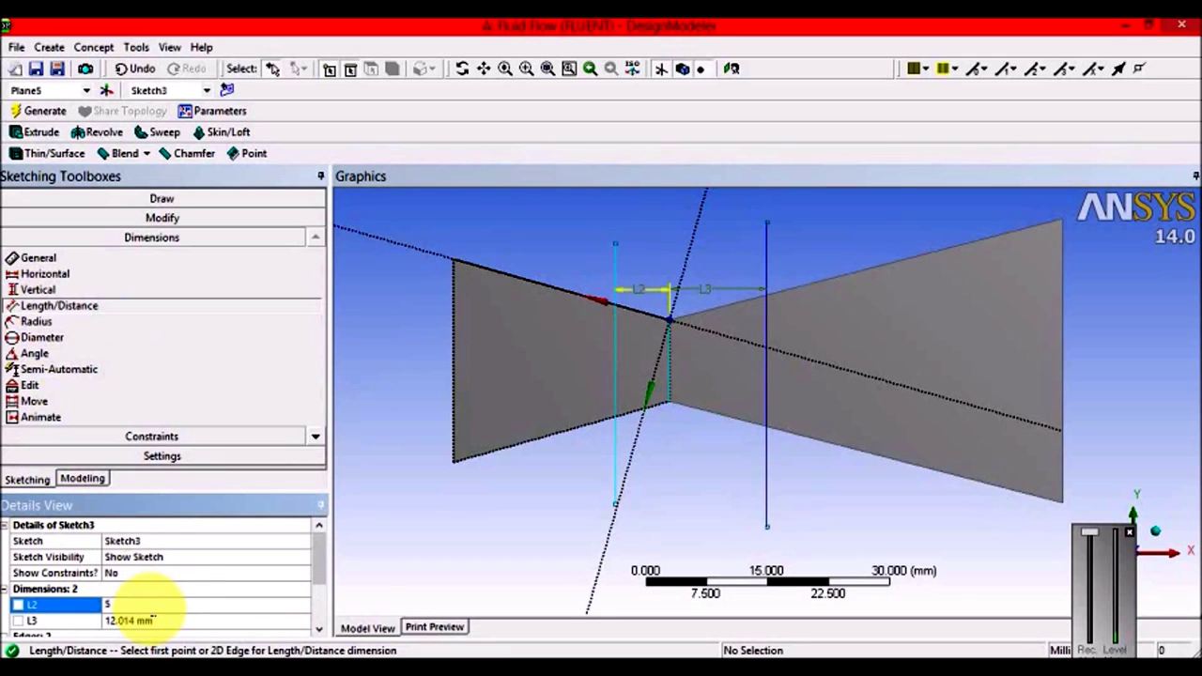
left_click(141, 620)
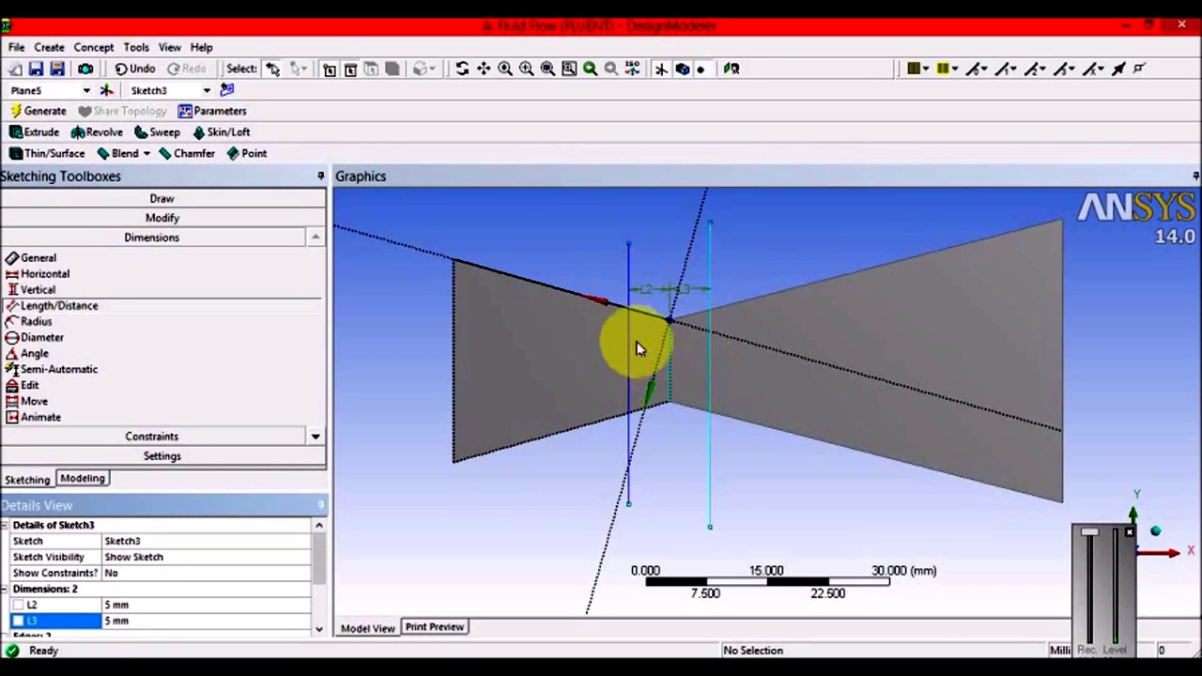
left_click(631, 341)
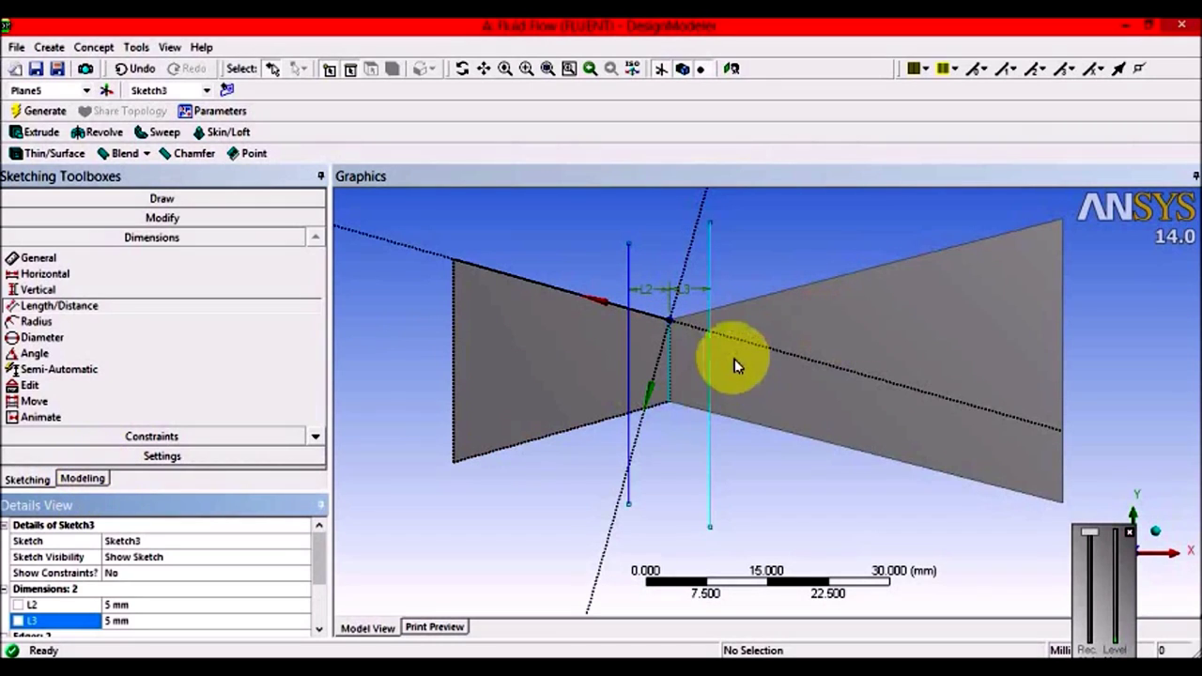
left_click(82, 481)
left_click(136, 47)
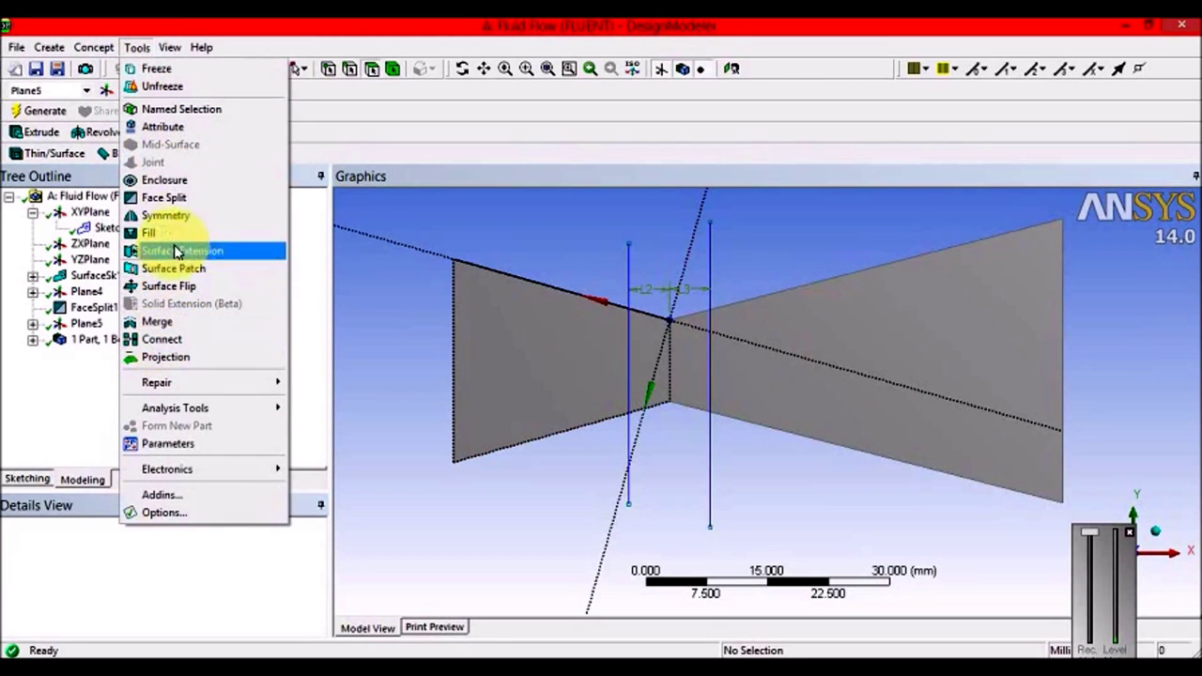
Split the left nozzle face along the left sketch line and generate it.
left_click(166, 197)
left_click(662, 371)
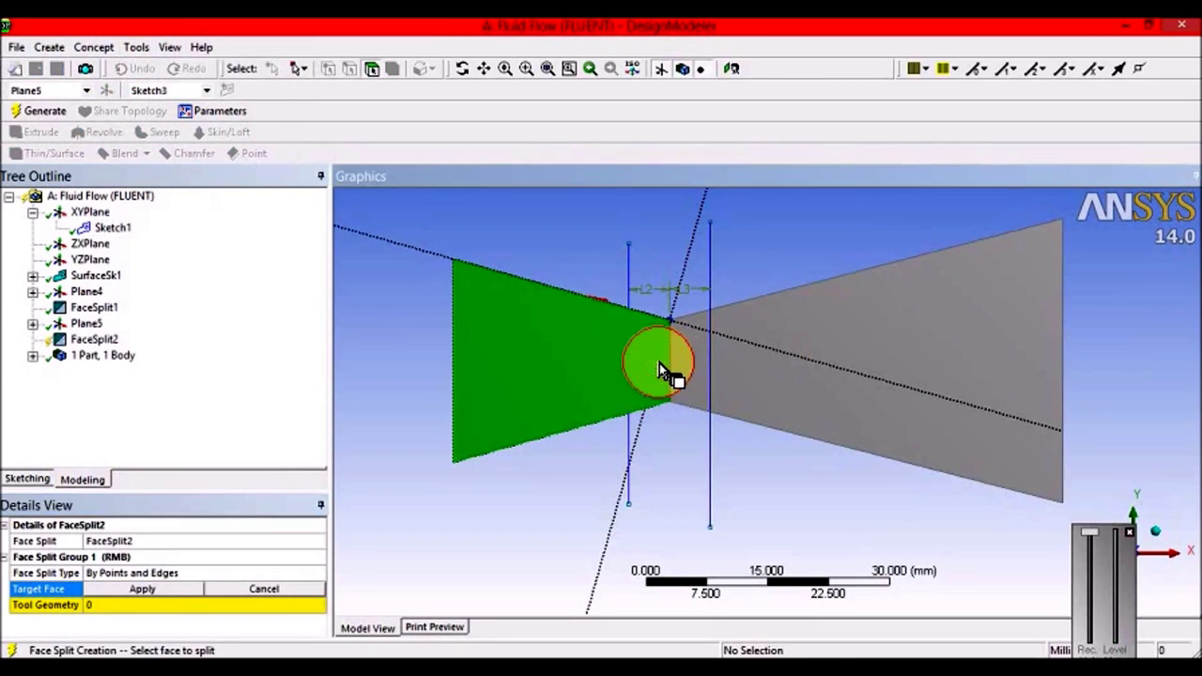
left_click(150, 589)
left_click(59, 601)
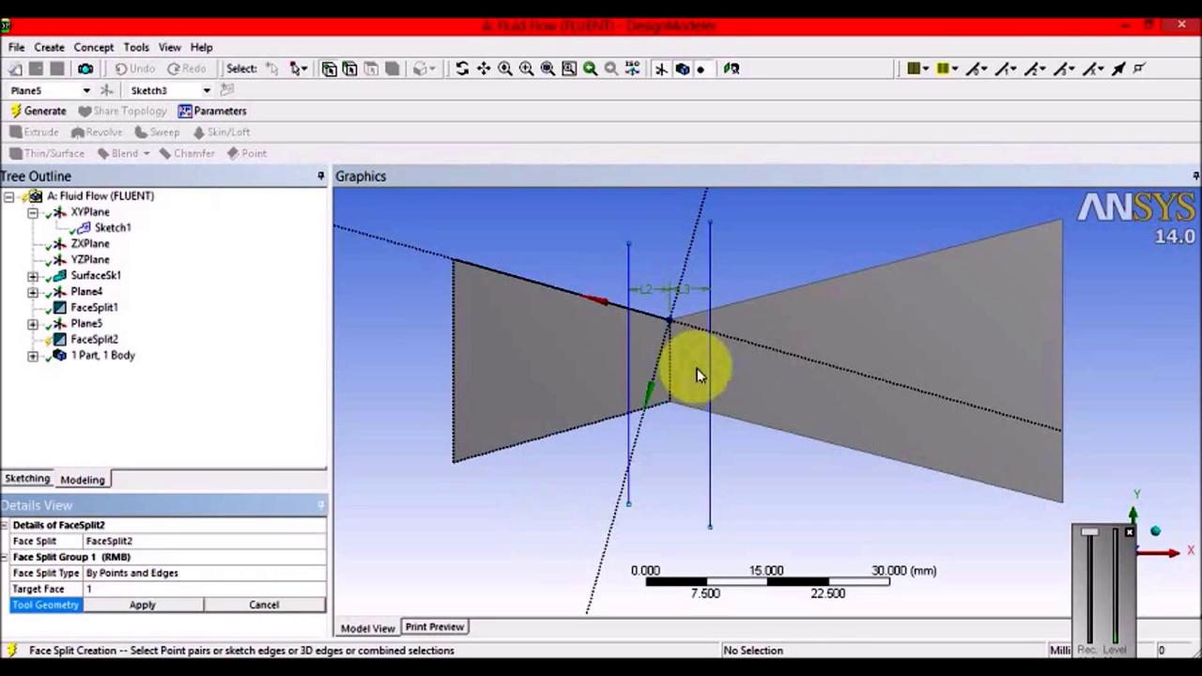
left_click(628, 244)
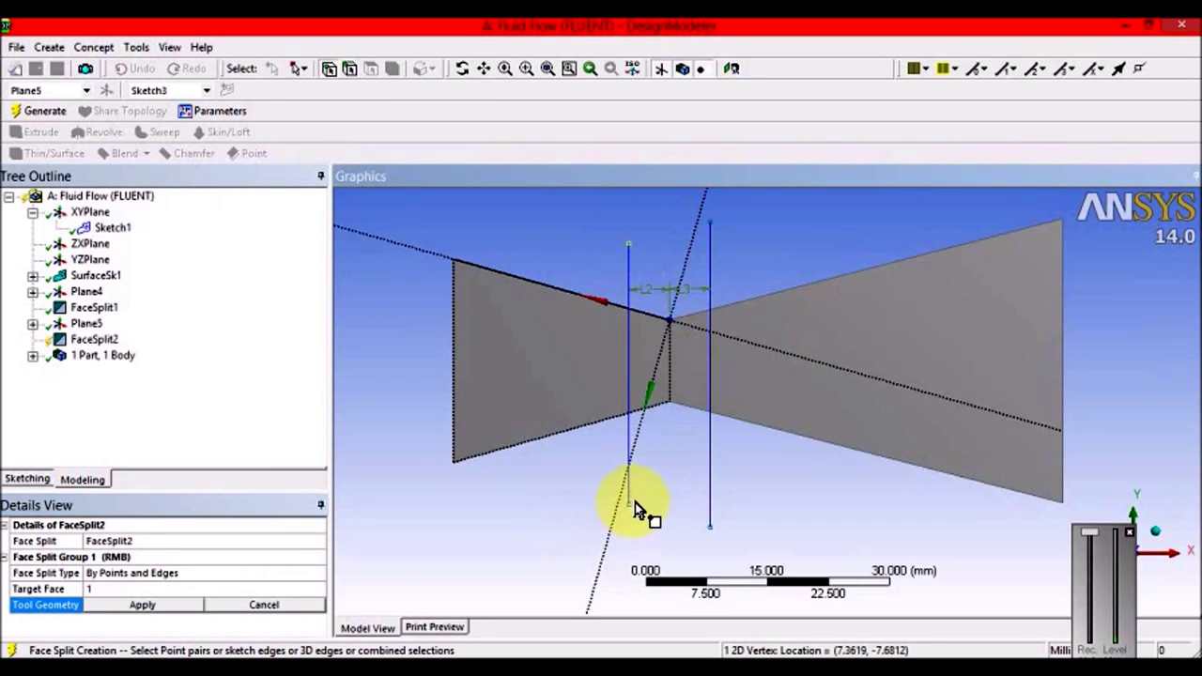
left_click(635, 503, "ctrl")
left_click(193, 603)
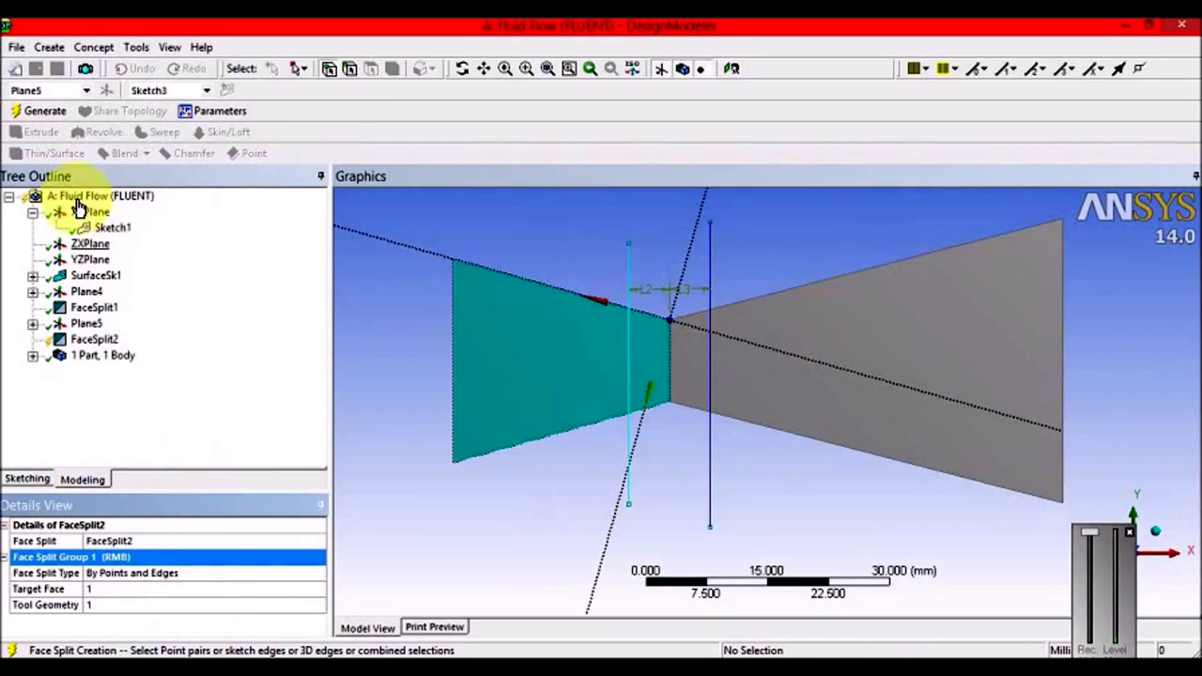
left_click(47, 113)
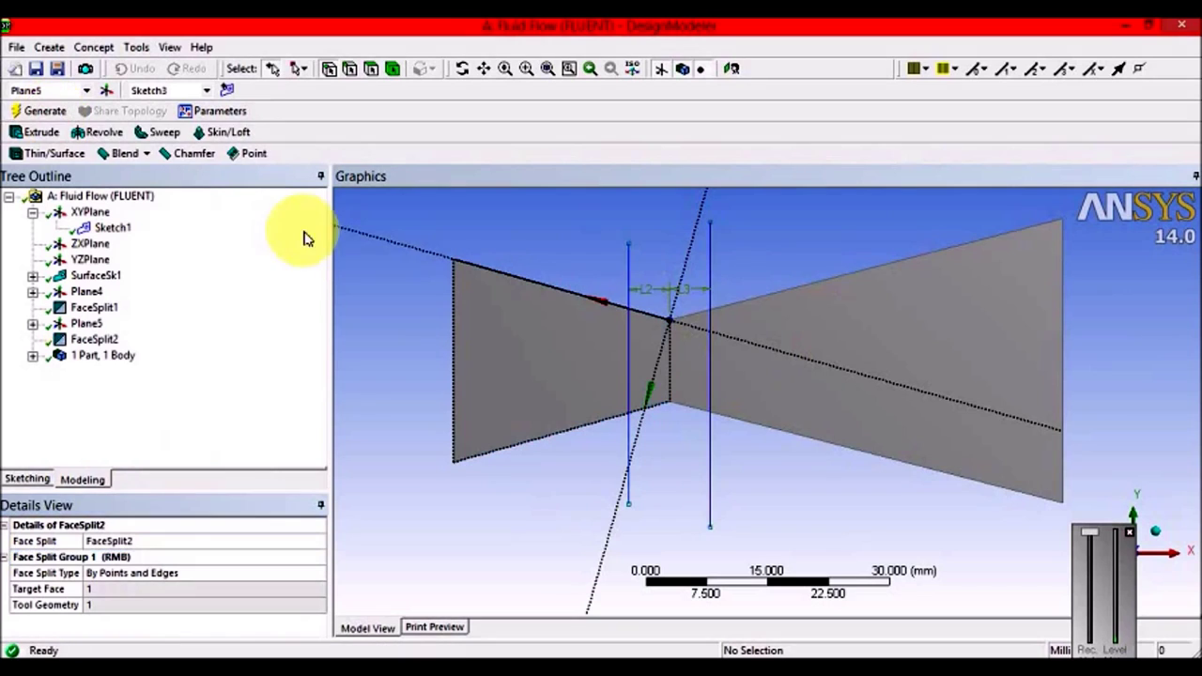
Split the right nozzle face along the right sketch line and generate it.
left_click(136, 47)
left_click(161, 199)
left_click(848, 355)
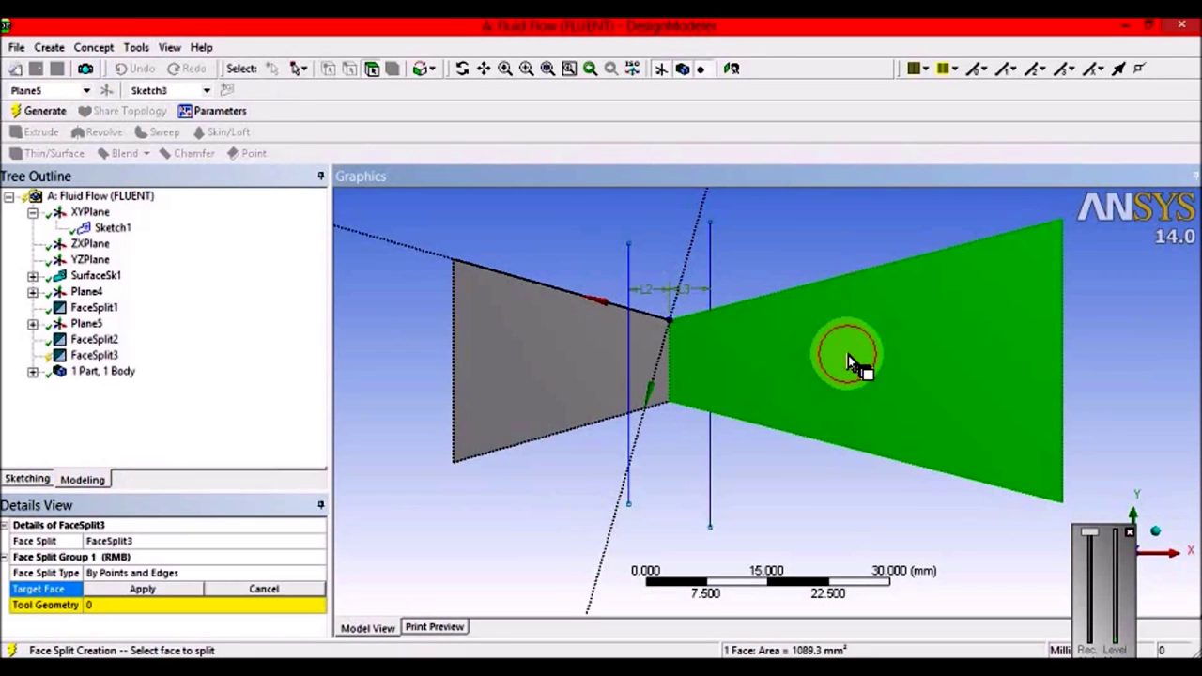
left_click(165, 589)
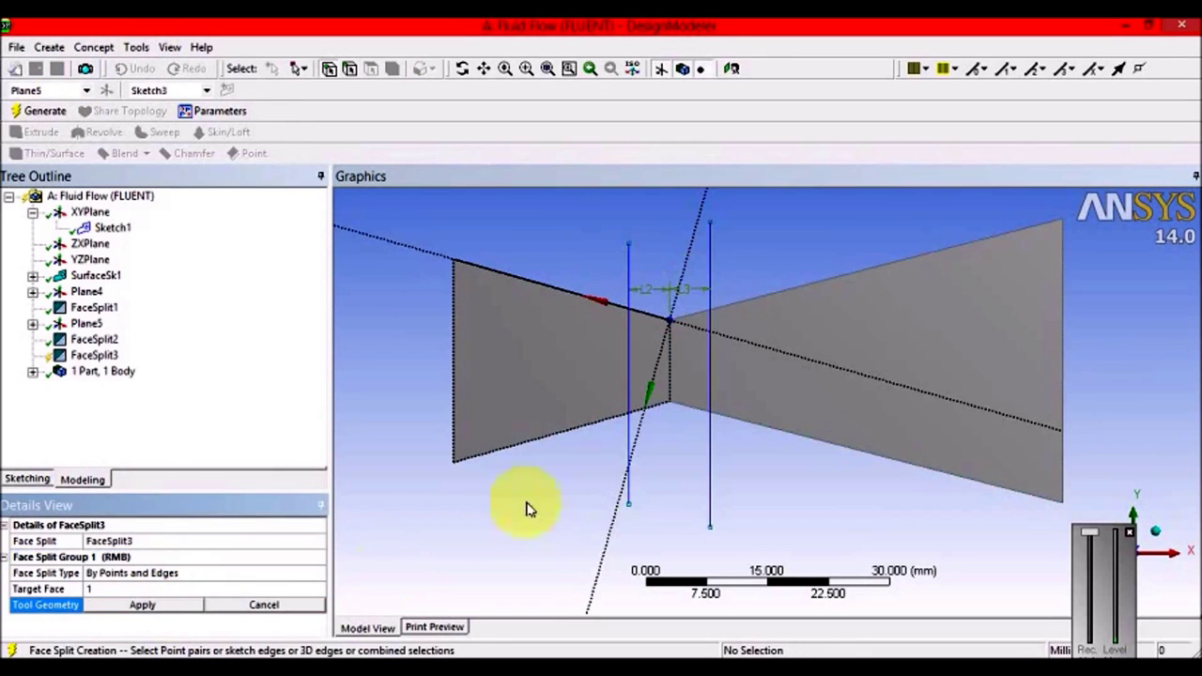
left_click(711, 224)
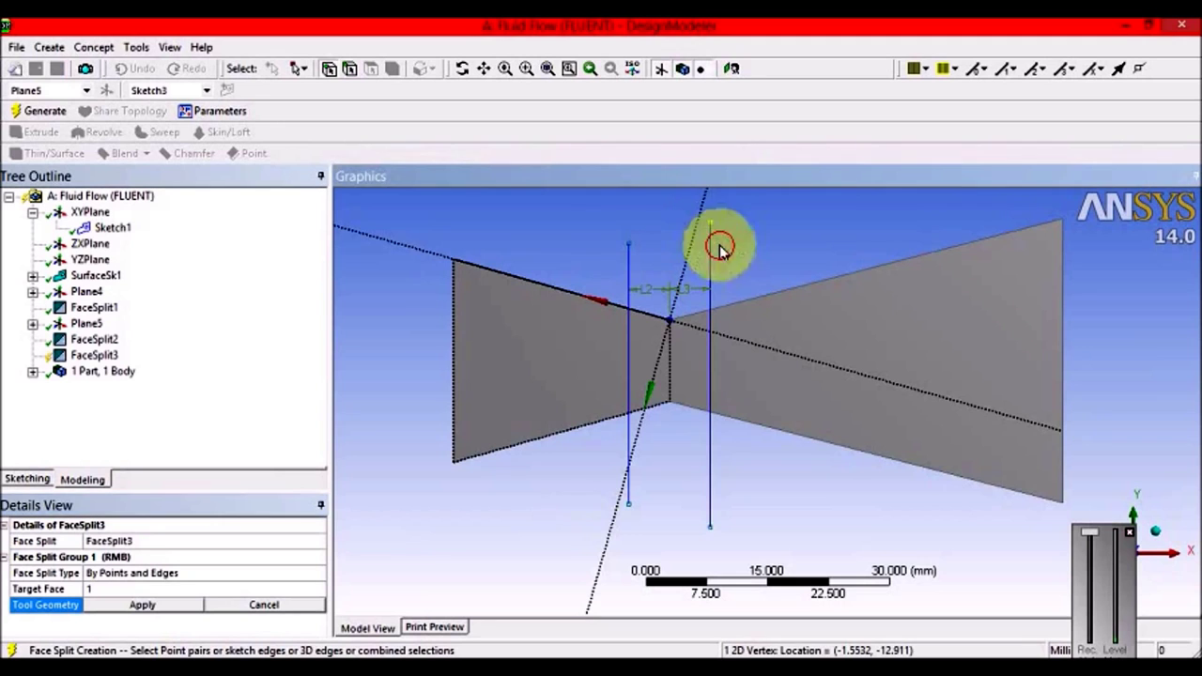
left_click(710, 529)
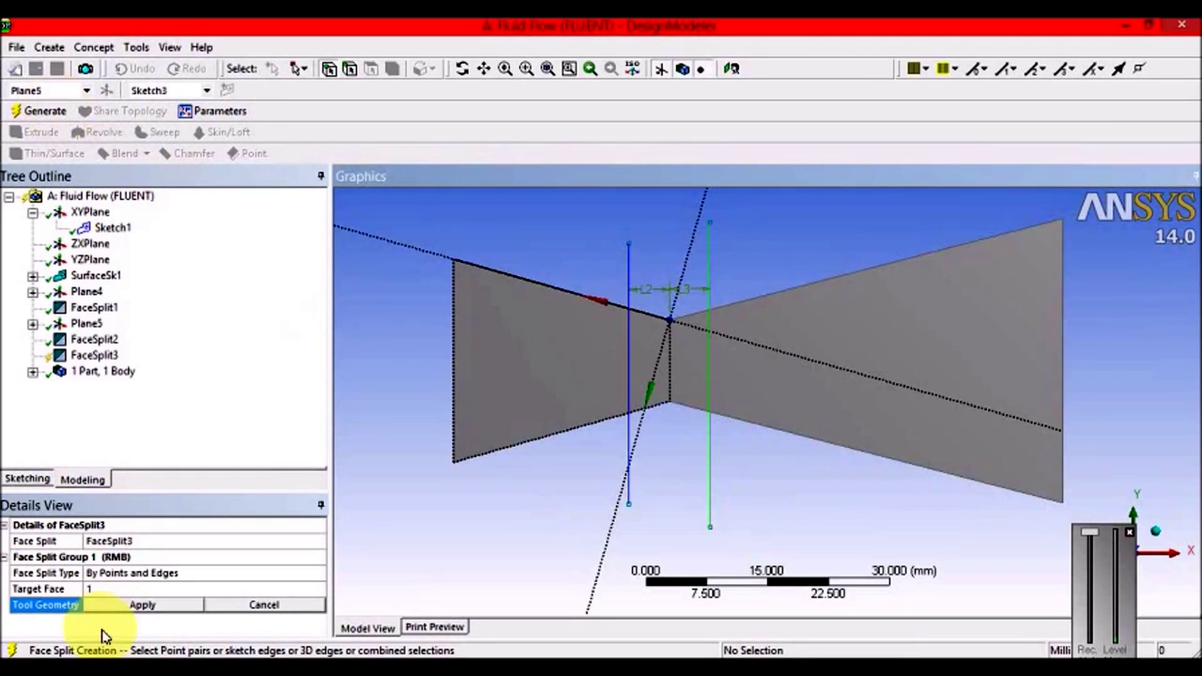
left_click(143, 605)
left_click(46, 111)
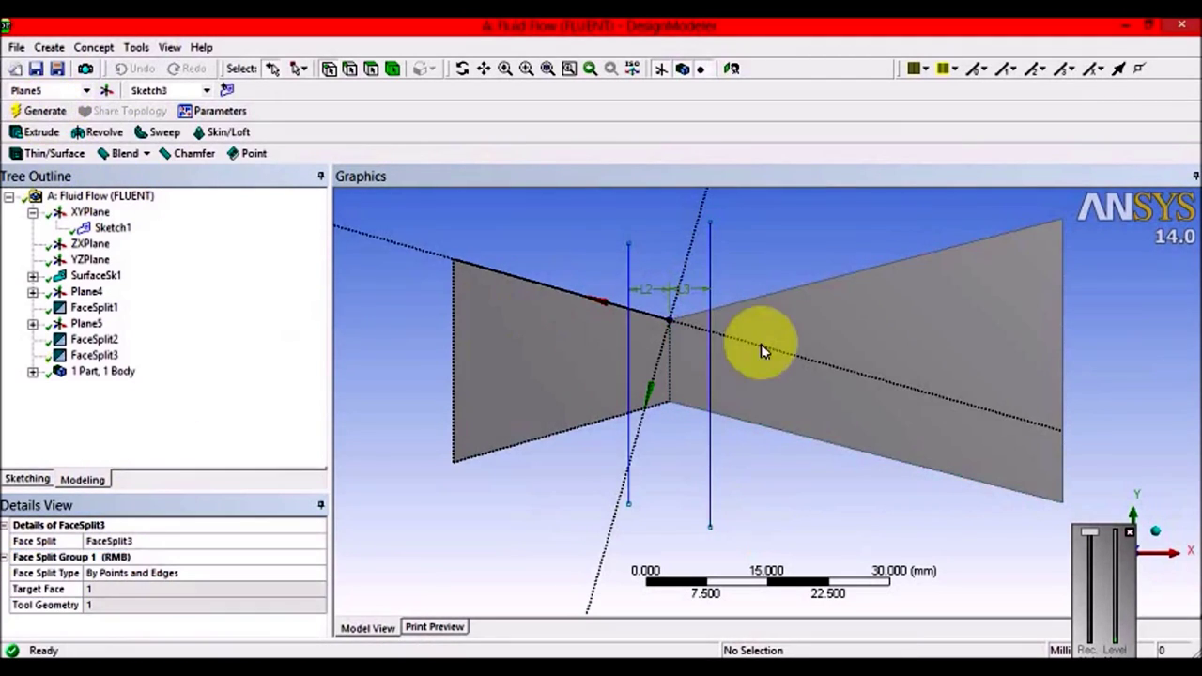
Inspect the four resulting faces, then close DesignModeler, saving the geometry.
left_click(775, 362)
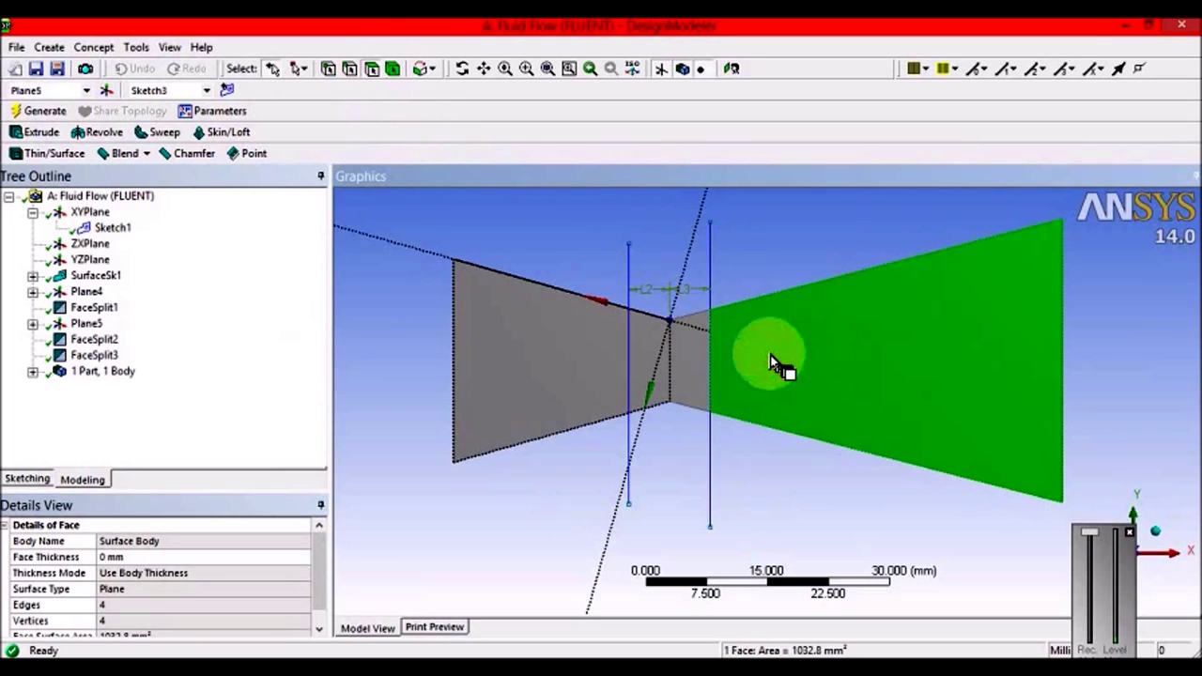
left_click(690, 355)
left_click(648, 348)
left_click(582, 340)
left_click(643, 345)
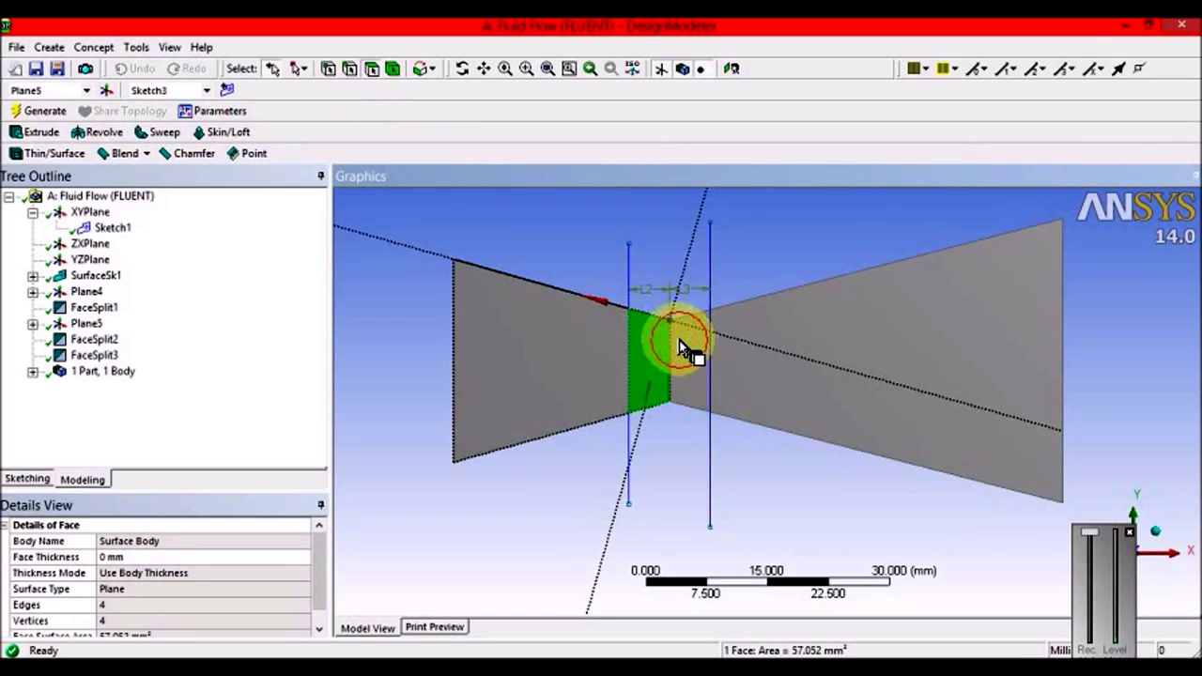
left_click(686, 343)
left_click(742, 366)
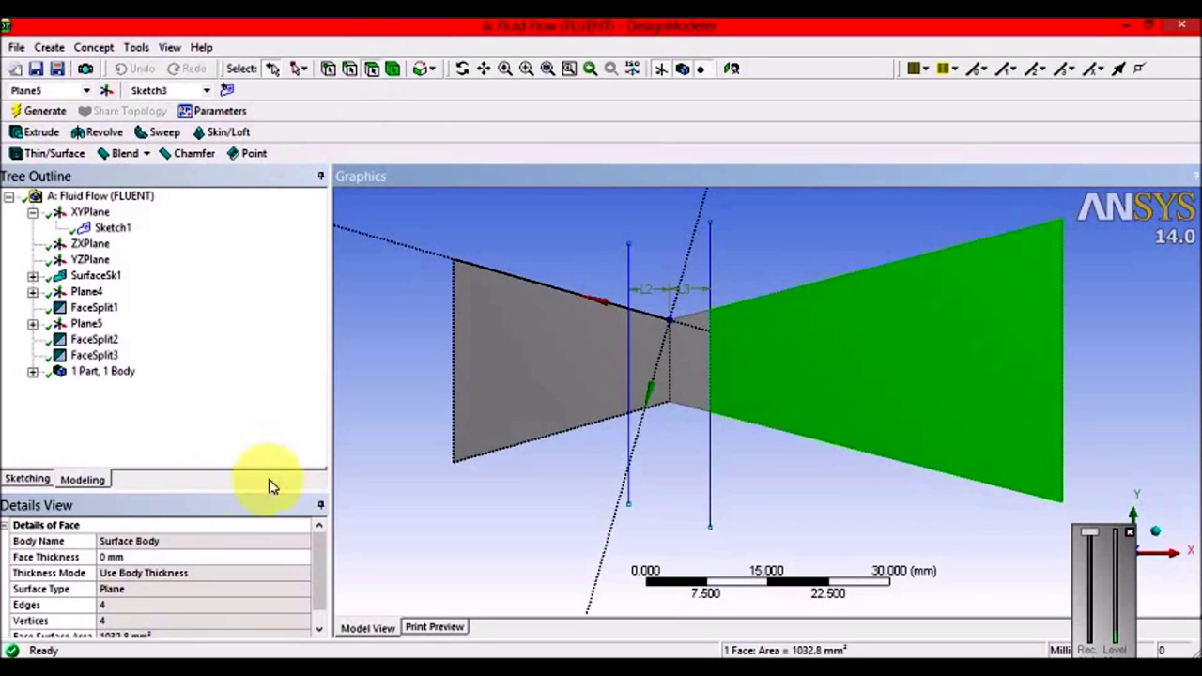
left_click(16, 47)
left_click(76, 360)
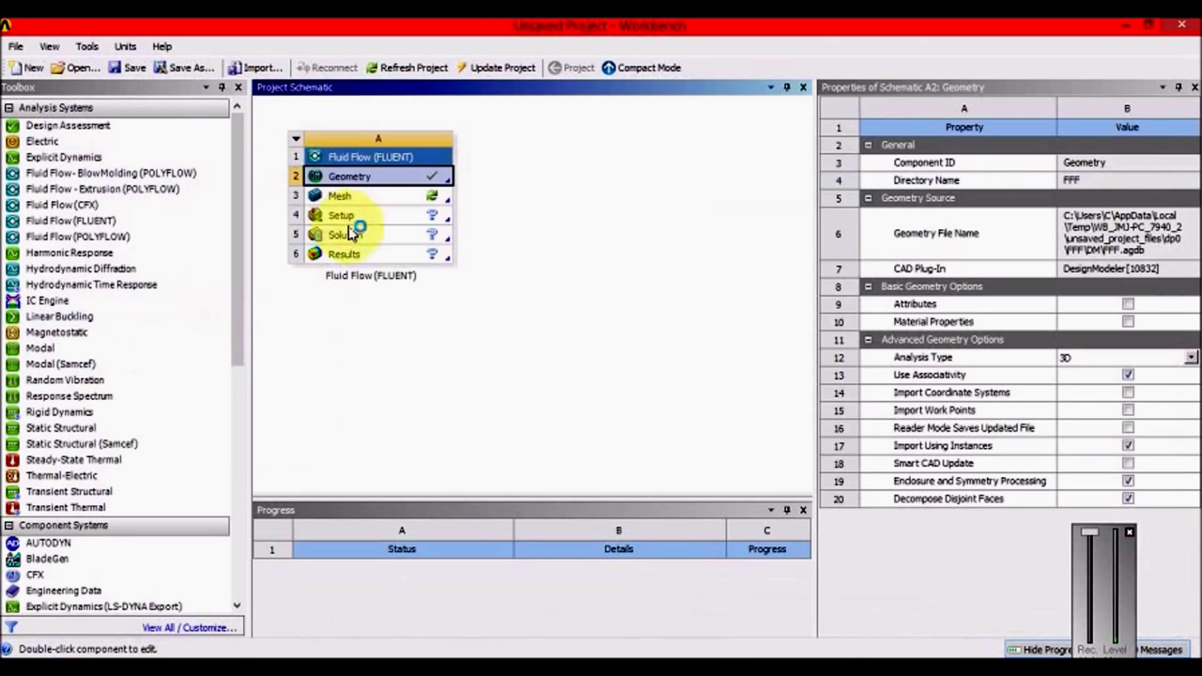
Edit the Mesh cell and accept reading the updated upstream geometry into Meshing.
right_click(408, 214)
left_click(432, 222)
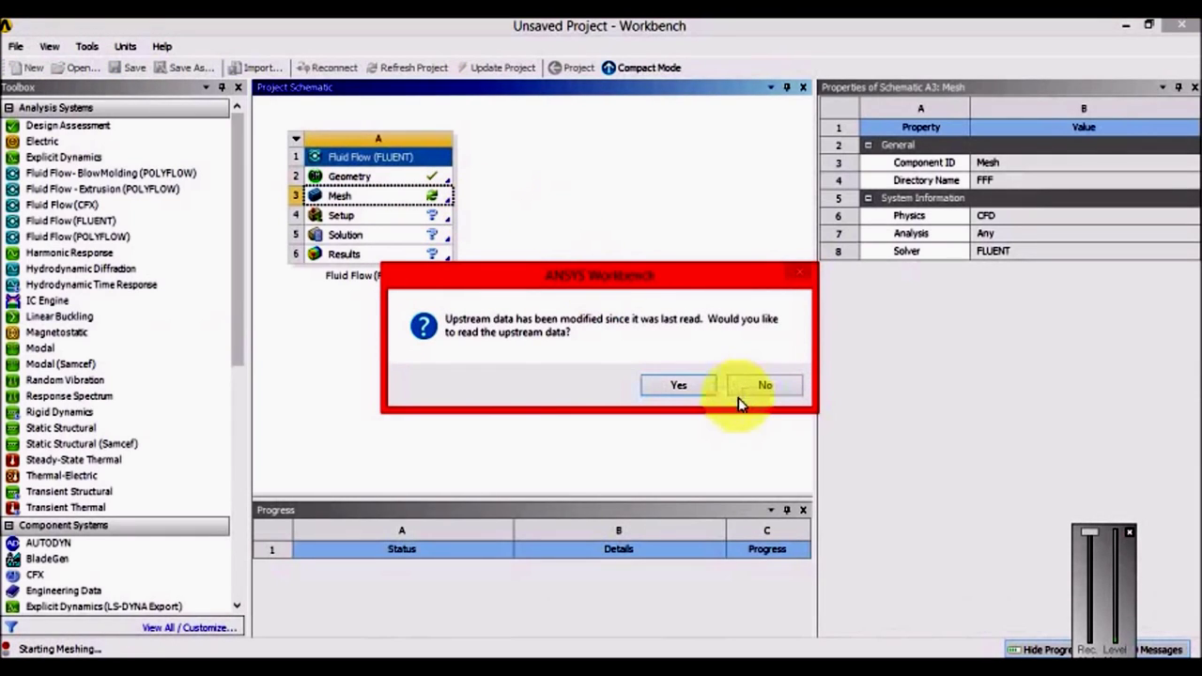
left_click(690, 387)
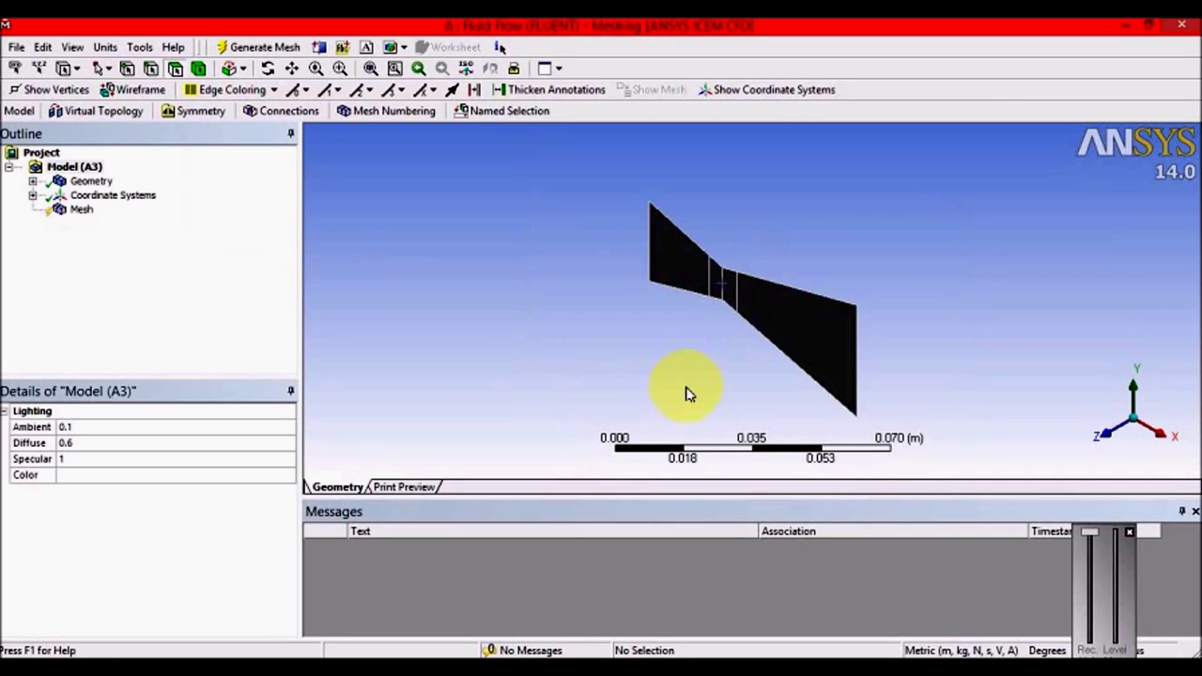
View the nozzle from the front and select its left, throat and right faces.
right_click(568, 212)
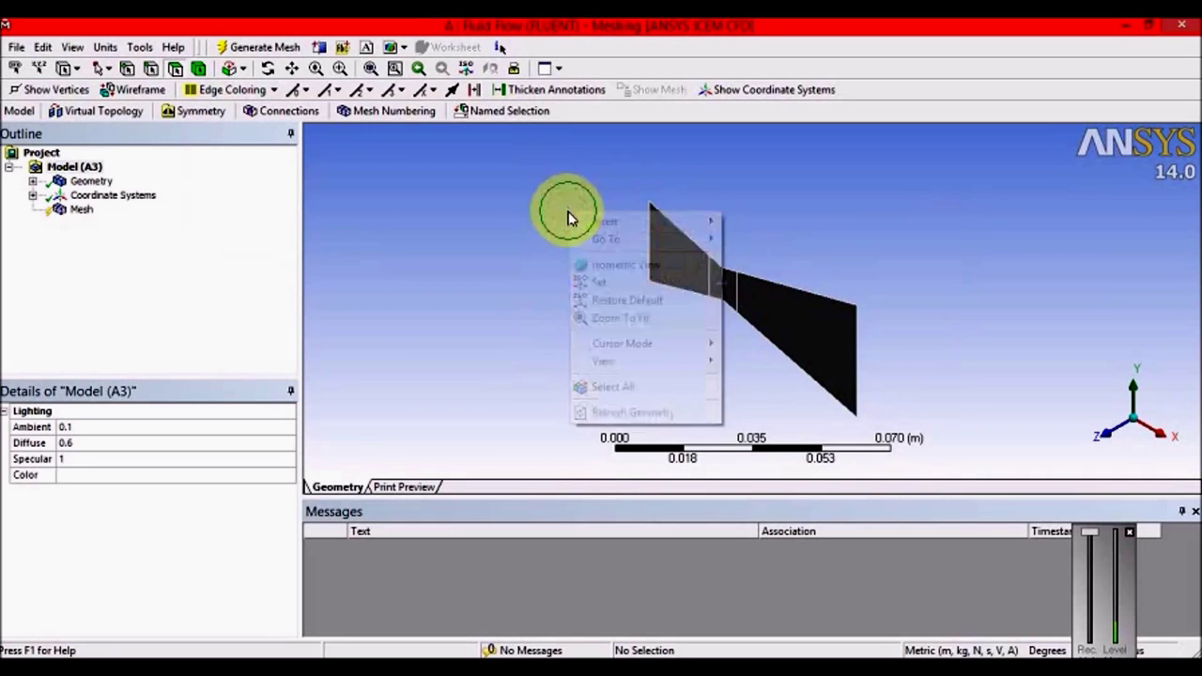
mouse_move(672, 366)
left_click(752, 361)
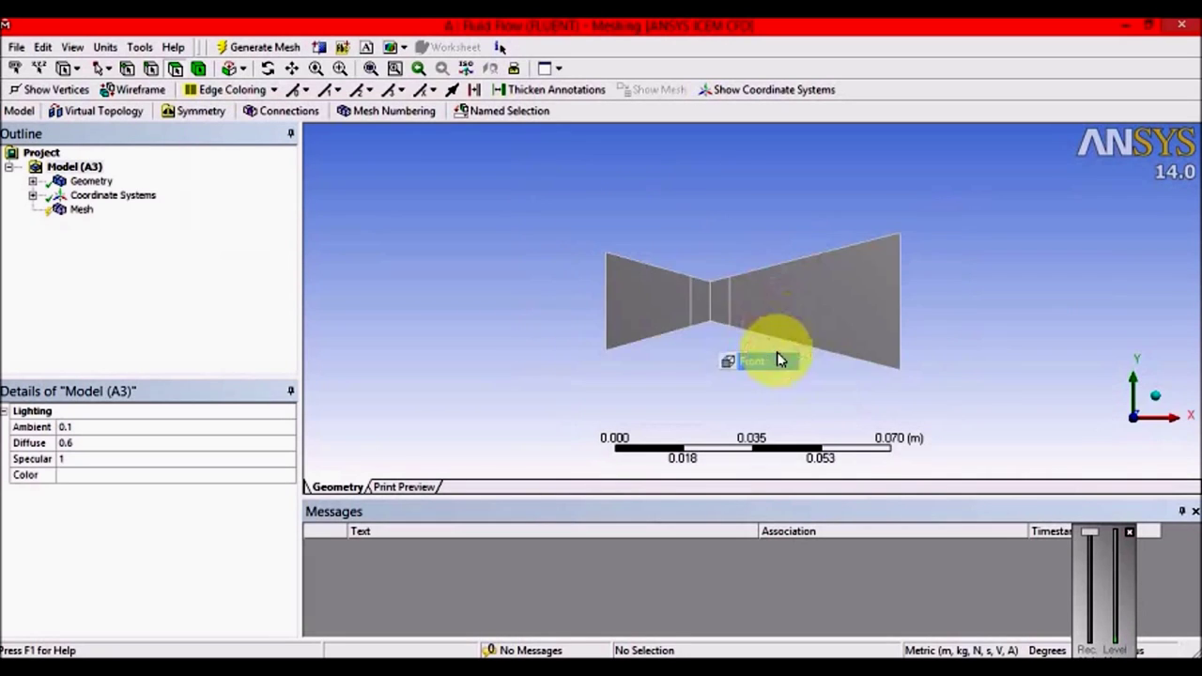
left_click(663, 309)
left_click(669, 302)
left_click(725, 315)
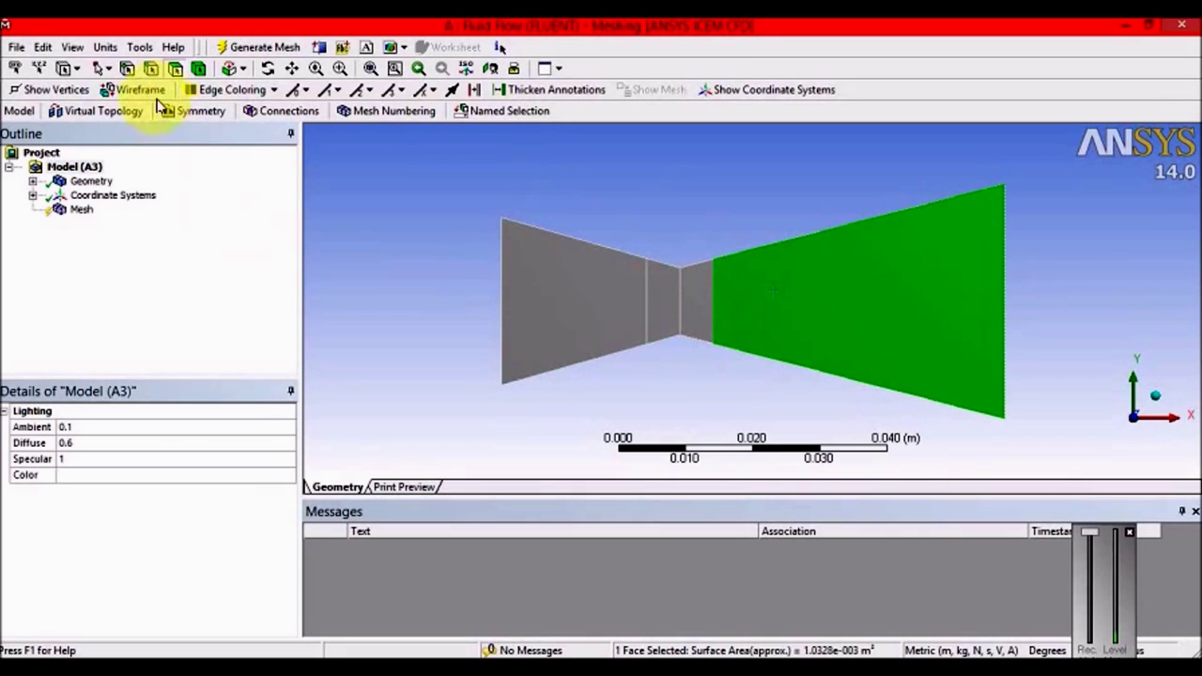
Select the nozzle's inlet, vertical and outlet edges in edge-selection mode.
left_click(152, 70)
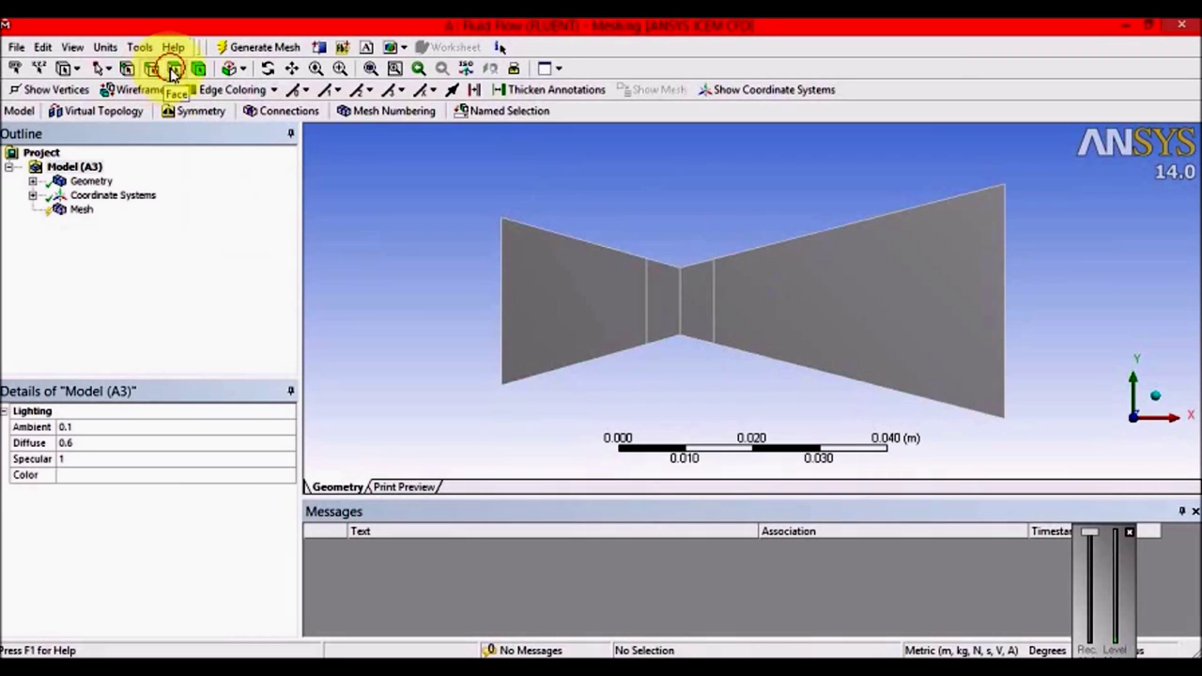
left_click(173, 71)
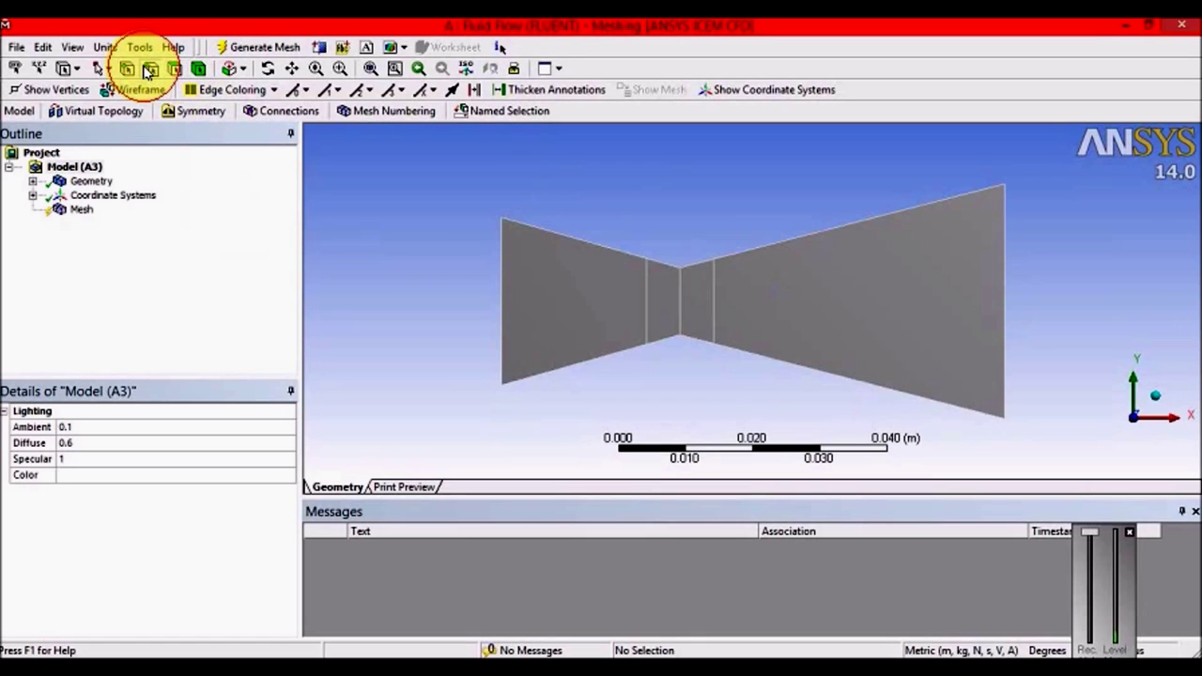
left_click(504, 241)
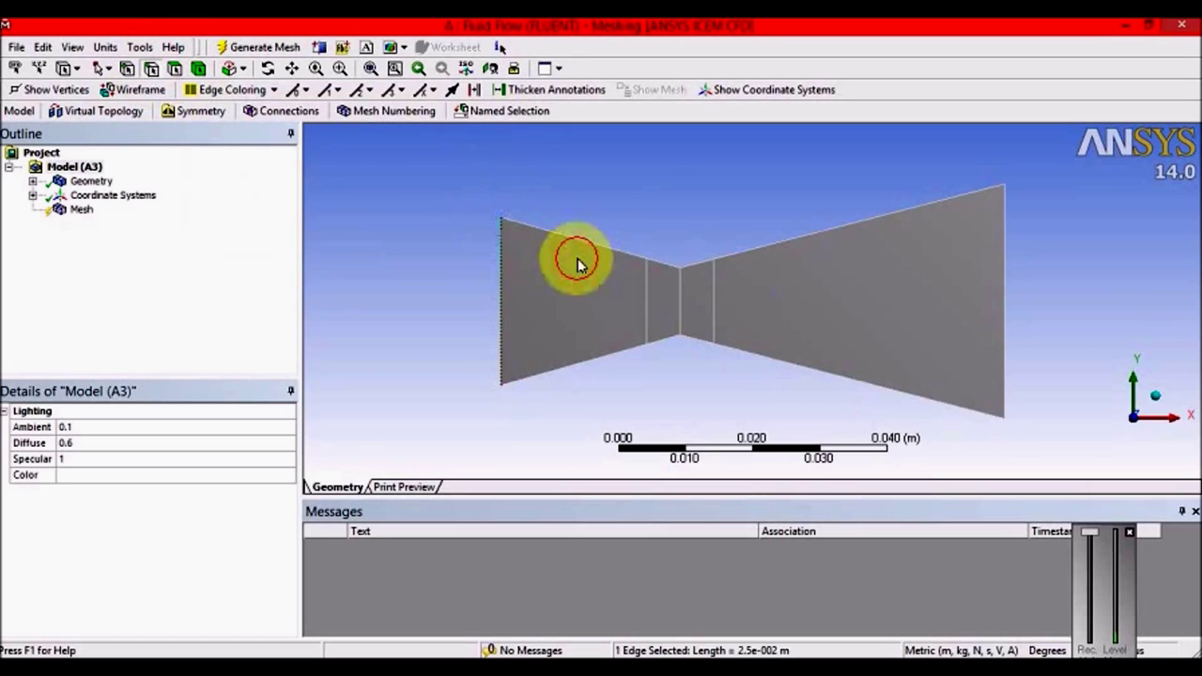
left_click(647, 282, "ctrl")
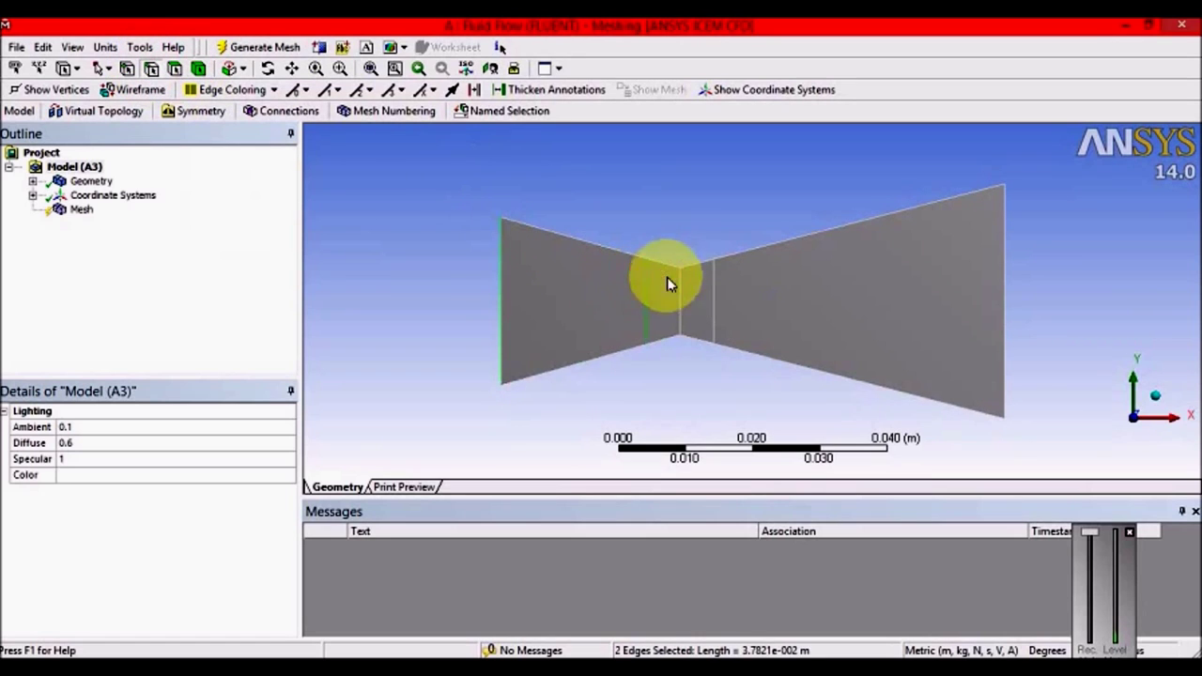
left_click(715, 288, "ctrl")
left_click(1003, 255, "ctrl")
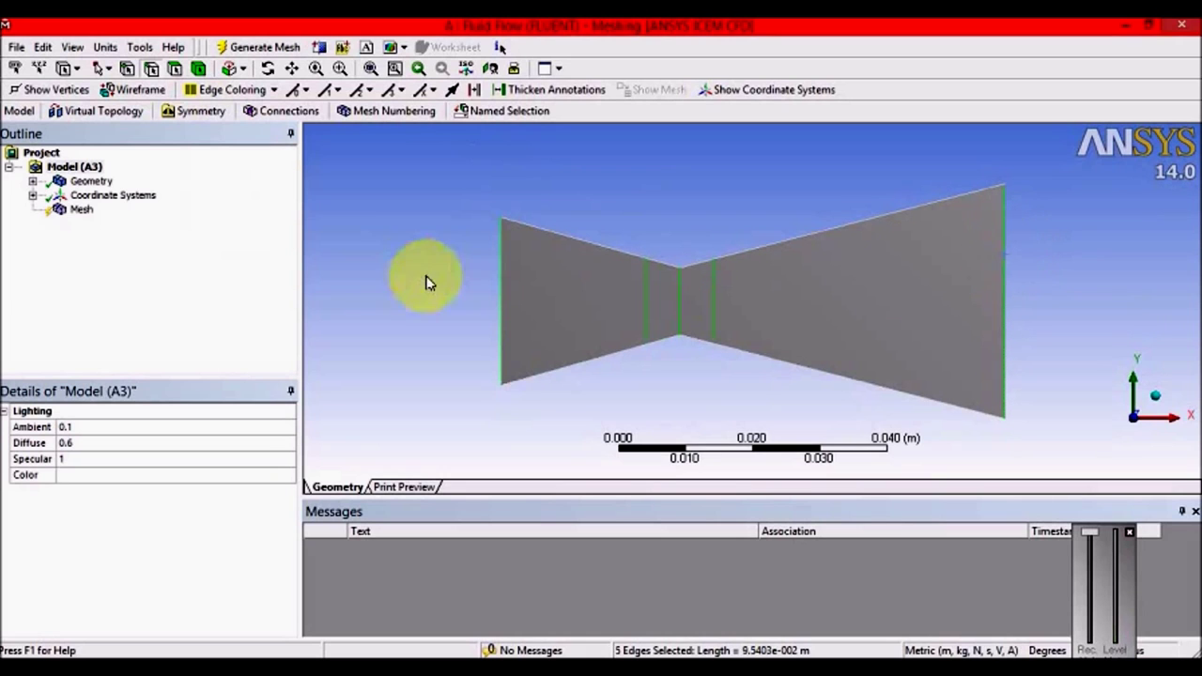
Insert a Quadrilateral Dominant meshing method scoped to the nozzle body.
left_click(80, 210)
right_click(79, 212)
mouse_move(102, 218)
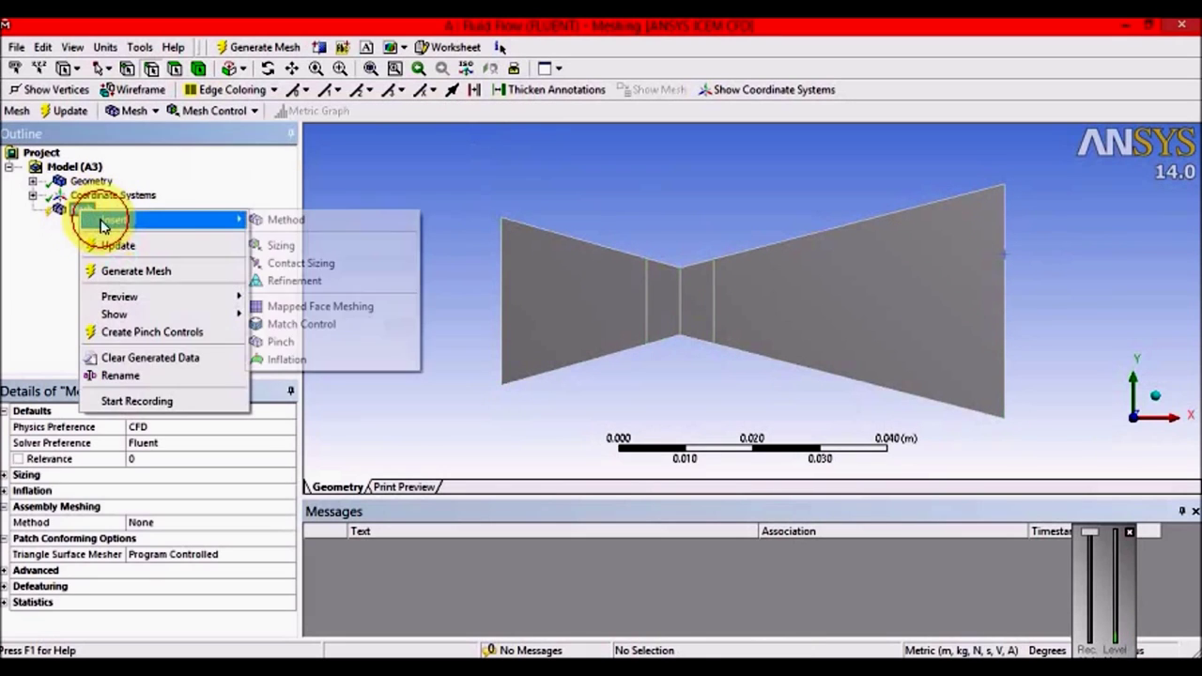
left_click(265, 219)
left_click(573, 263)
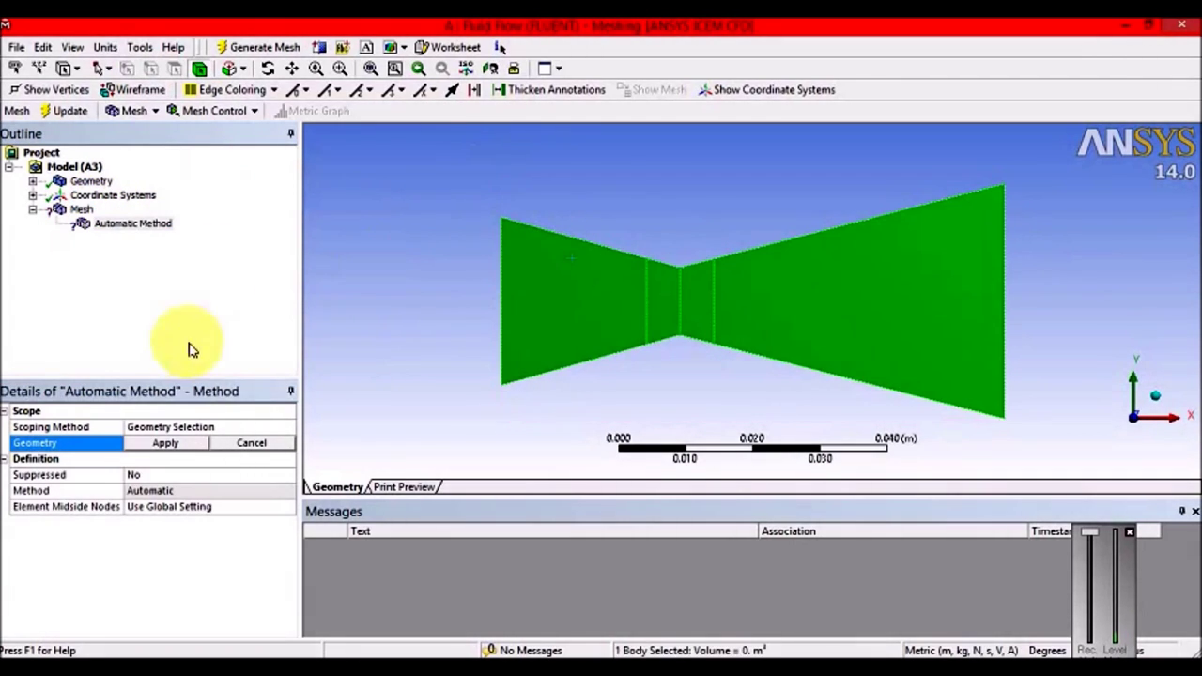
left_click(175, 443)
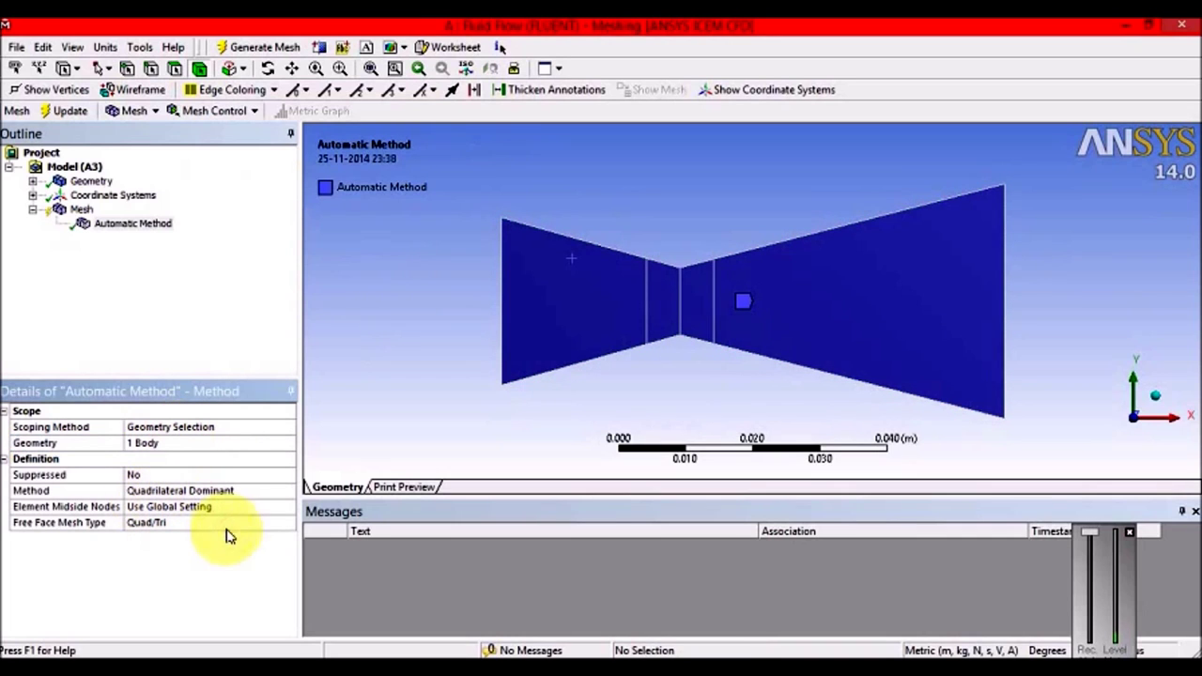
left_click(287, 522)
left_click(287, 522)
Choose All Quad free face mesh type, then size the vertical edges at 30 divisions.
left_click(150, 548)
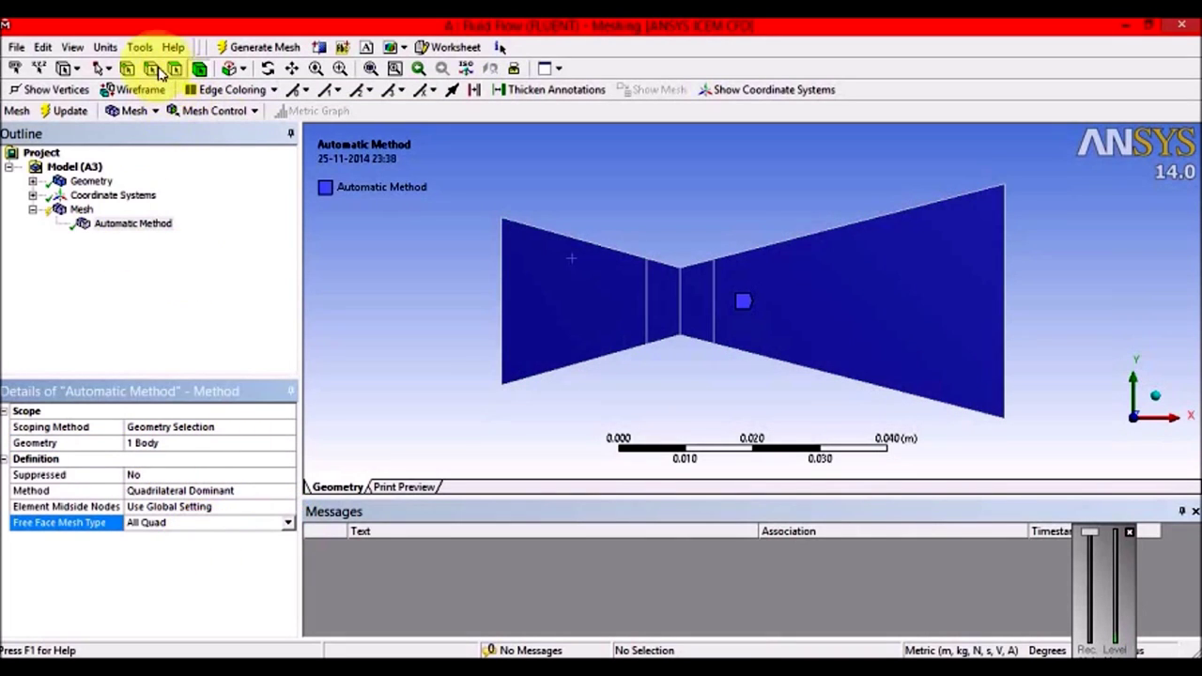
left_click(401, 249)
left_click(501, 242)
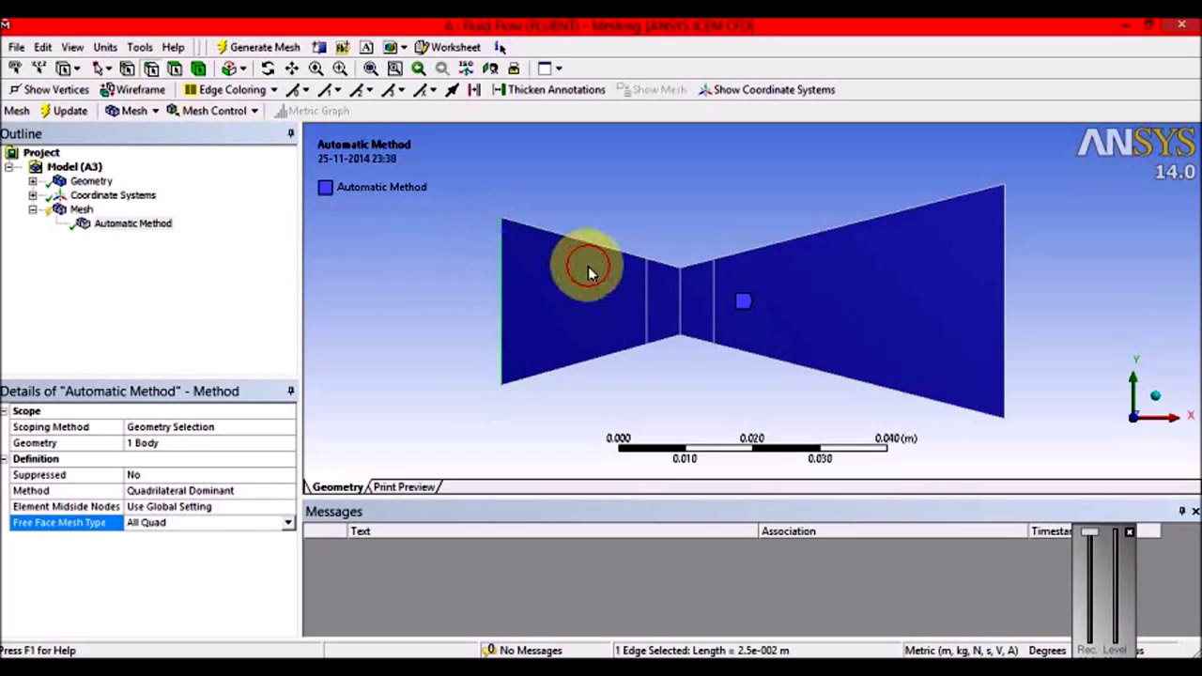
left_click(647, 286, "ctrl")
left_click(680, 298, "ctrl")
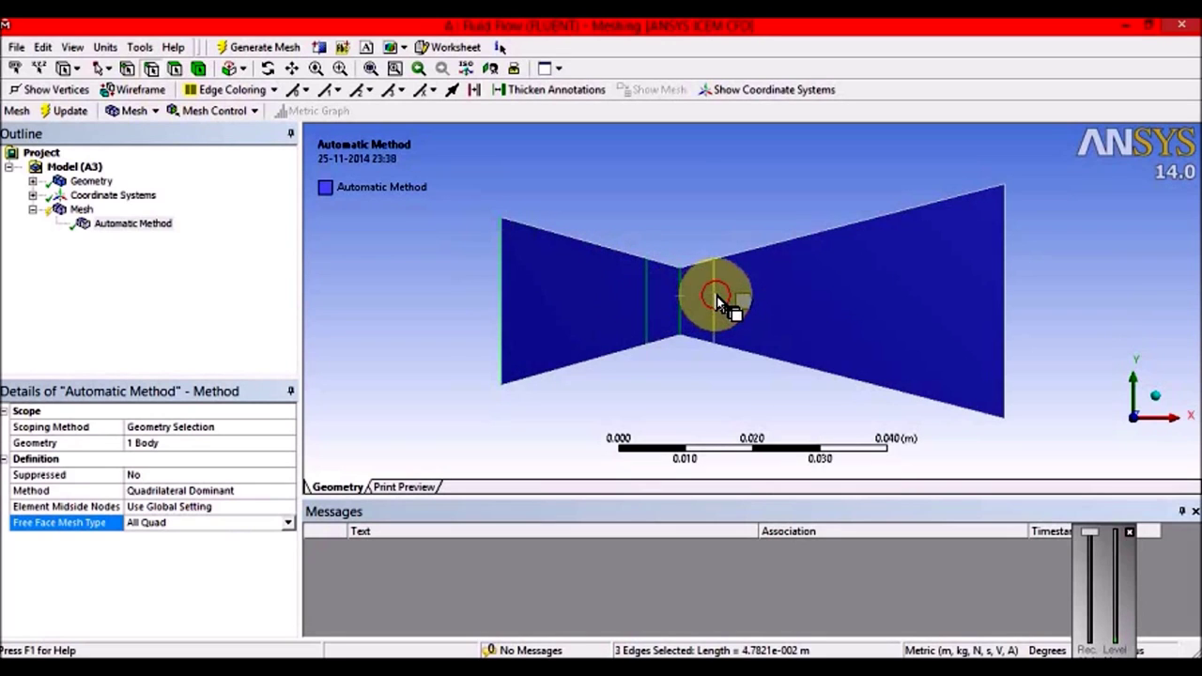
right_click(1003, 269)
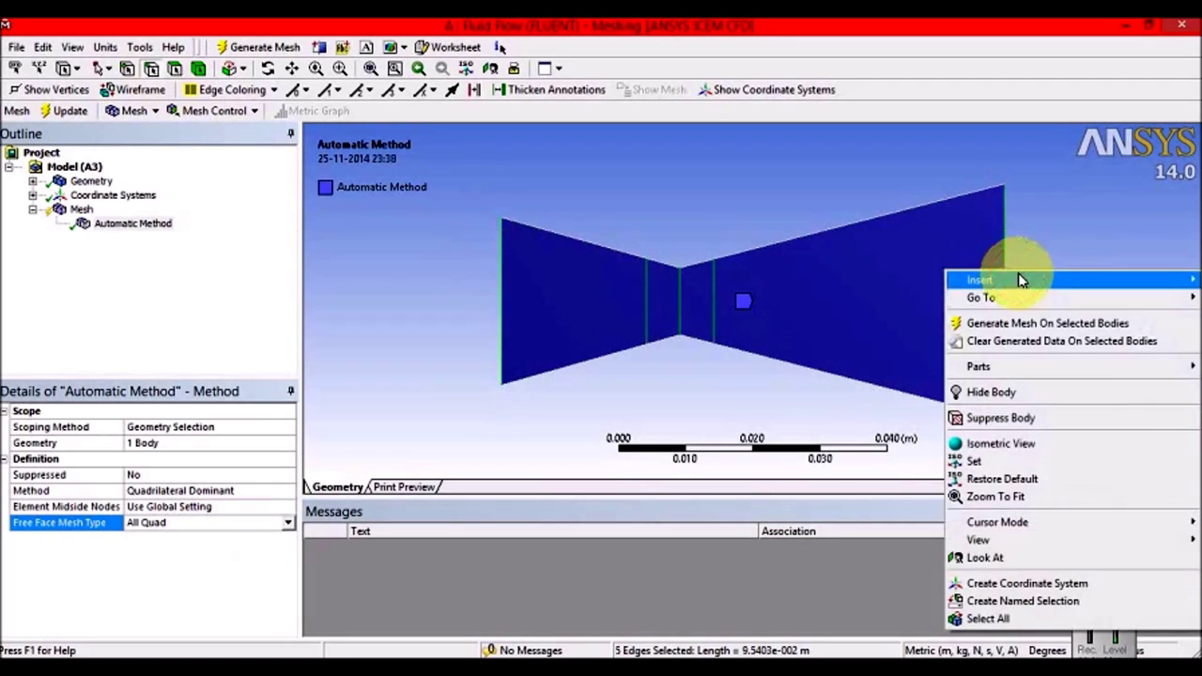
mouse_move(982, 279)
left_click(896, 281)
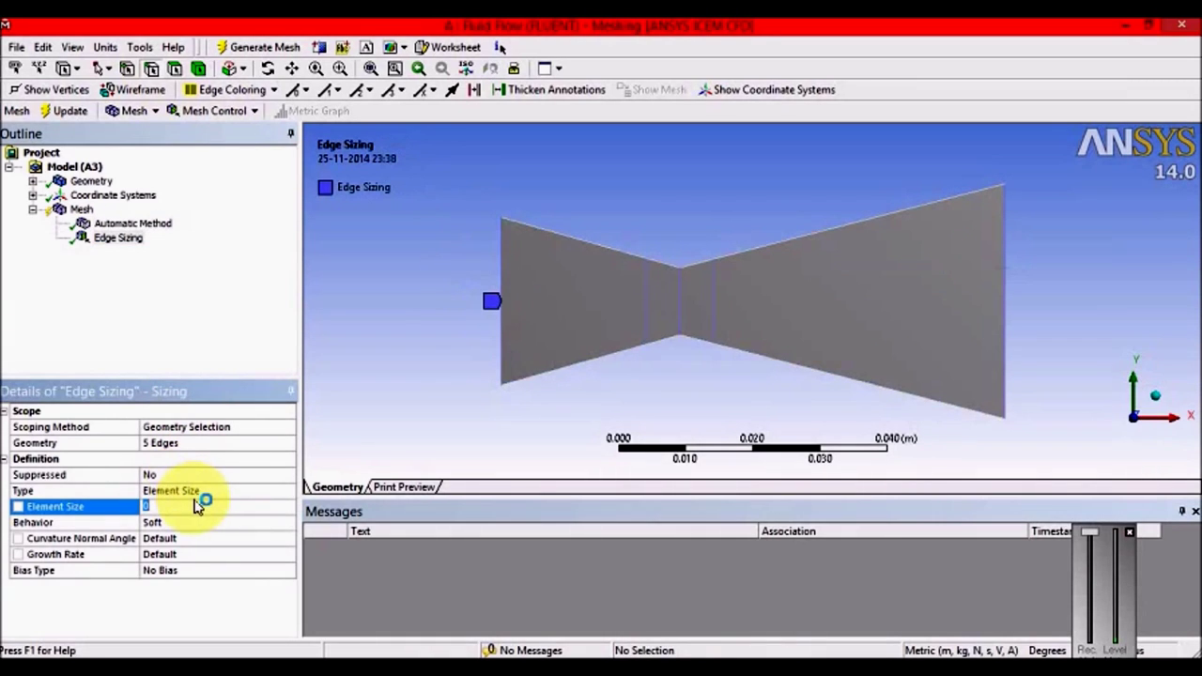
left_click(263, 490)
left_click(288, 490)
left_click(259, 516)
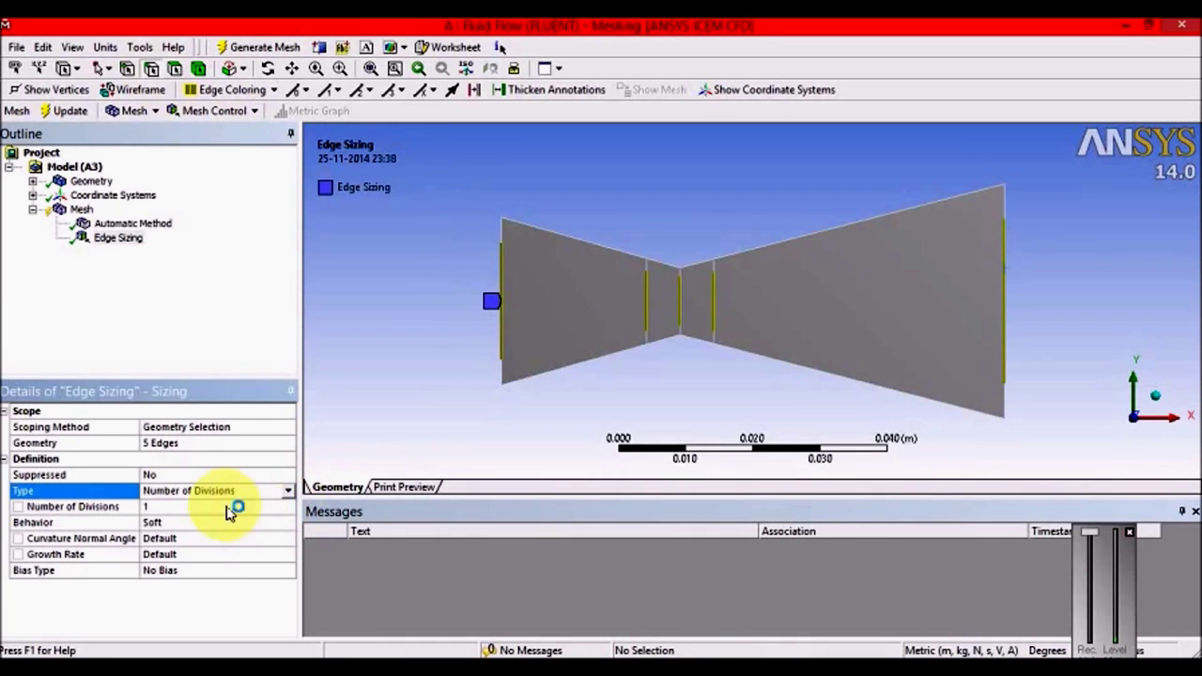
left_click(223, 508)
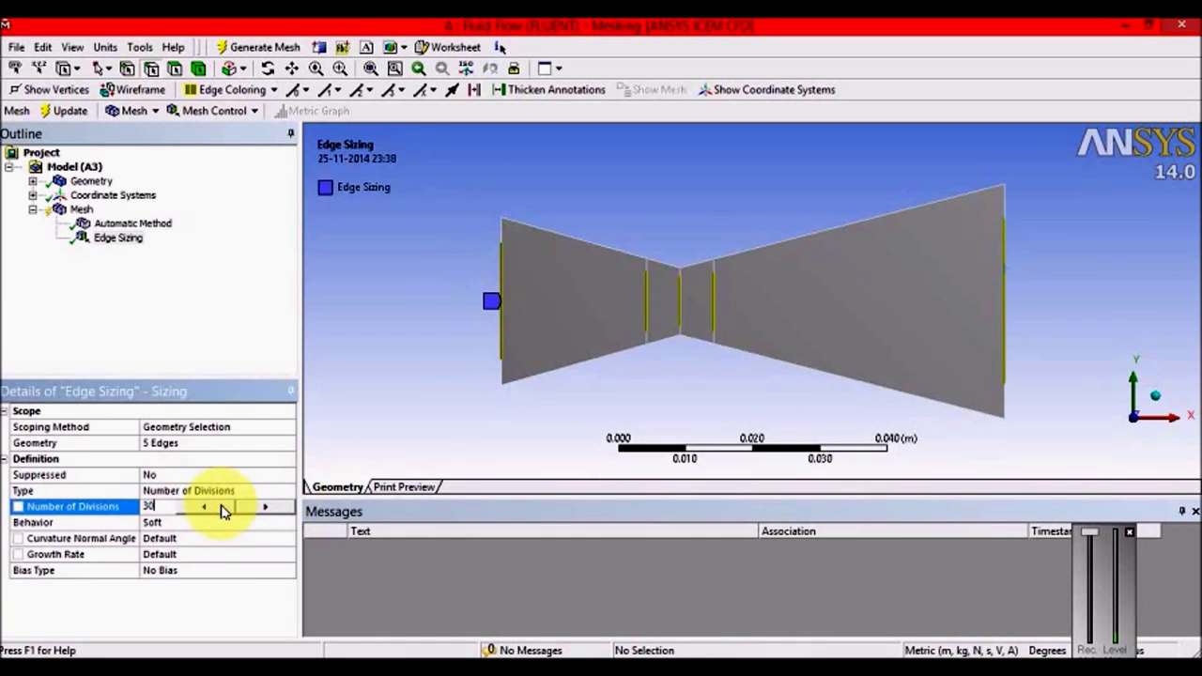
key("Return")
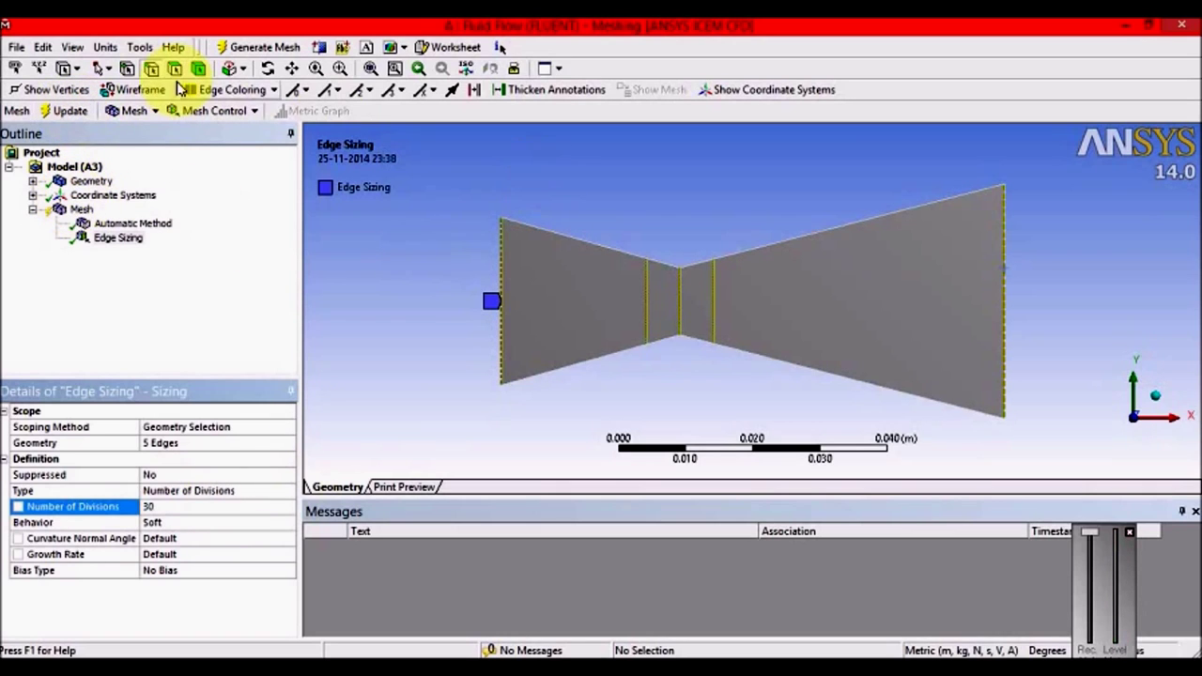
Select the top and bottom wall edges of the converging, throat and diverging sections.
left_click(590, 243)
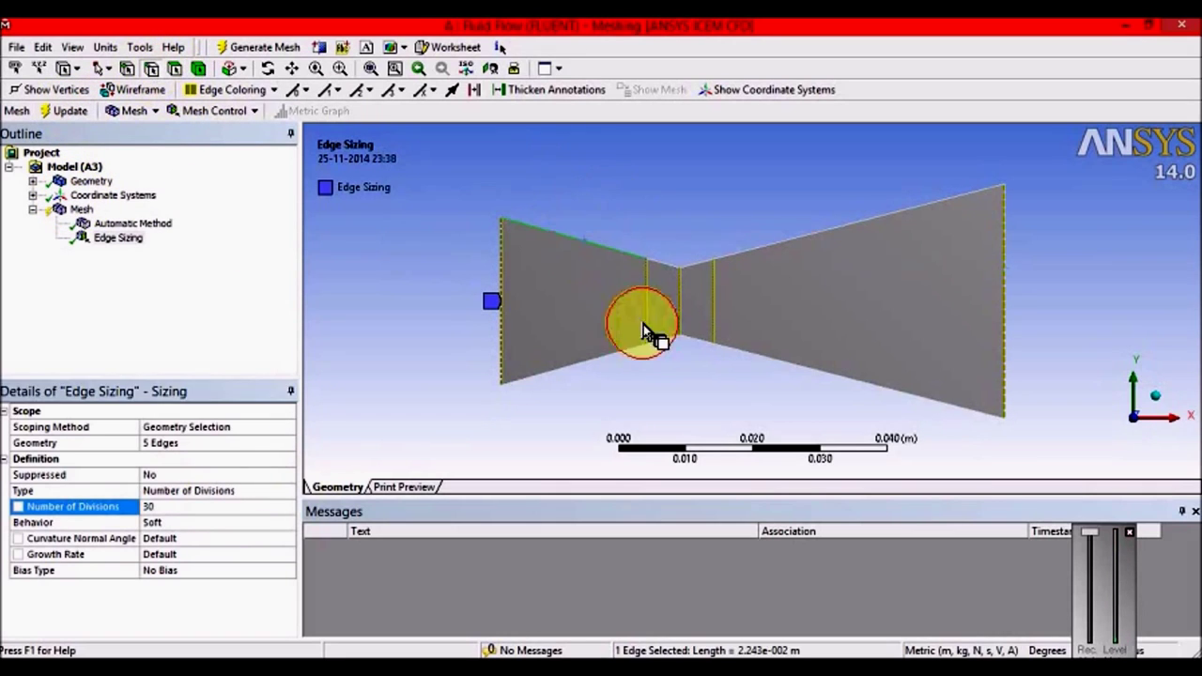
left_click(596, 358, "ctrl")
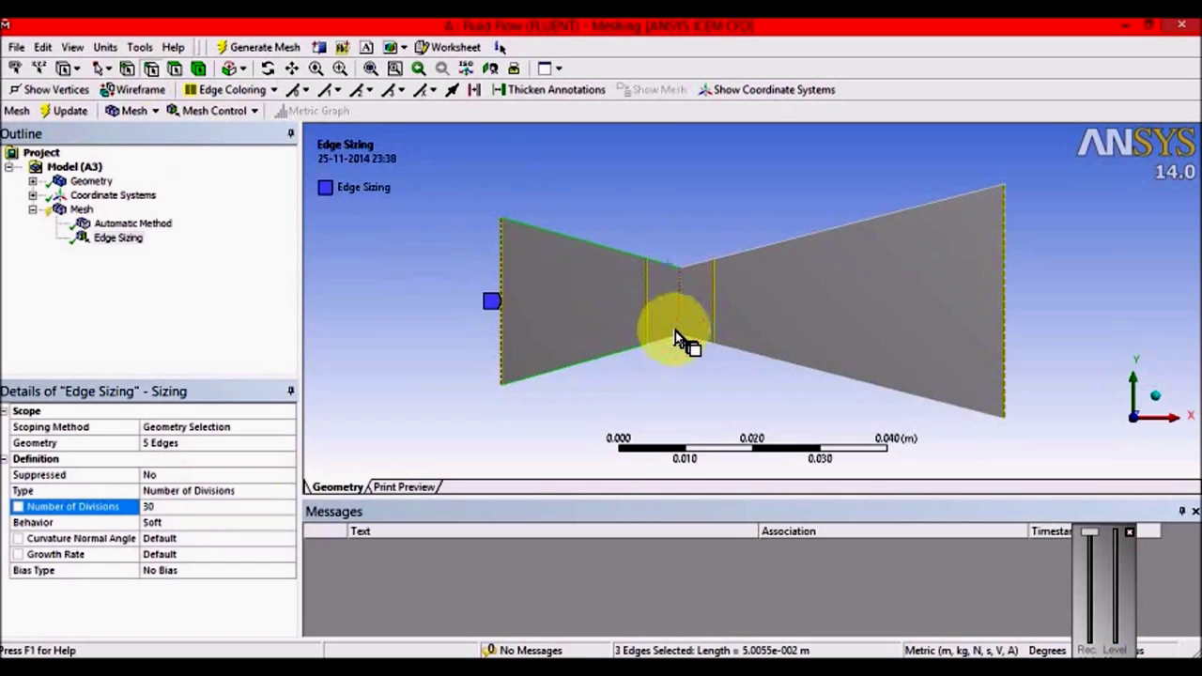
left_click(704, 325, "ctrl")
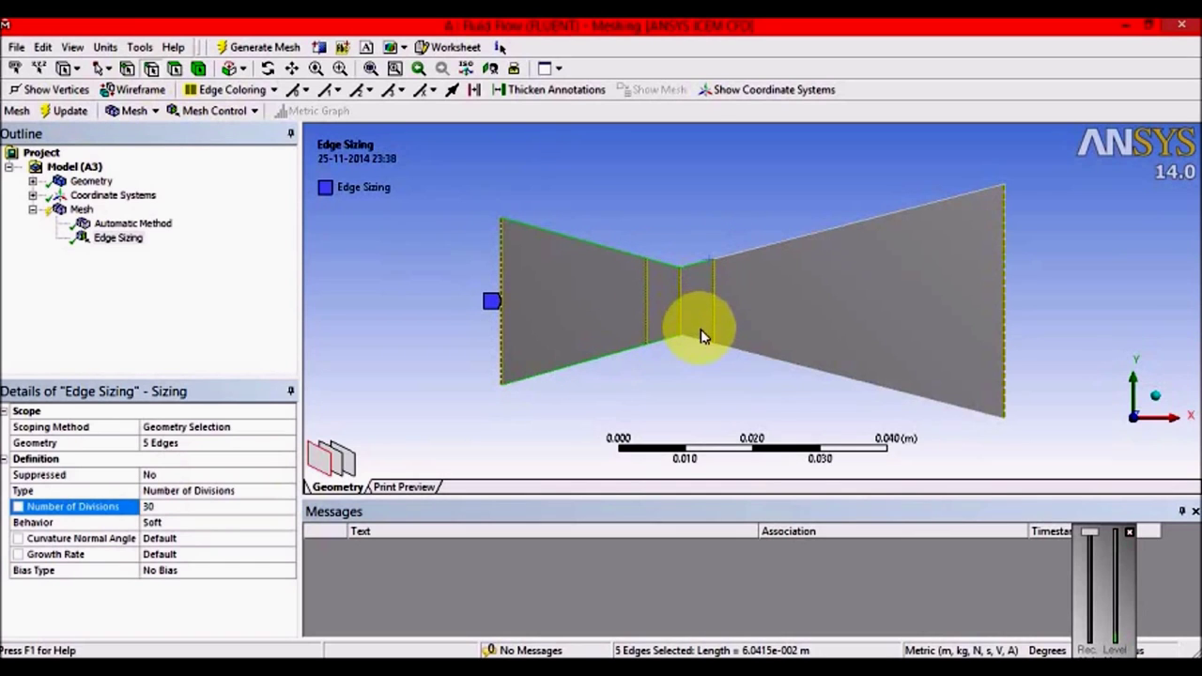
left_click(697, 263, "ctrl")
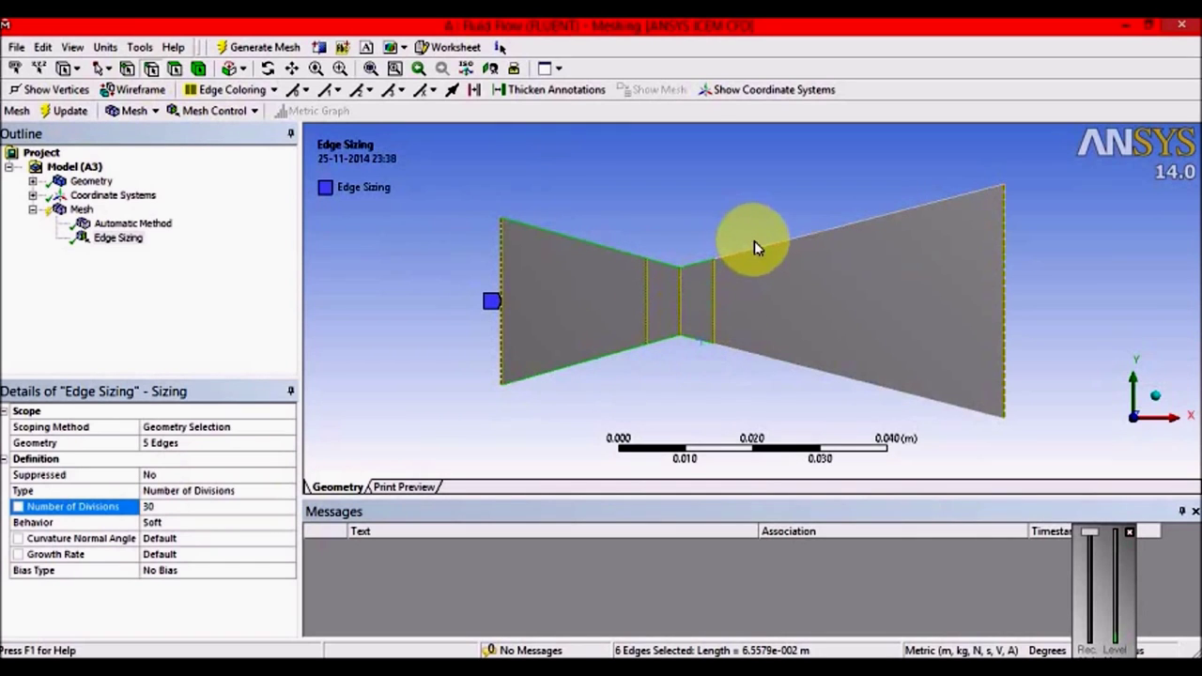
left_click(756, 246, "ctrl")
left_click(749, 354, "ctrl")
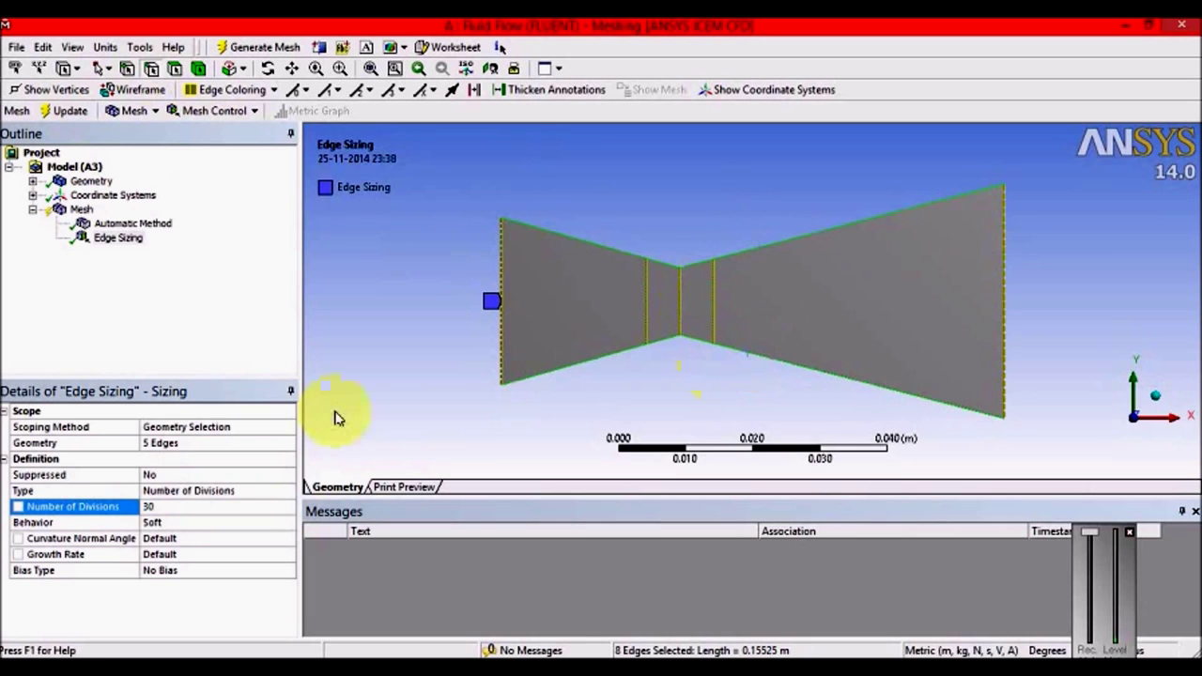
right_click(566, 246)
Add a second edge sizing on the wall edges with 20 divisions.
mouse_move(845, 249)
left_click(859, 268)
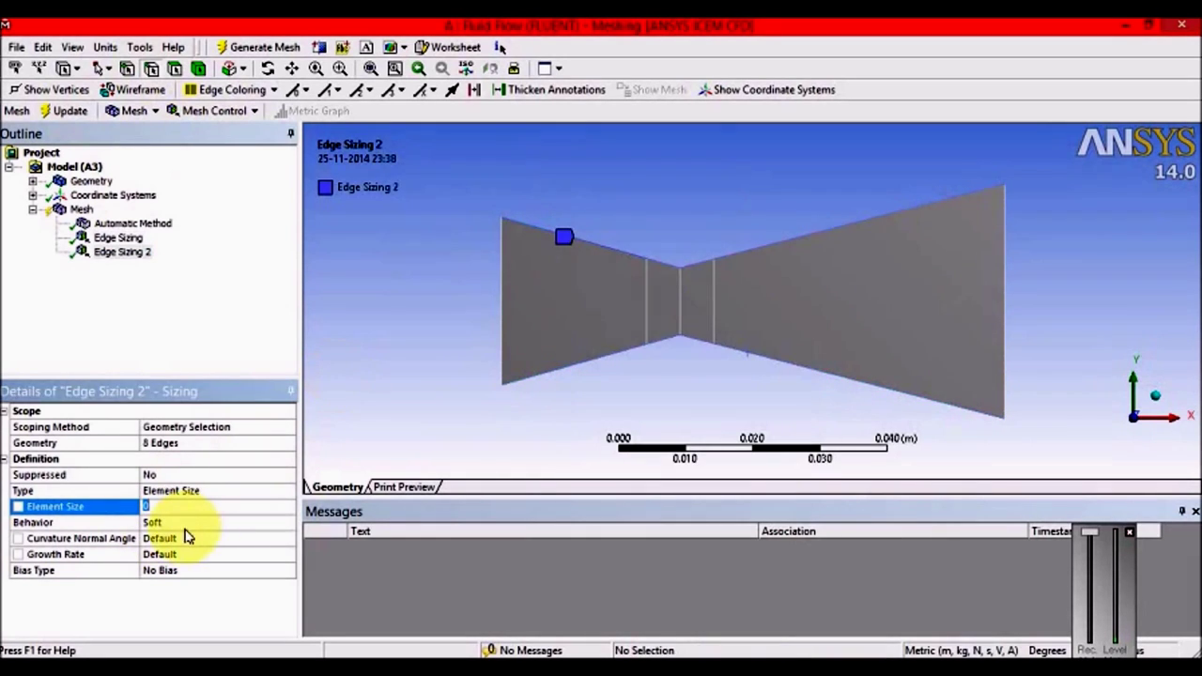
left_click(239, 491)
left_click(288, 491)
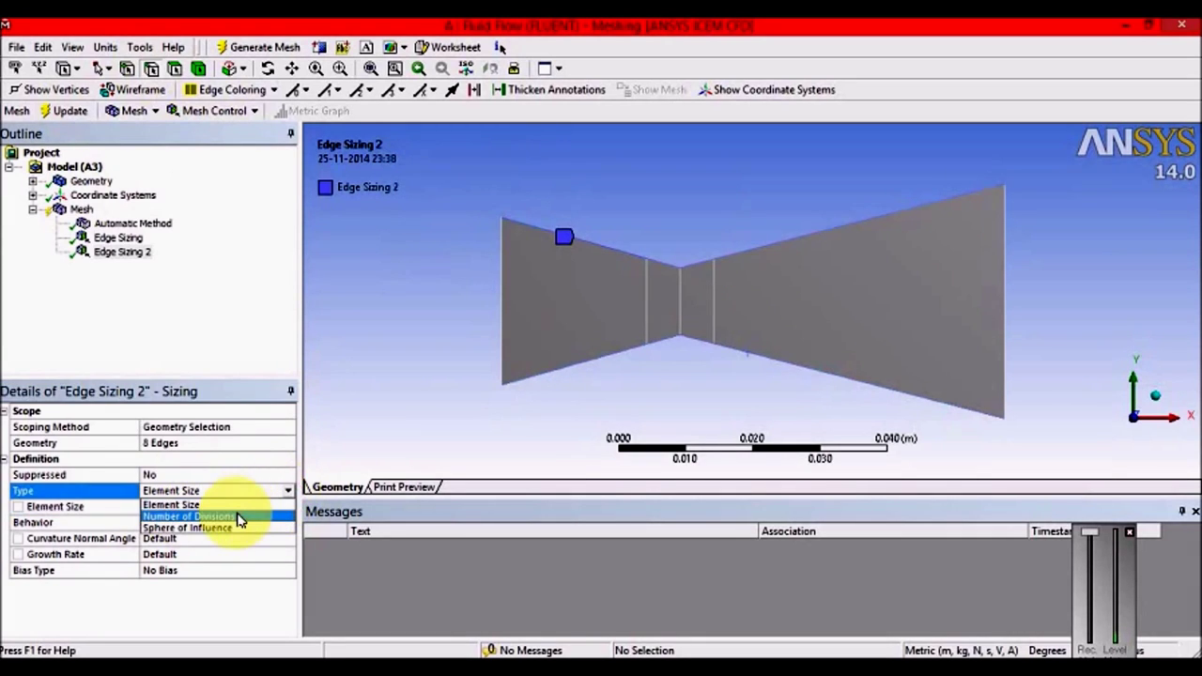
left_click(239, 516)
left_click(236, 508)
type("20")
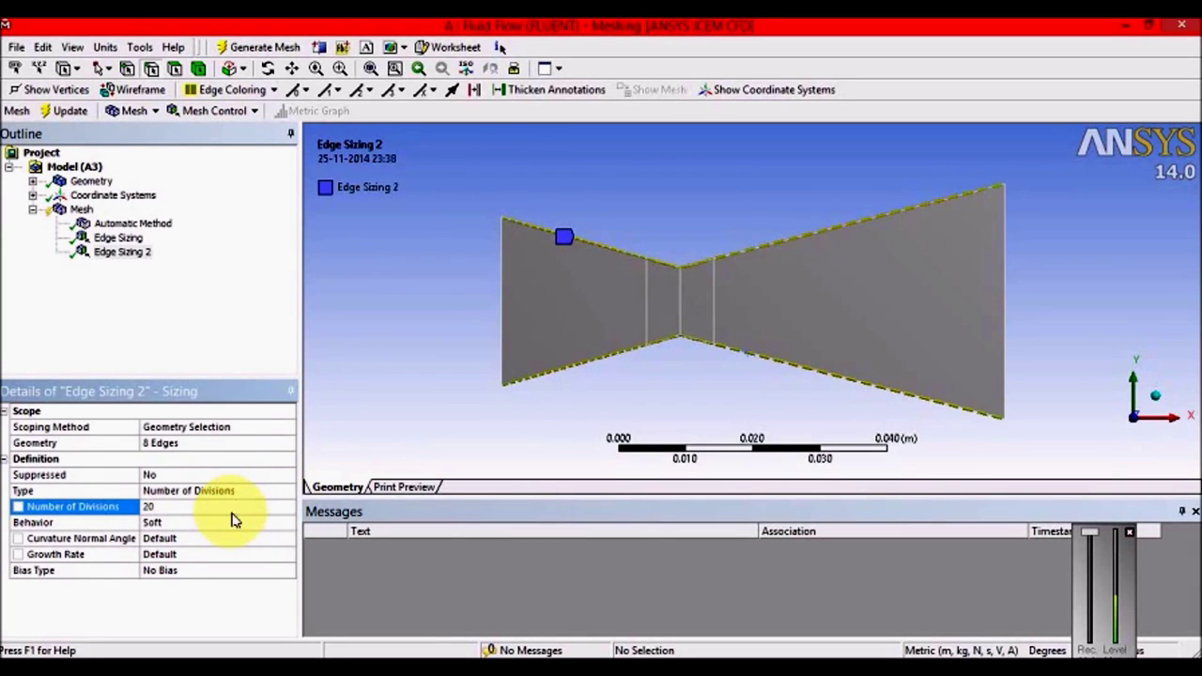
left_click(119, 239)
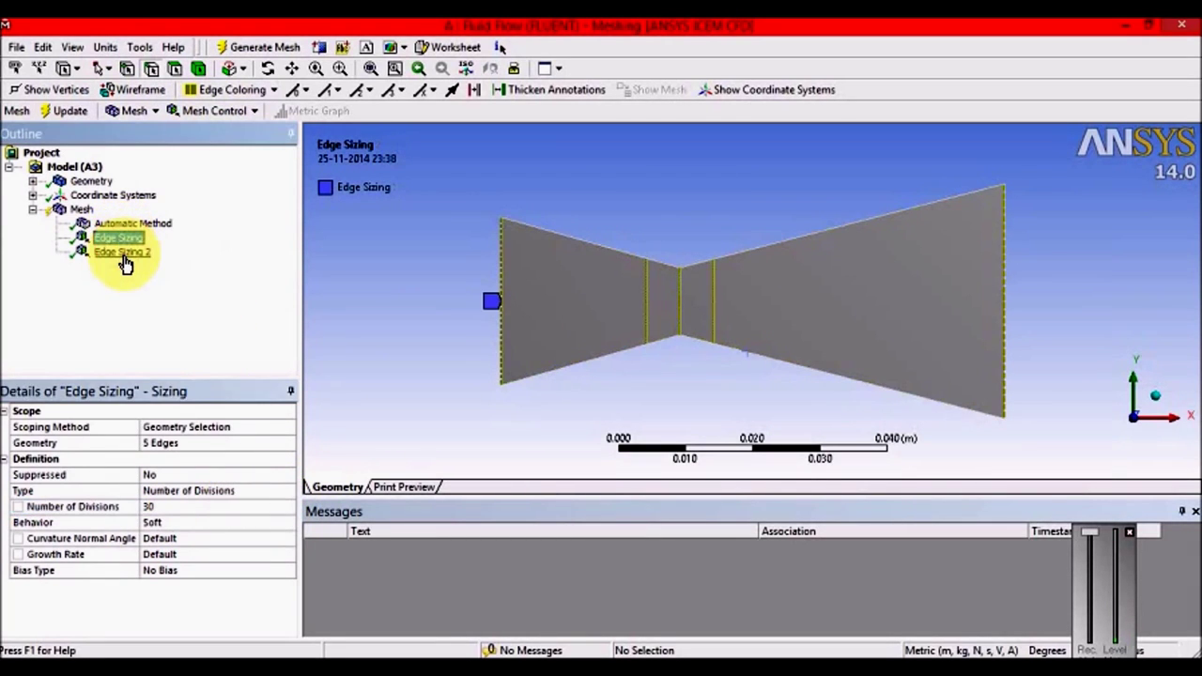
Review the second sizing and update the mesh to generate a mostly quadrilateral mesh.
left_click(122, 252)
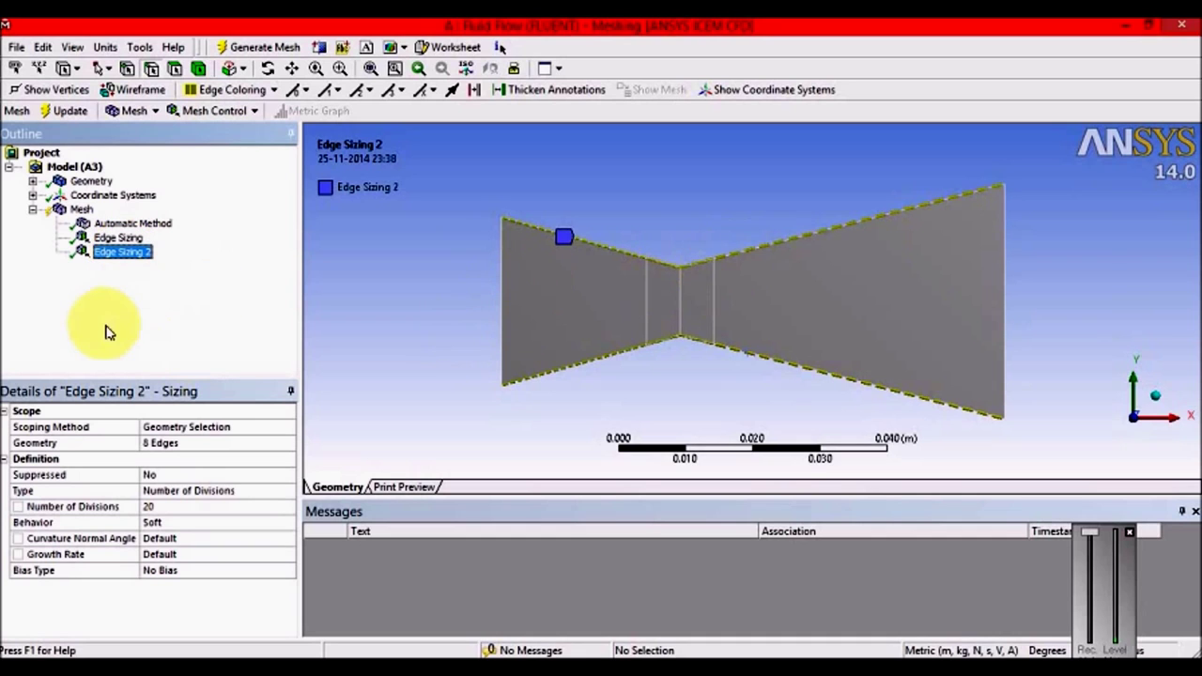
right_click(80, 209)
left_click(114, 244)
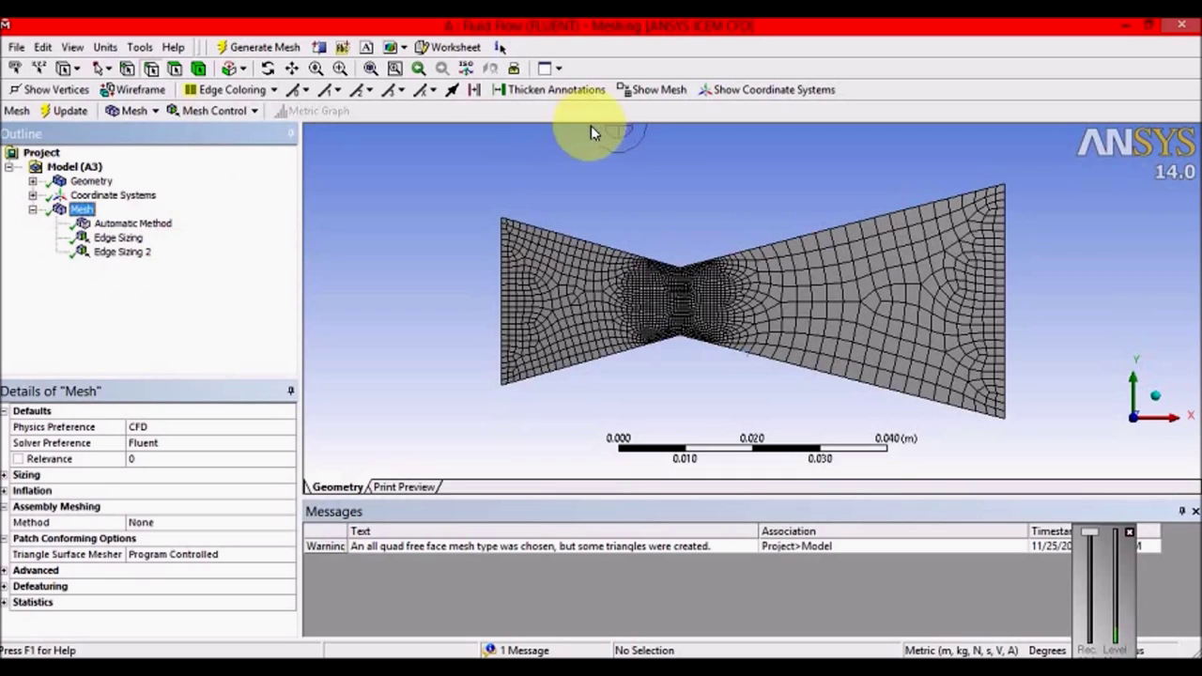
left_click(588, 286)
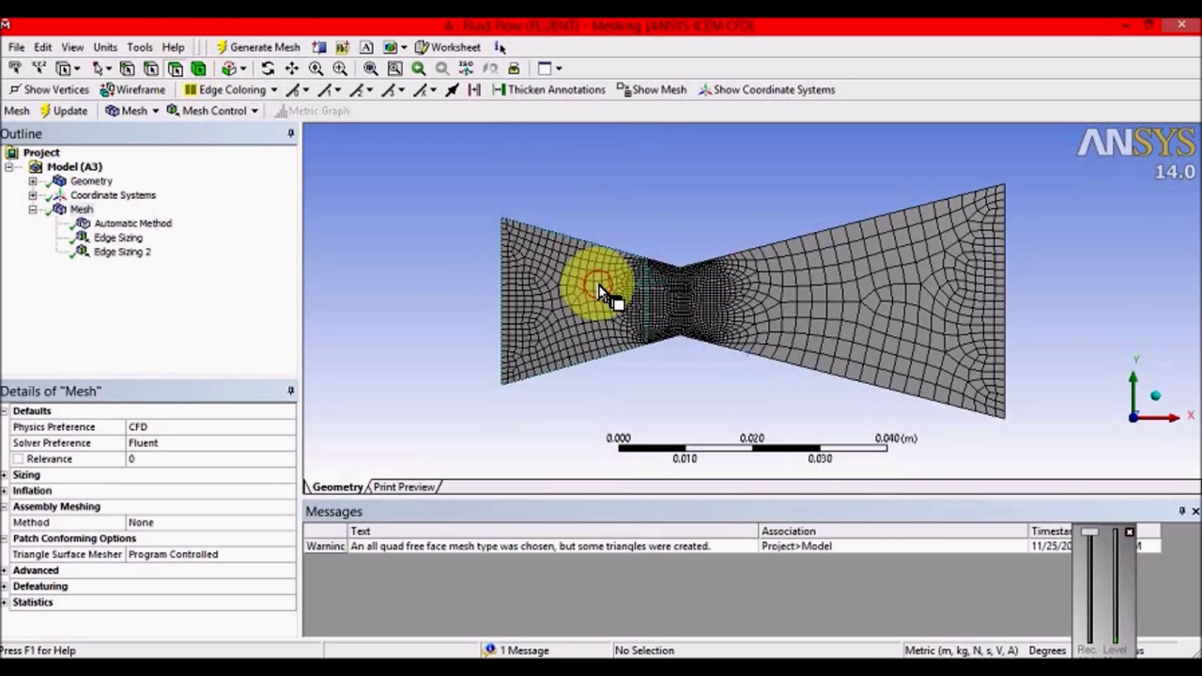
Apply Mapped Face Meshing with quadrilaterals to all four nozzle faces.
left_click(578, 287)
left_click(668, 296, "ctrl")
left_click(699, 299, "ctrl")
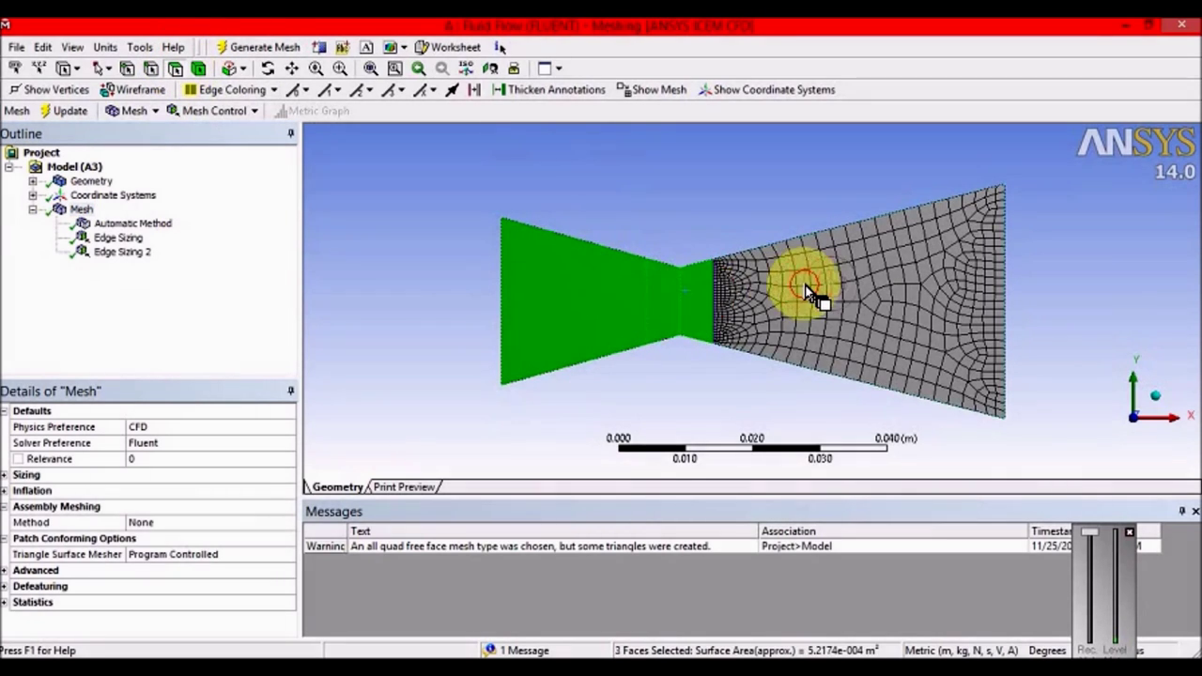
left_click(805, 290, "ctrl")
mouse_move(519, 217)
left_mouse_down()
mouse_move(542, 334)
mouse_move(684, 333)
mouse_move(684, 314)
mouse_move(629, 294)
mouse_move(535, 295)
mouse_move(972, 307)
mouse_move(873, 350)
left_mouse_up()
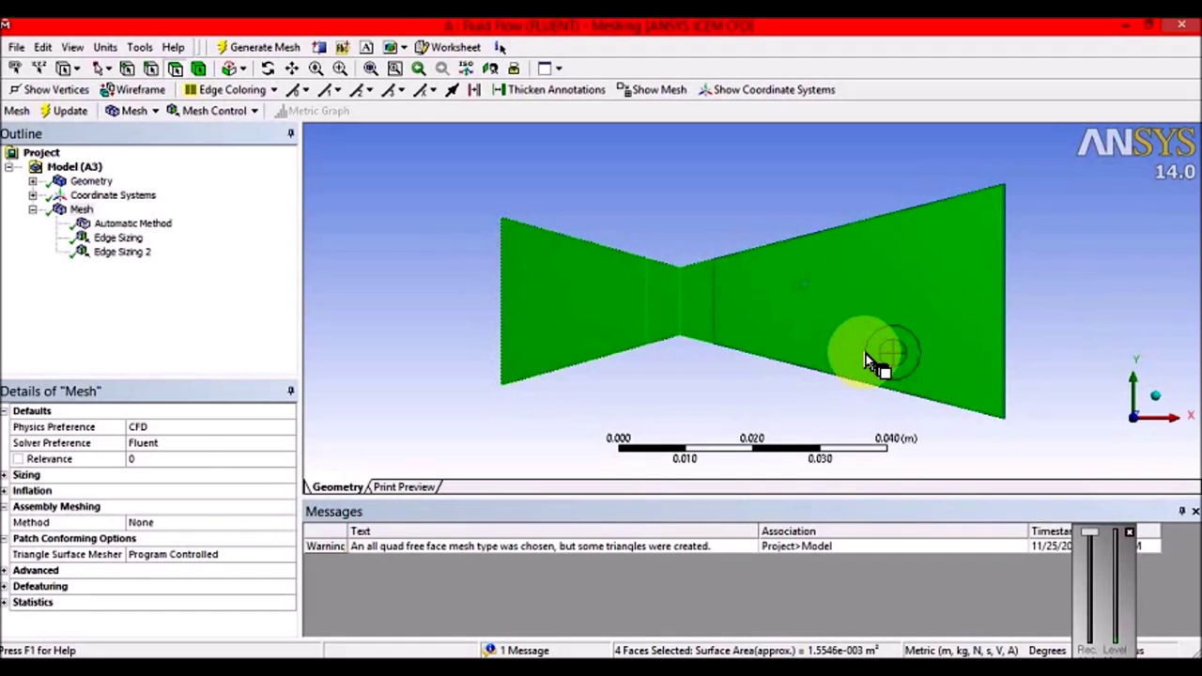
mouse_move(868, 360)
left_mouse_down()
mouse_move(821, 286)
mouse_move(670, 302)
mouse_move(604, 195)
mouse_move(663, 286)
mouse_move(685, 274)
mouse_move(760, 290)
mouse_move(563, 295)
mouse_move(584, 279)
left_mouse_up()
right_click(584, 279)
mouse_move(798, 282)
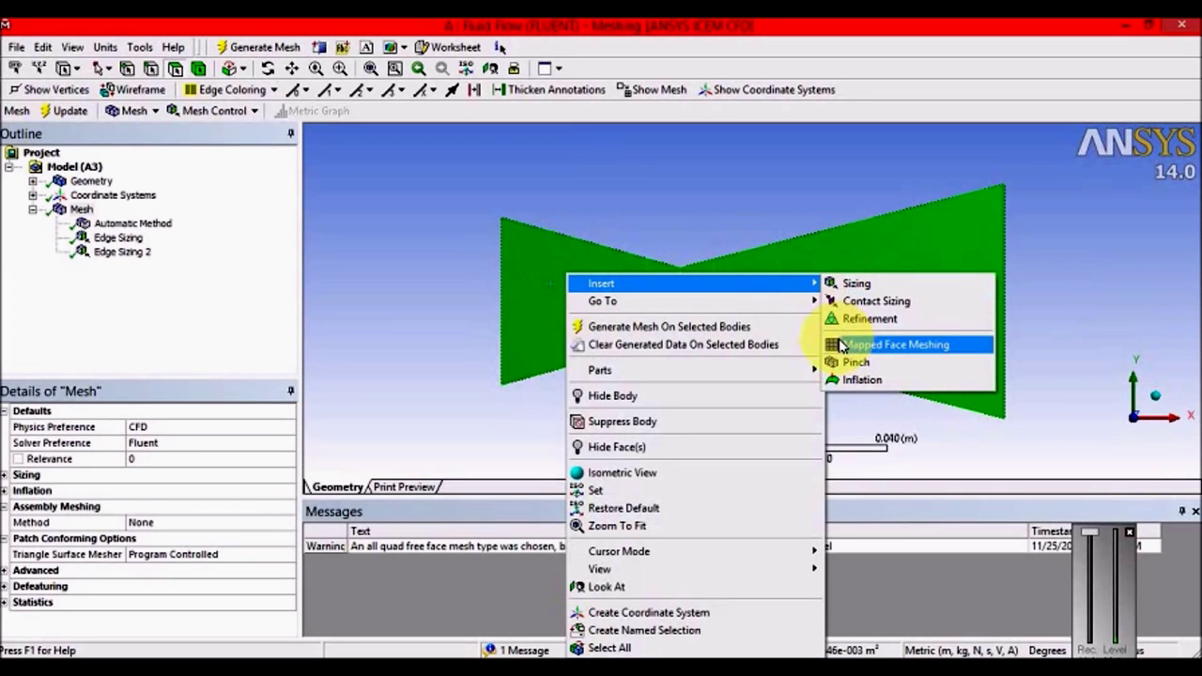
left_click(958, 350)
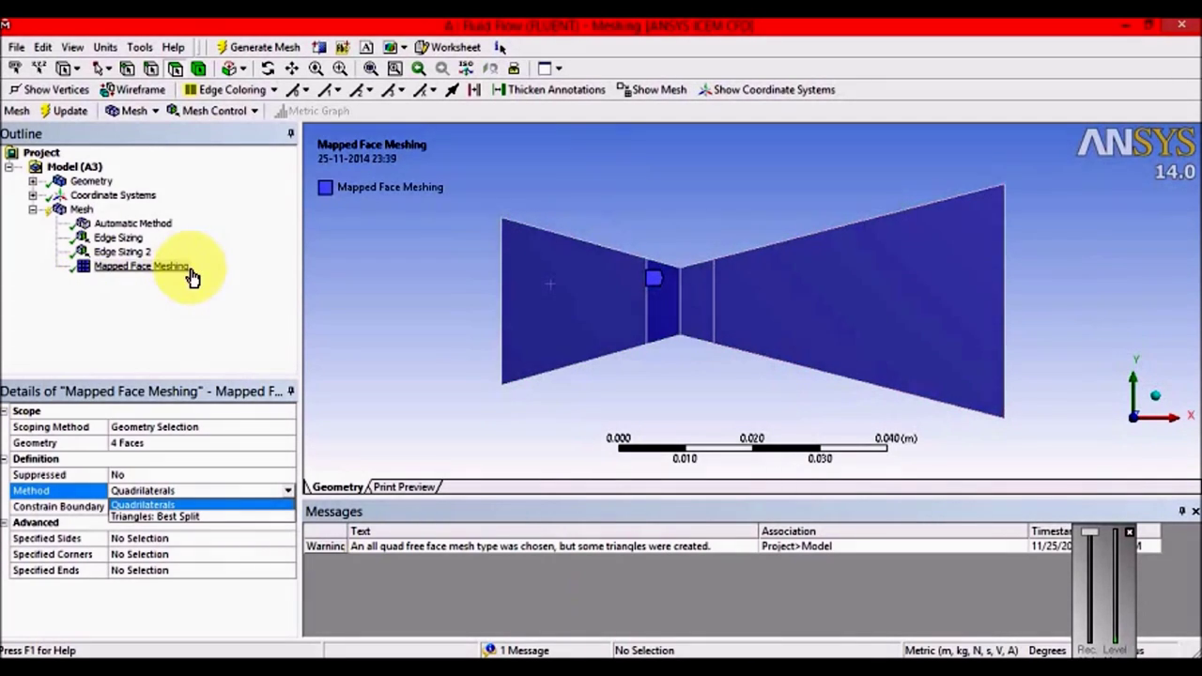
Update the mesh to regenerate a structured quadrilateral nozzle mesh.
left_click(86, 218)
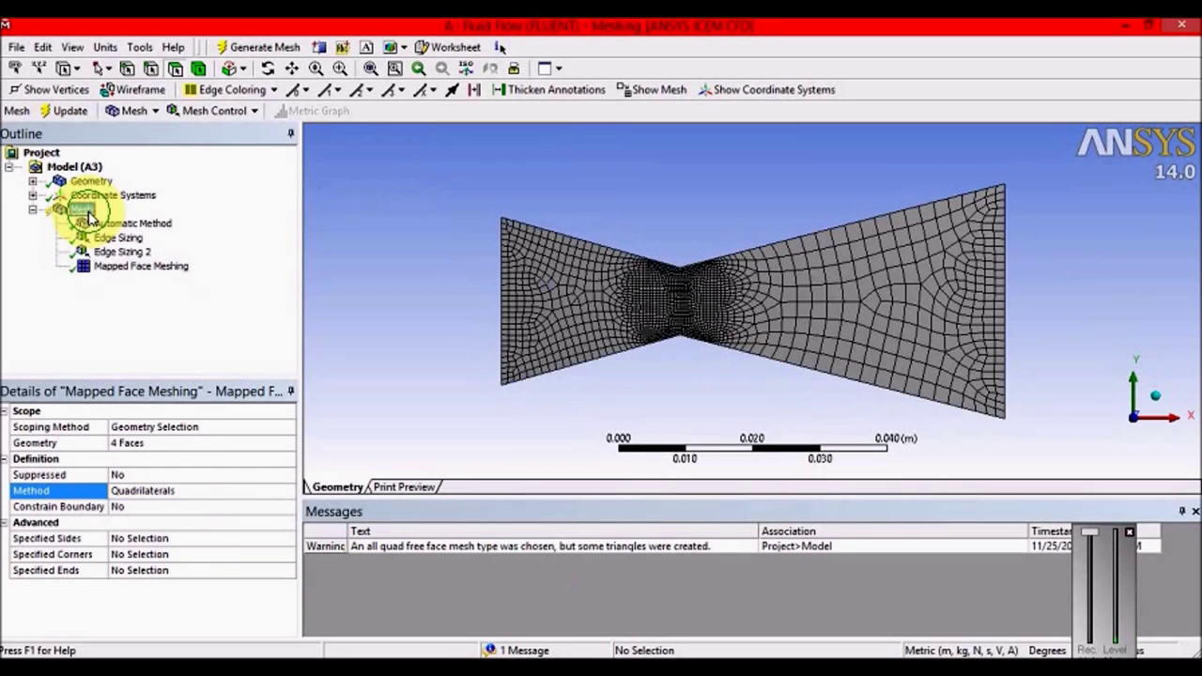
right_click(86, 218)
left_click(134, 247)
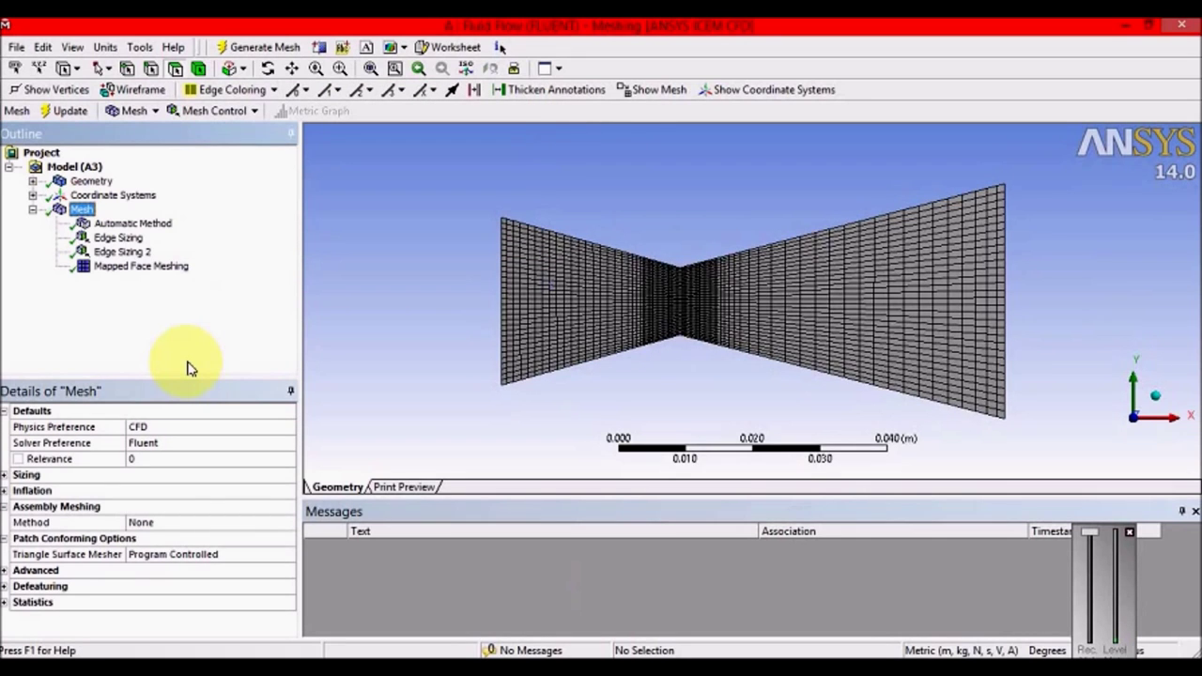
Review both edge sizings, keeping No Bias and checking the behaviour option.
left_click(120, 252)
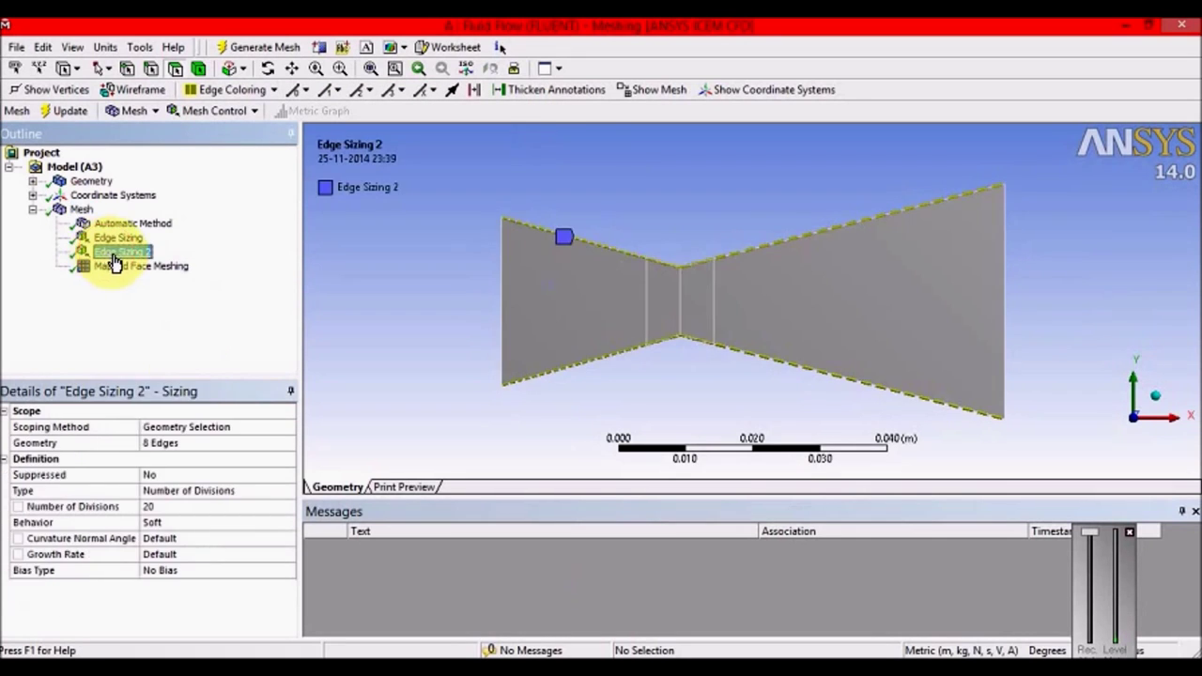
left_click(284, 571)
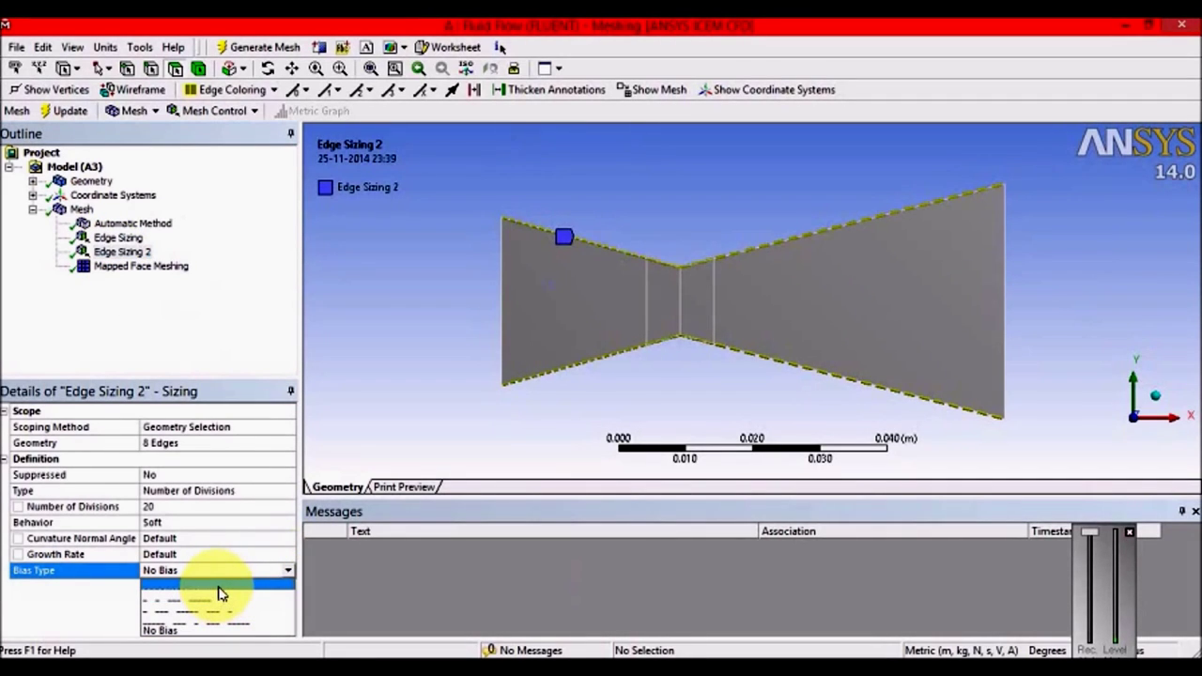
left_click(162, 572)
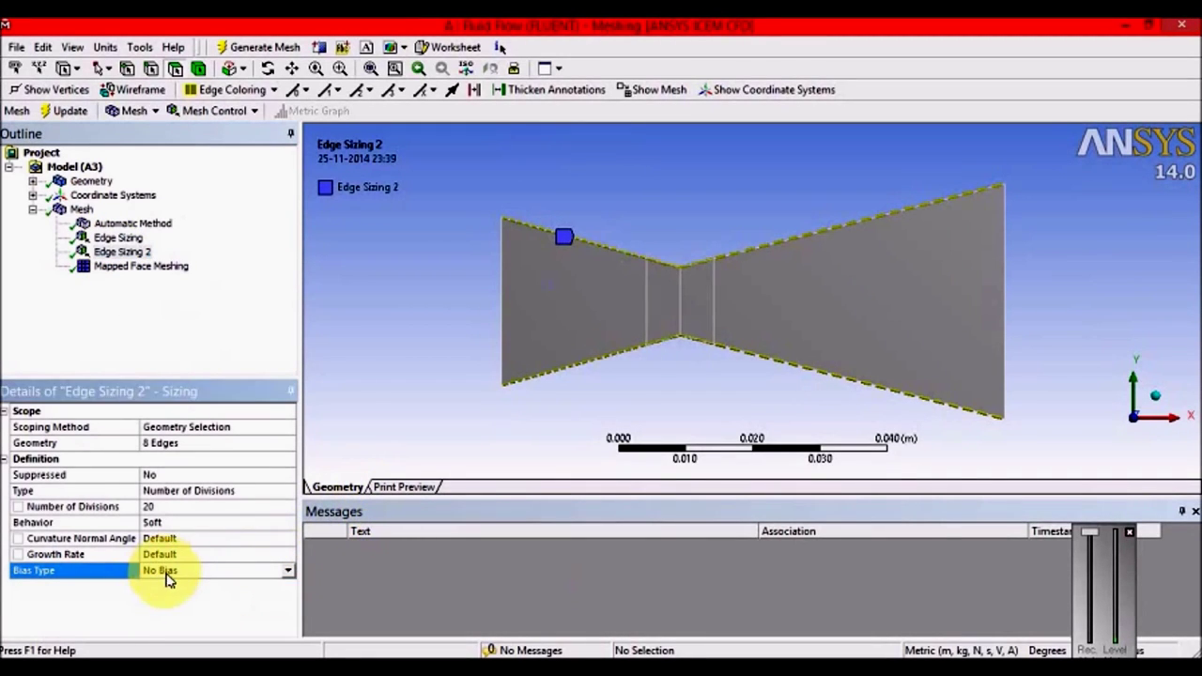
left_click(112, 254)
left_click(117, 237)
left_click(118, 224)
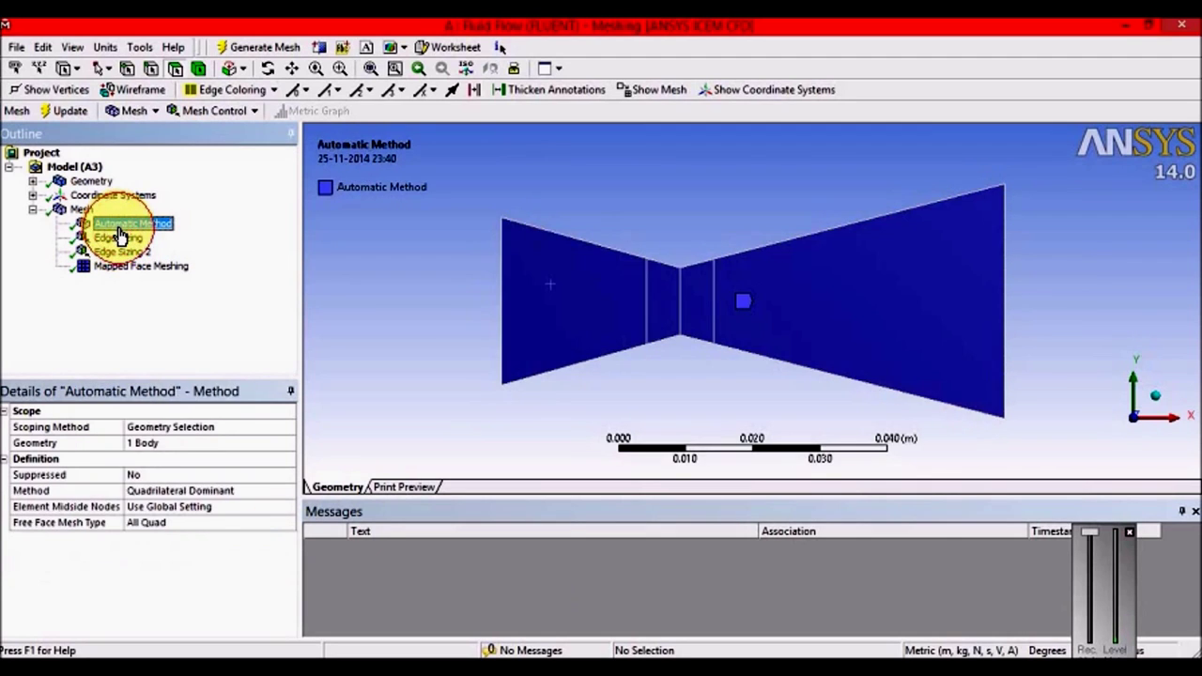
left_click(117, 238)
left_click(286, 525)
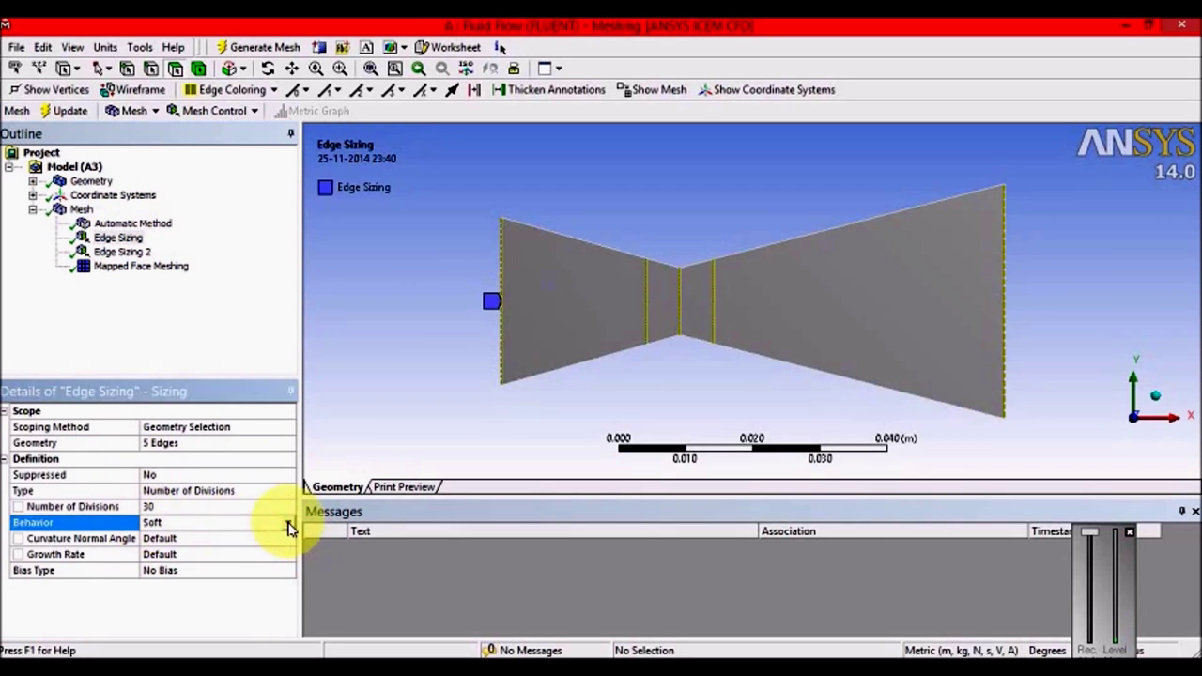
left_click(288, 527)
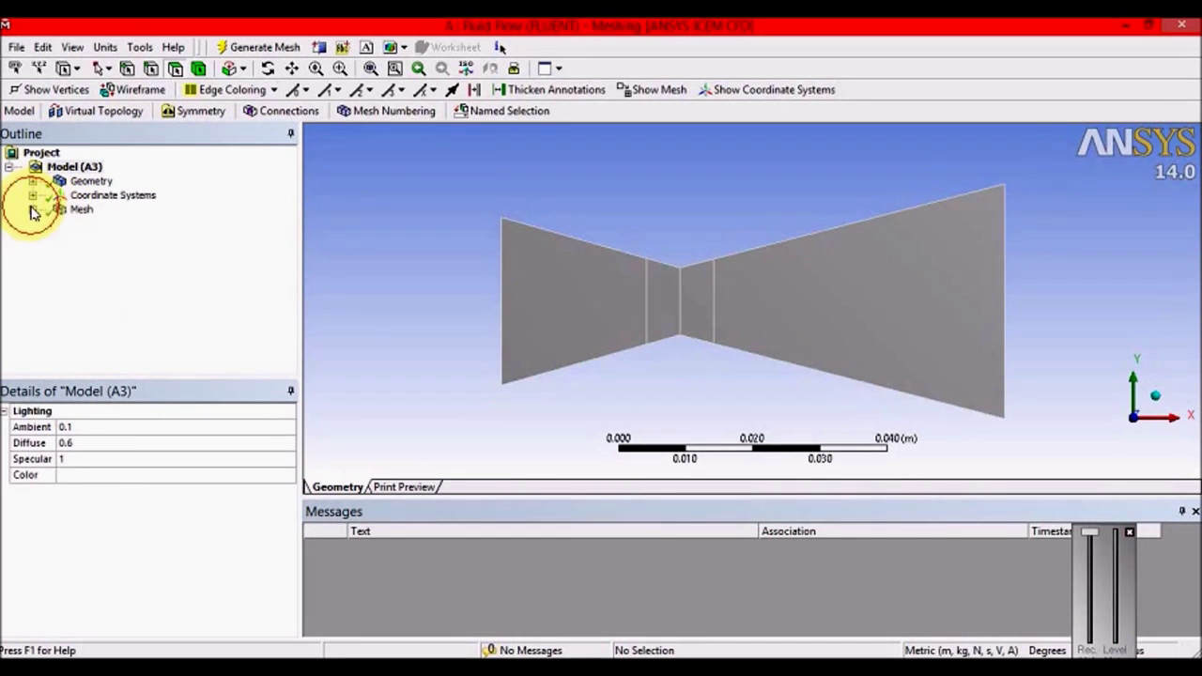
Display the generated quad mesh and select the nozzle's left inlet edge.
left_click(75, 210)
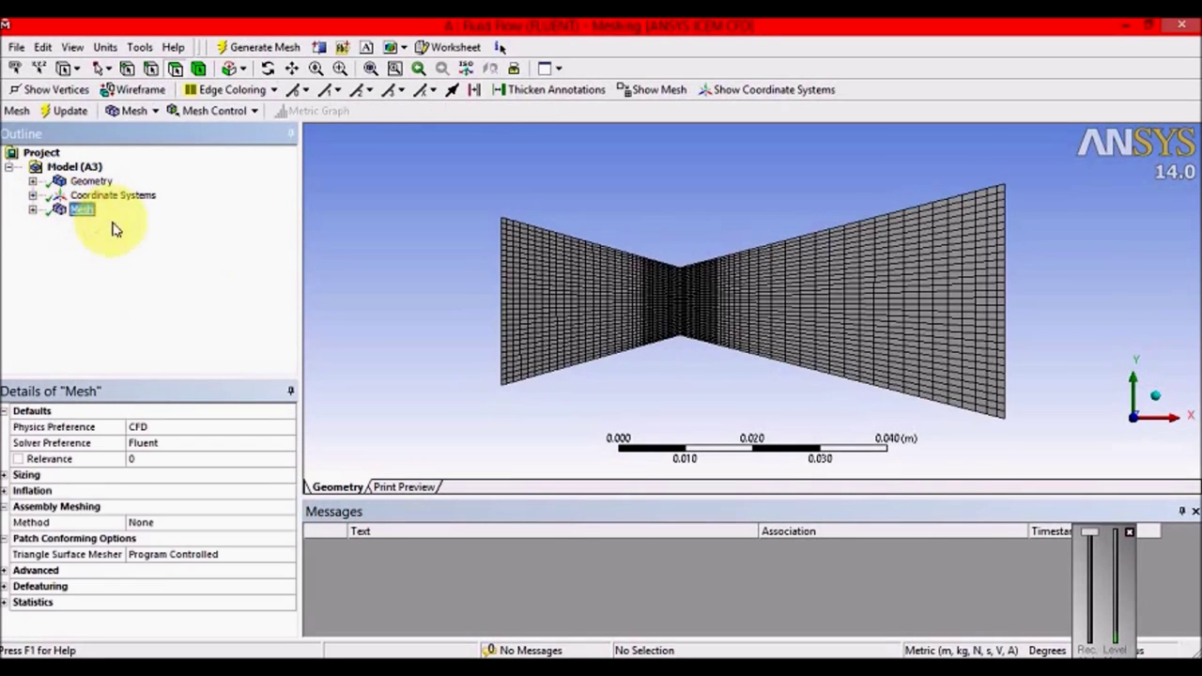
left_click(150, 68)
left_click(578, 228)
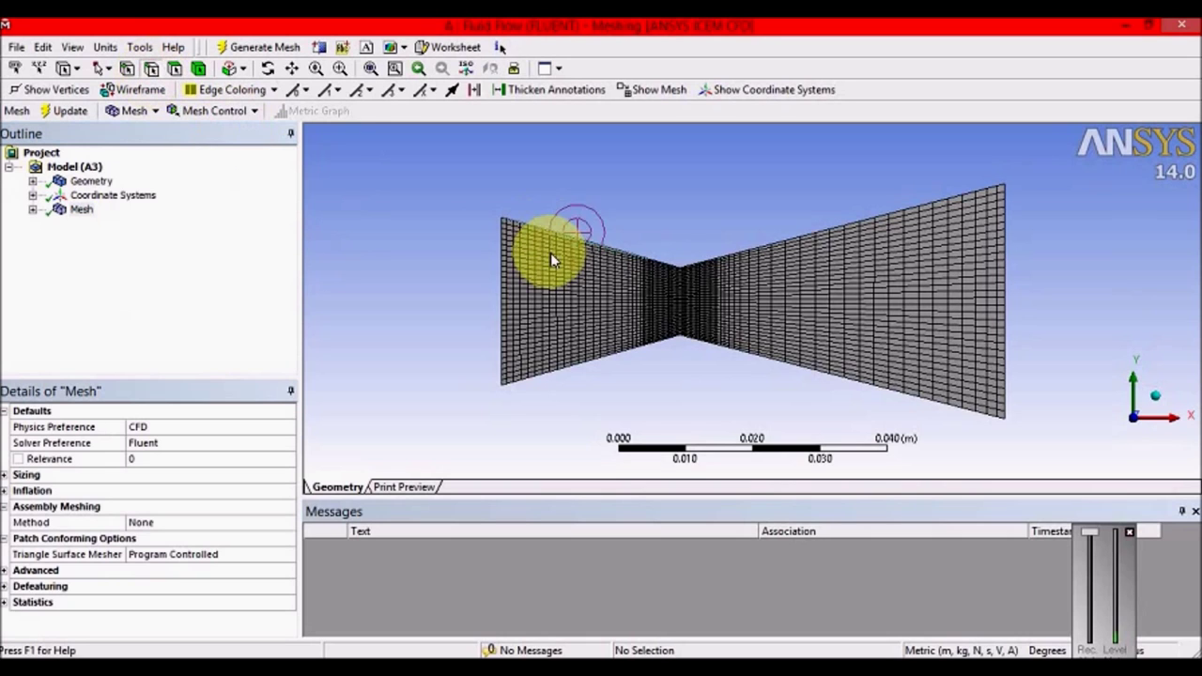
left_click(502, 264)
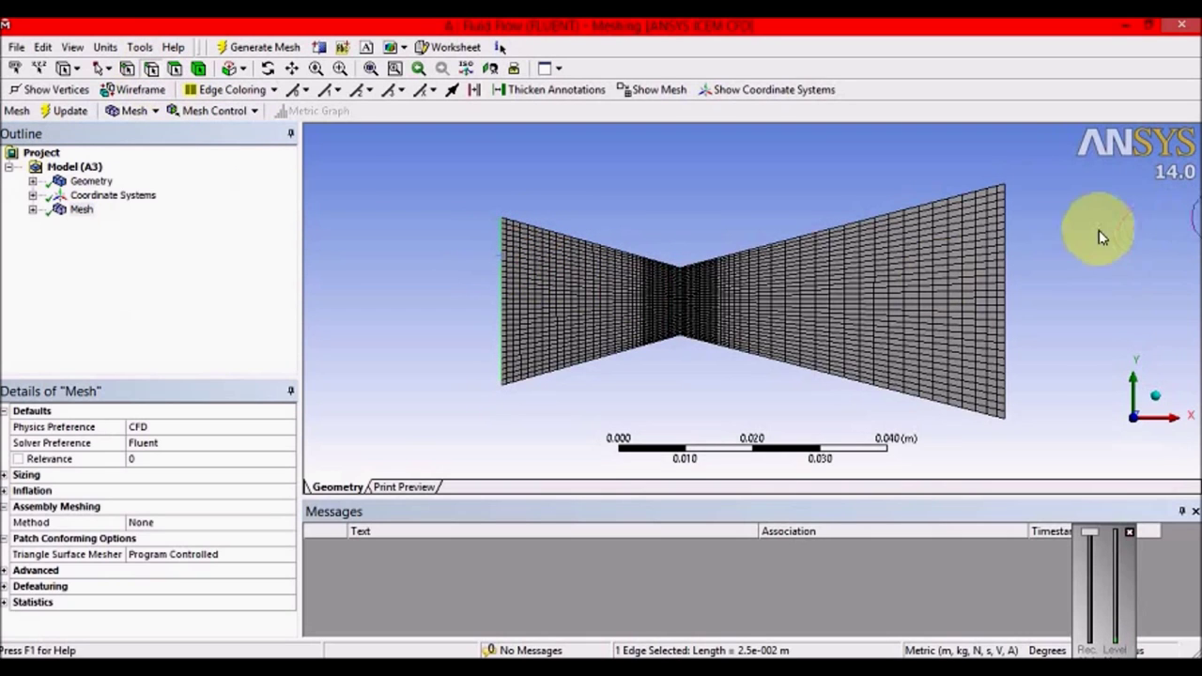
right_click(500, 269)
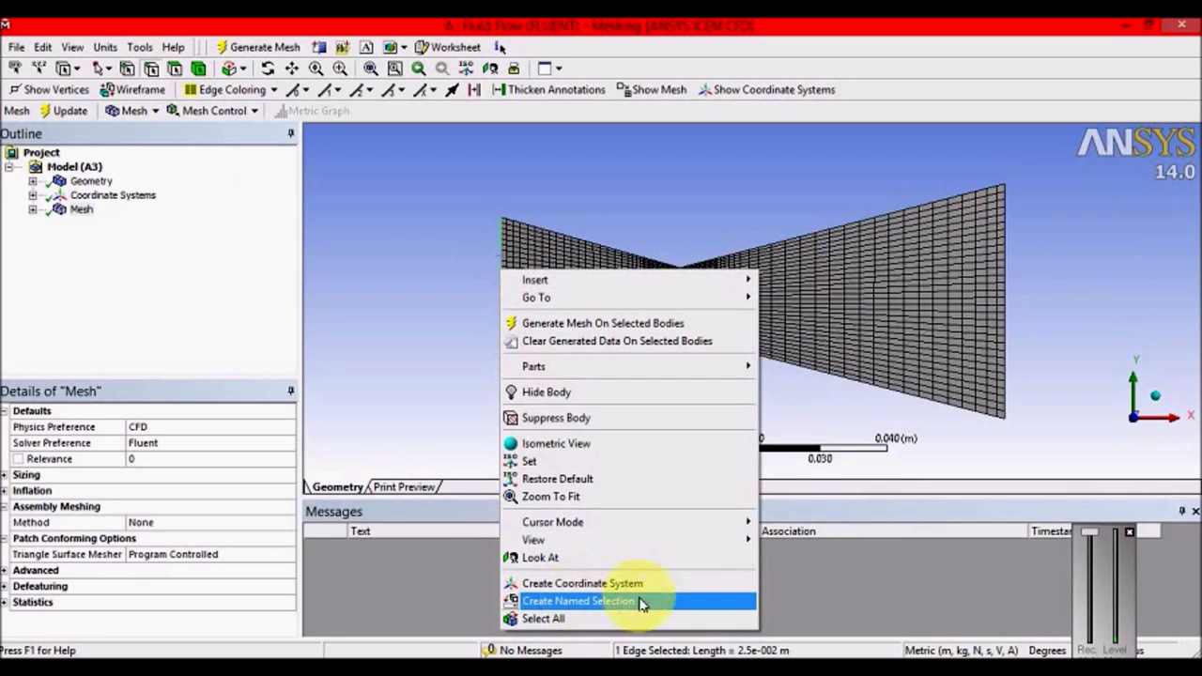
Create named selections Inlet for the left edge and Outlet for the right edge.
left_click(672, 602)
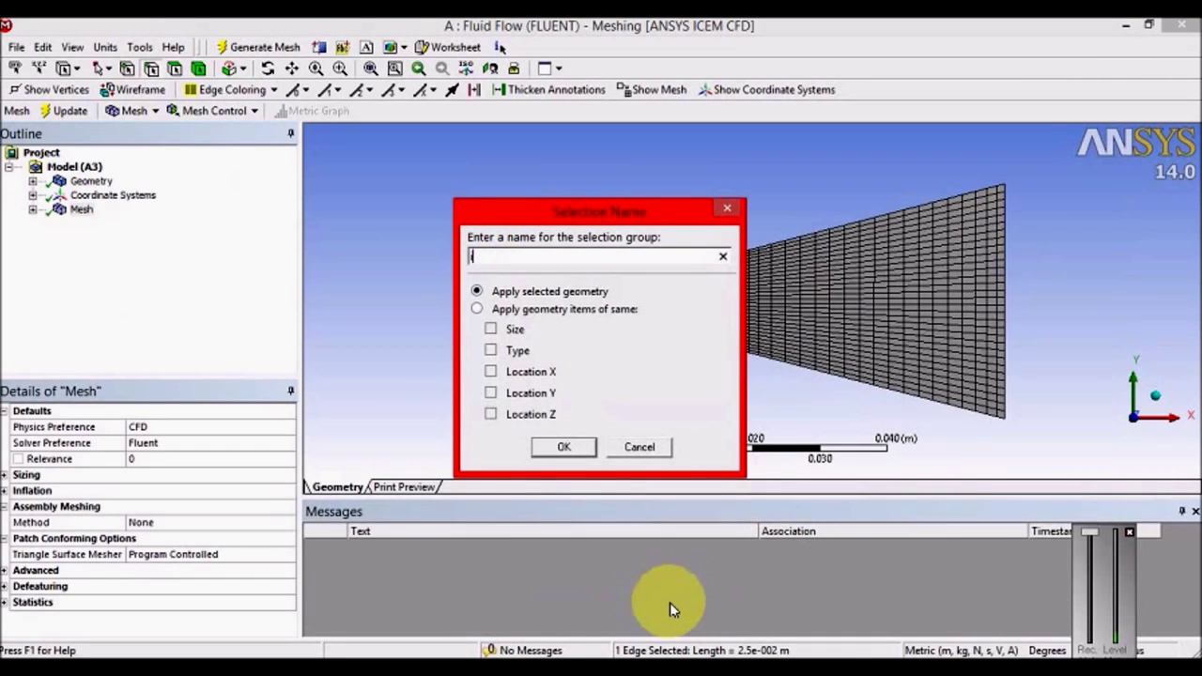
type("Inlet")
key("Return")
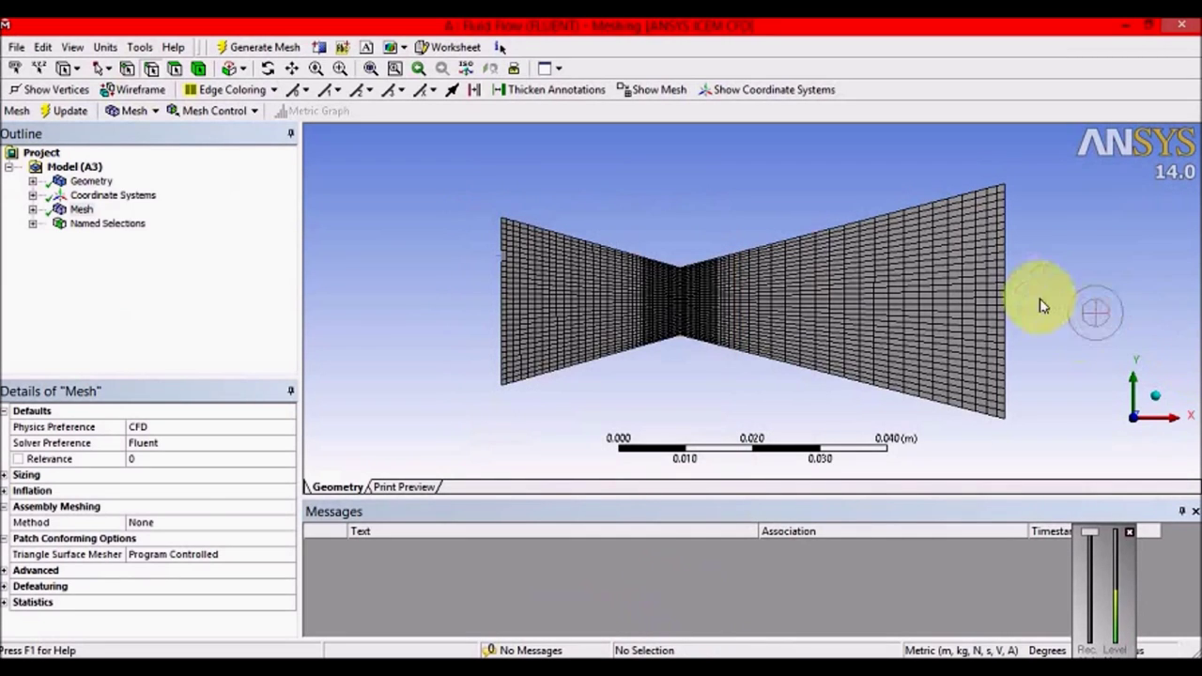
right_click(1002, 278)
left_click(1012, 219)
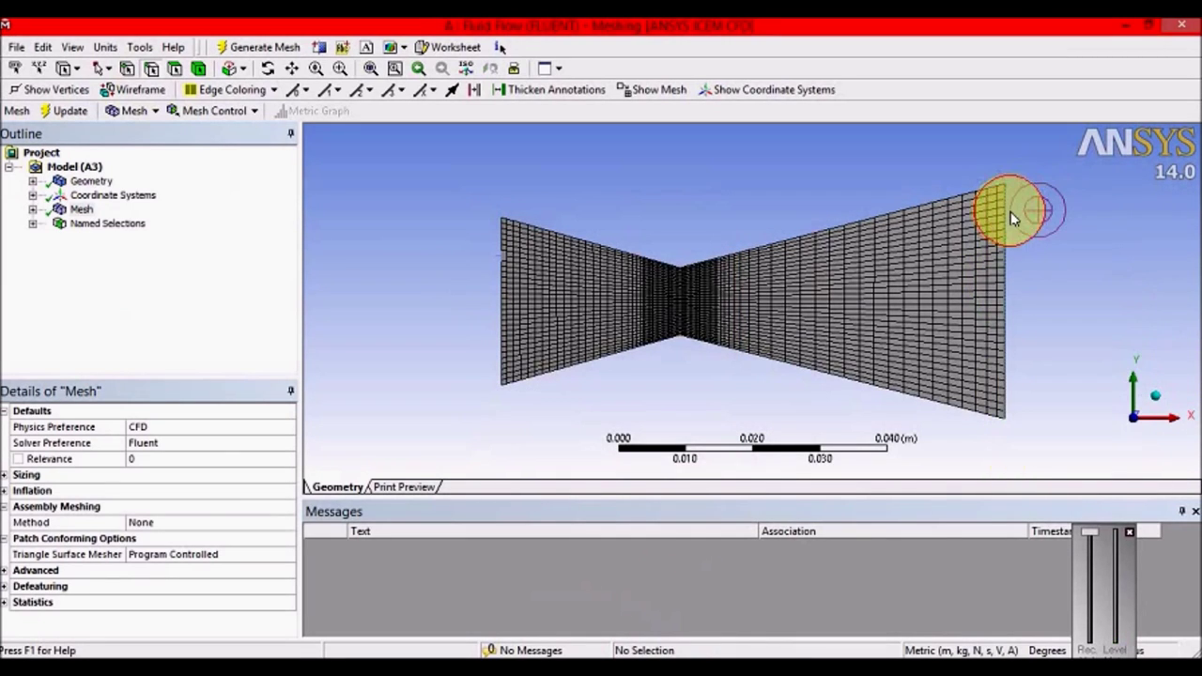
right_click(1016, 221)
left_click(1007, 552)
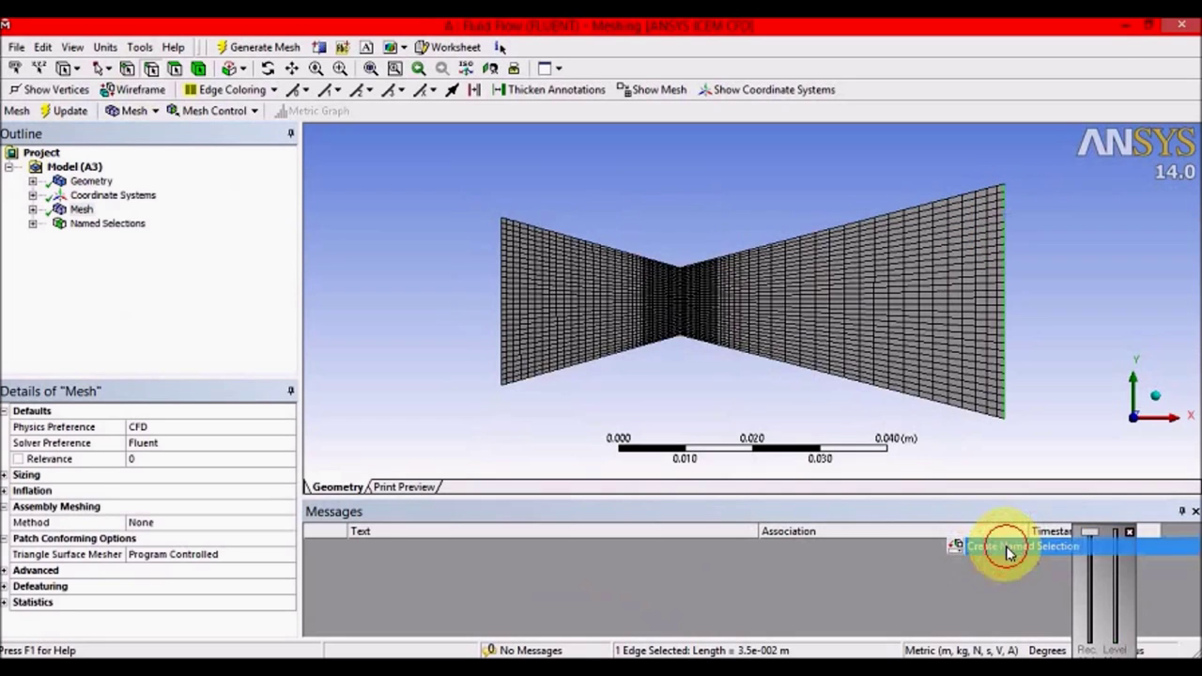
type("Outlet")
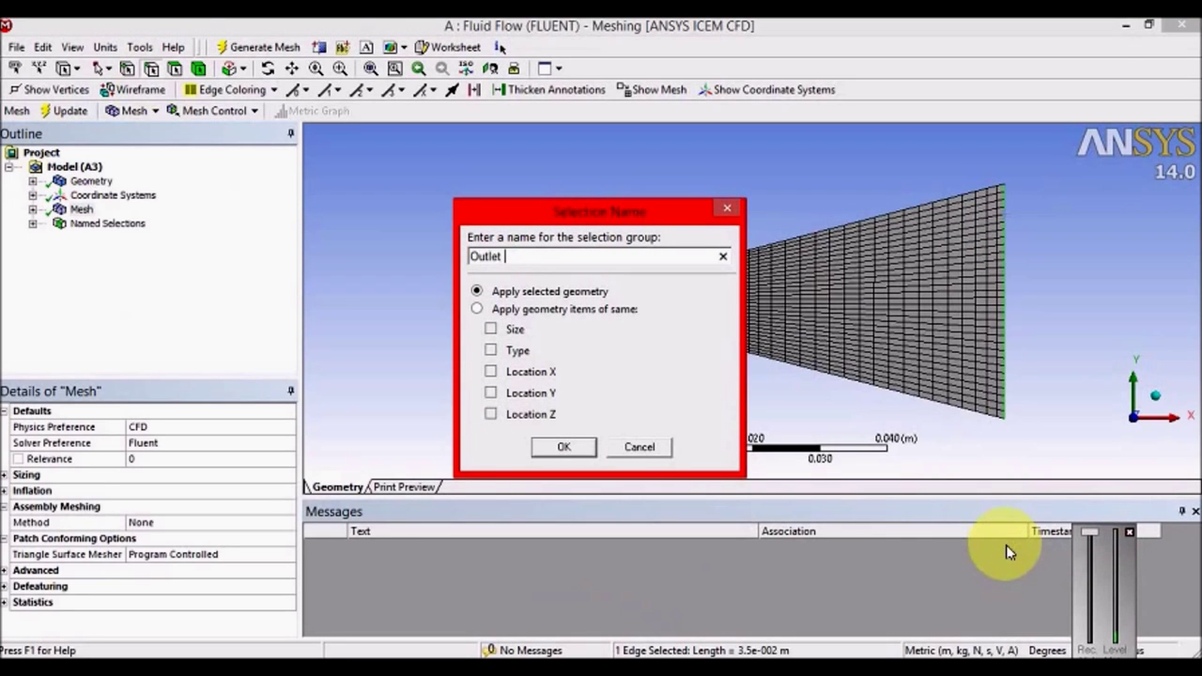
key("Return")
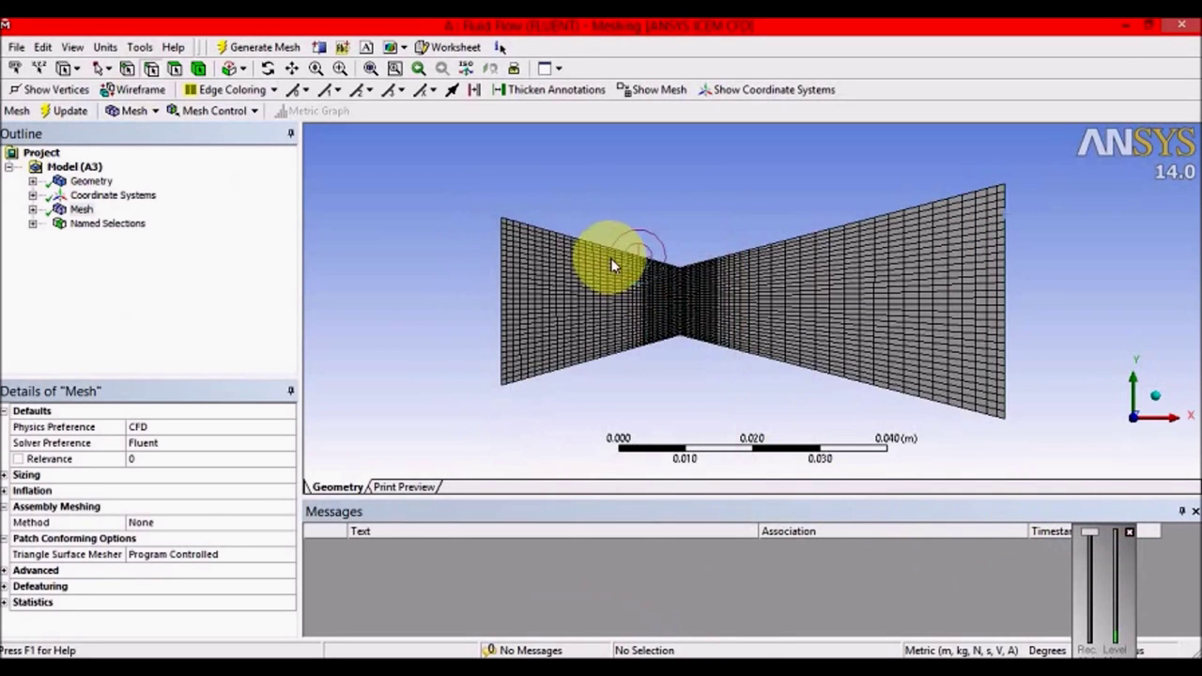
Select the eight top and bottom wall edges and name them walls.
left_click(612, 249)
left_click(612, 355, "ctrl")
left_click(676, 322, "ctrl")
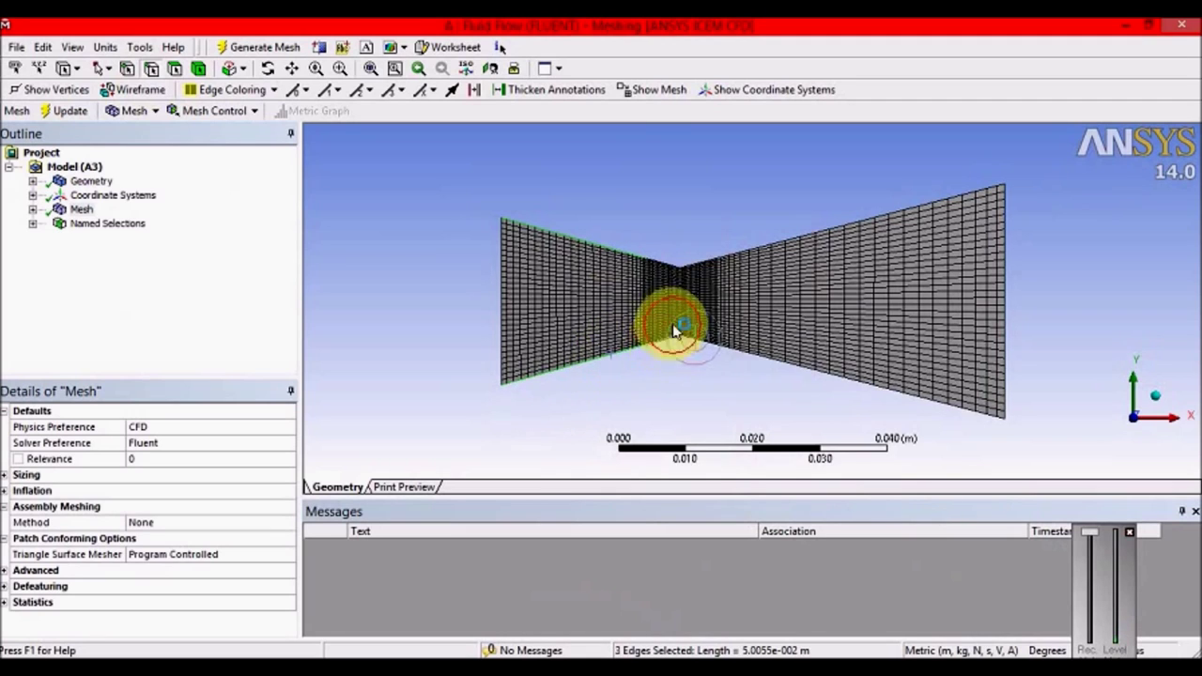
left_click(698, 268, "ctrl")
left_click(705, 344, "ctrl")
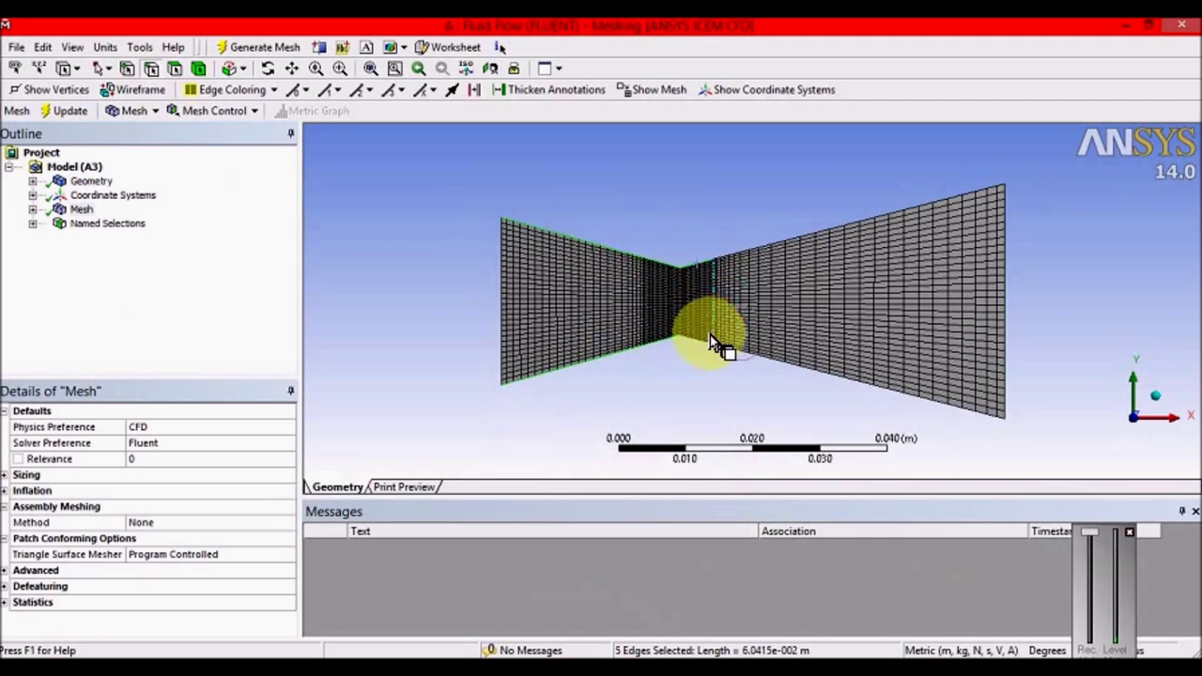
left_click(730, 255, "ctrl")
left_click(751, 252, "ctrl")
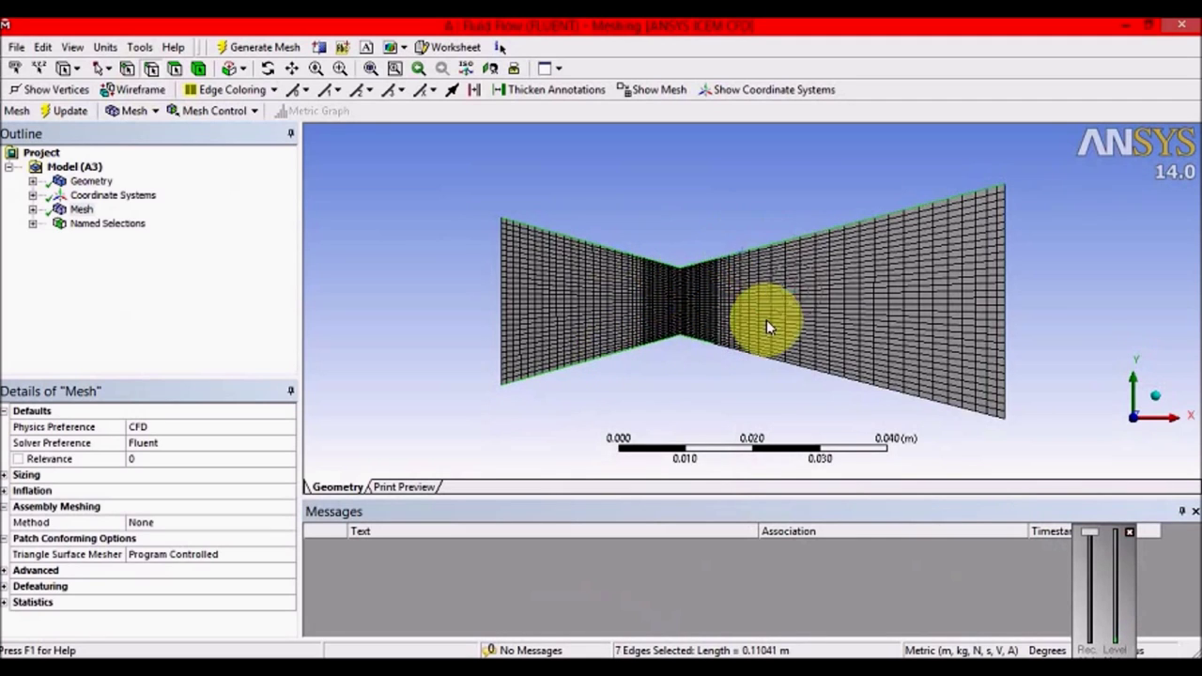
right_click(765, 359)
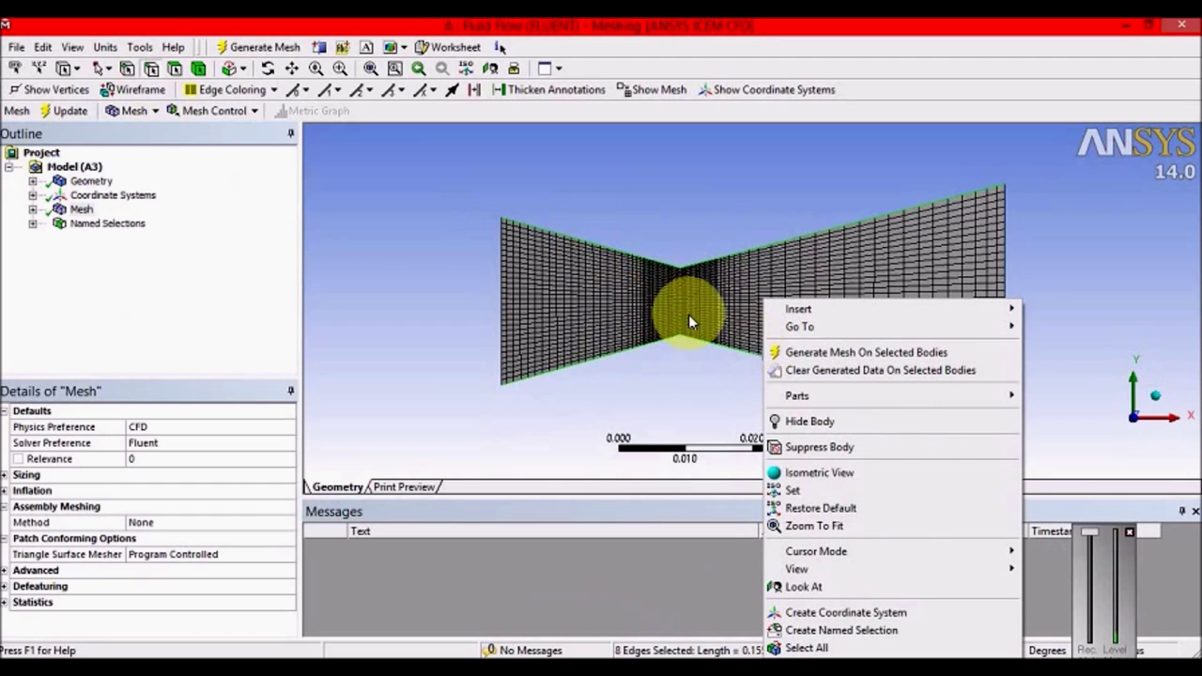
left_click(839, 630)
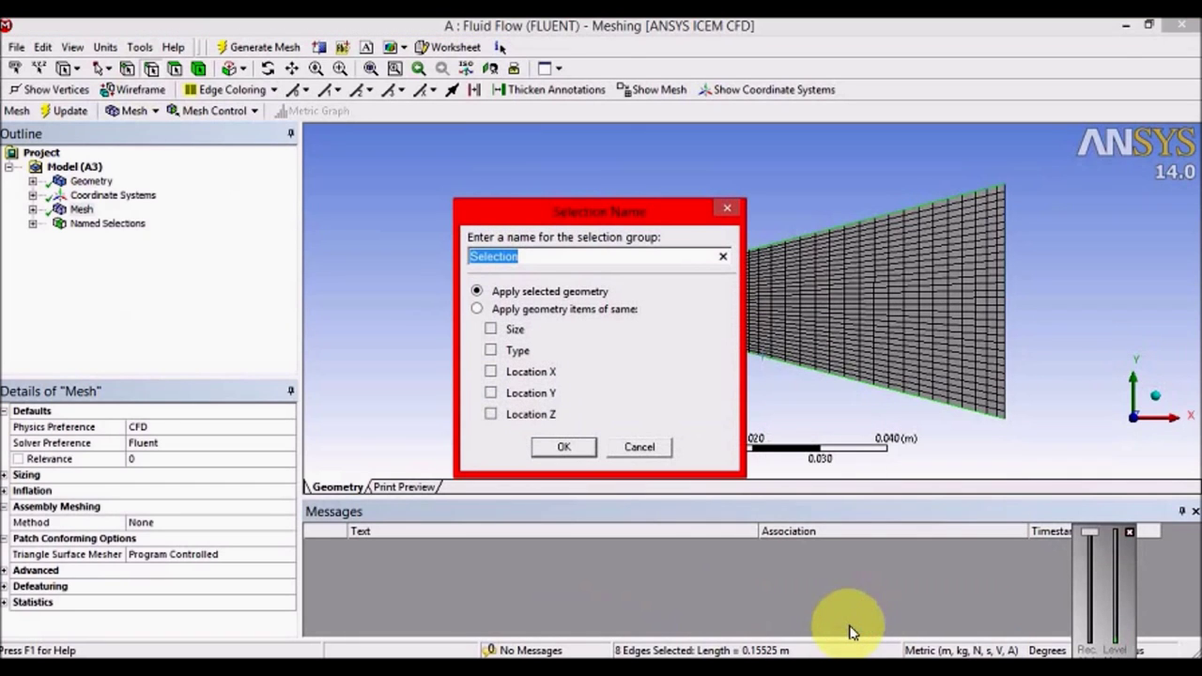
type("walls")
key("Return")
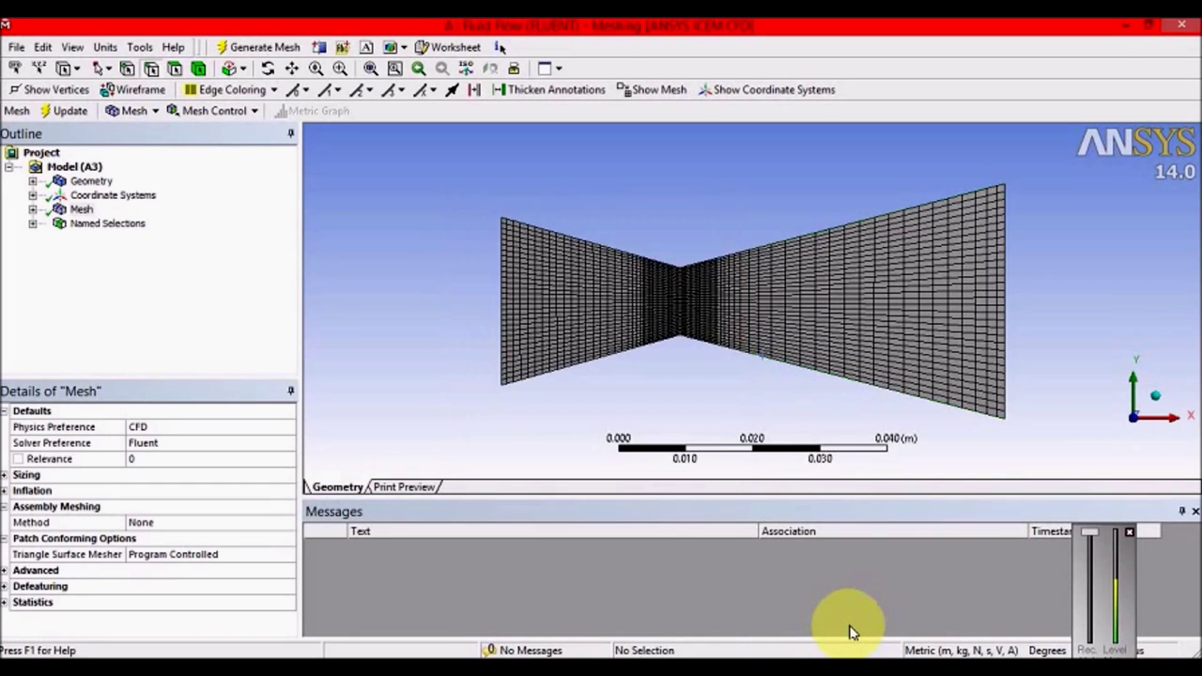
Expand Named Selections to review Inlet, Outlet and walls.
left_click(33, 223)
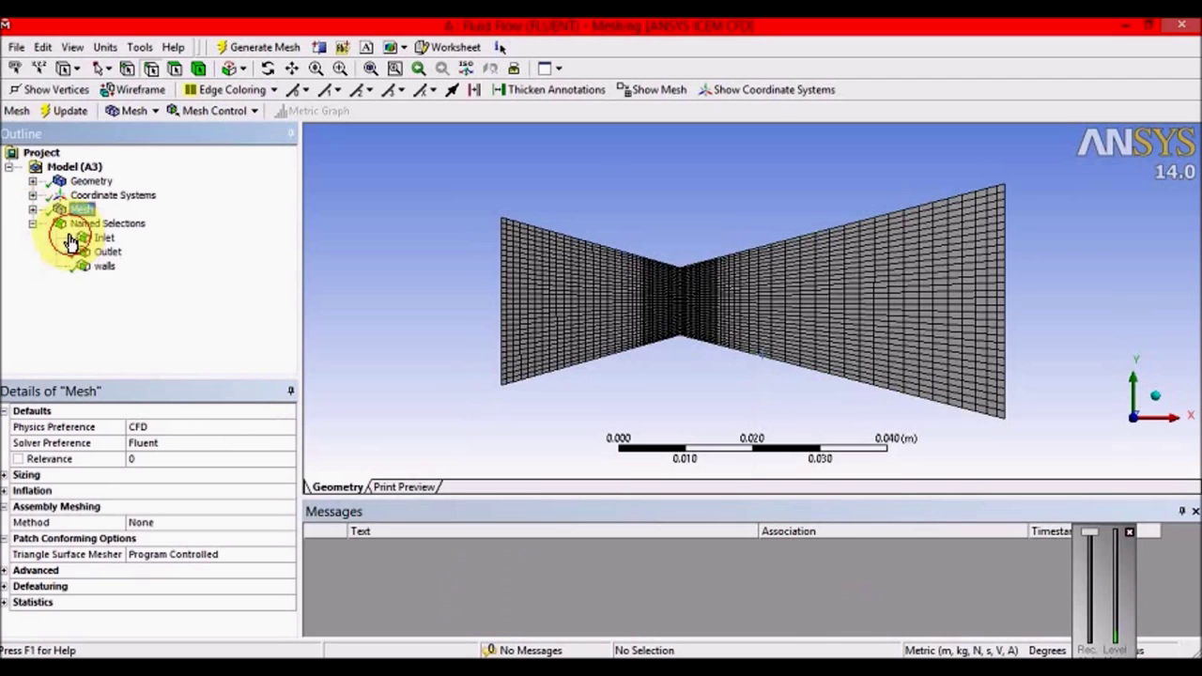
left_click(104, 251)
left_click(99, 238)
left_click(108, 268, "shift")
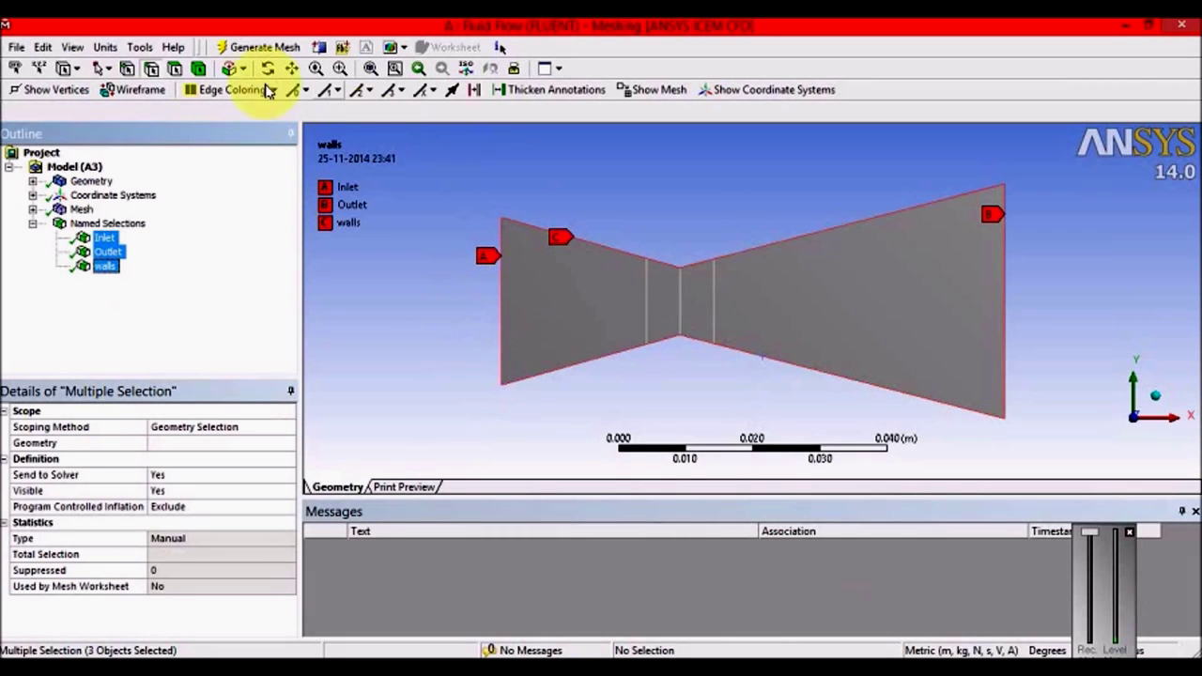
left_click(16, 47)
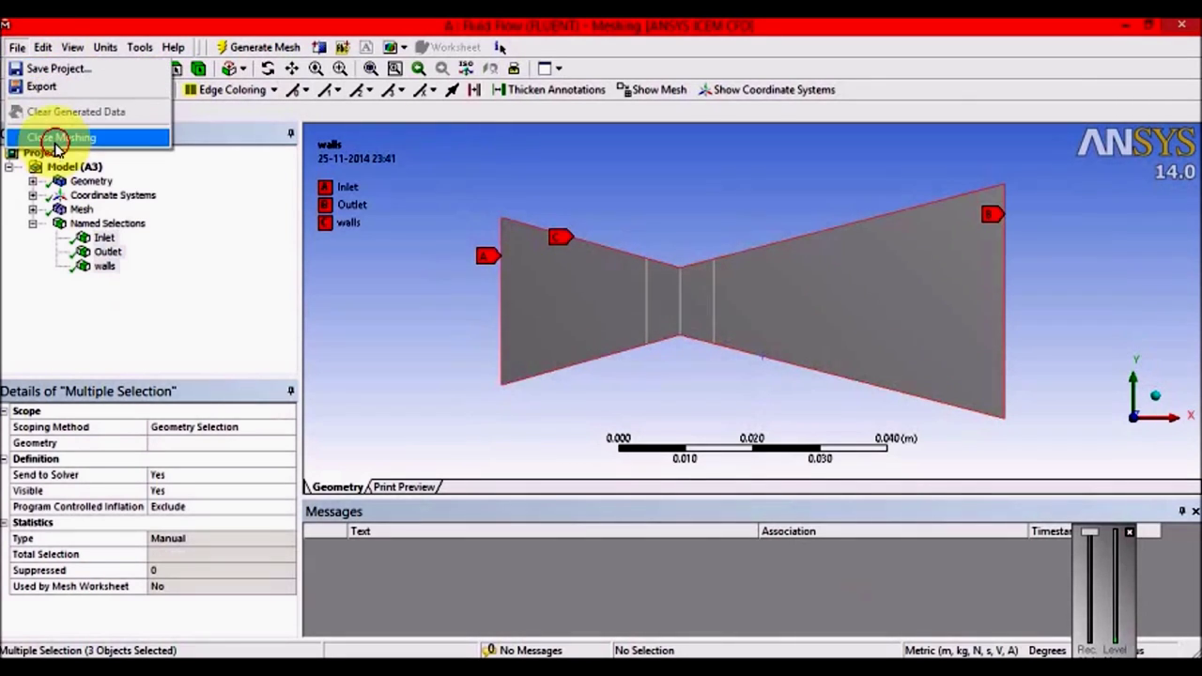
Close Meshing and update the Mesh component in Workbench.
left_click(49, 137)
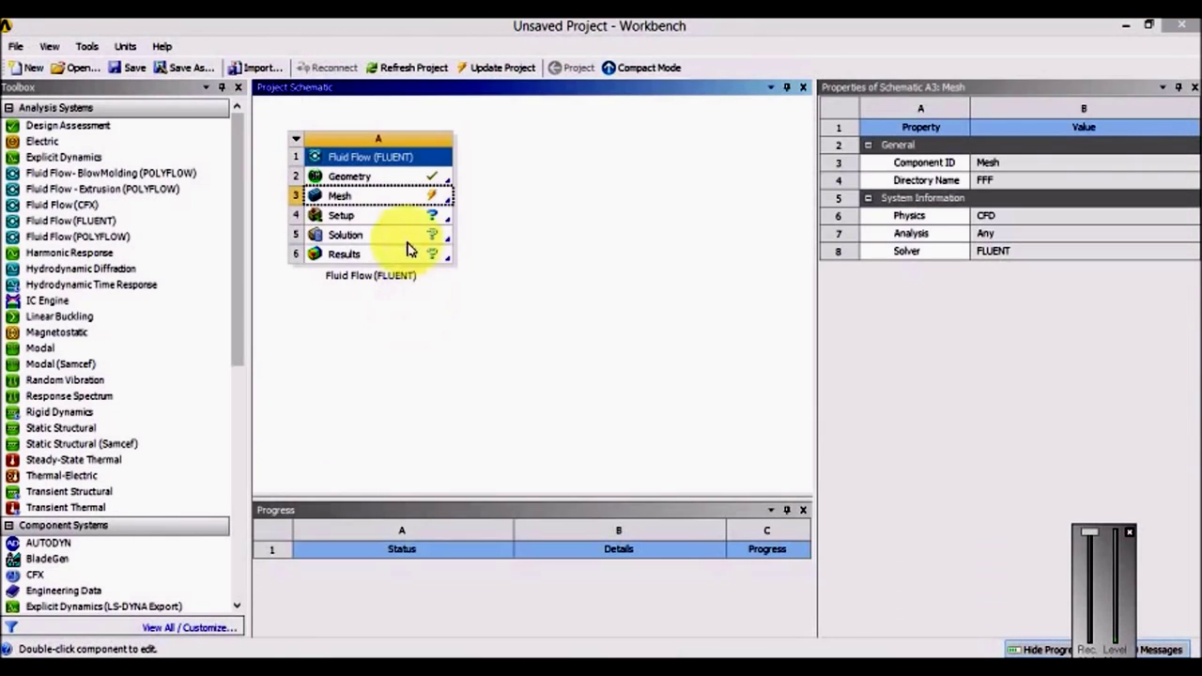
left_click(421, 201)
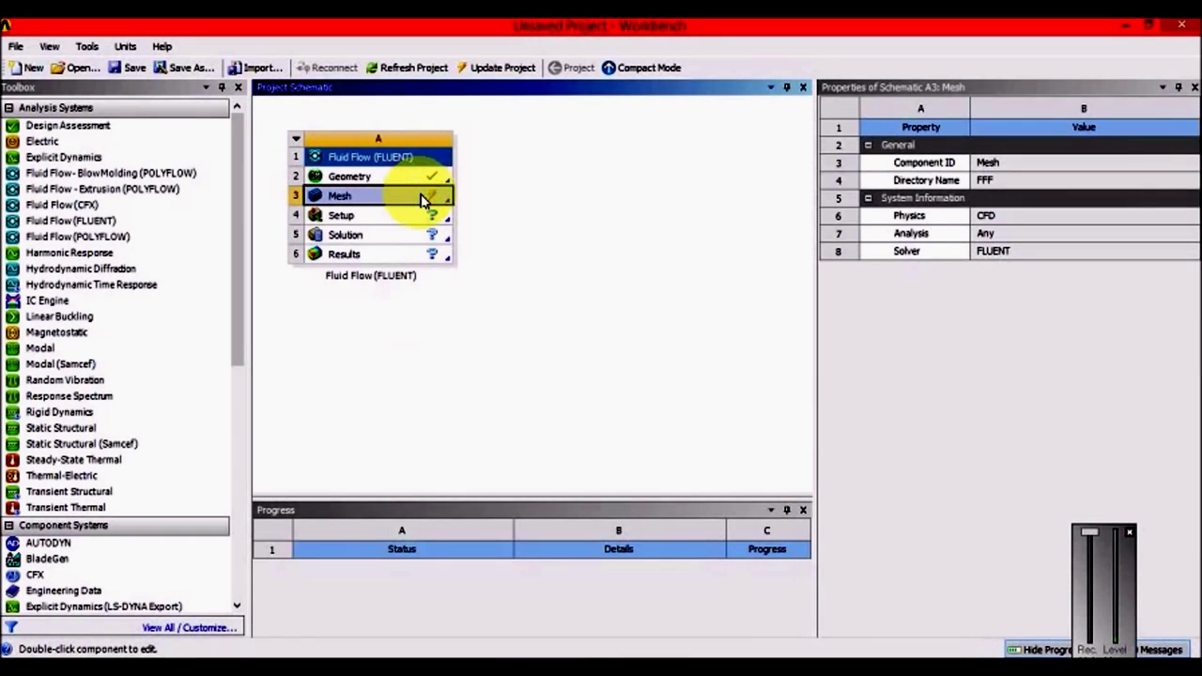
right_click(422, 201)
left_click(439, 272)
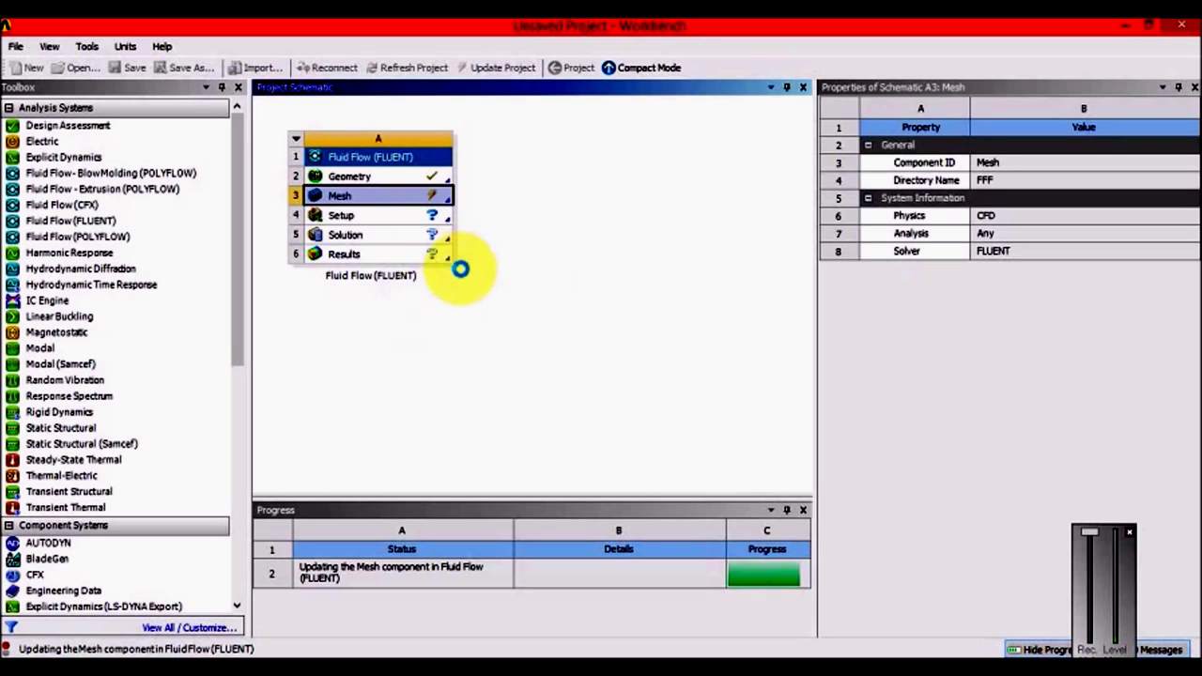
Edit the Setup cell and launch FLUENT with the default 2D serial options.
left_click(429, 219)
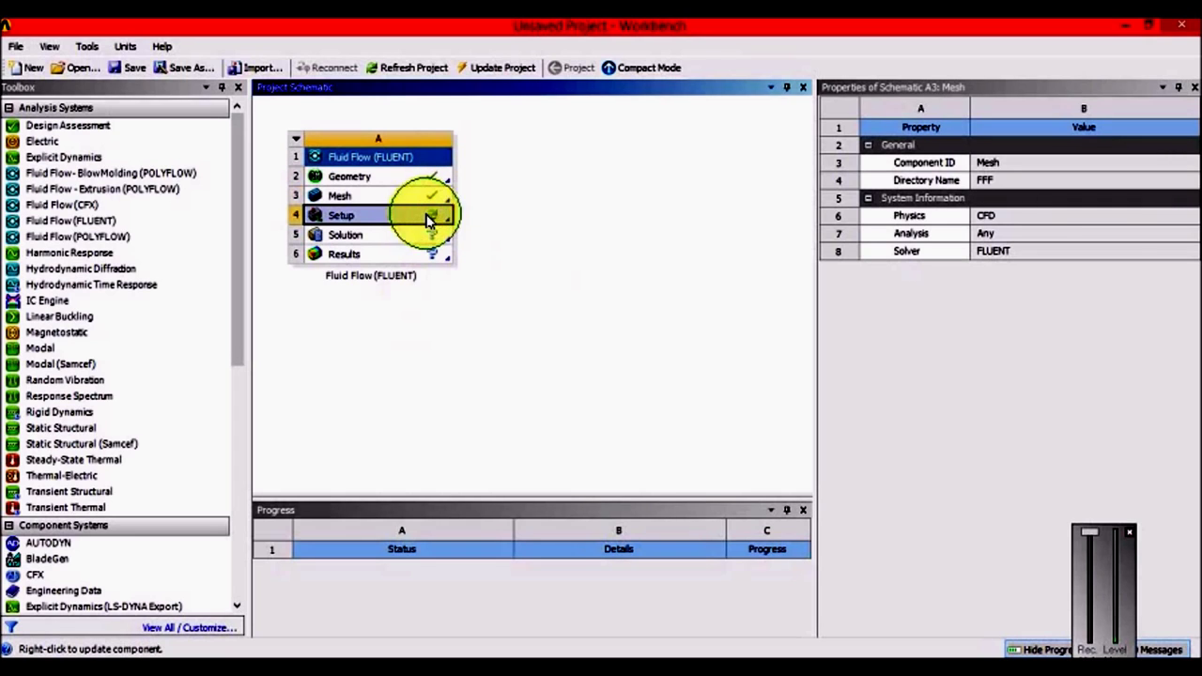
right_click(430, 217)
left_click(524, 230)
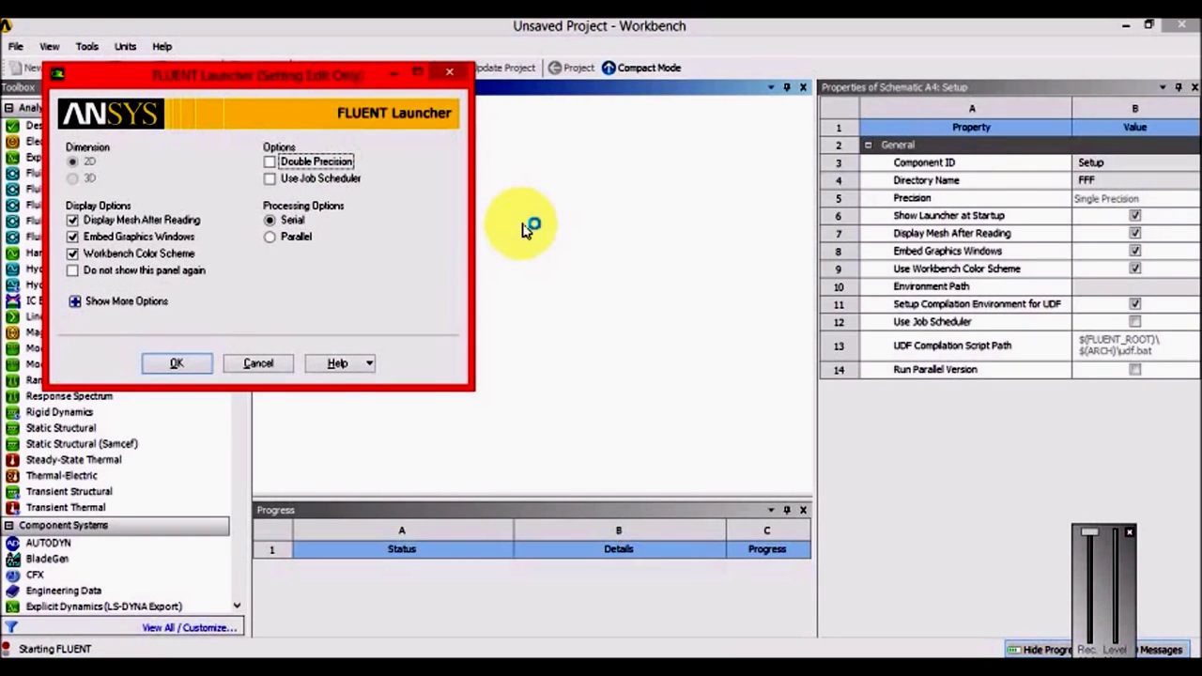
left_click(186, 365)
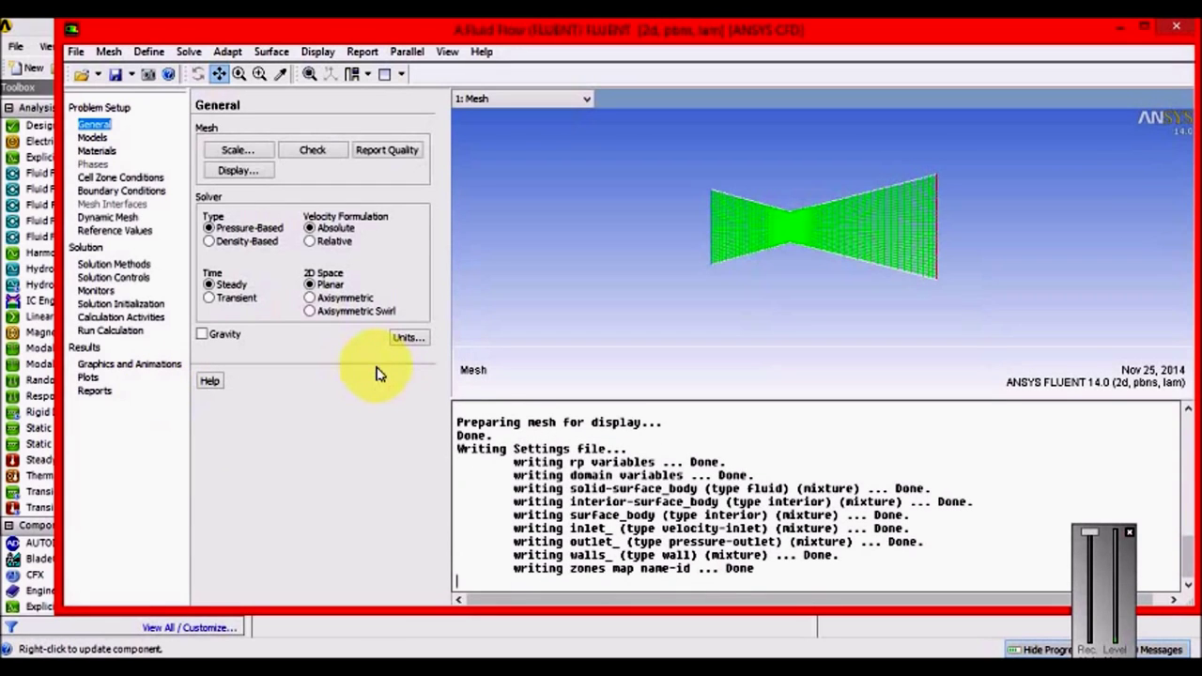
Maximize Fluent, select the Density-Based solver type, and tick Energy Equation under Models.
double_click(555, 30)
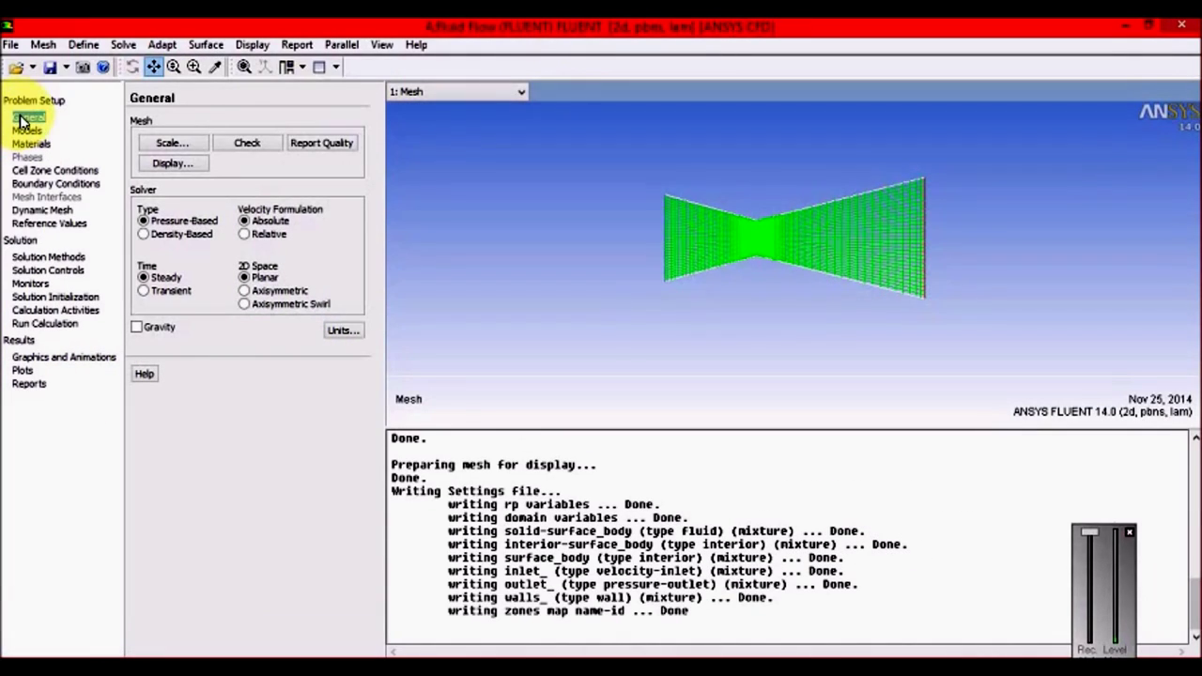
left_click(147, 237)
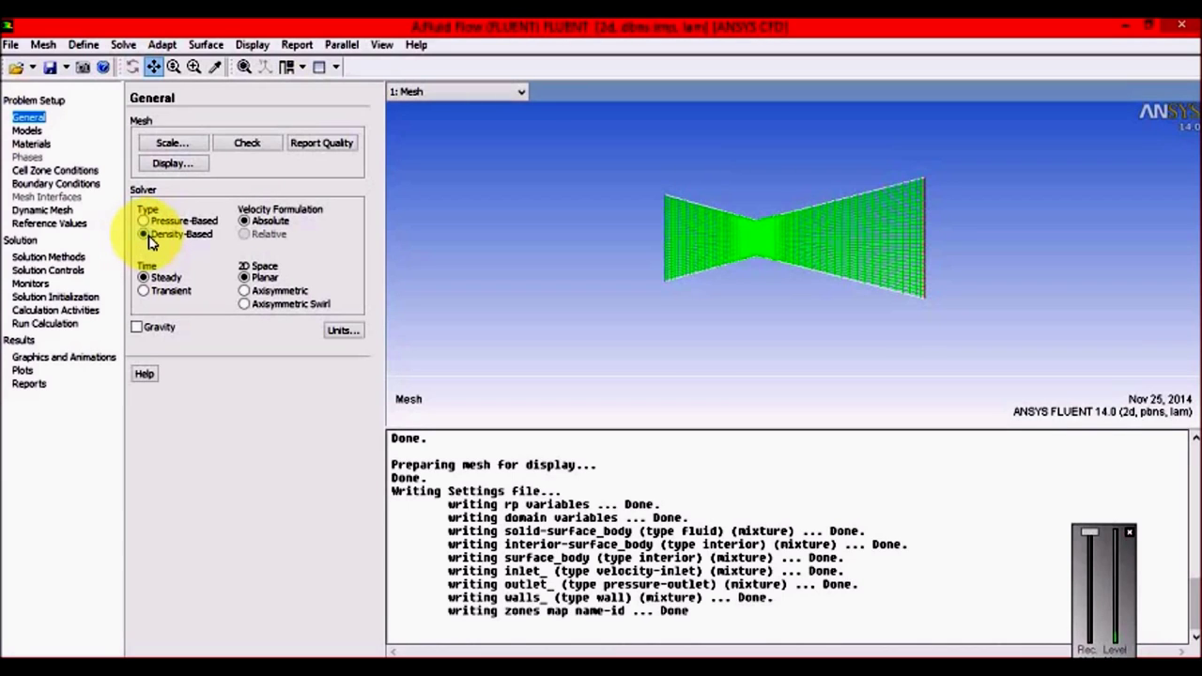
left_click(28, 131)
double_click(173, 148)
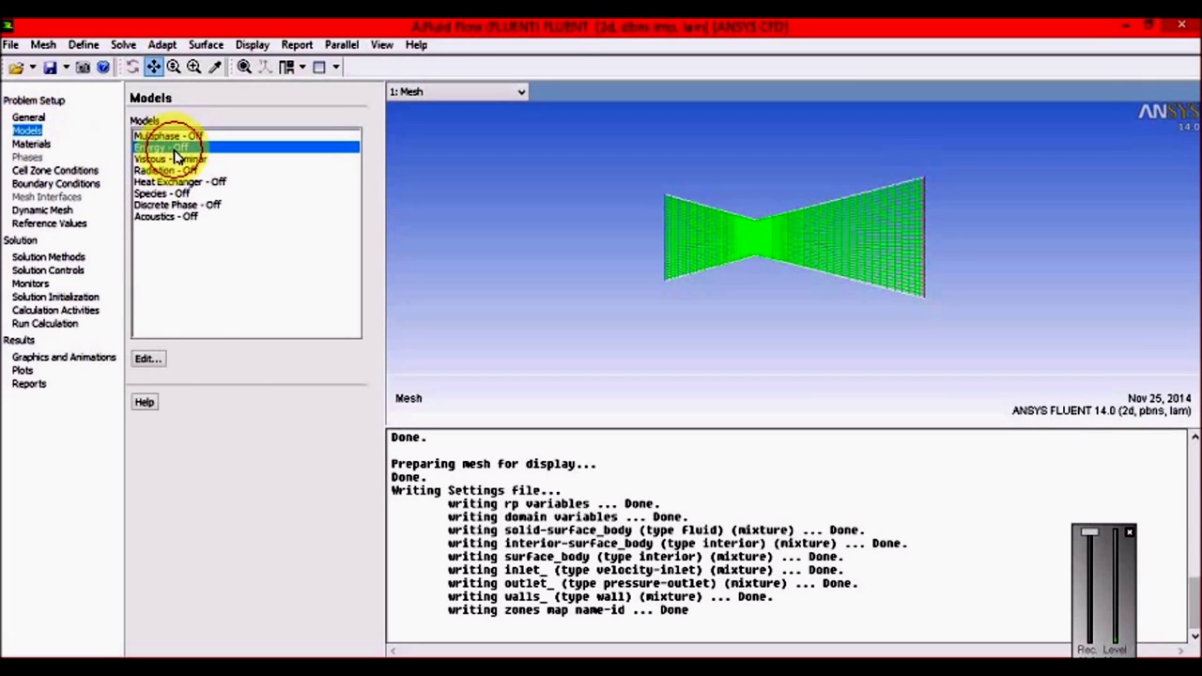
left_click(95, 358)
left_click(101, 394)
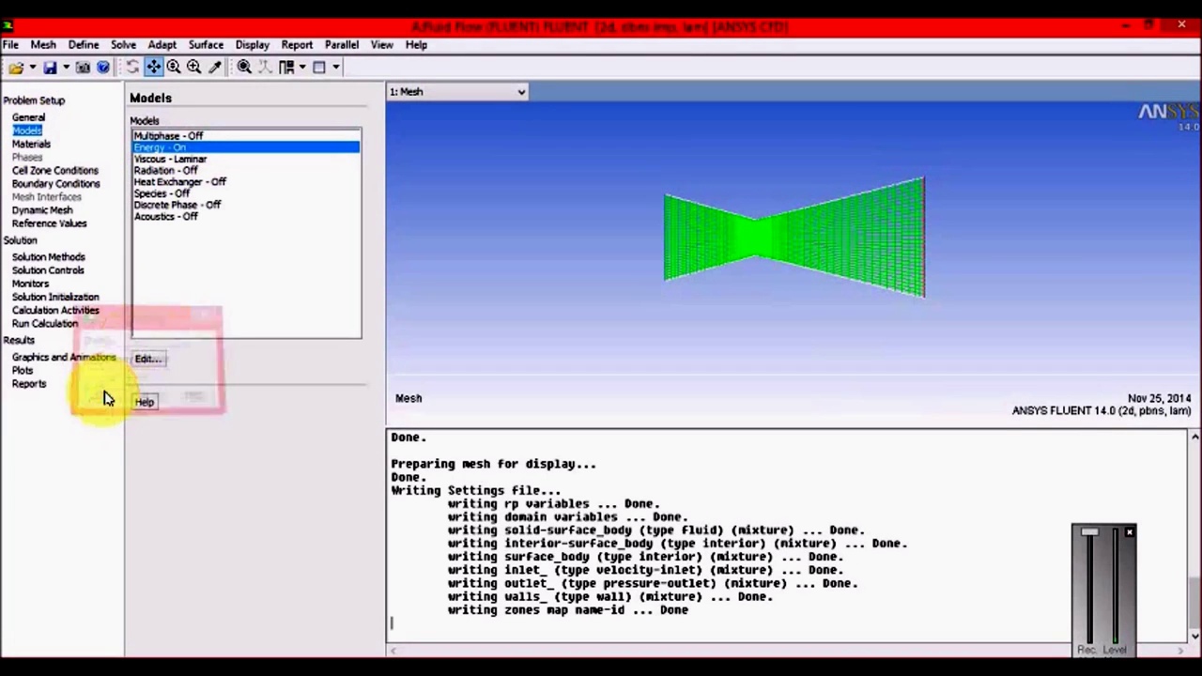
left_click(33, 144)
Set air's density to ideal-gas and its viscosity to Sutherland's three-coefficient method.
double_click(148, 148)
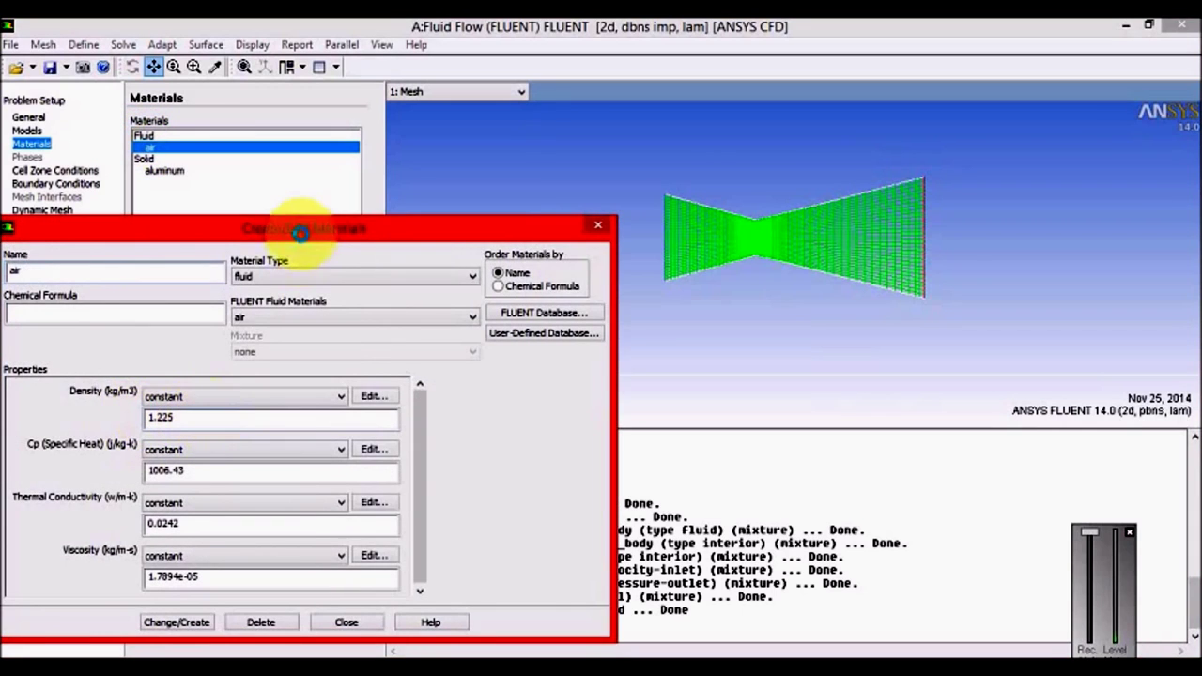
left_click_drag(320, 236, 405, 98)
left_click(389, 260)
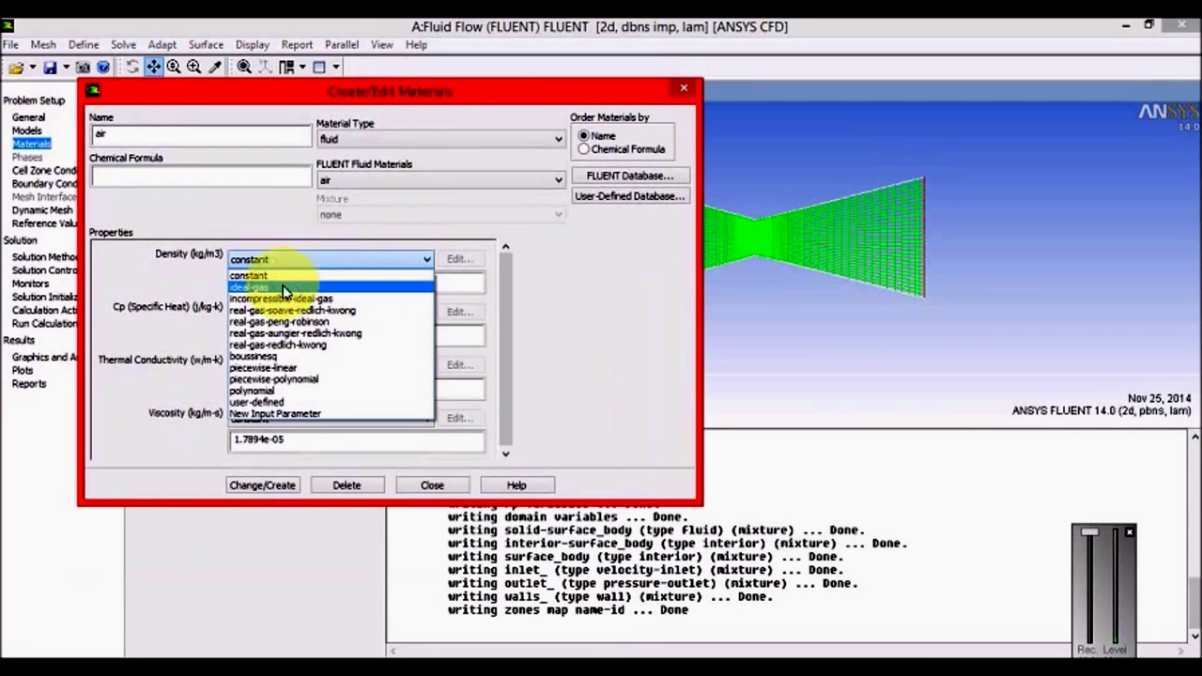
left_click(282, 276)
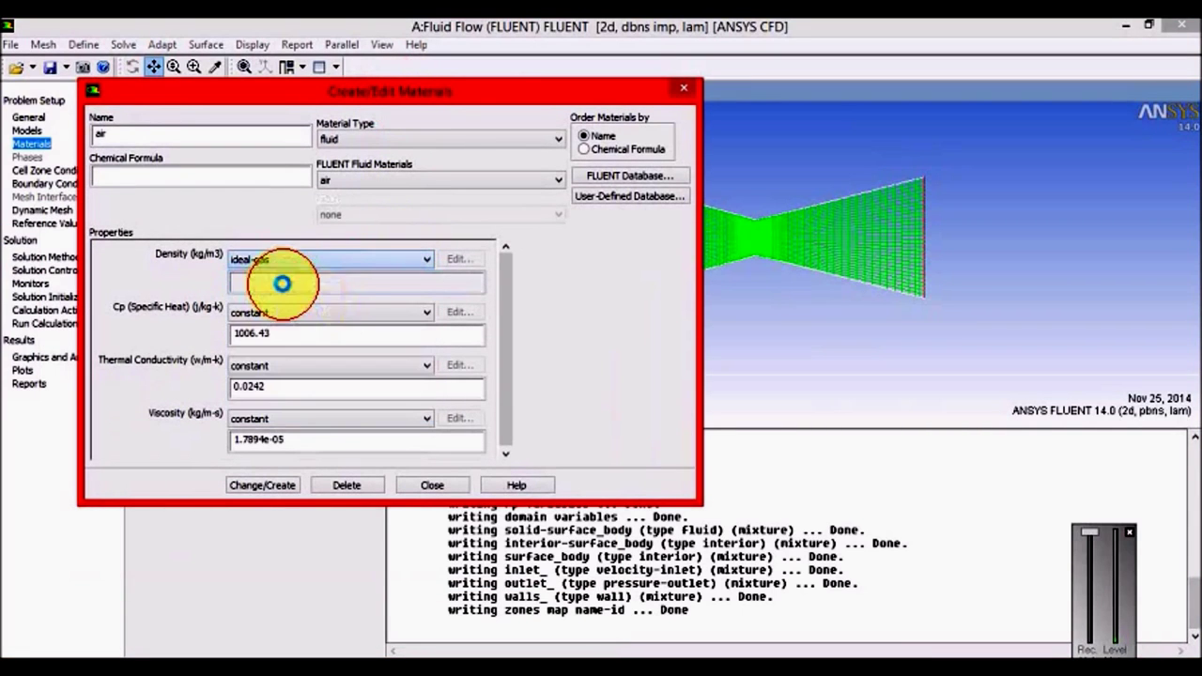
left_click(424, 419)
left_click(271, 491)
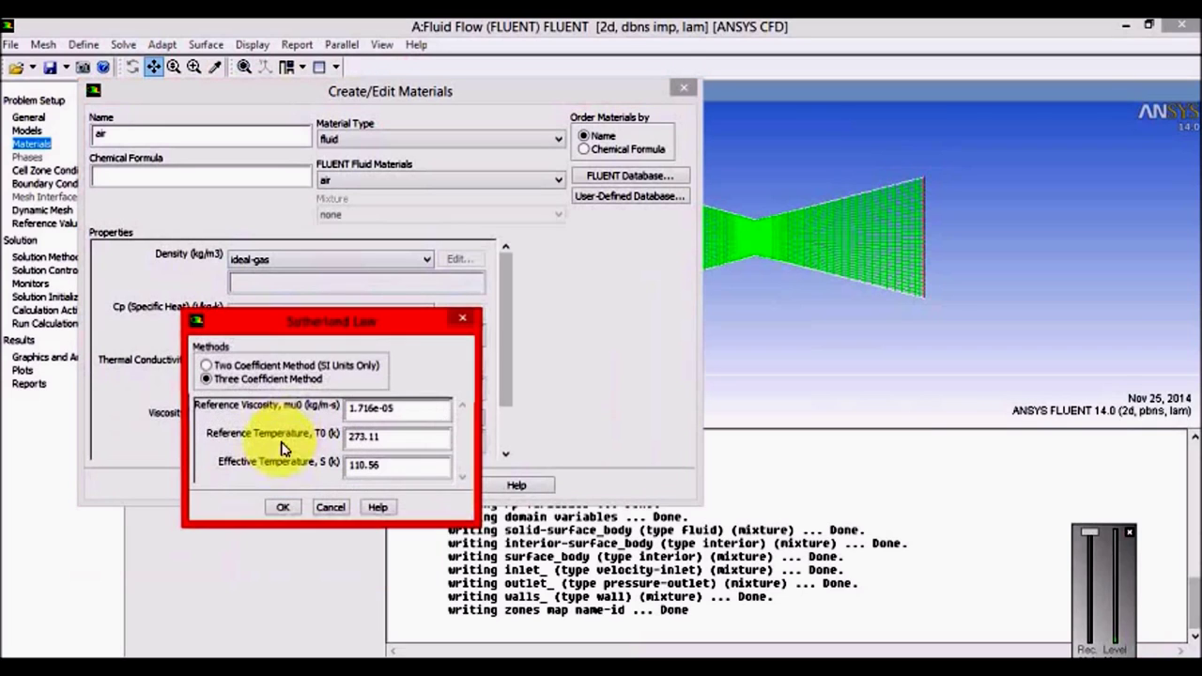
left_click(285, 510)
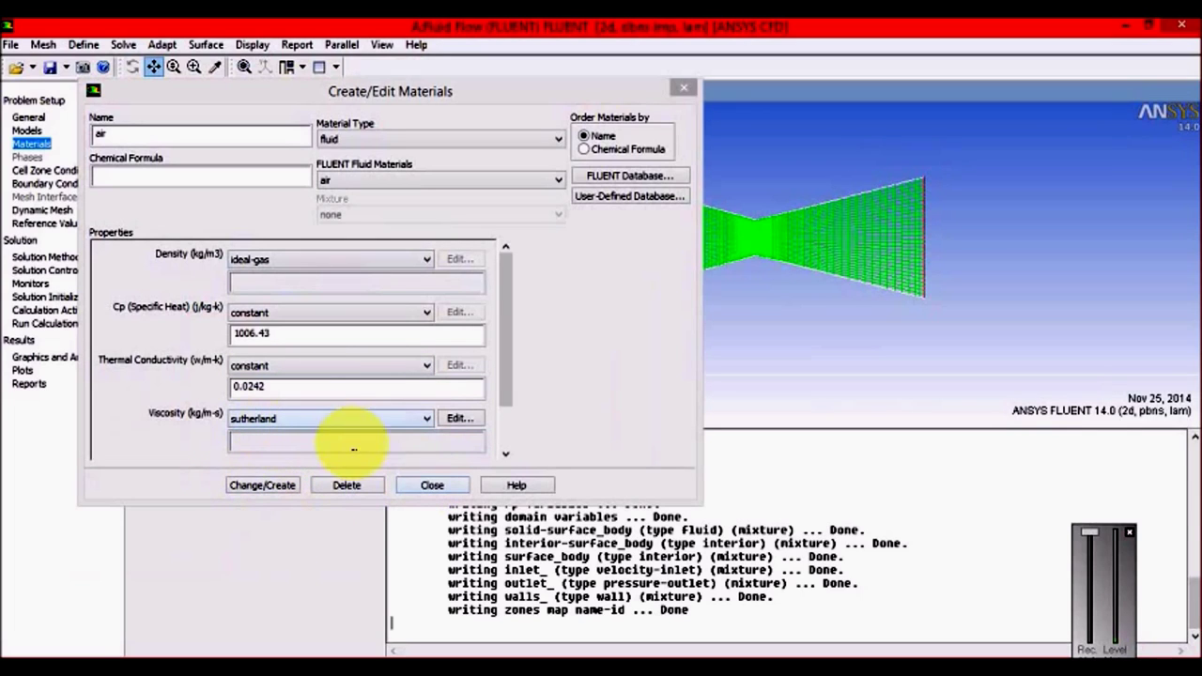
Change inlet_ to a pressure inlet with 3e5 Pa gauge total pressure.
left_click(427, 486)
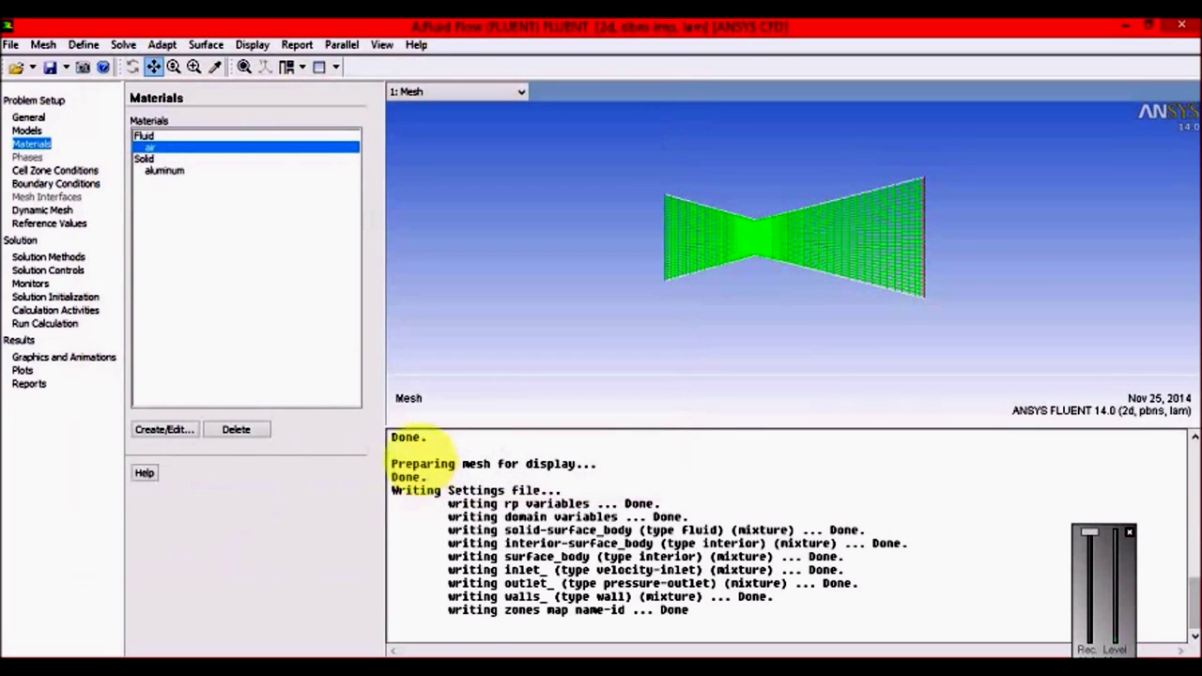
left_click(56, 172)
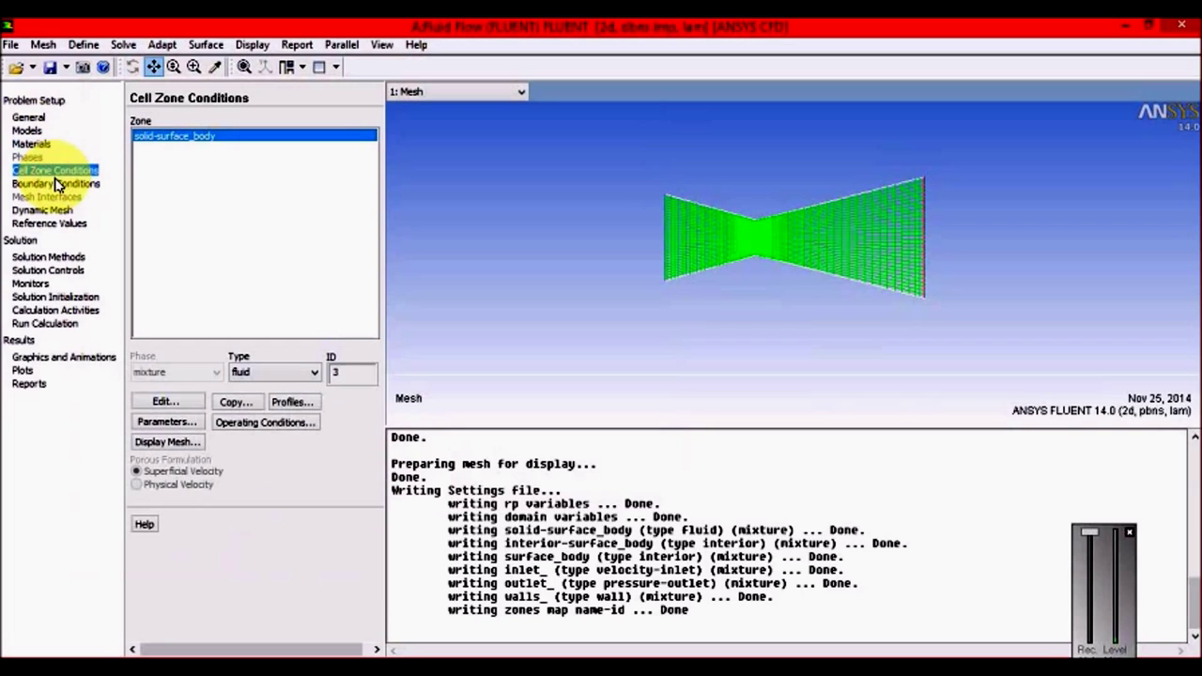
left_click(58, 185)
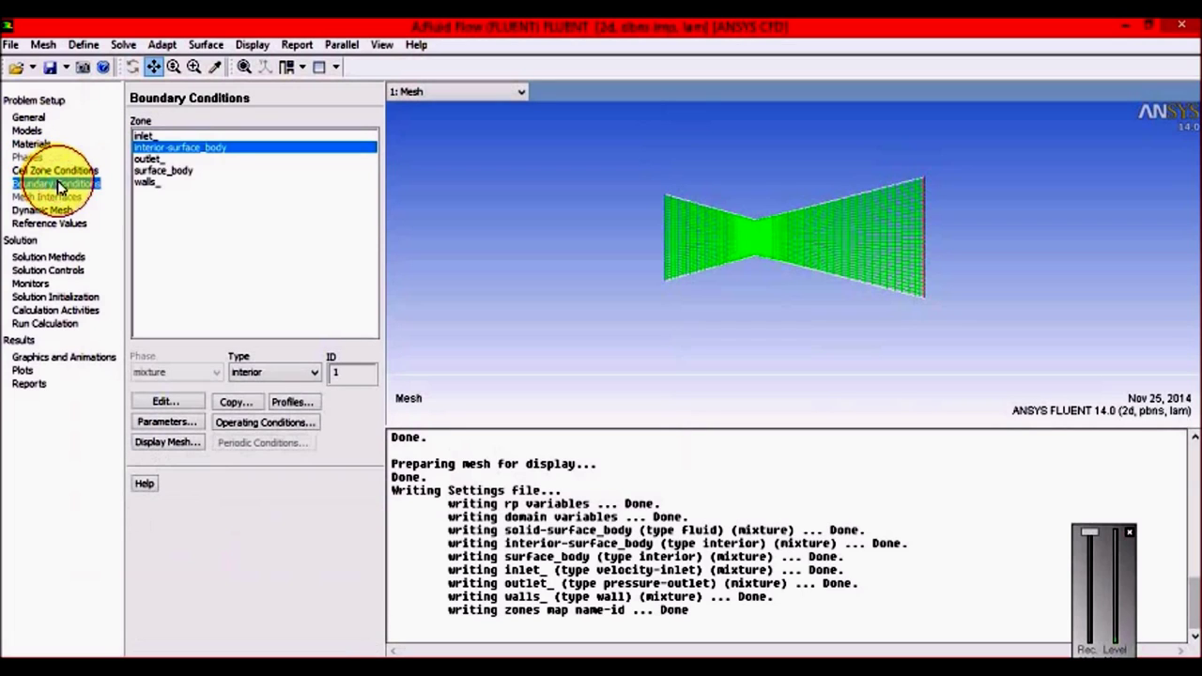
left_click(162, 138)
left_click(287, 372)
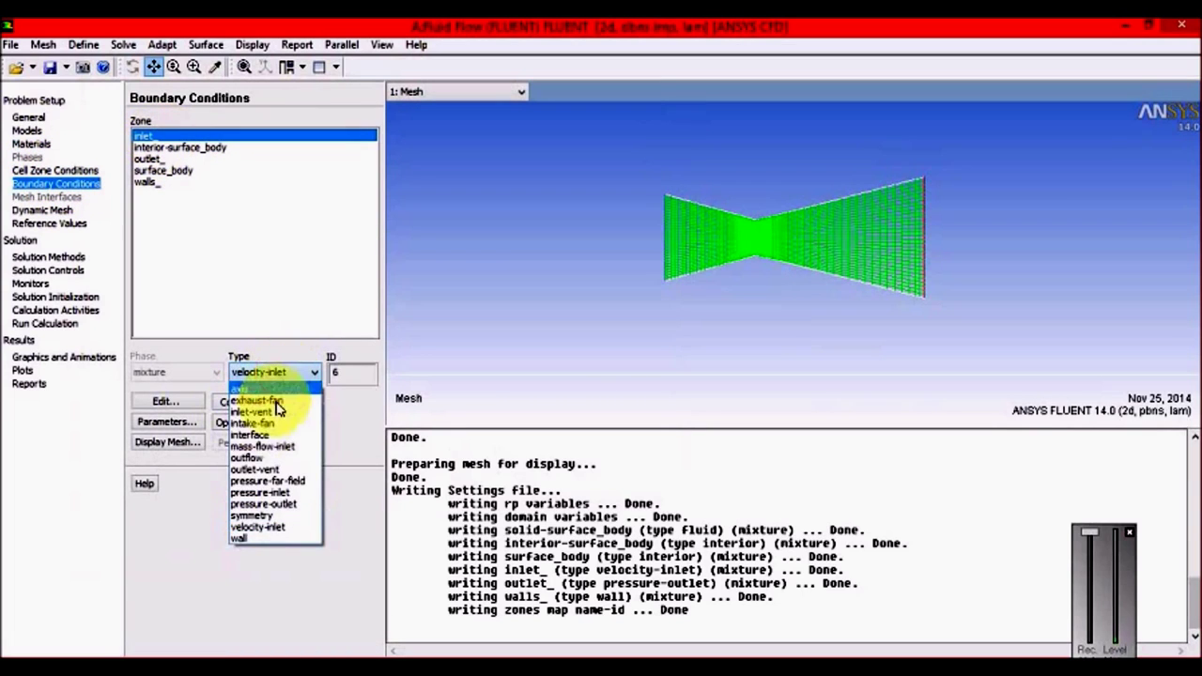
left_click(268, 492)
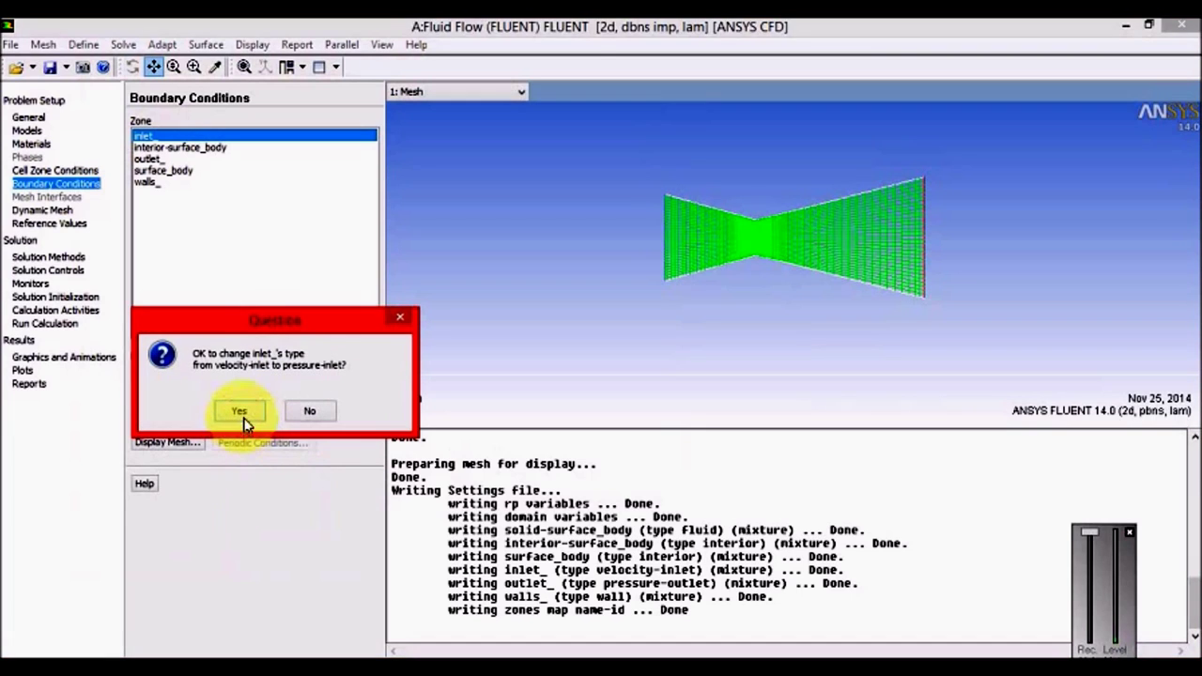
left_click(241, 413)
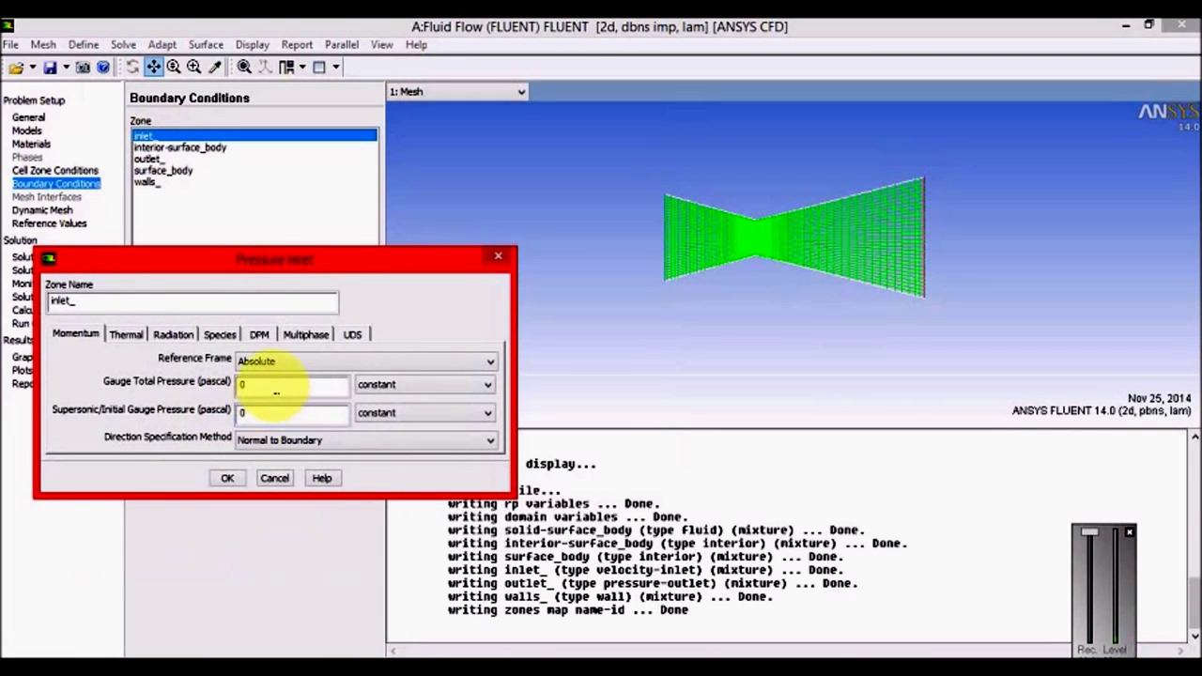
double_click(249, 384)
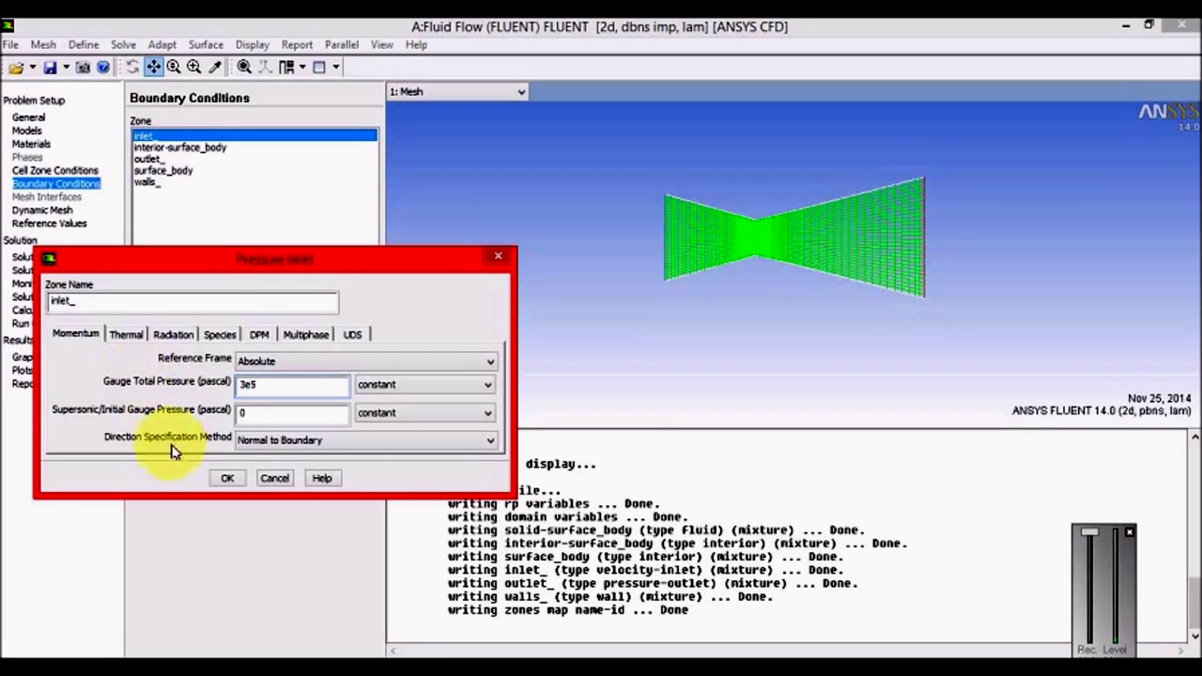
left_click(227, 478)
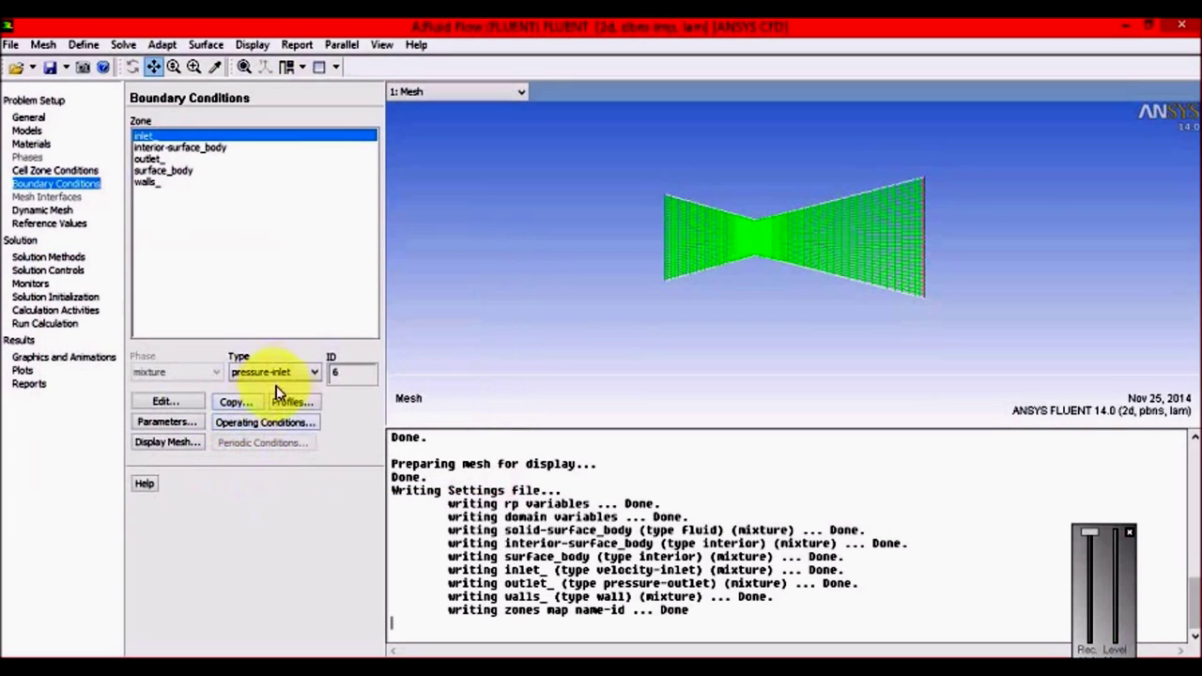
Keep outlet_ as a pressure outlet and confirm walls_ as a stationary no-slip wall.
left_click(154, 159)
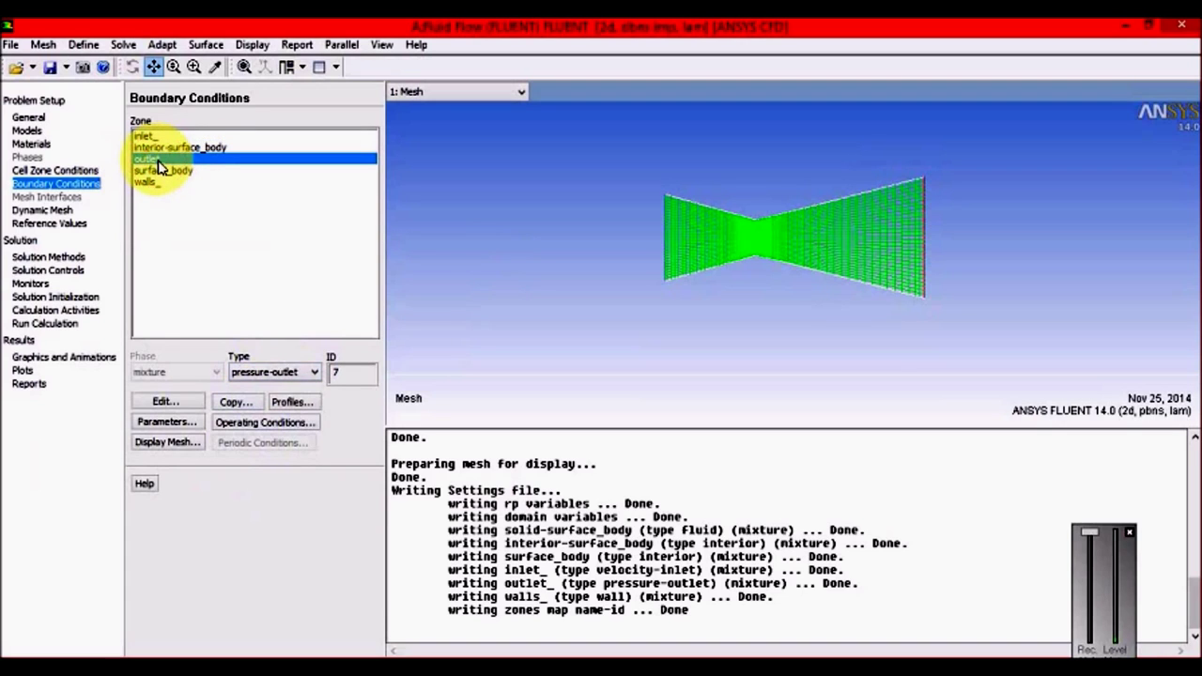
left_click(289, 371)
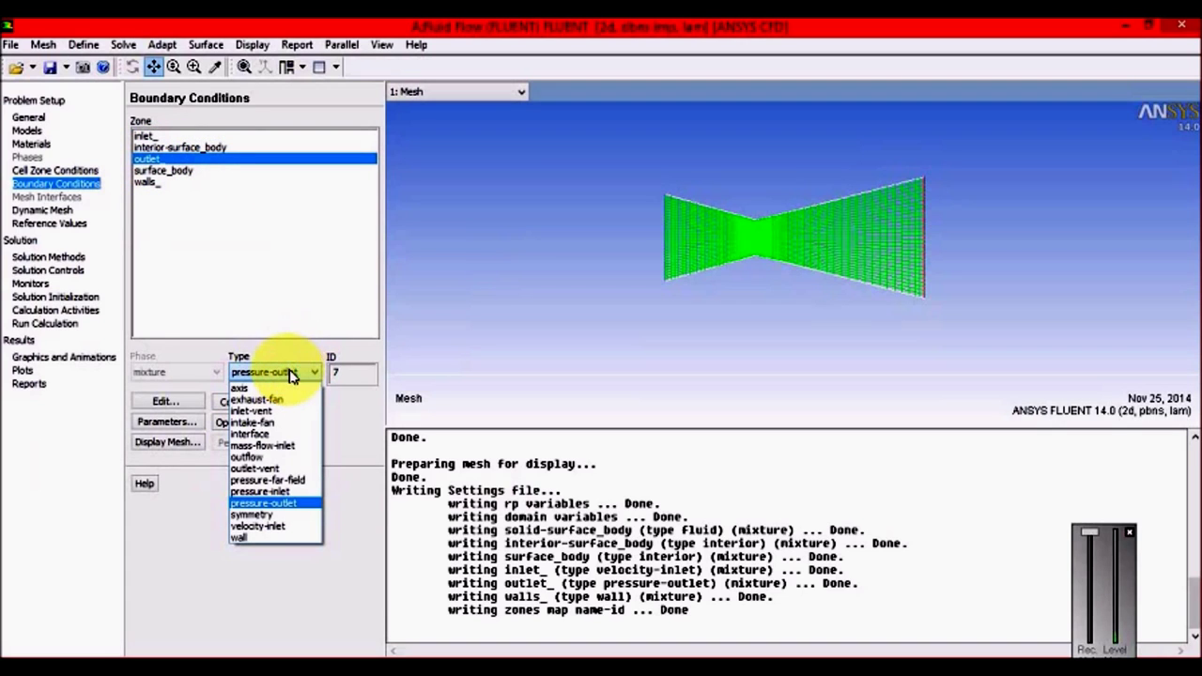
left_click(263, 503)
left_click(169, 402)
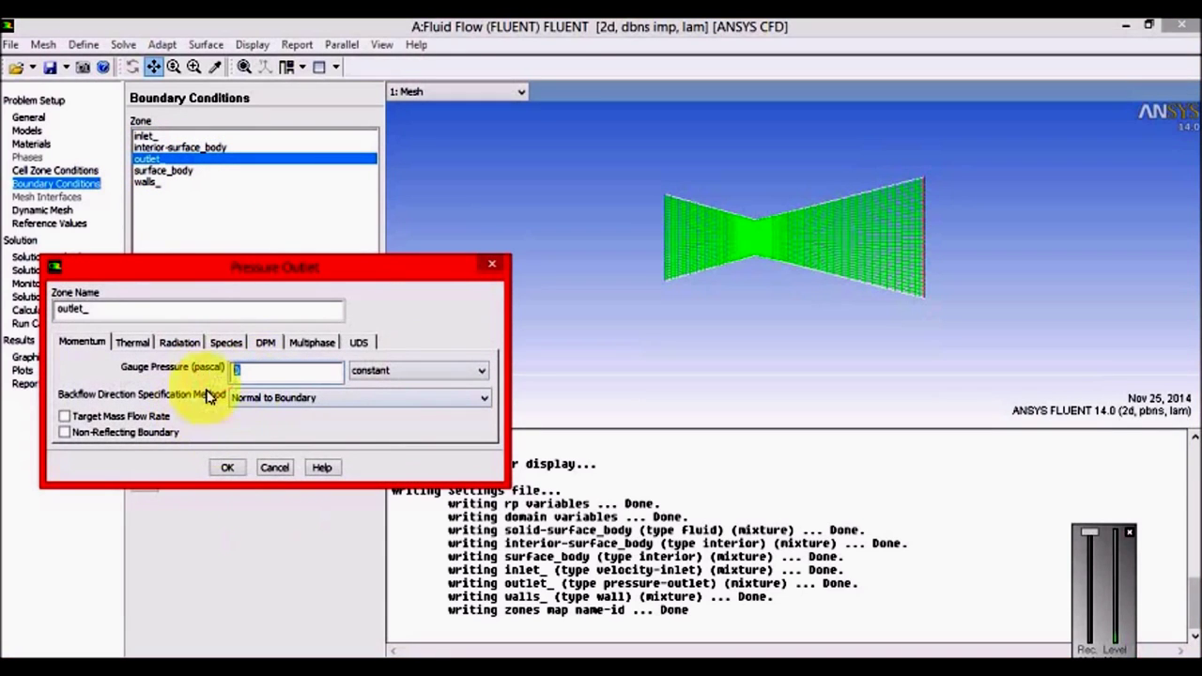
left_click(227, 467)
left_click(153, 183)
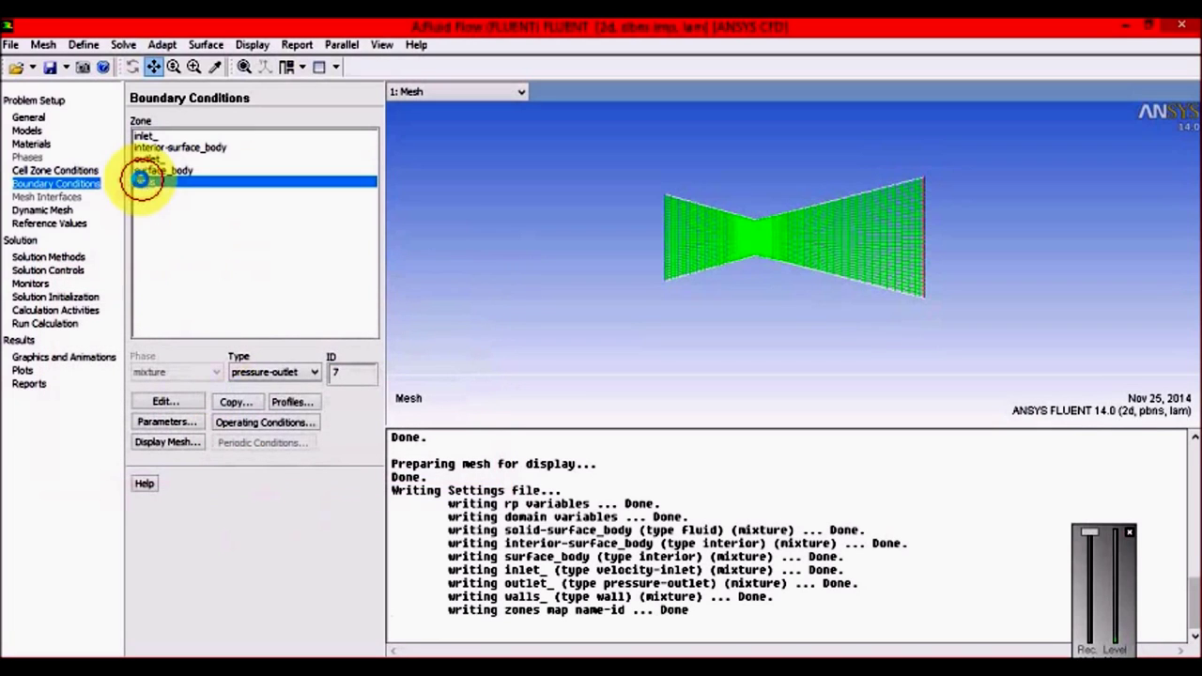
left_click(179, 407)
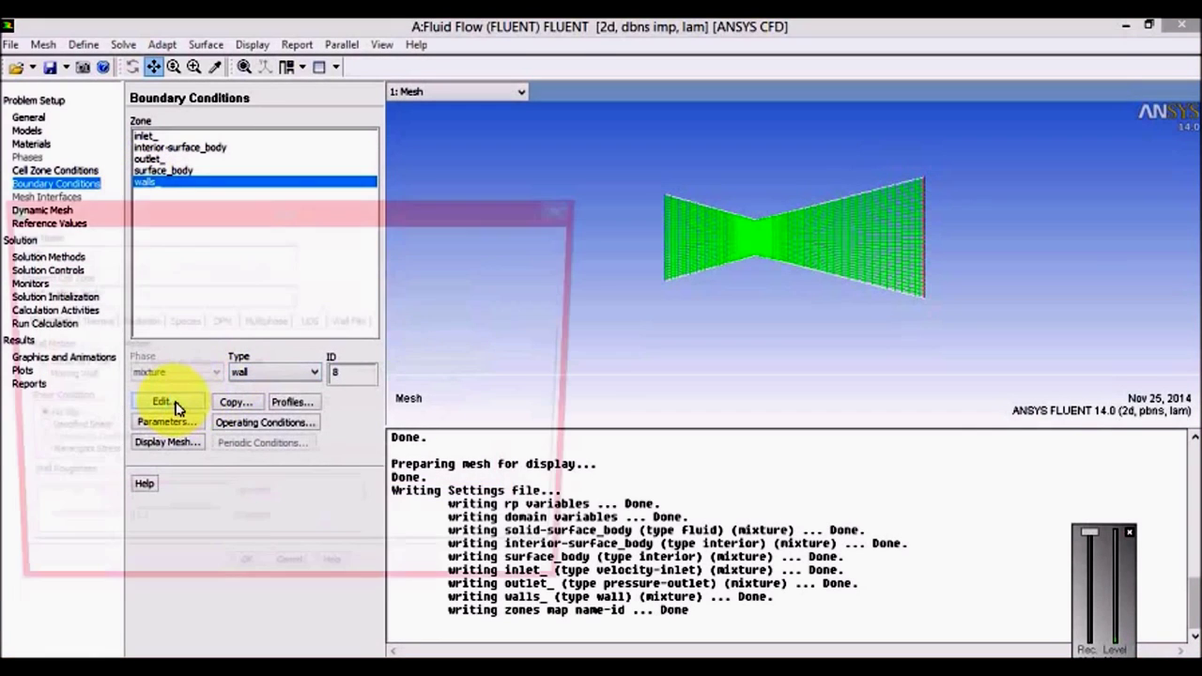
left_click_drag(240, 207, 413, 153)
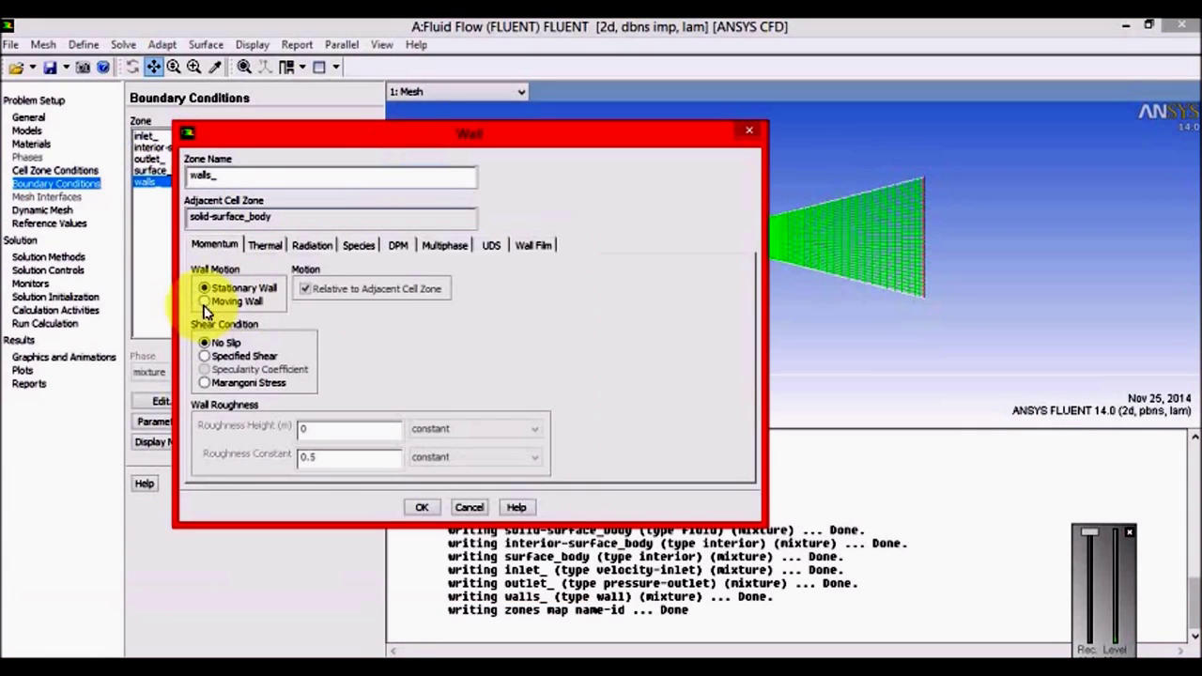
left_click(421, 506)
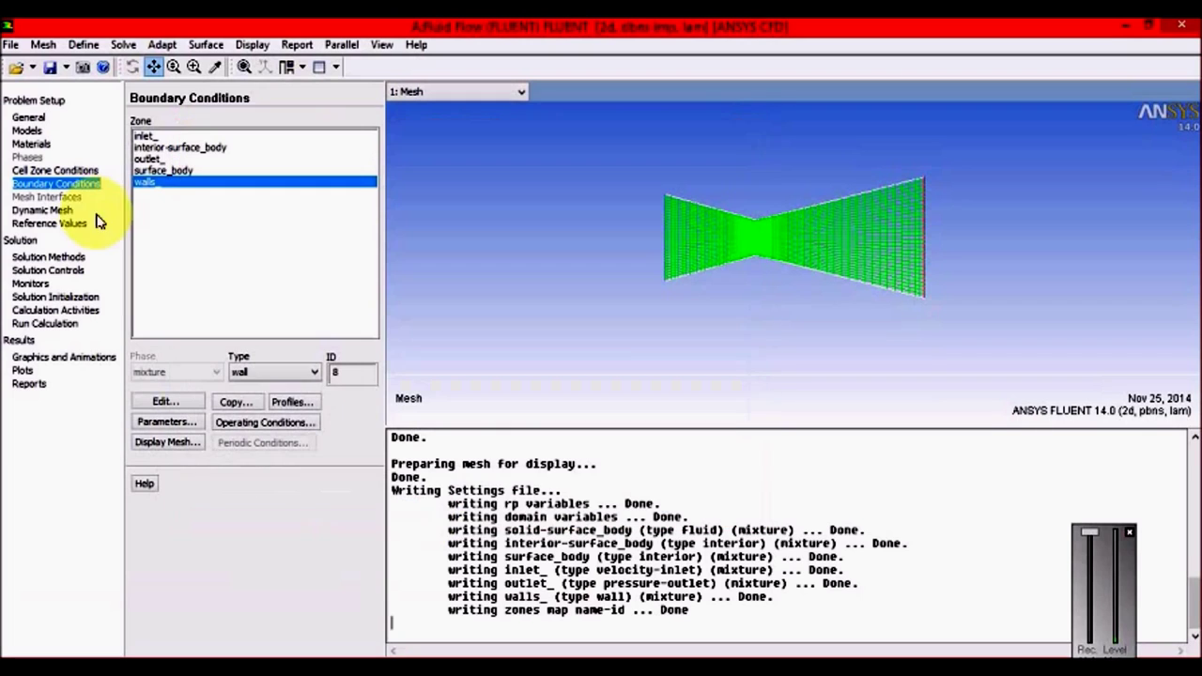
Create drag monitor cd-1 on walls_ with Print to Console and Plot enabled.
left_click(47, 257)
left_click(47, 269)
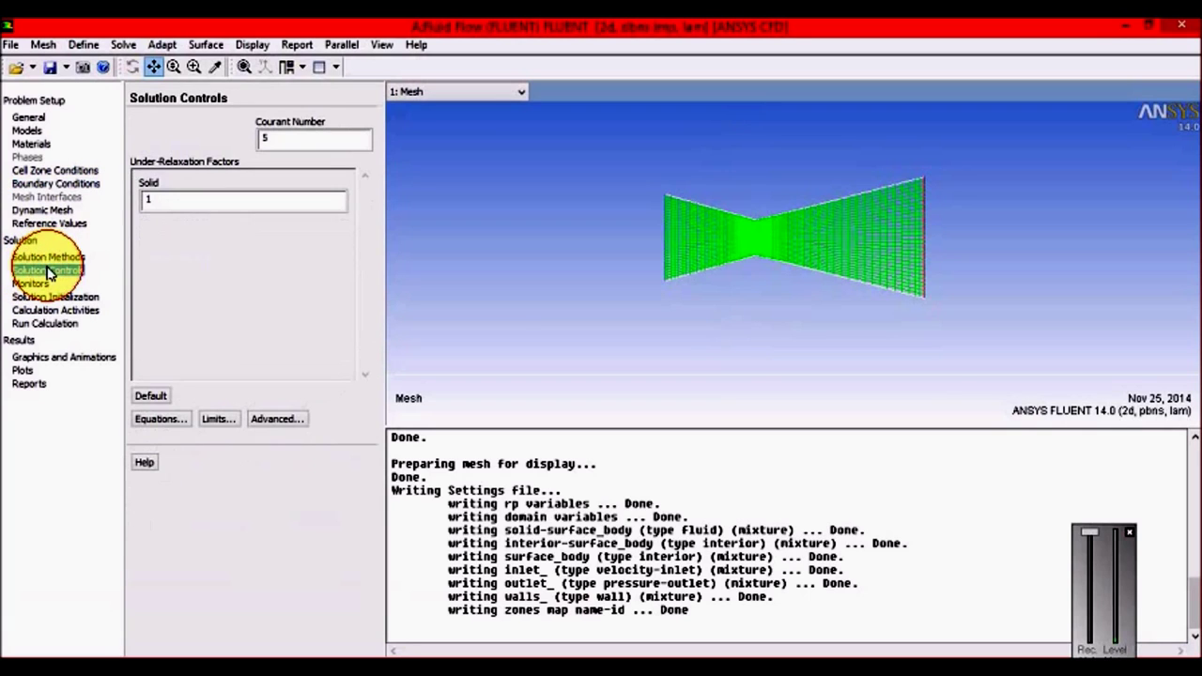
left_click(33, 284)
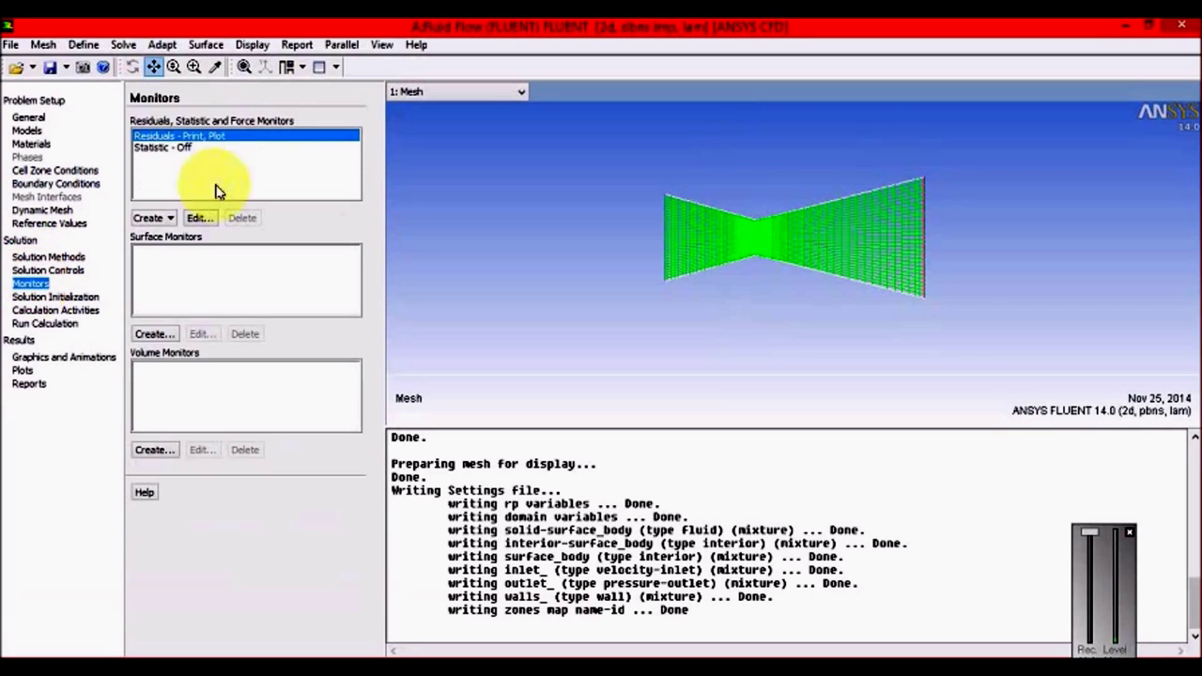
left_click(166, 218)
left_click(173, 241)
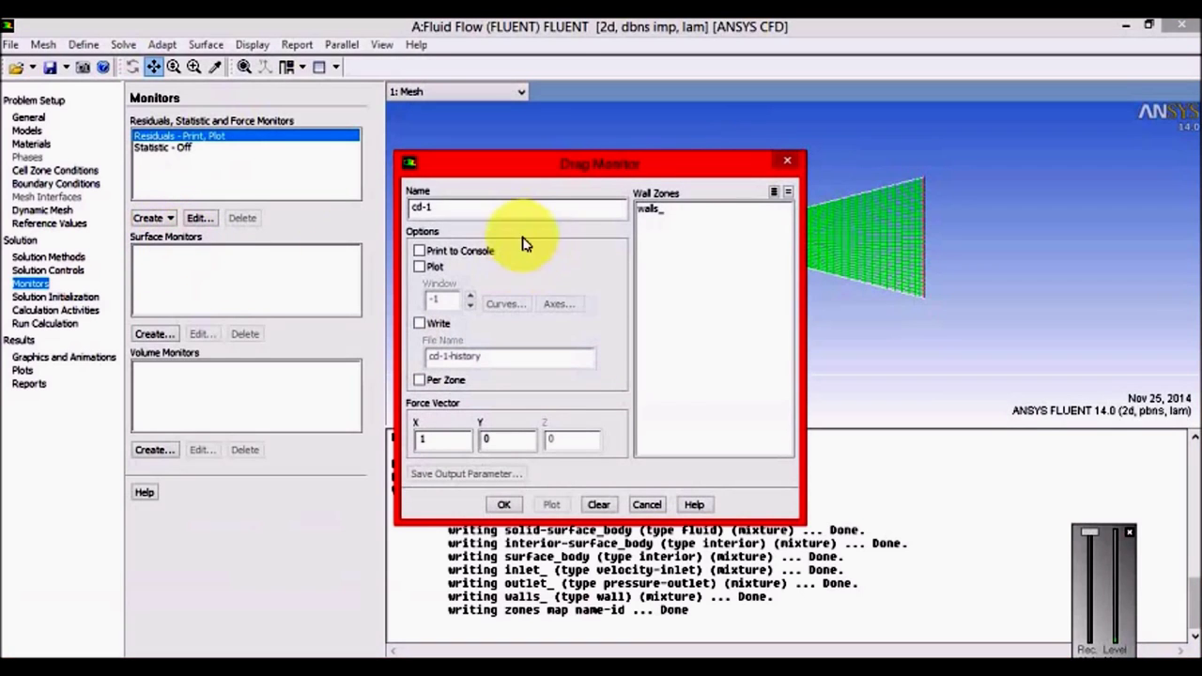
left_click(690, 207)
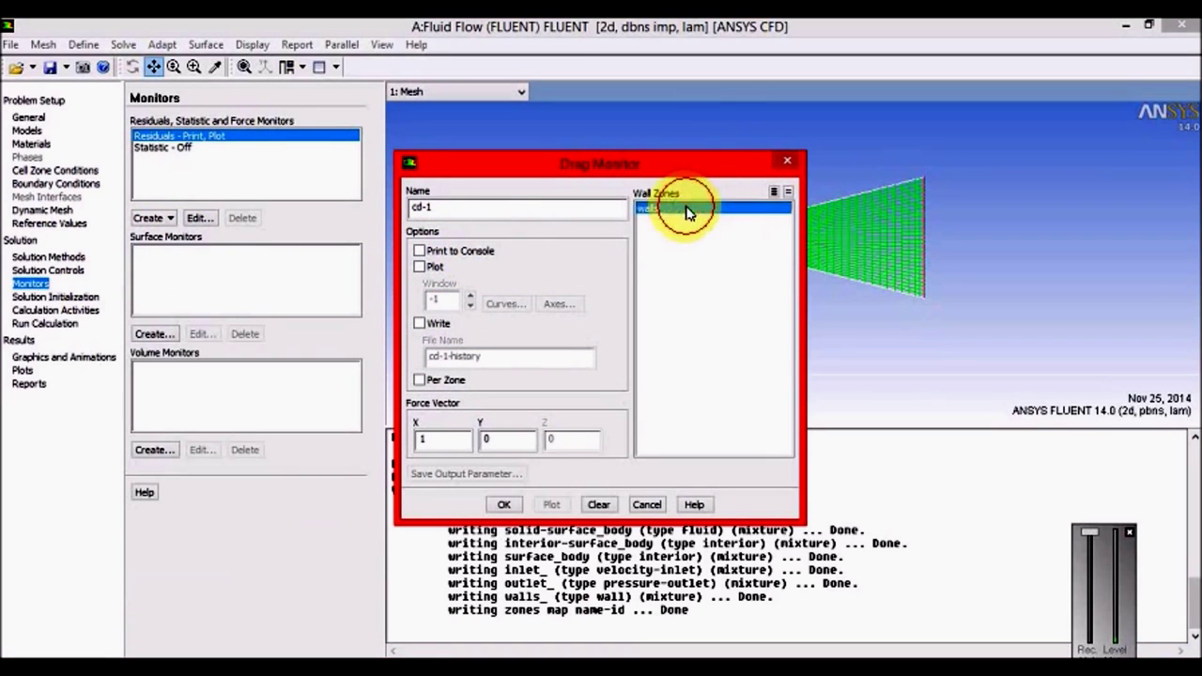
left_click(459, 253)
left_click(435, 266)
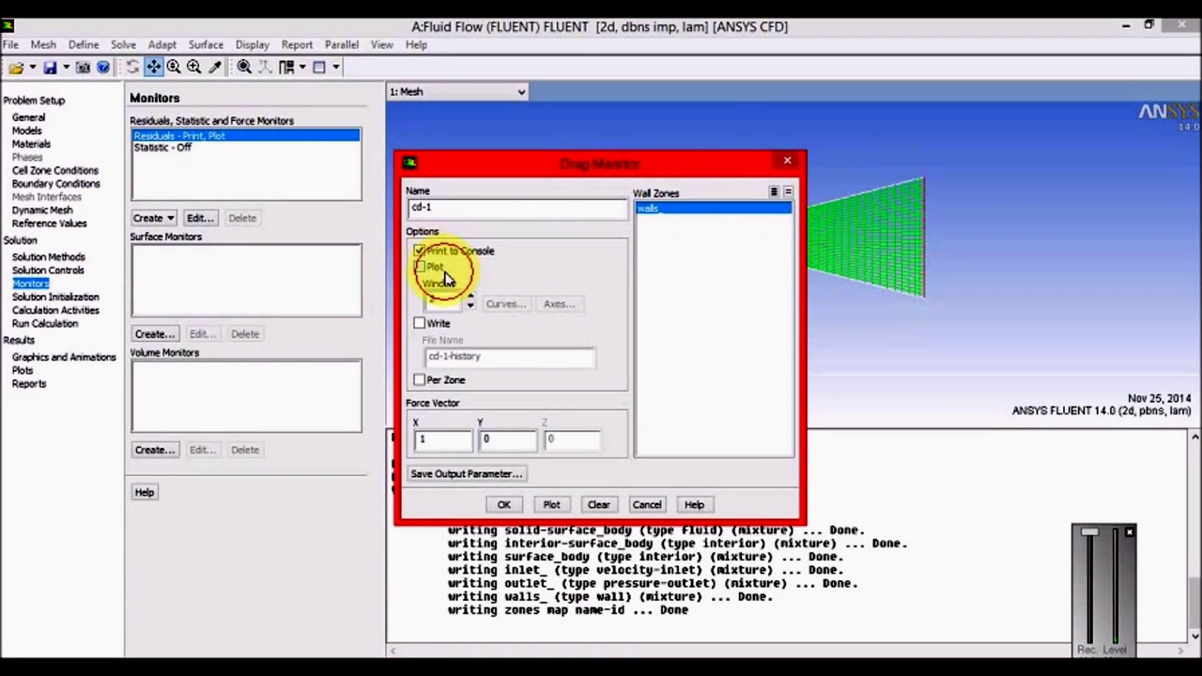
left_click(503, 504)
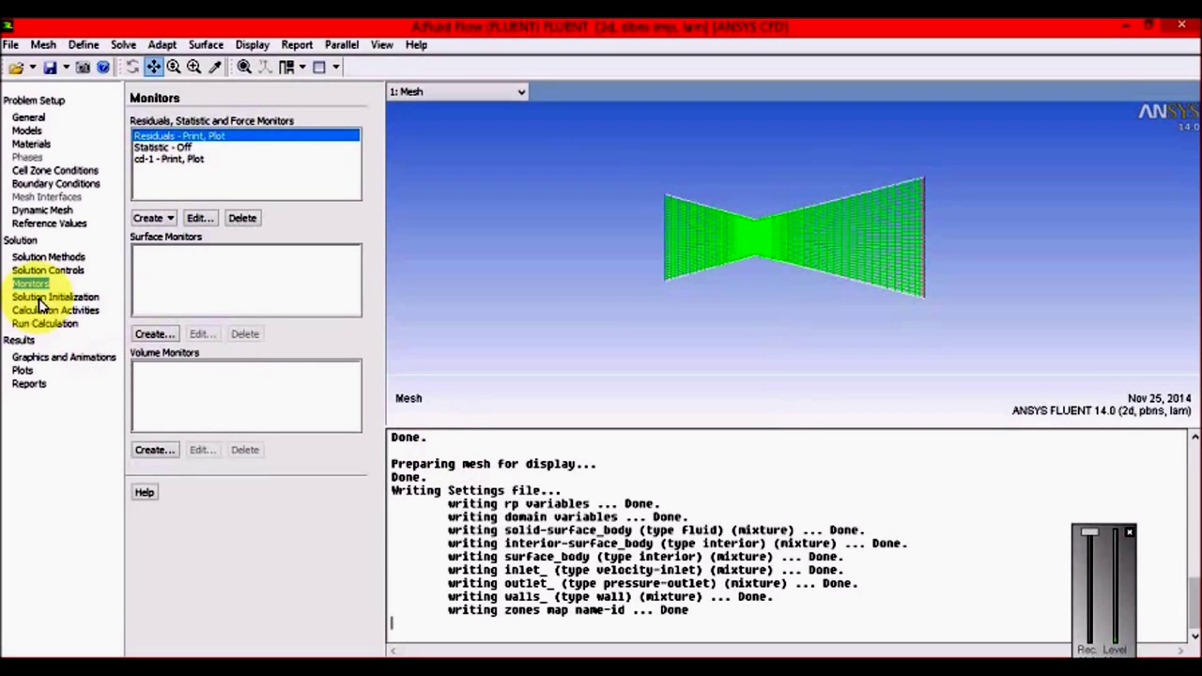
left_click(42, 298)
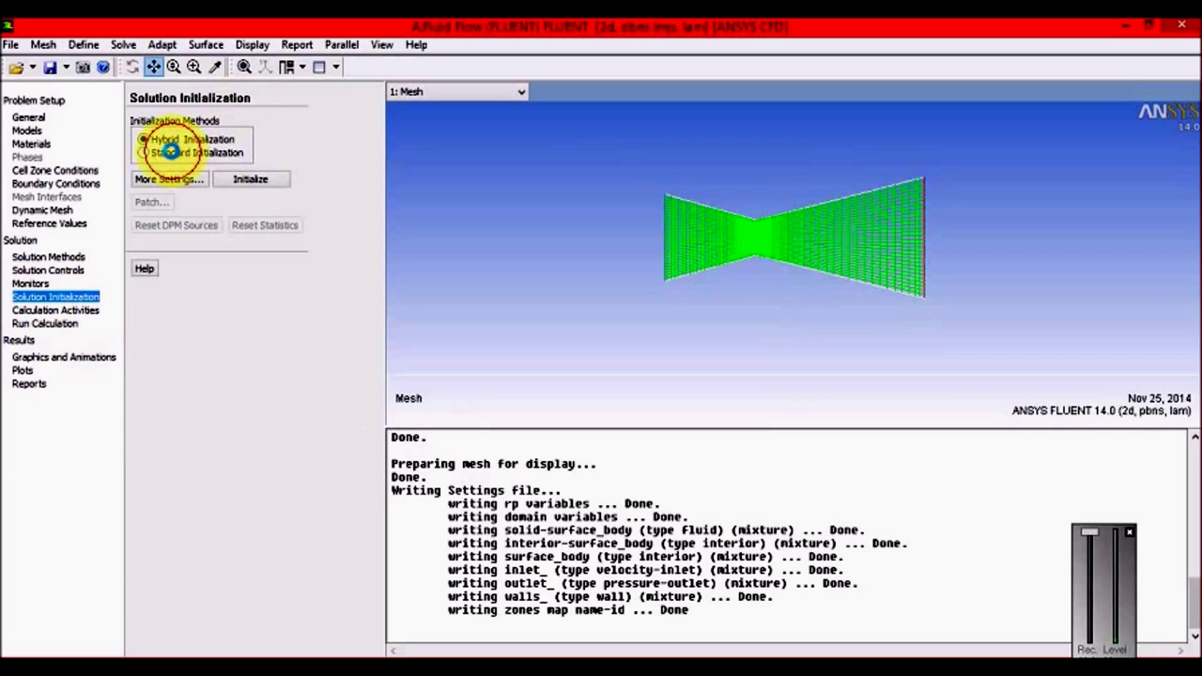
Run a standard initialization of the flow computed from inlet_.
left_click(169, 152)
left_click(249, 193)
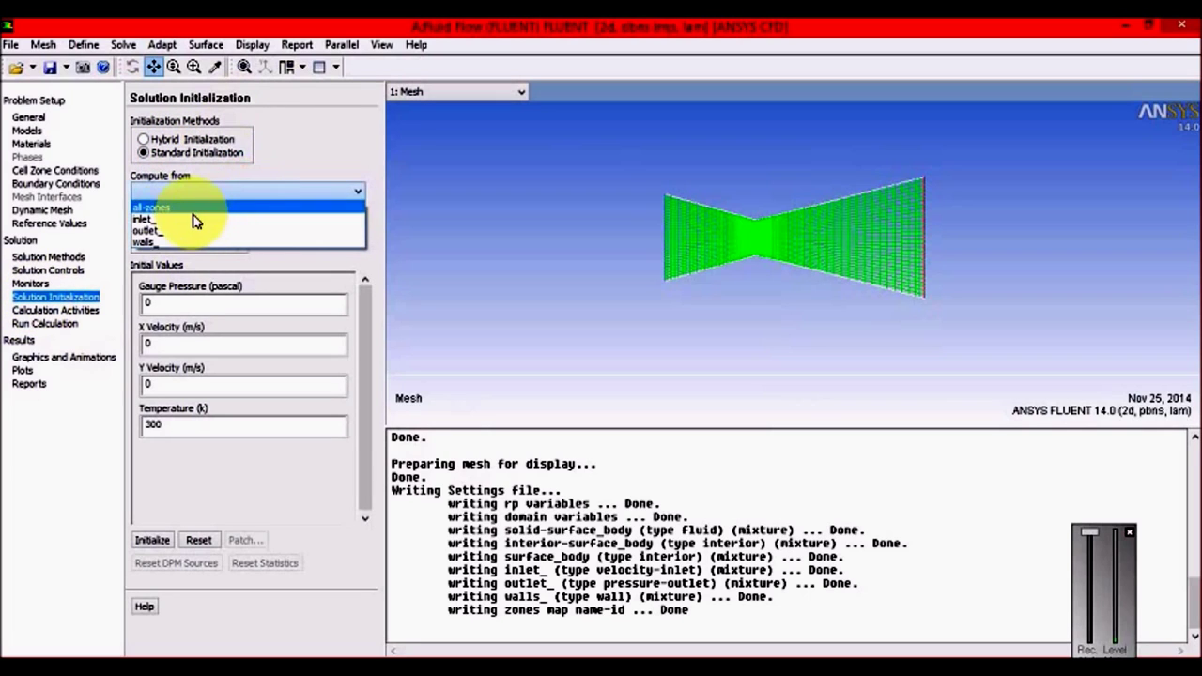
left_click(160, 219)
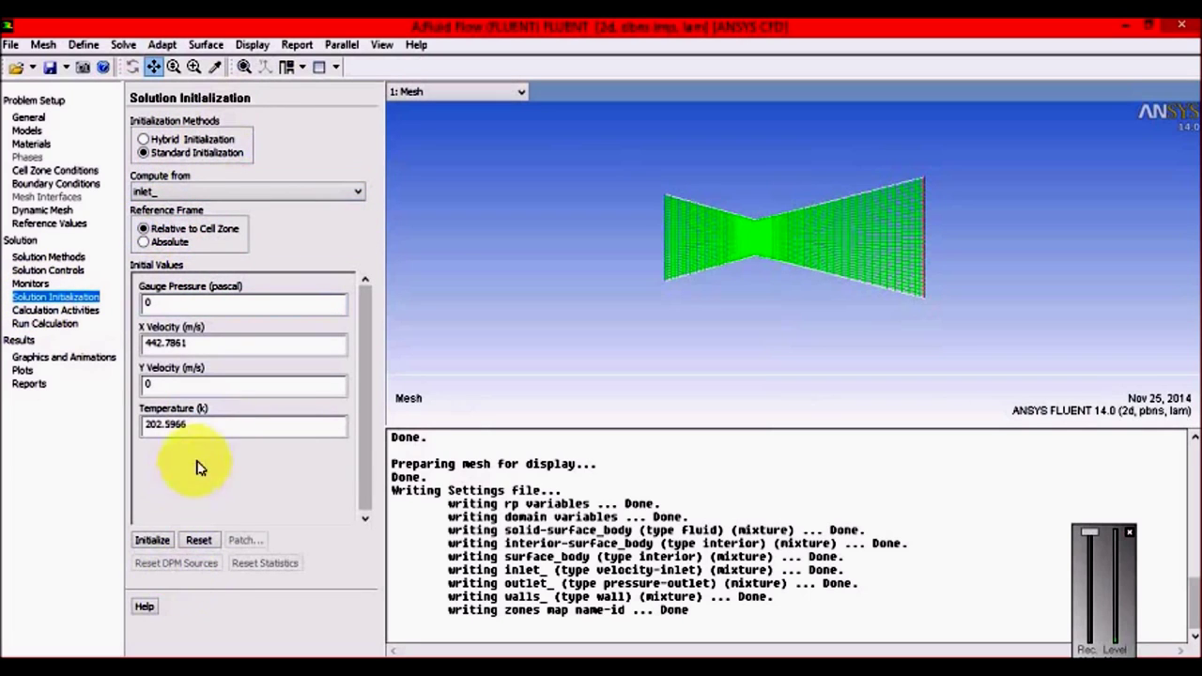
left_click(152, 540)
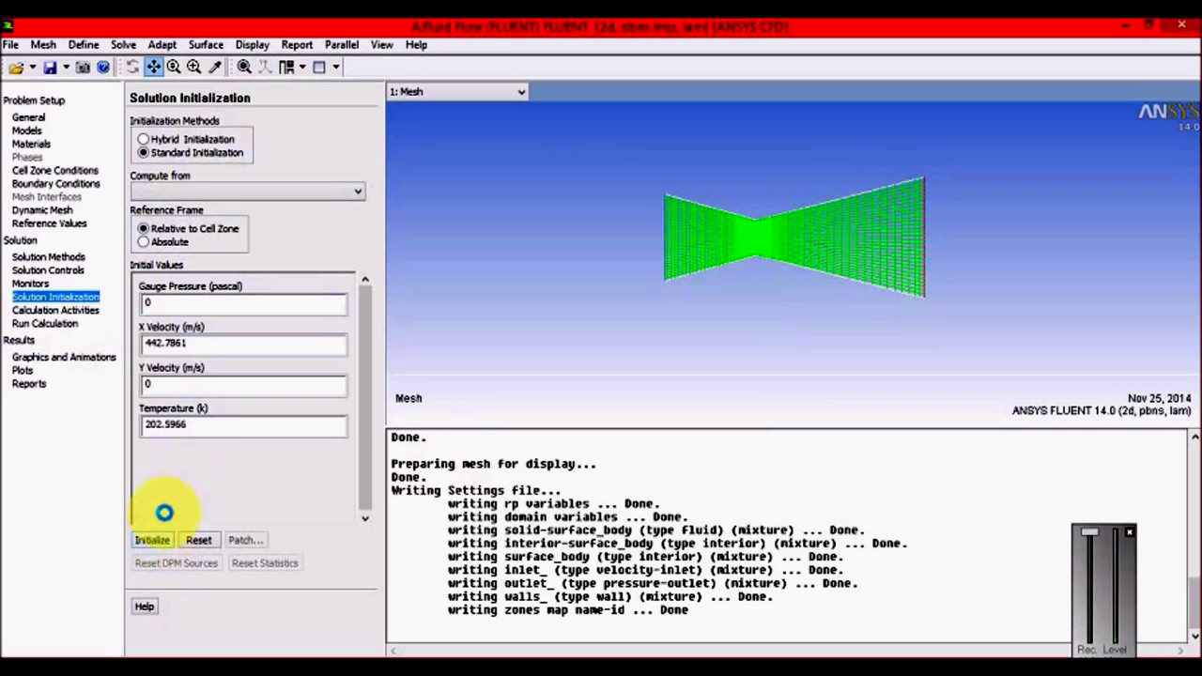
Compute reference values from inlet_ with solid-surface_body as the reference zone.
left_click(49, 223)
left_click(251, 137)
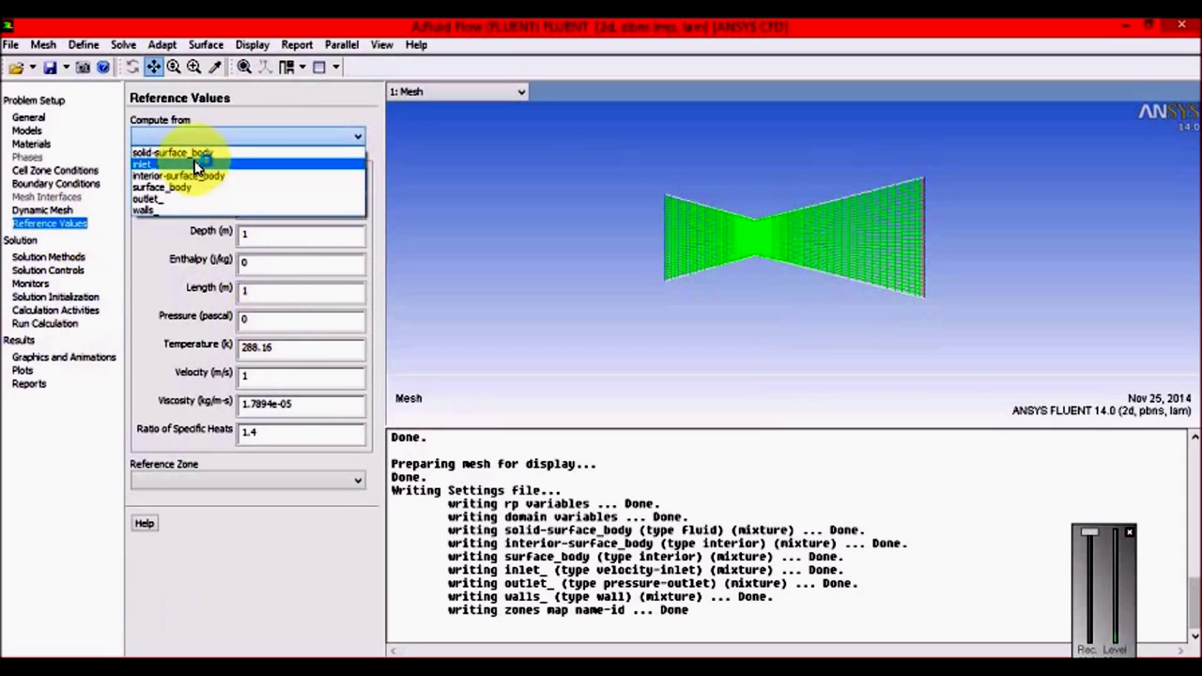
left_click(196, 165)
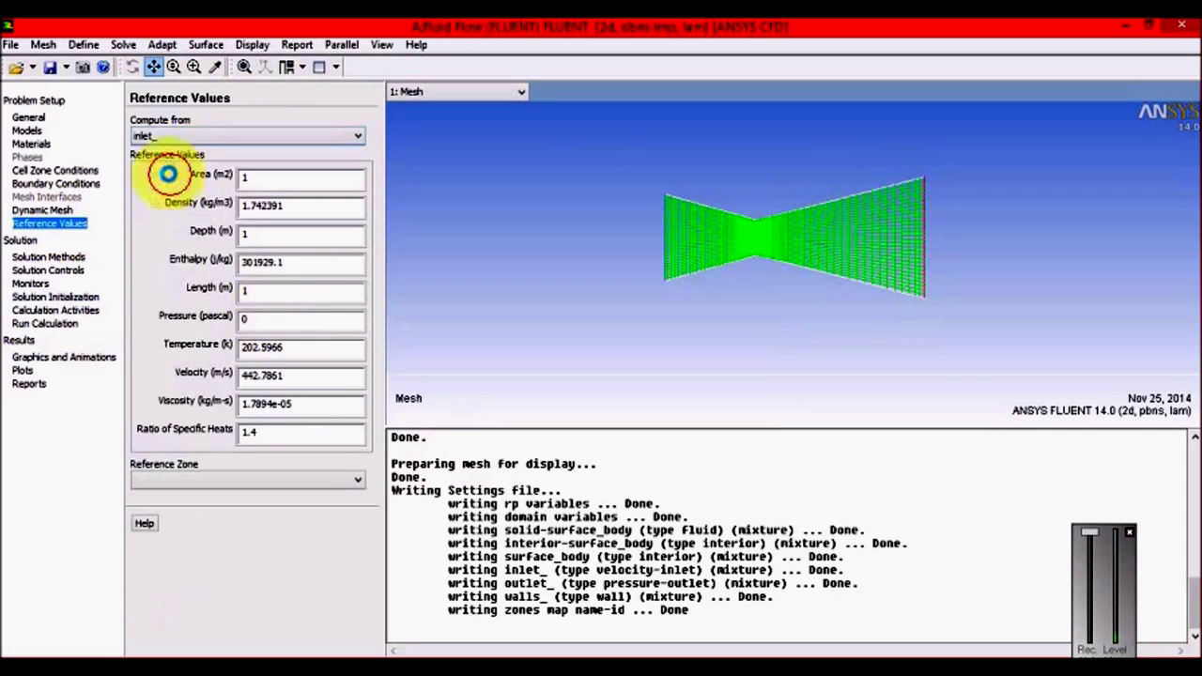
left_click(275, 483)
left_click(221, 505)
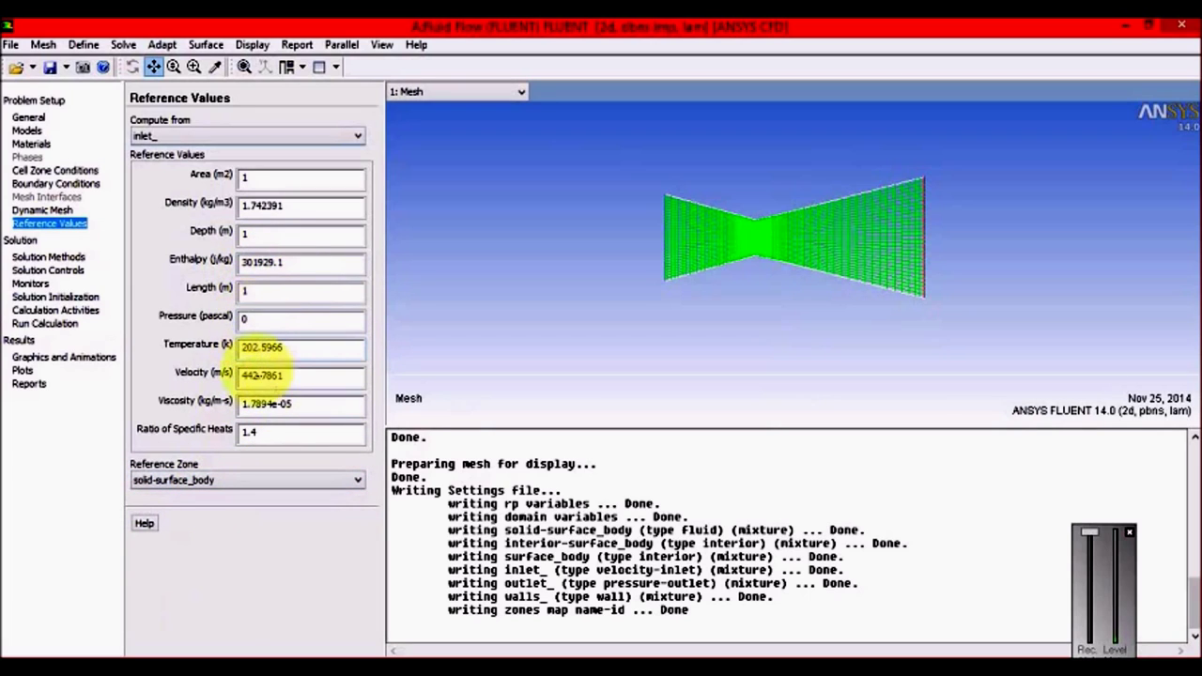
left_click_drag(293, 375, 214, 383)
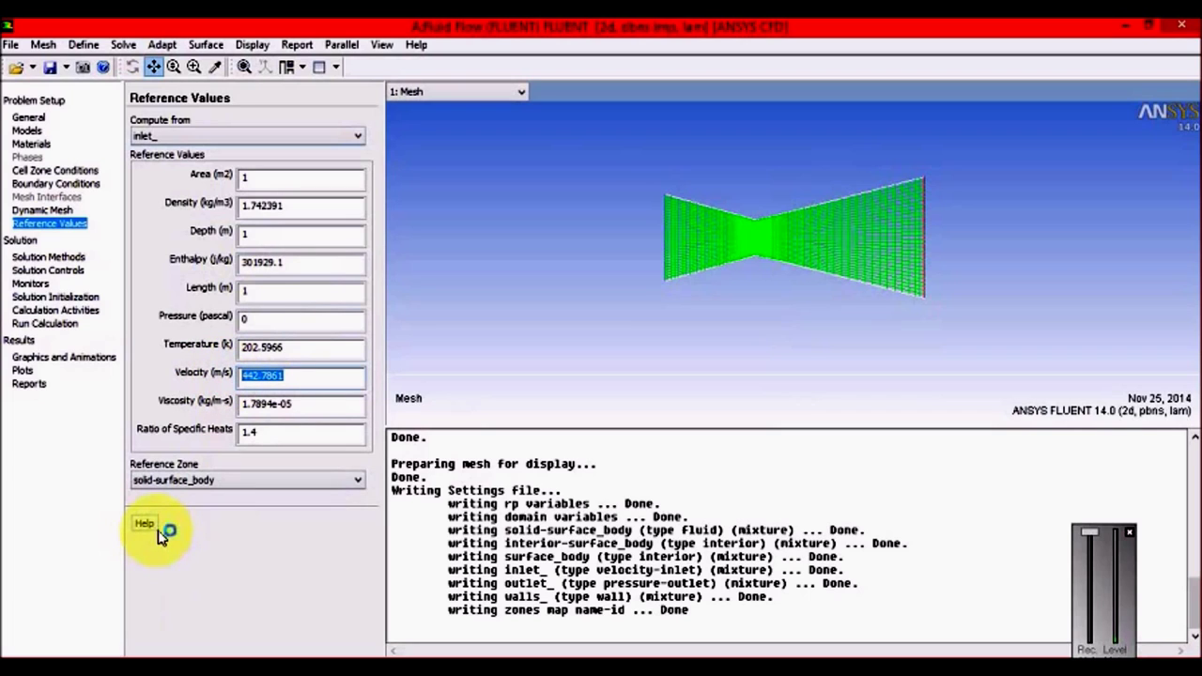
left_click(72, 297)
left_click(219, 191)
left_click(202, 218)
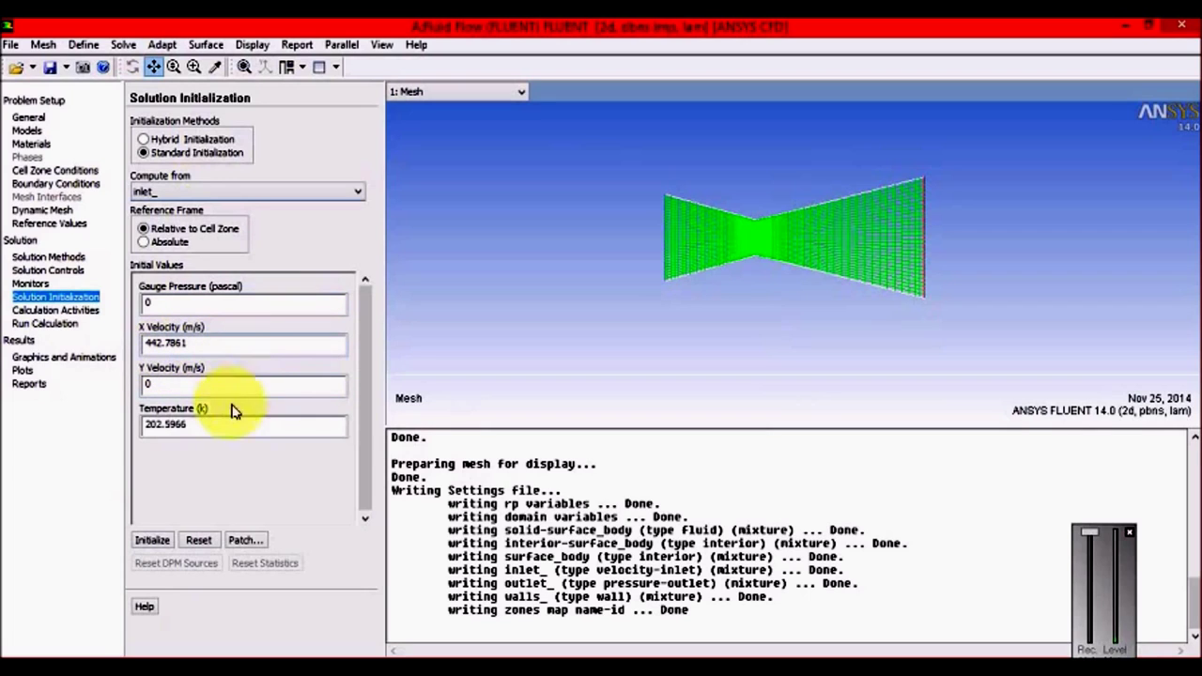
left_click(49, 323)
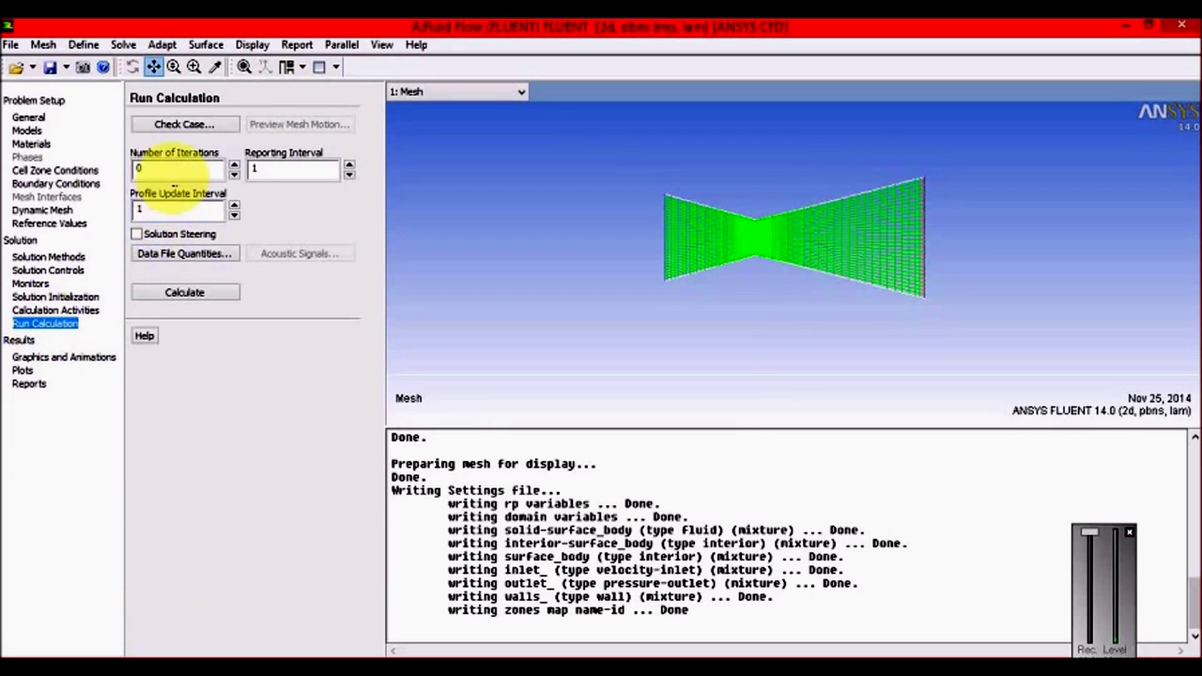
Run 500 iterations until the solution converges near iteration 210 with Cd about 0.0317.
double_click(174, 169)
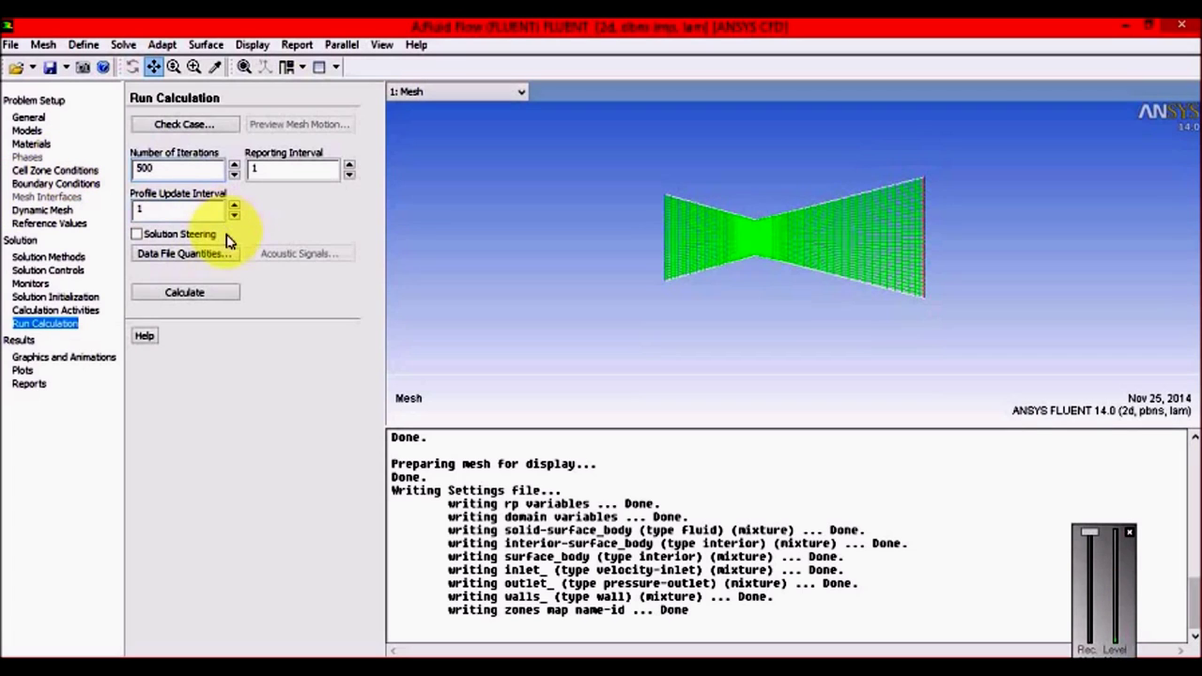
left_click(206, 294)
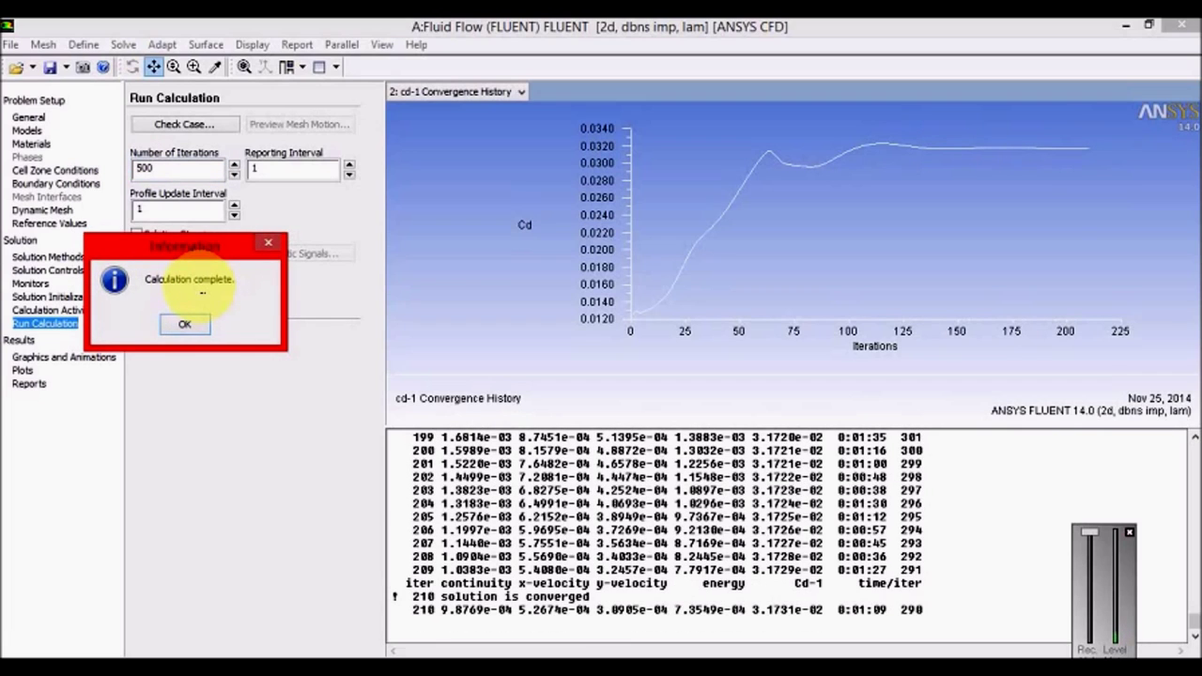
left_click(184, 324)
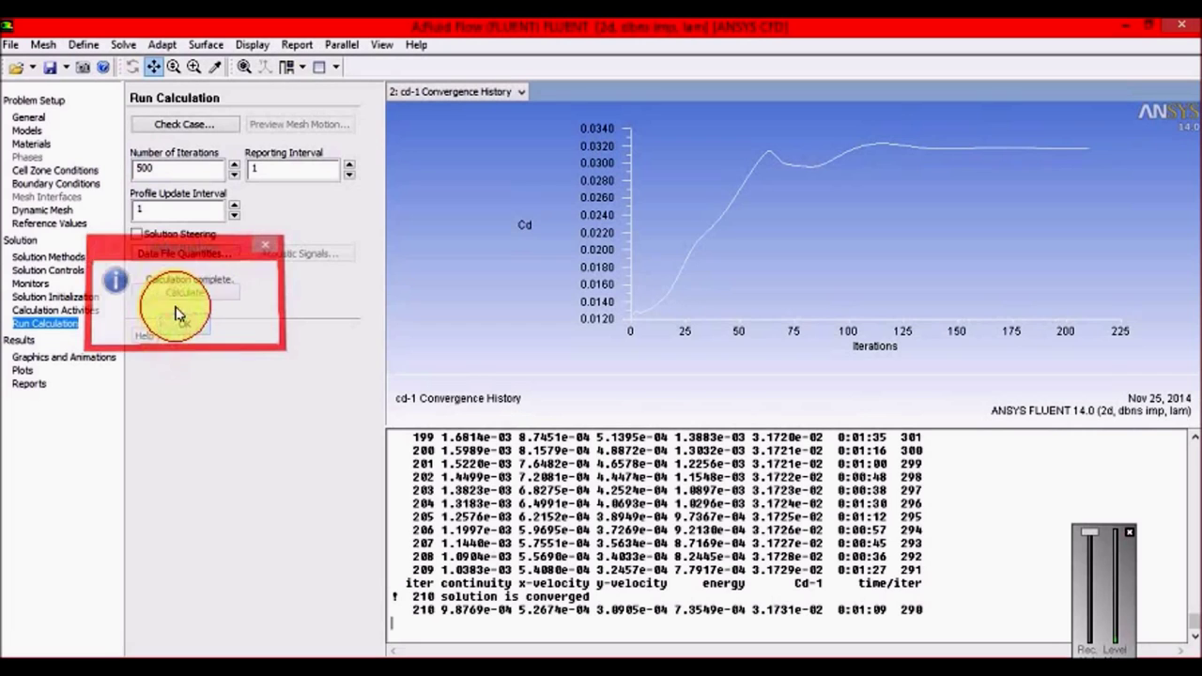
left_click(173, 291)
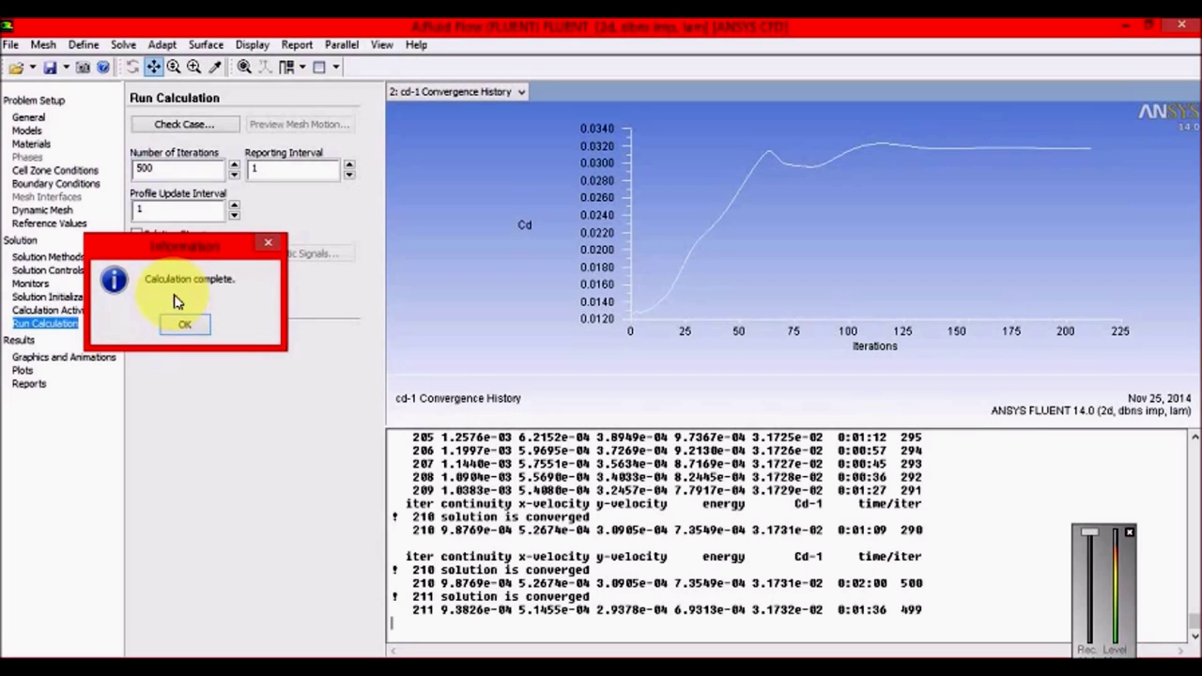
left_click(184, 323)
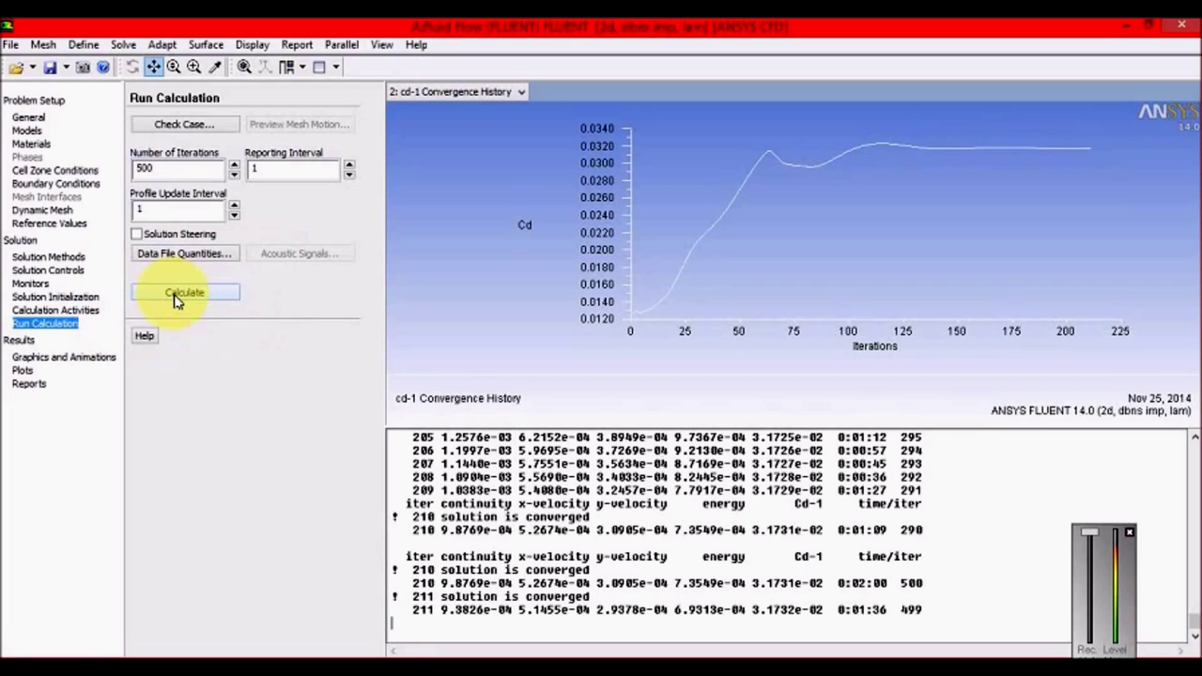
left_click(62, 357)
Display filled static-pressure contours over all nozzle surfaces.
left_click(167, 148)
double_click(167, 147)
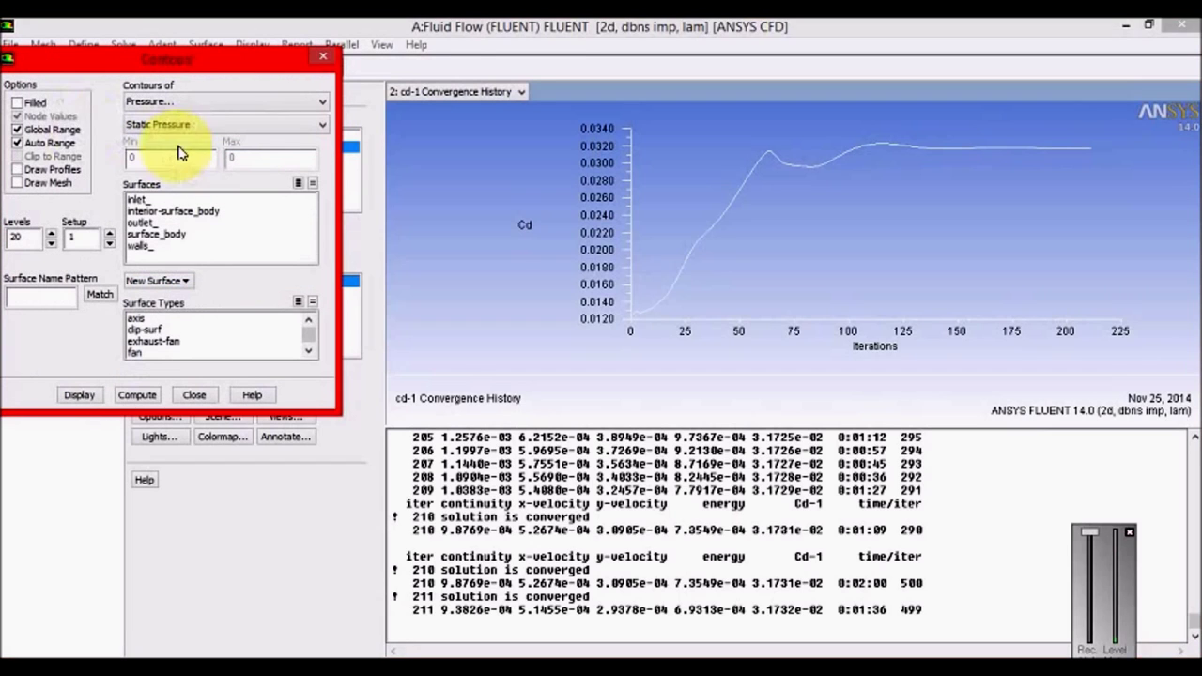
left_click(299, 183)
left_click(84, 395)
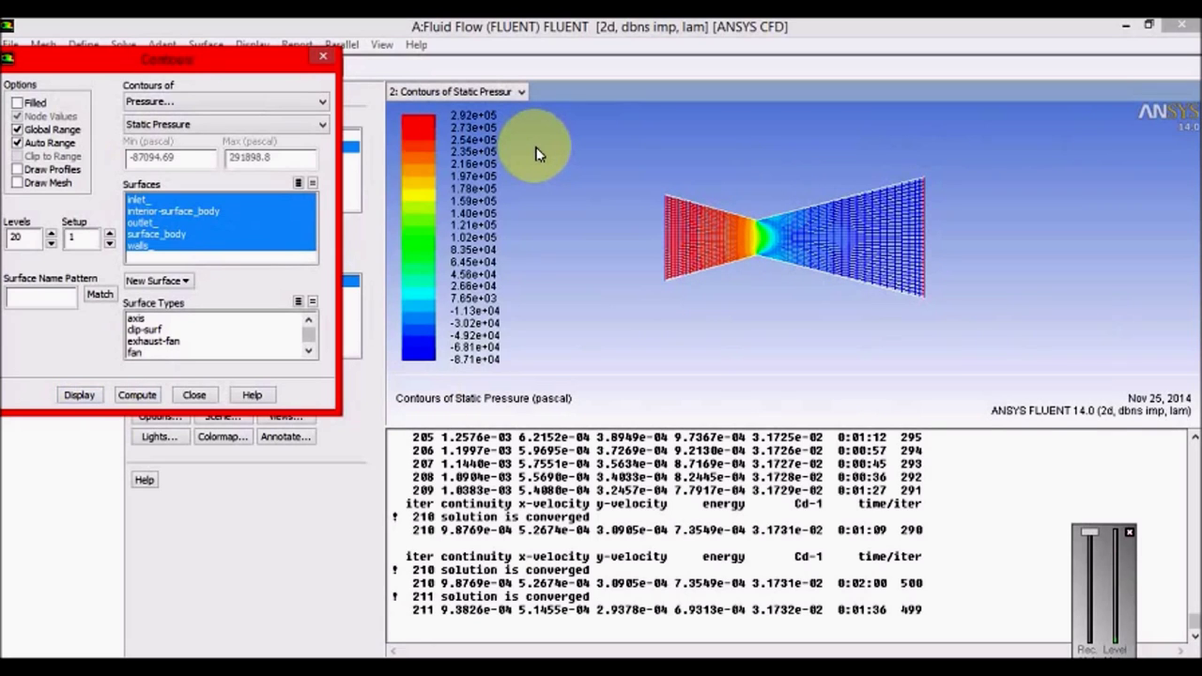
left_click(314, 186)
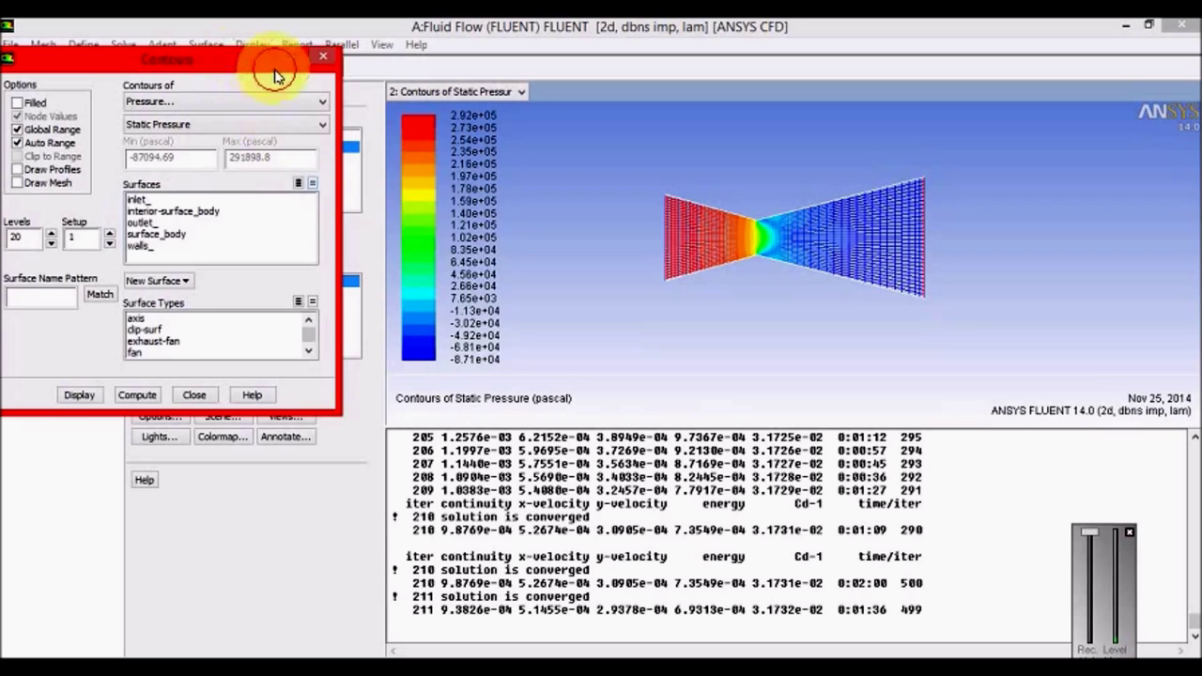
left_click_drag(274, 60, 342, 69)
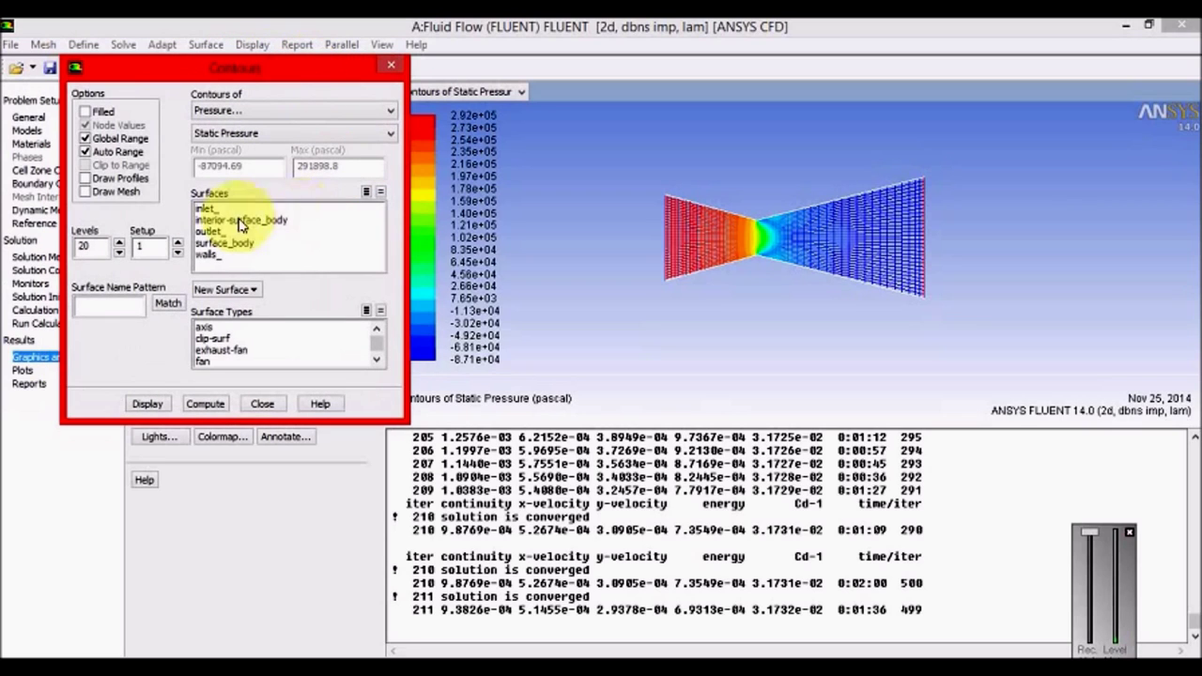
left_click(105, 113)
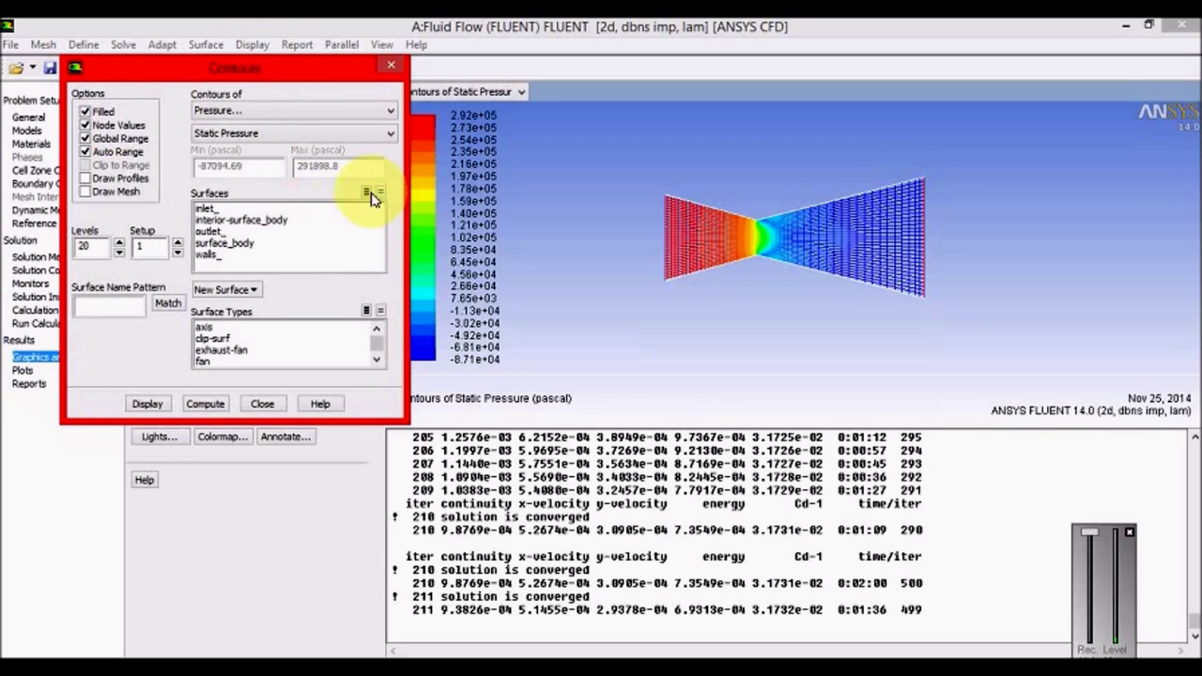
left_click(368, 193)
left_click(379, 192)
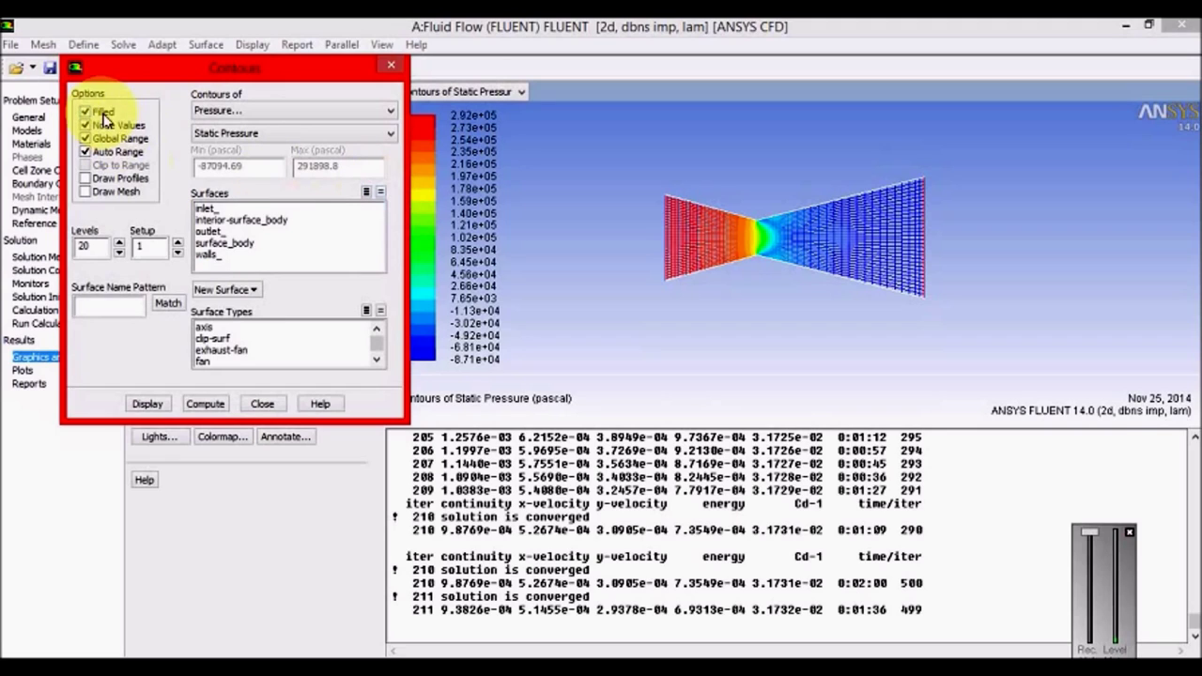
left_click(147, 402)
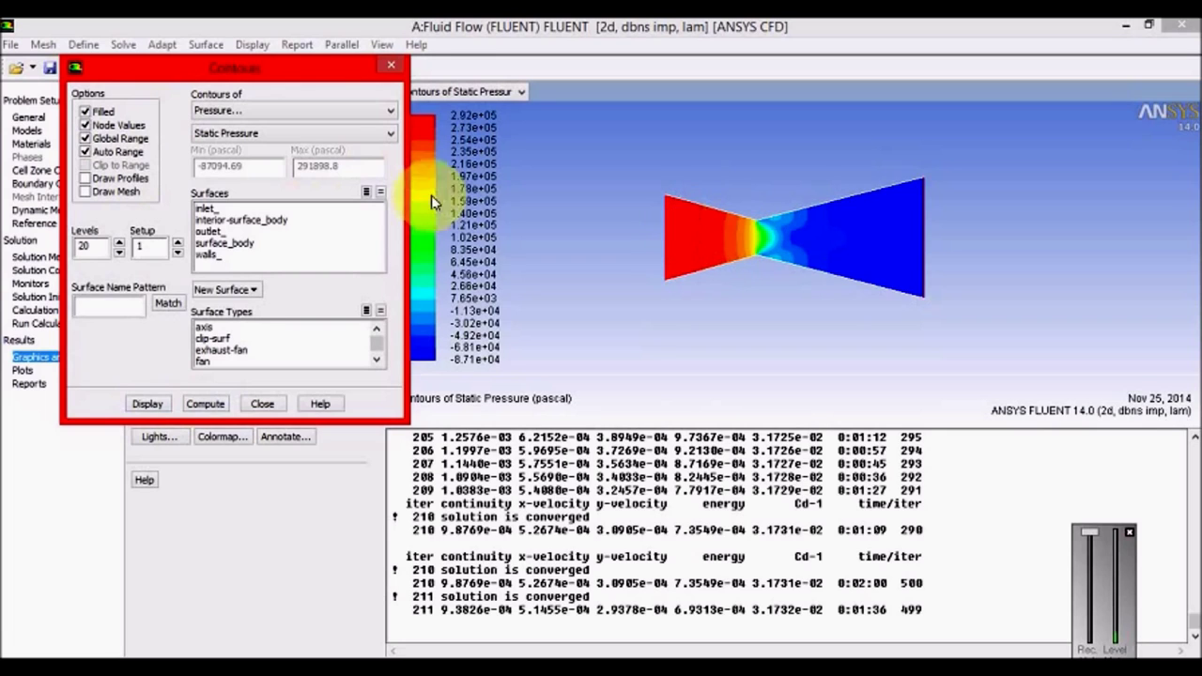
left_click_drag(309, 74, 235, 139)
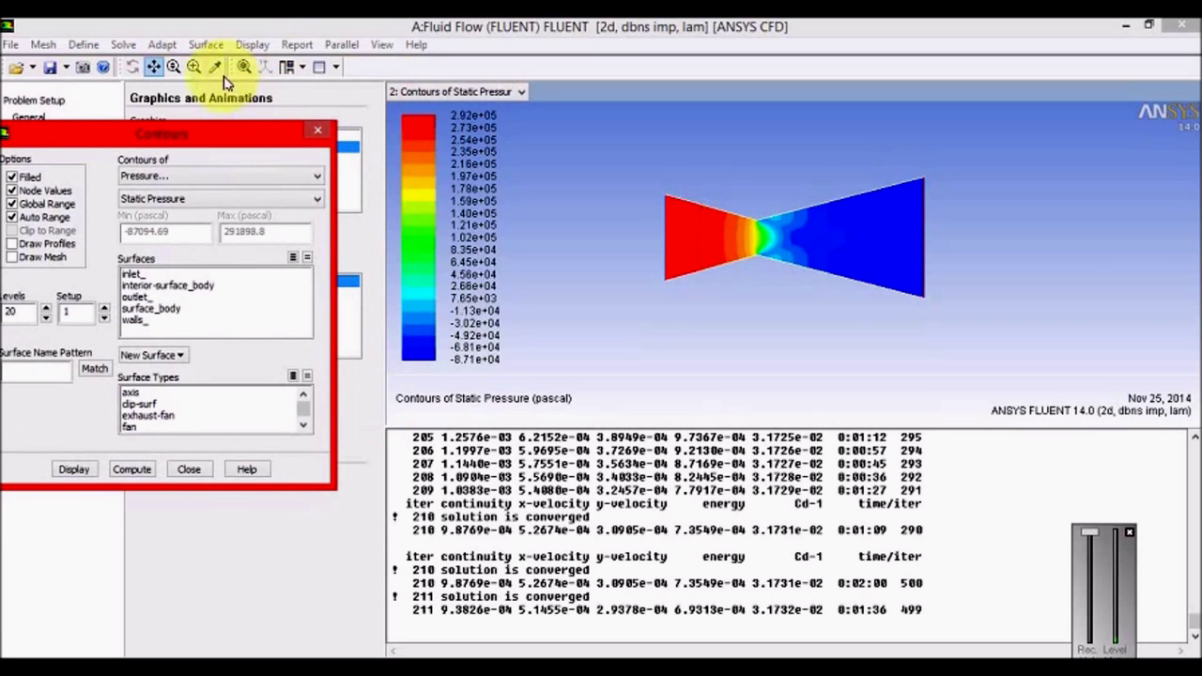
Zoom into a box around the nozzle so the pressure contours fill the graphics view.
left_click(193, 68)
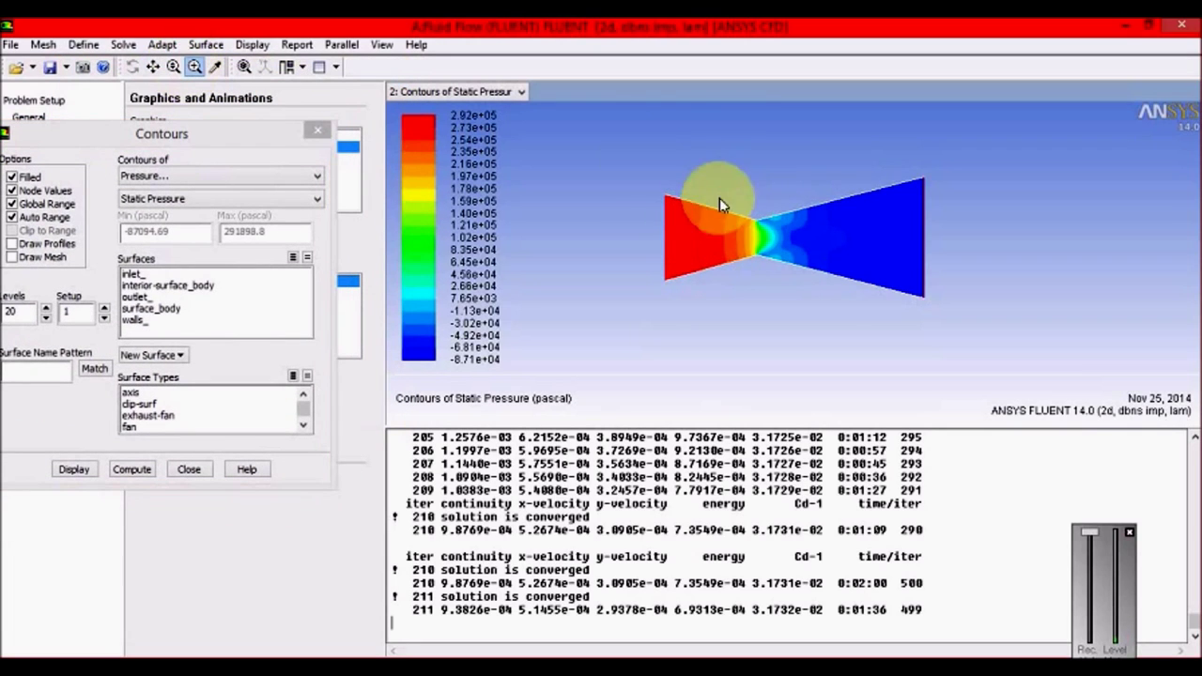
left_click_drag(608, 150, 1045, 354)
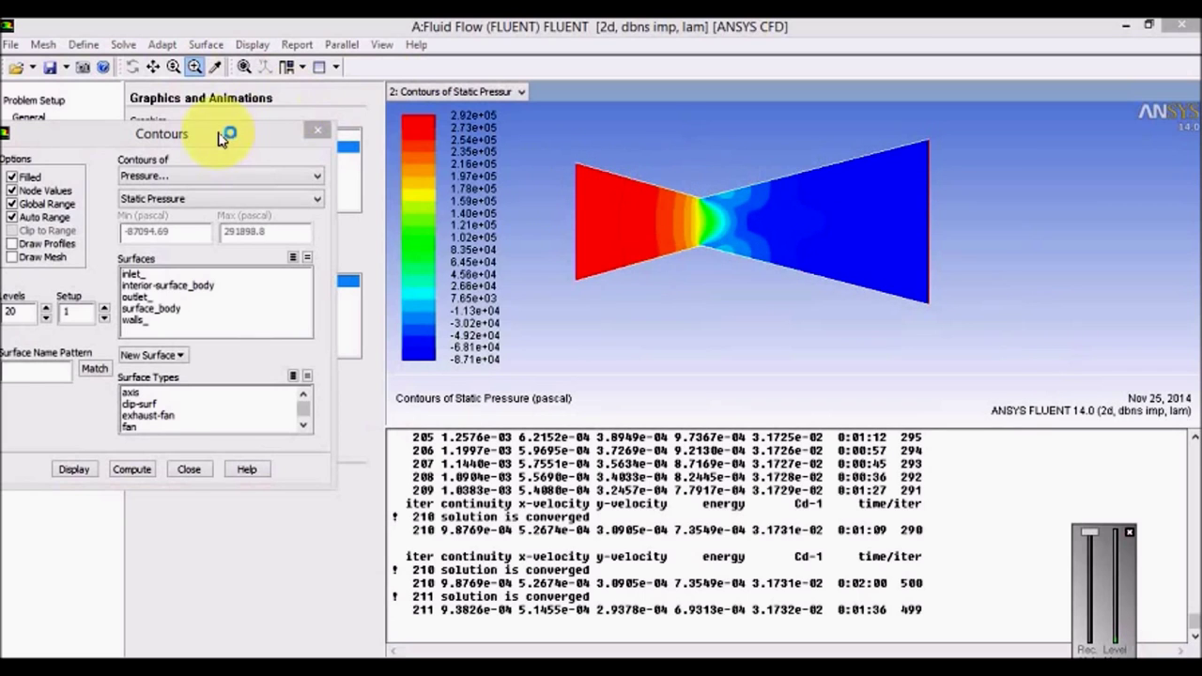
left_click_drag(216, 130, 250, 72)
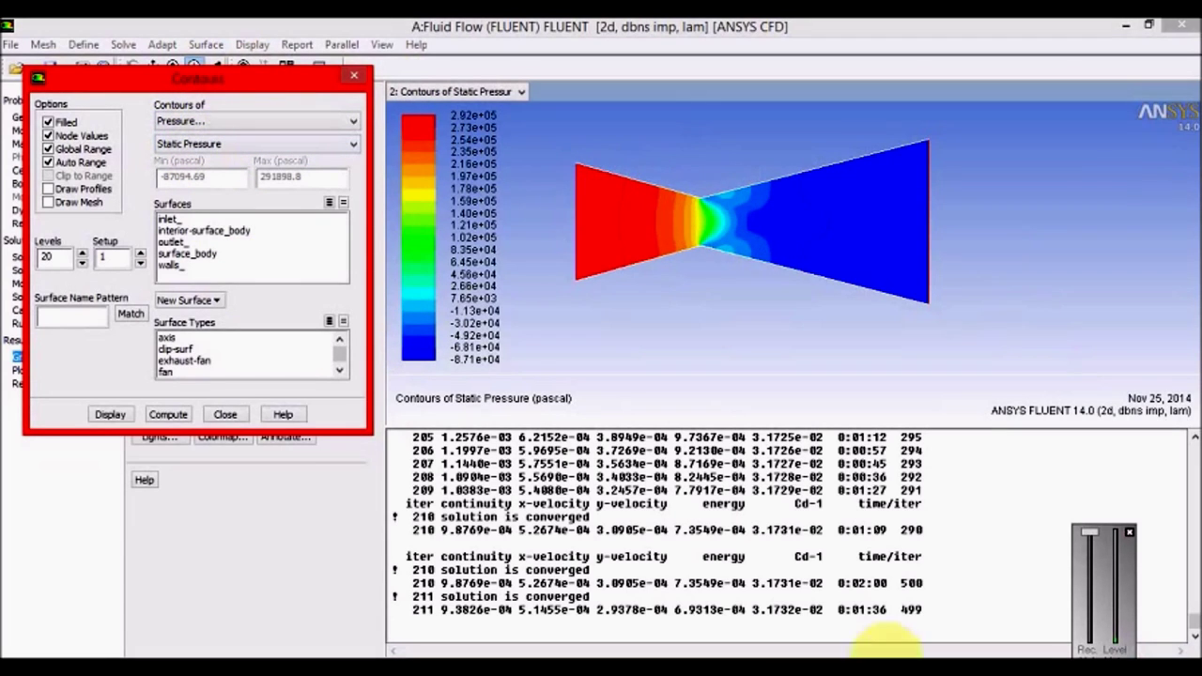
left_click(887, 657)
scroll(522, 447, "down", 1)
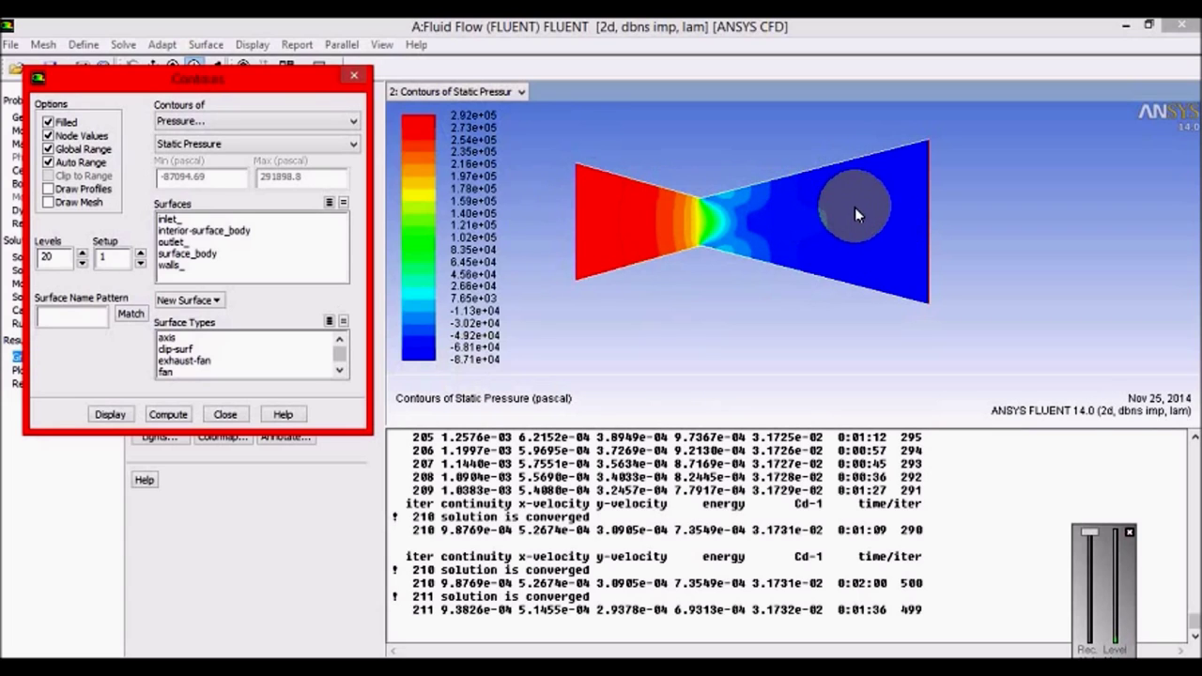
Plot Mach number contours (0.174 to 2.82), then switch to the PowerPoint nozzle slide.
left_click(241, 124)
left_click(220, 158)
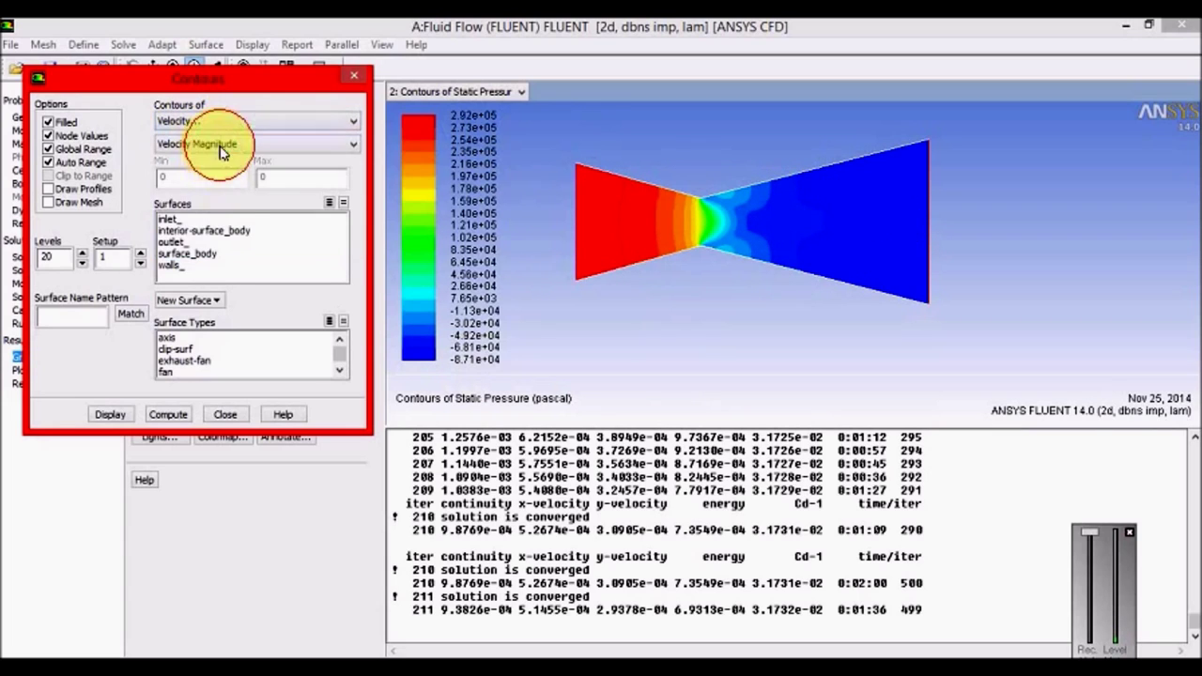
left_click(222, 146)
left_click(202, 230)
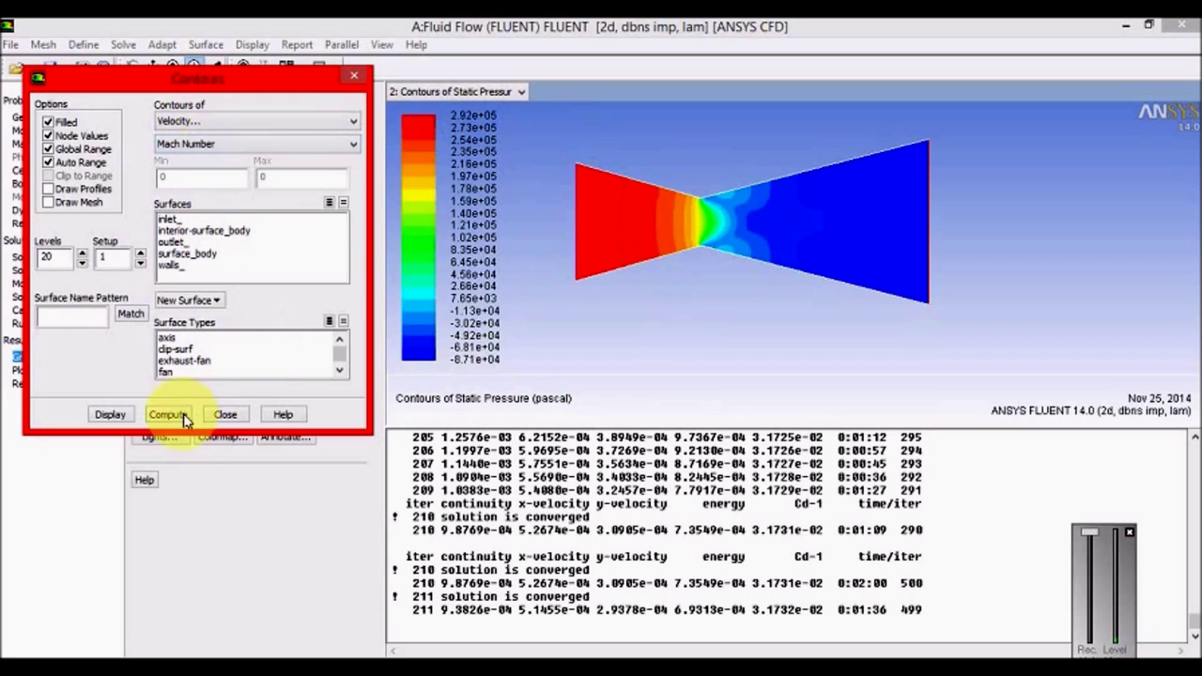
left_click(120, 415)
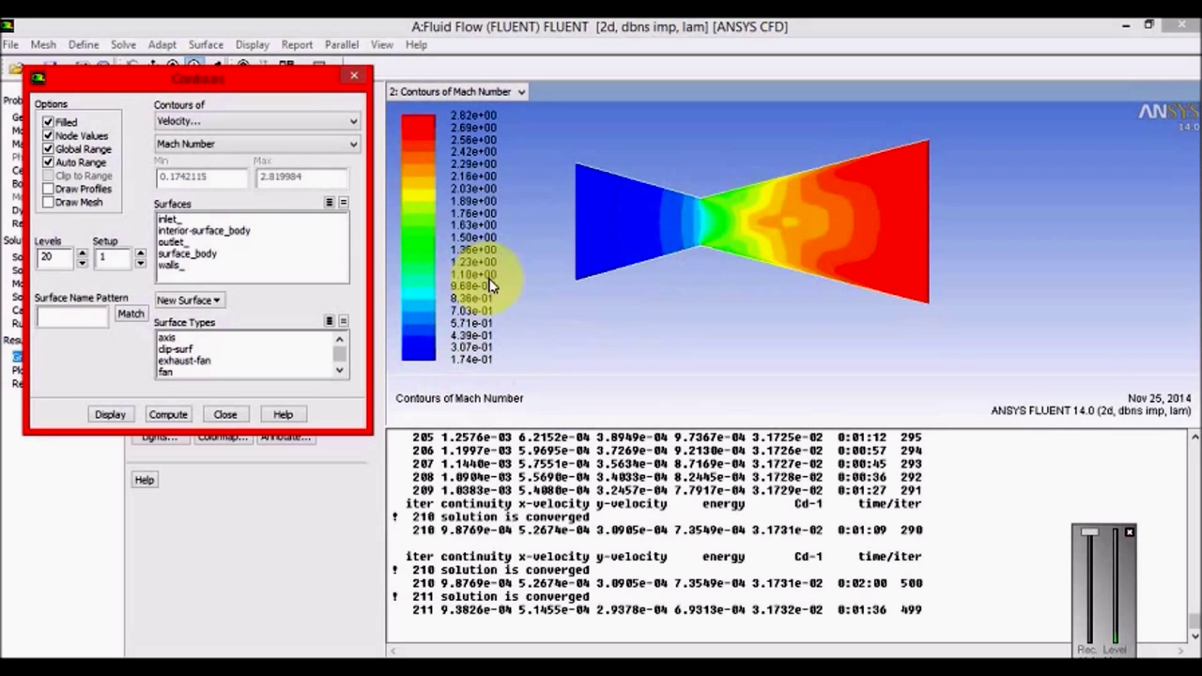
key("alt+Tab")
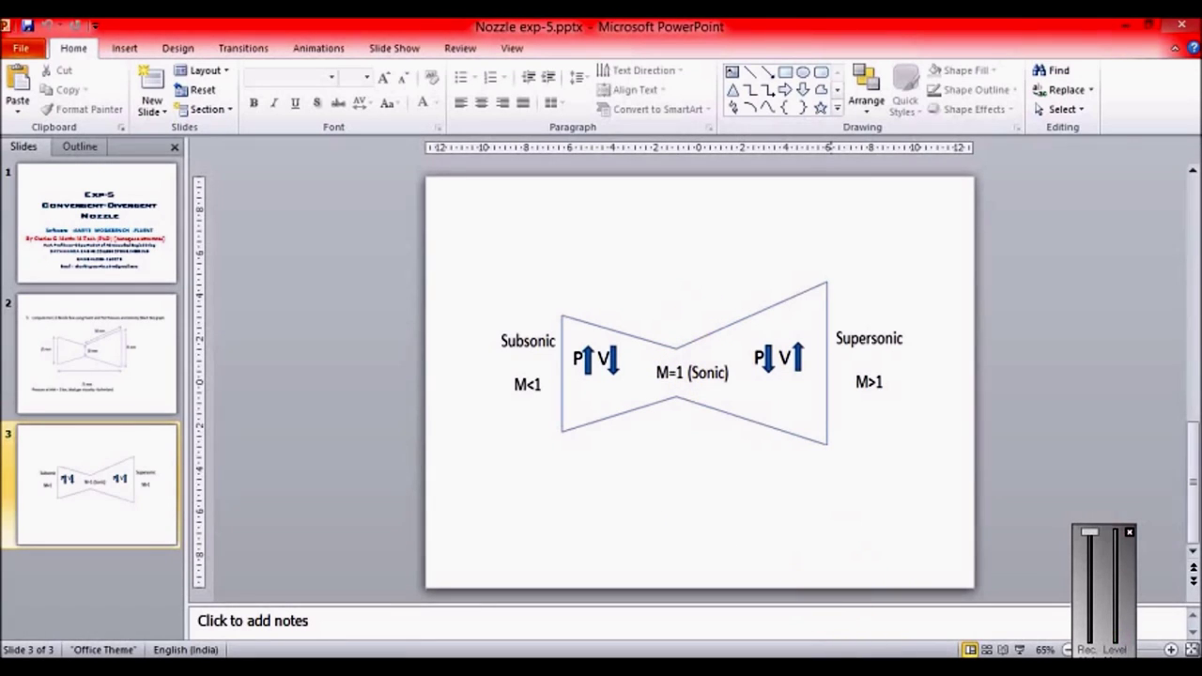
Switch from the PowerPoint slide back to Fluent's Mach number contour plot.
key("alt+Tab")
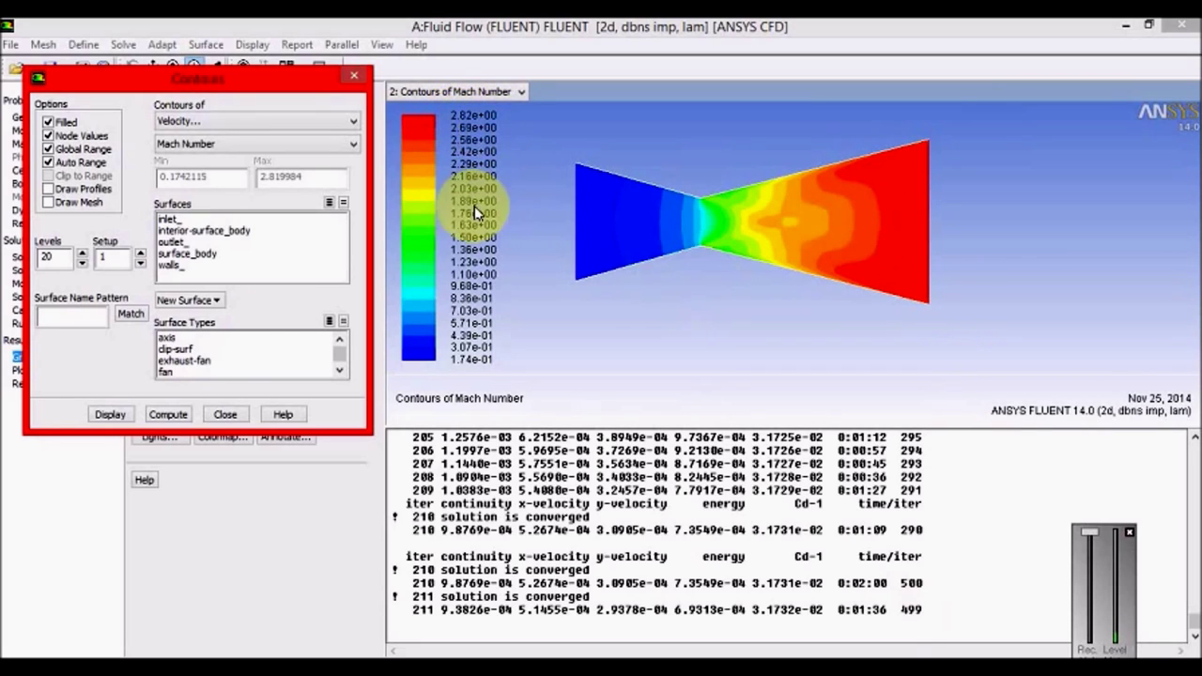
Save the Mach number contours over Velocity-Mach No.jpg on the Desktop, confirming the overwrite.
left_click(224, 415)
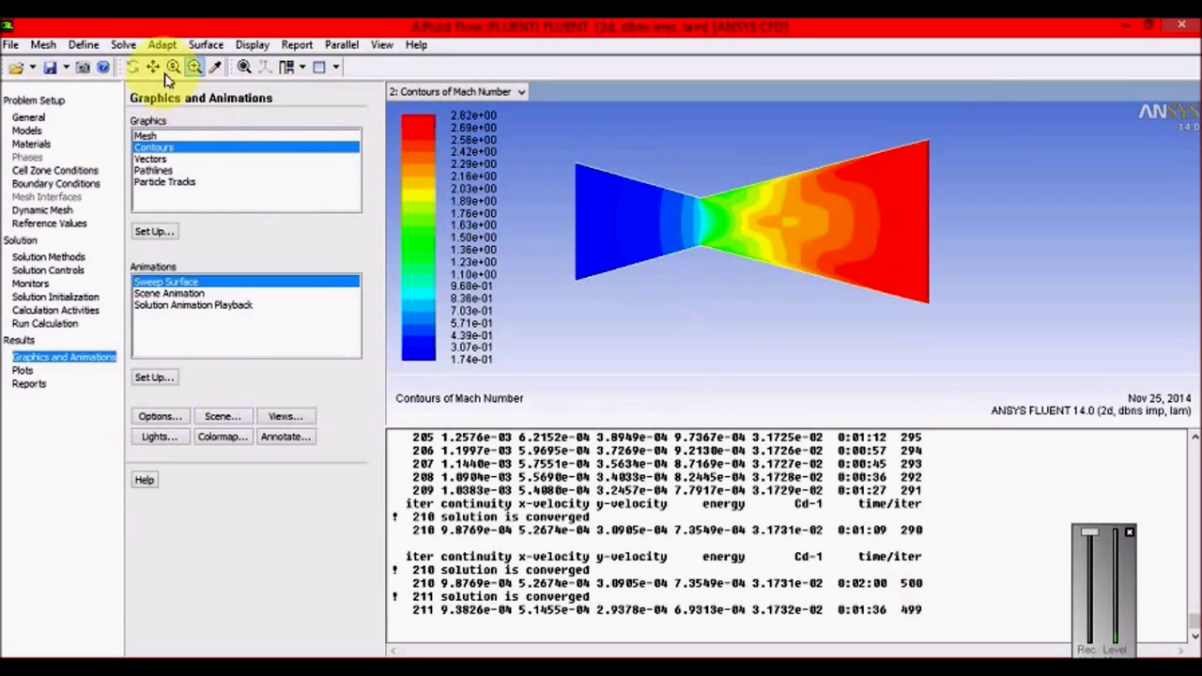
left_click(91, 67)
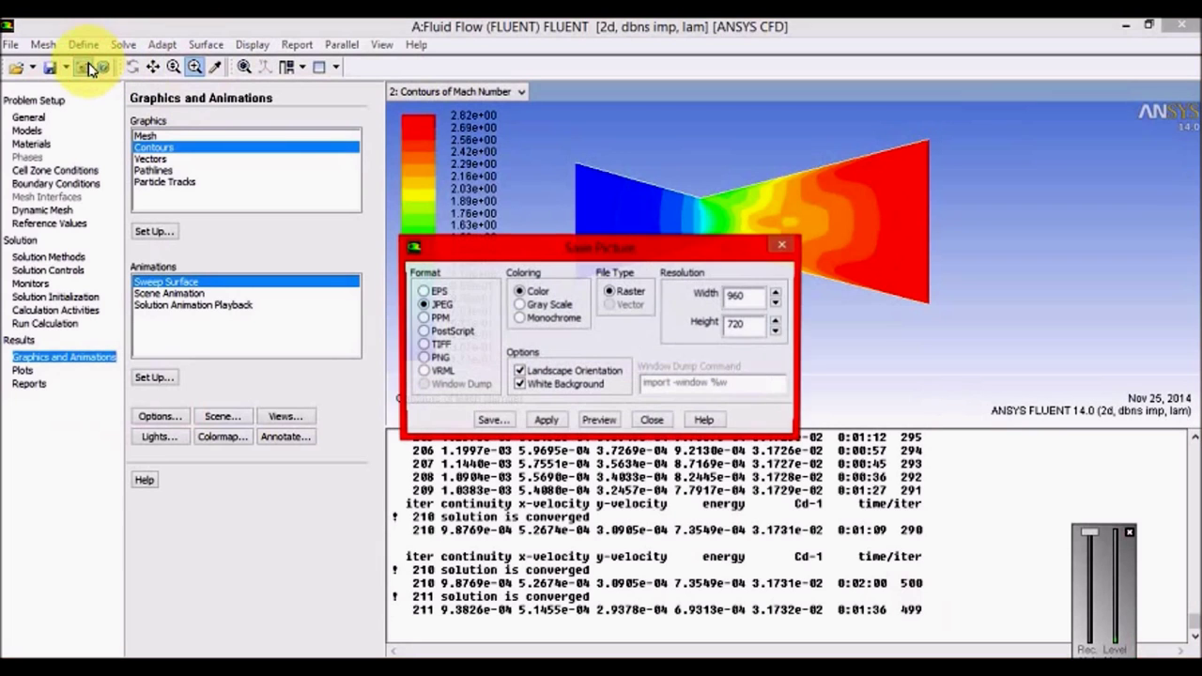
left_click(488, 422)
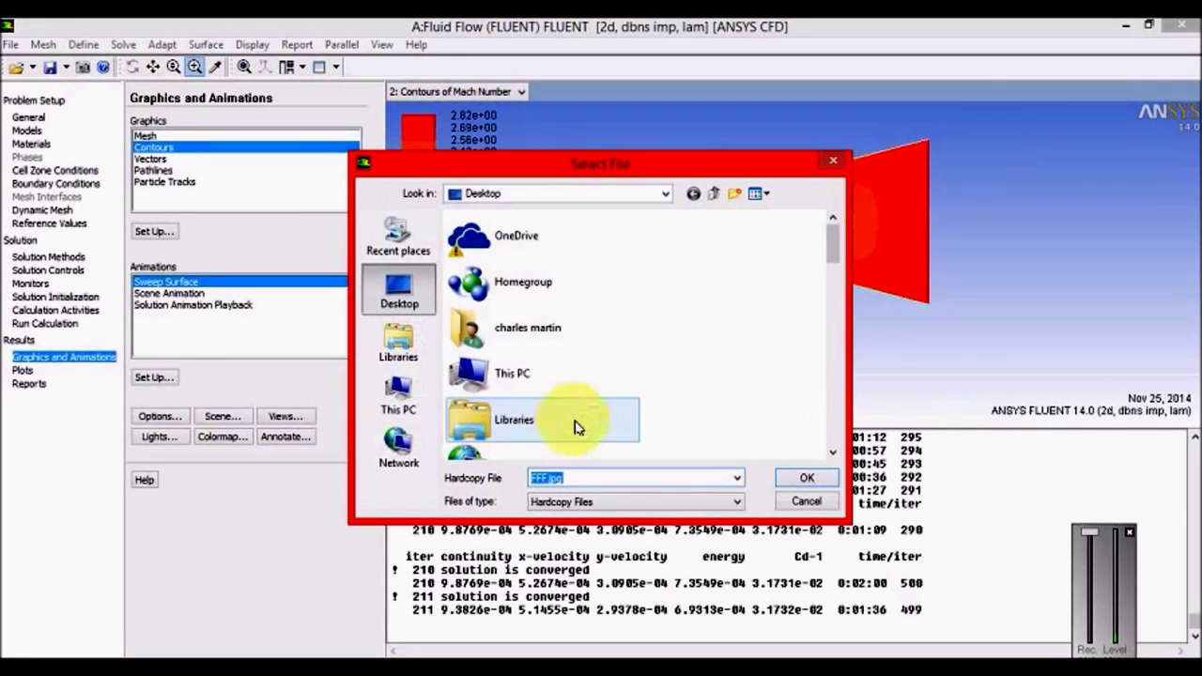
type("pr")
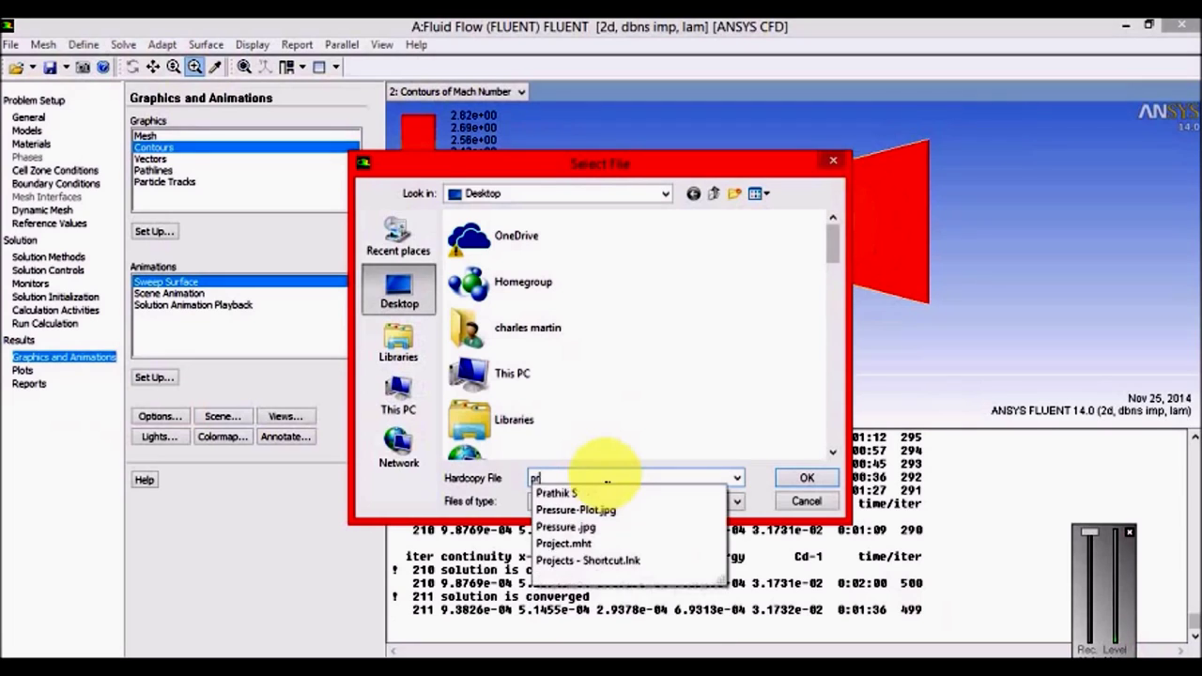
type("essure.")
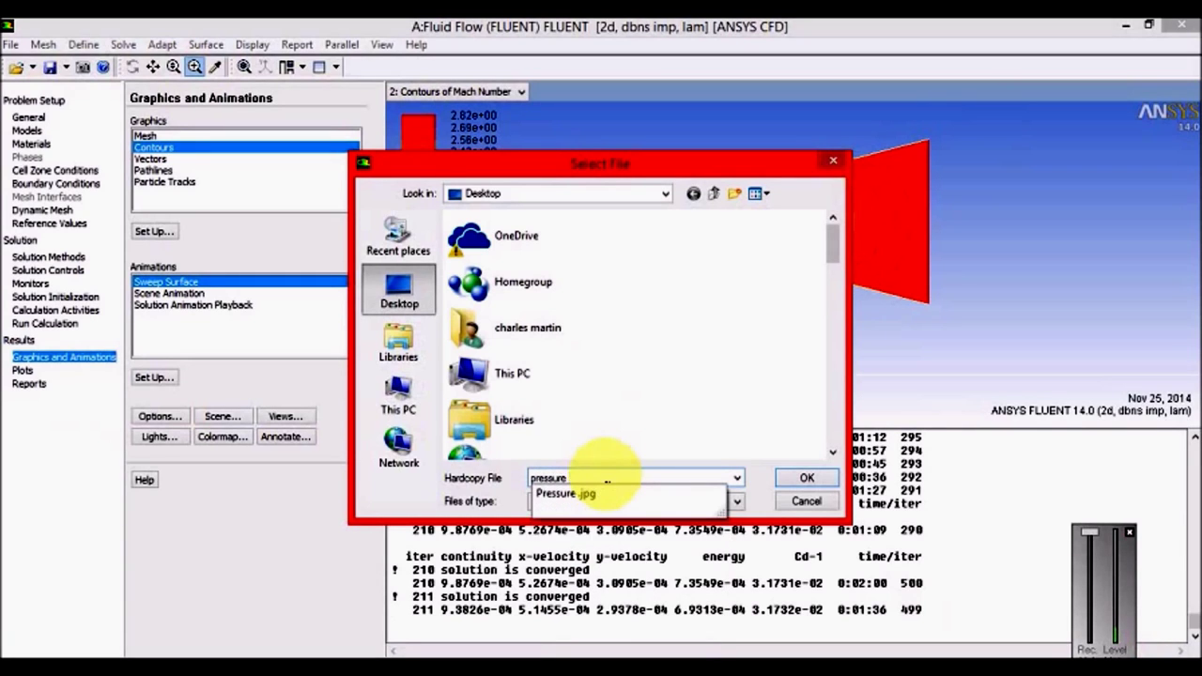
key("BackSpace")
key("BackSpace")
key("BackSpace")
key("BackSpace")
key("BackSpace")
key("BackSpace")
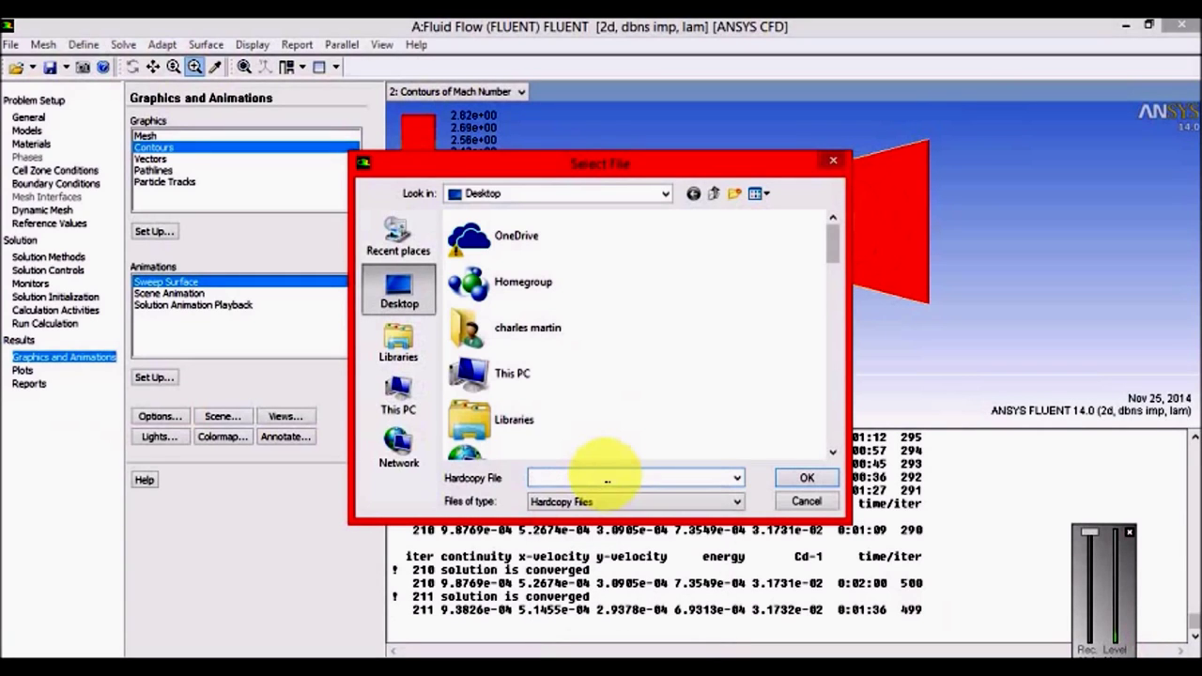
type("ve")
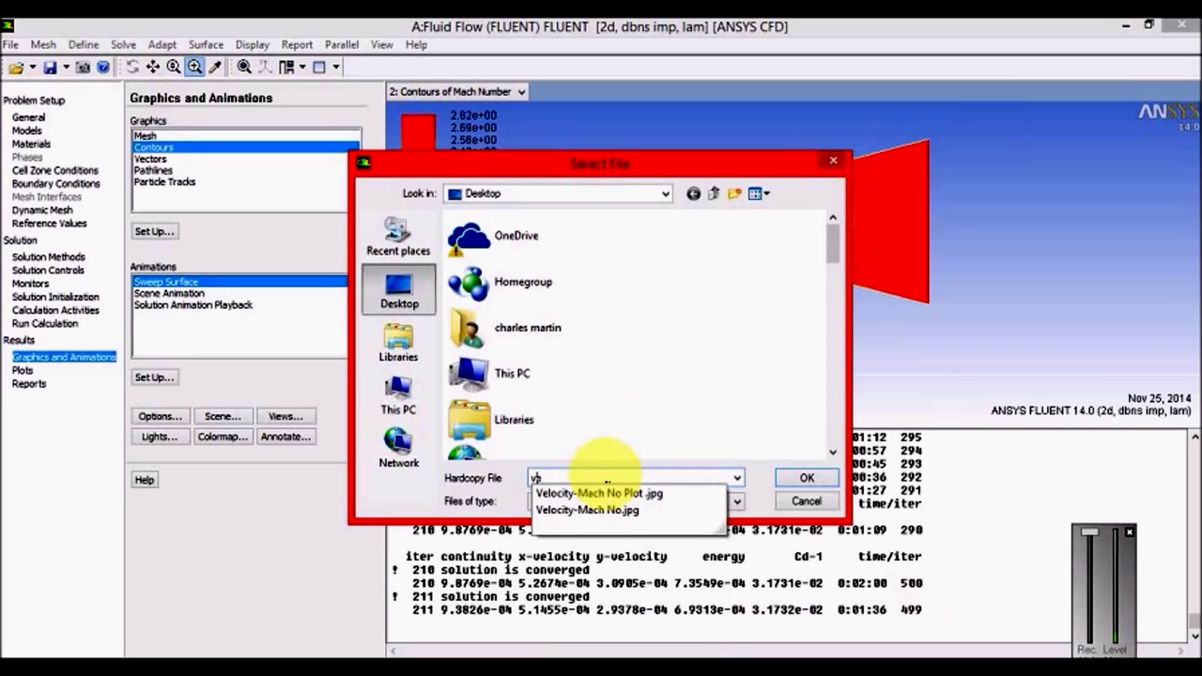
key("Down")
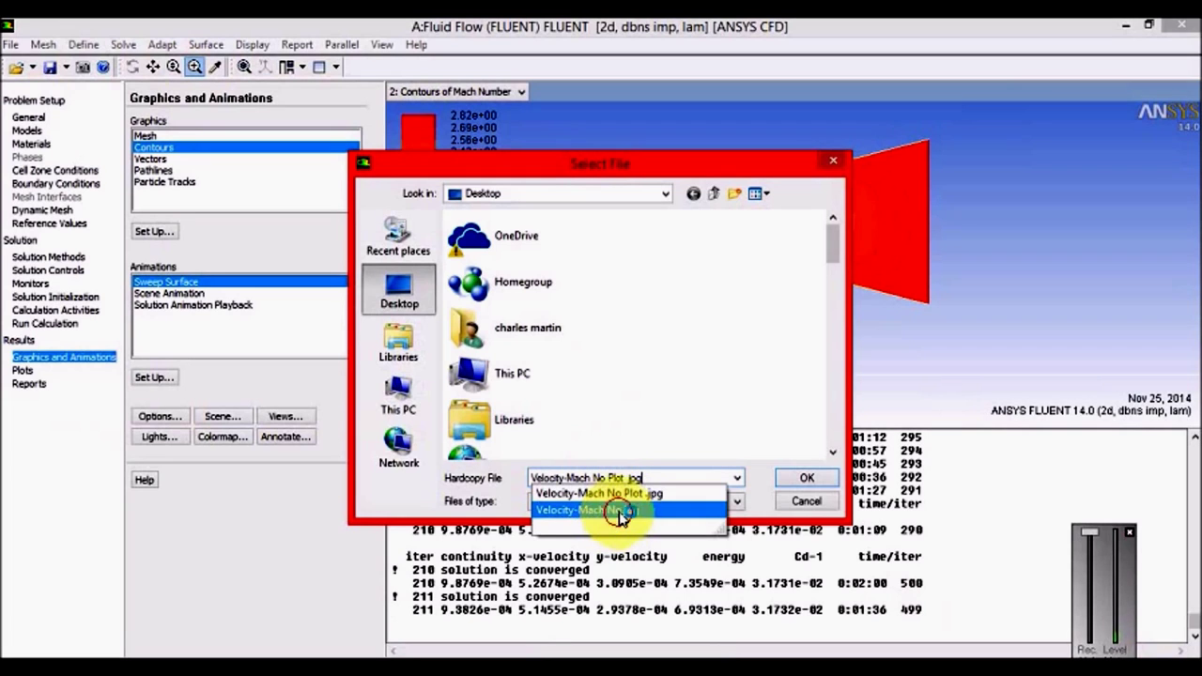
left_click(622, 510)
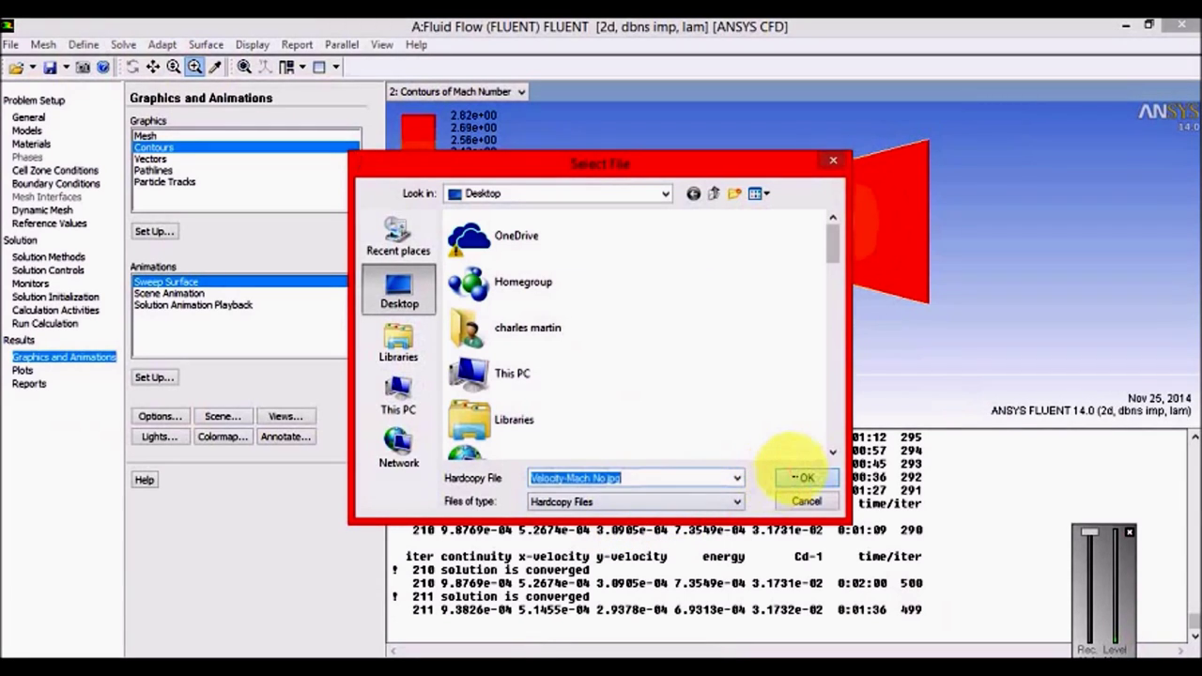
left_click(801, 478)
left_click(564, 376)
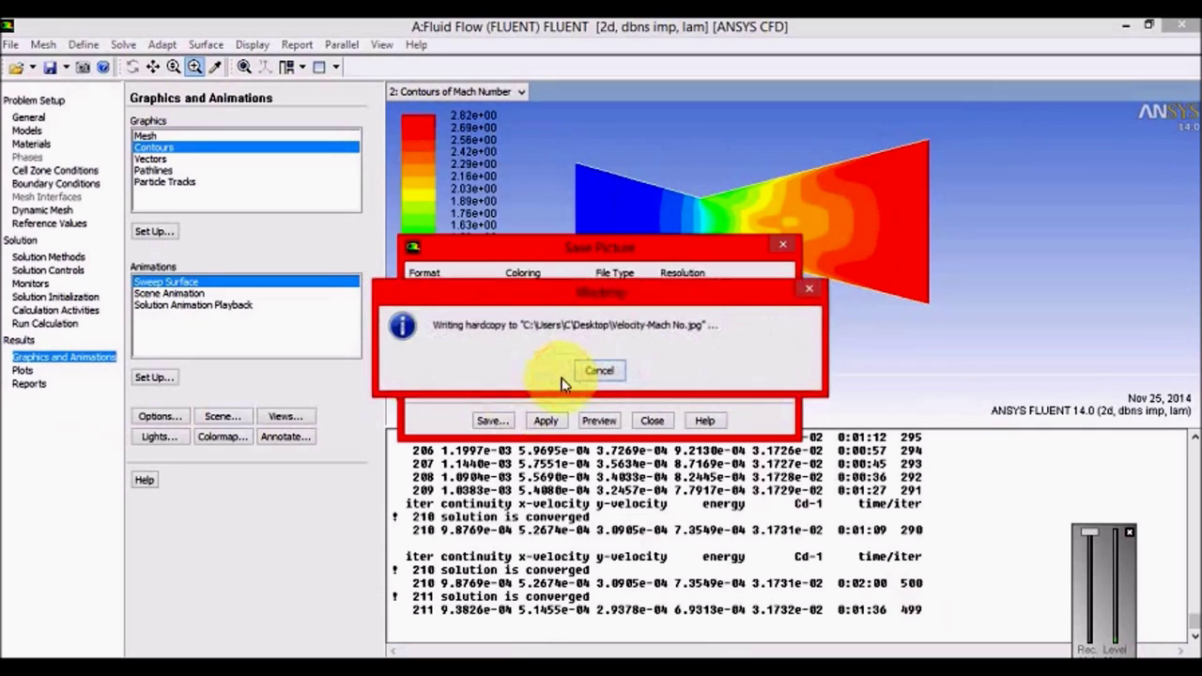
Display Pressure > Static Pressure contours across the nozzle.
left_click(787, 243)
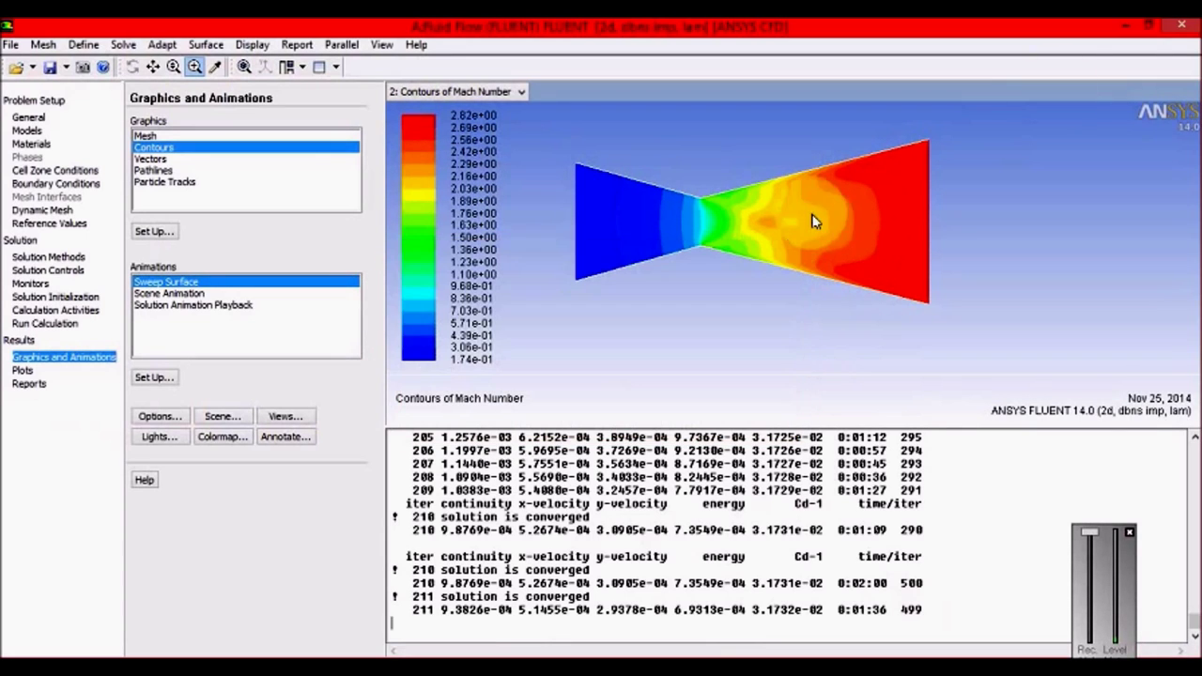
double_click(155, 148)
left_click(180, 121)
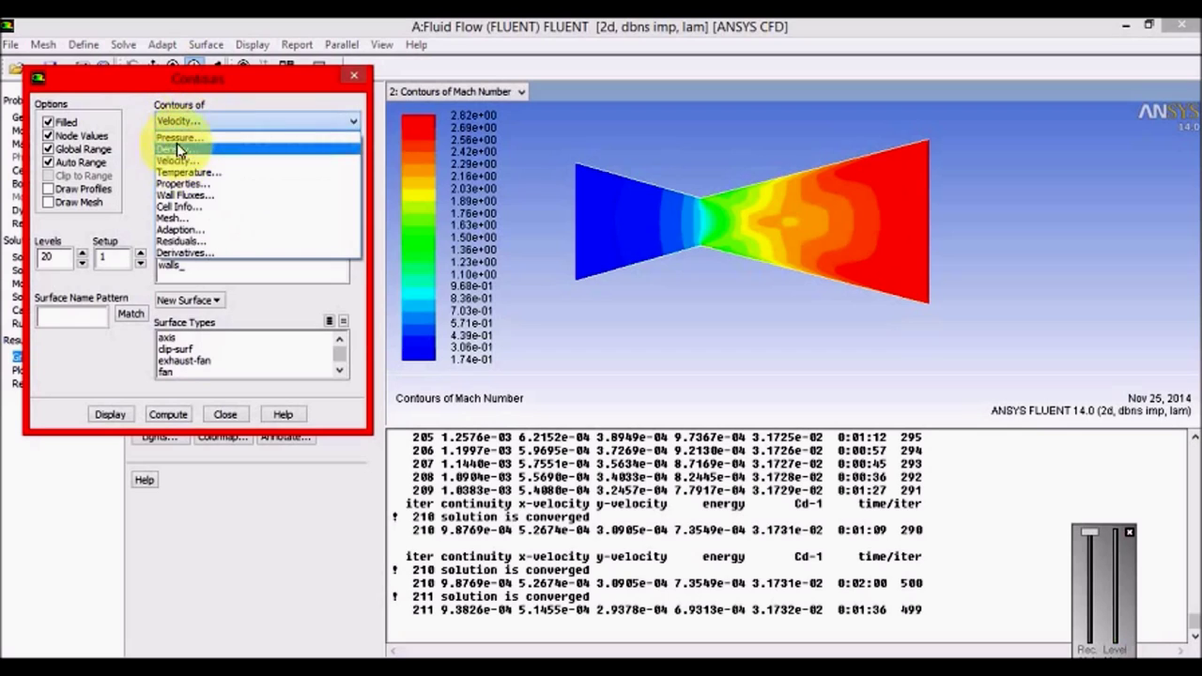
left_click(178, 138)
left_click(183, 144)
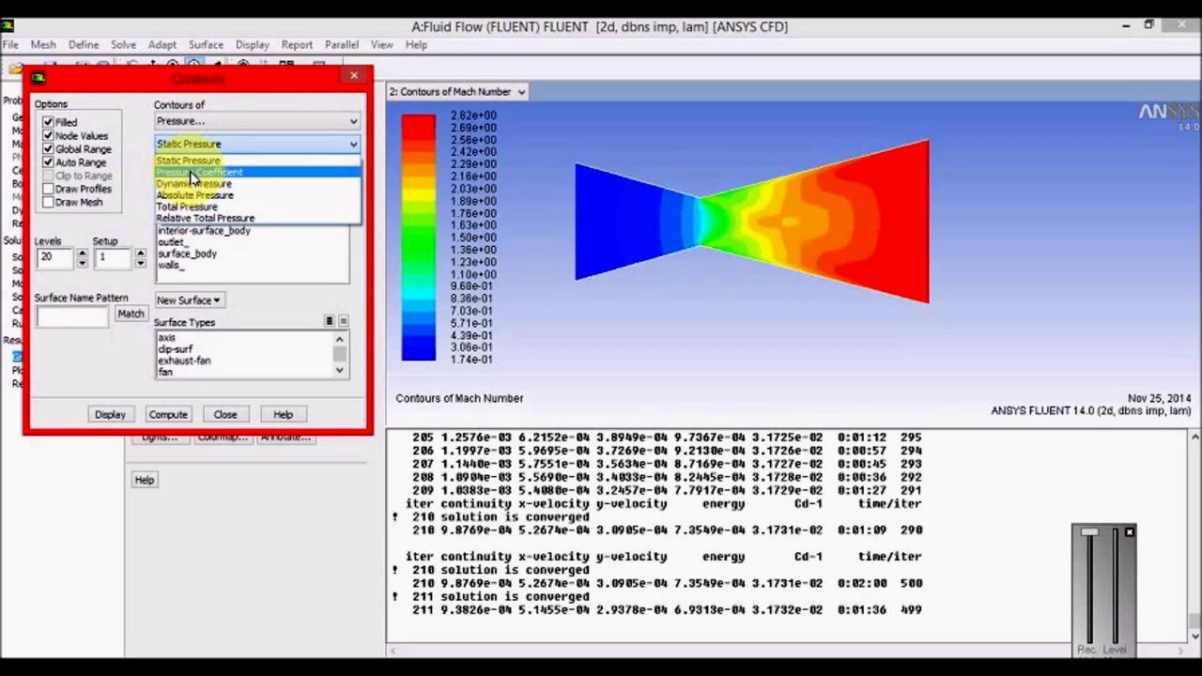
left_click(212, 273)
left_click(110, 414)
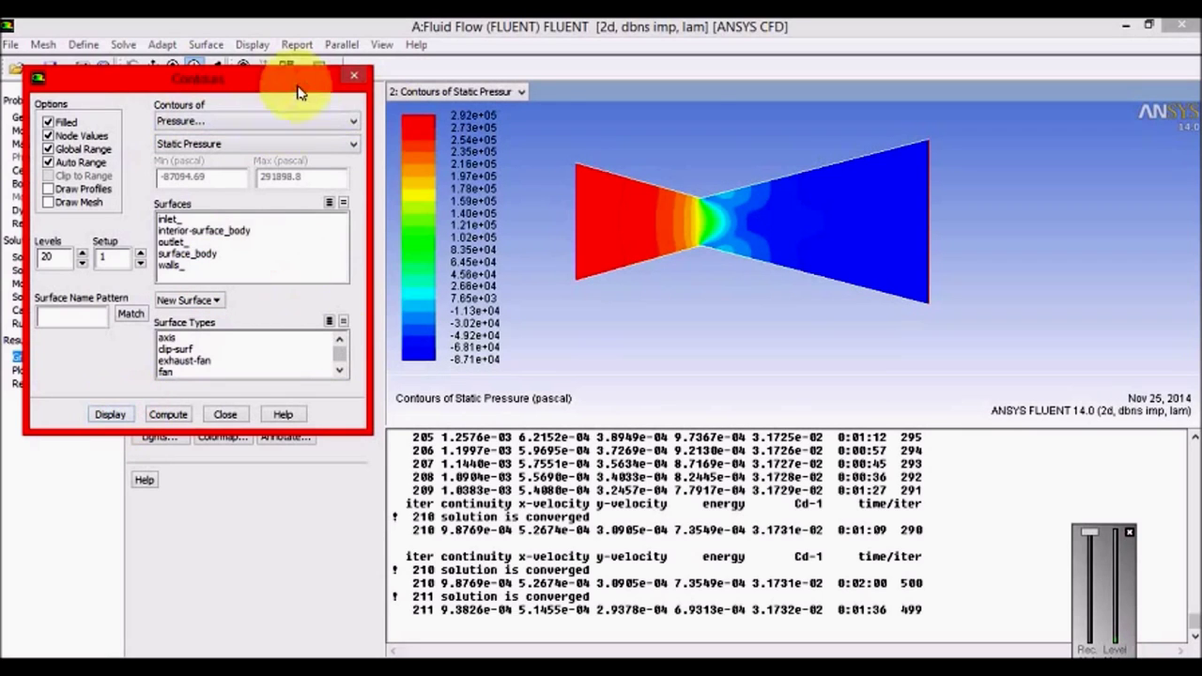
Save the static pressure contours over Pressure.jpg, confirming the overwrite.
left_click_drag(237, 92, 238, 111)
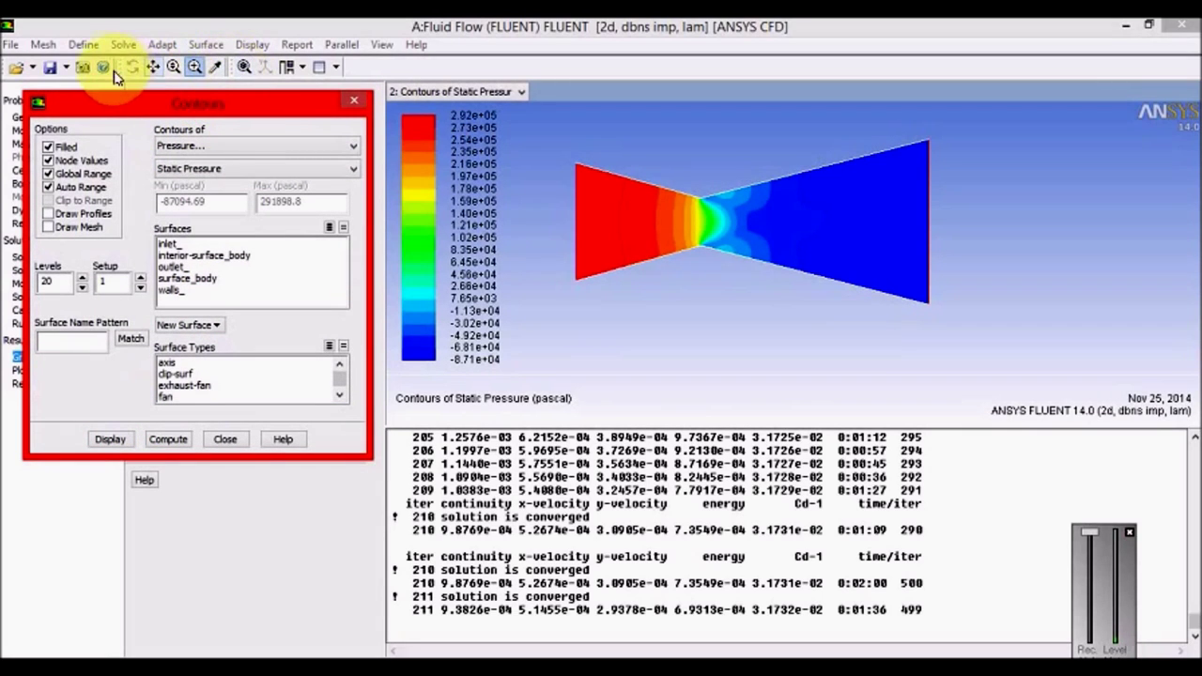
left_click(82, 68)
left_click(486, 422)
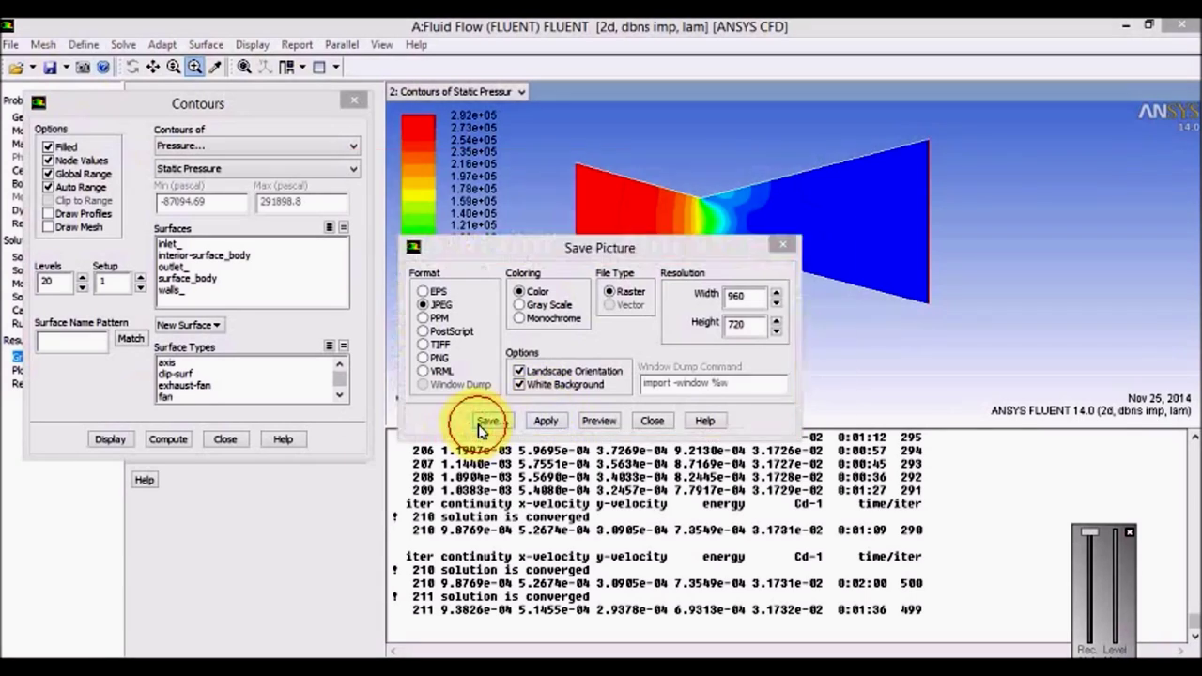
type("pre")
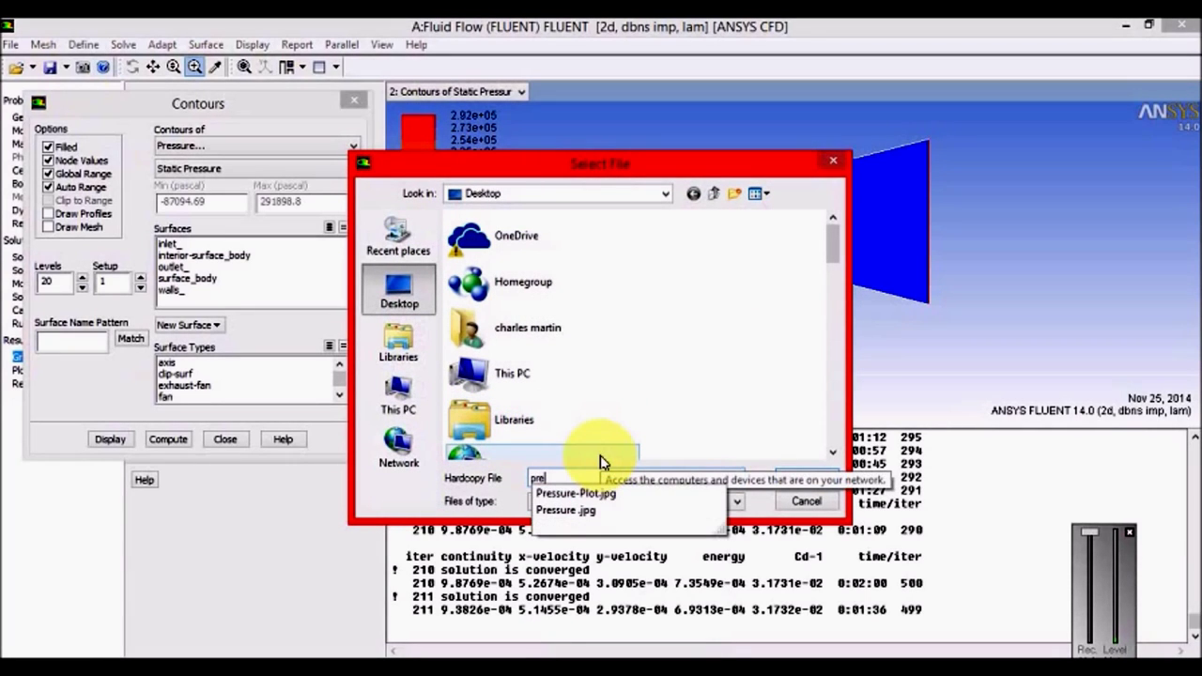
key("Down")
key("Down")
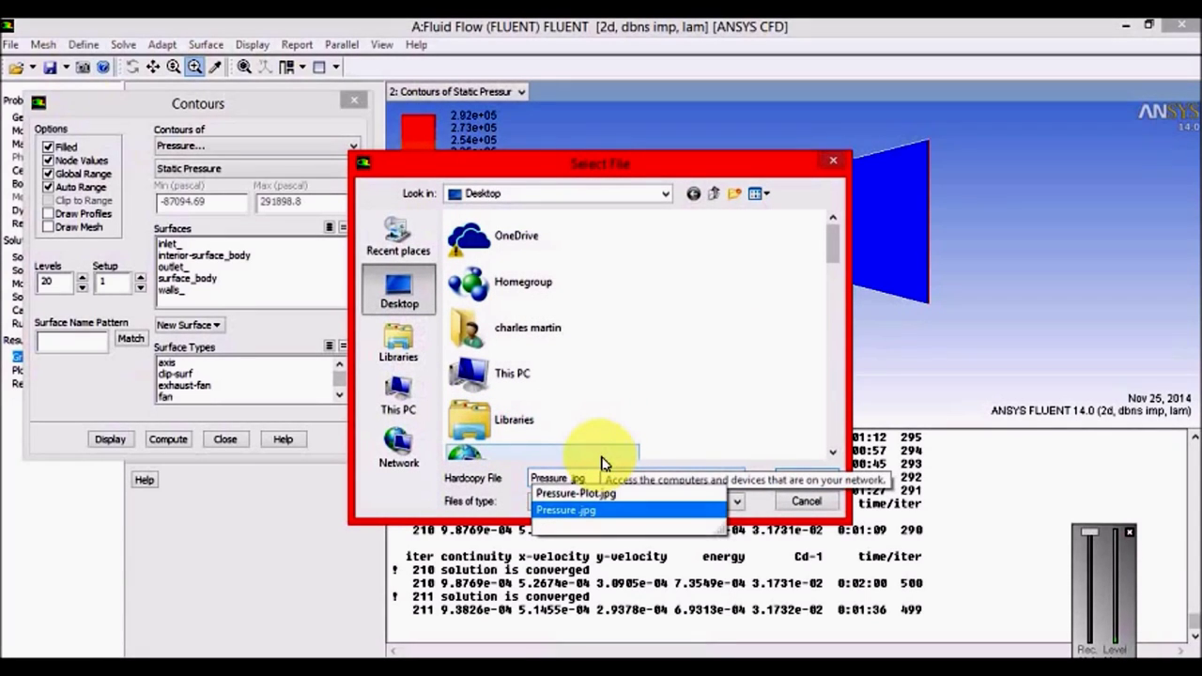
key("Return")
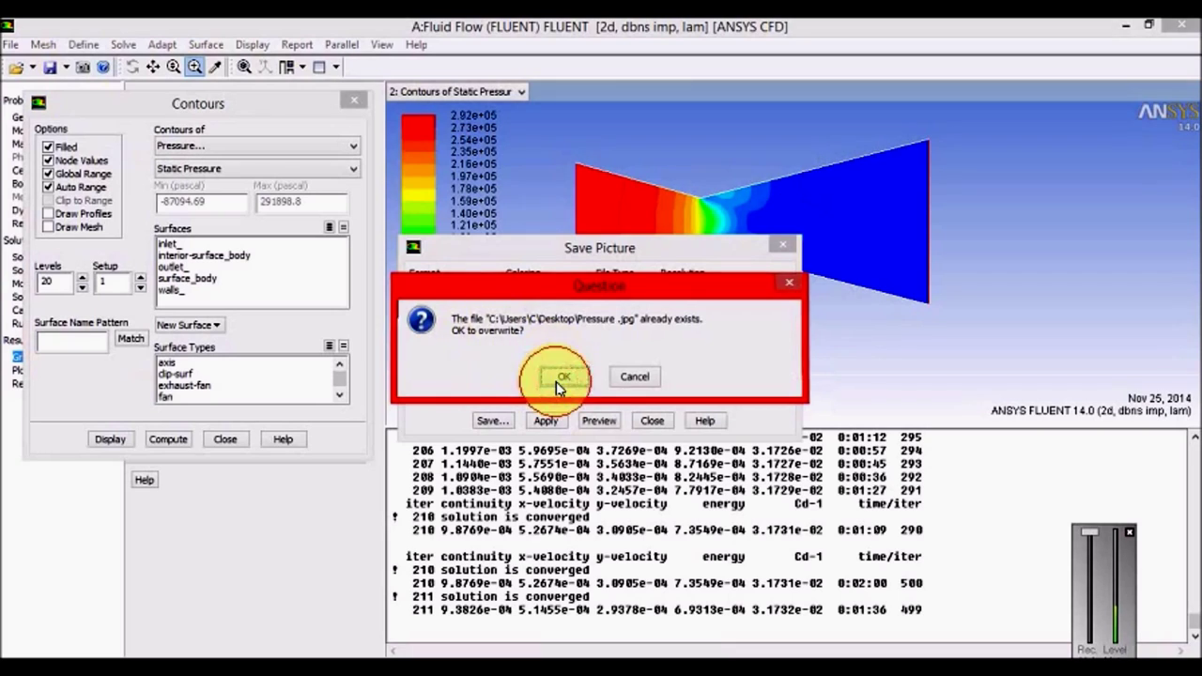
left_click(560, 378)
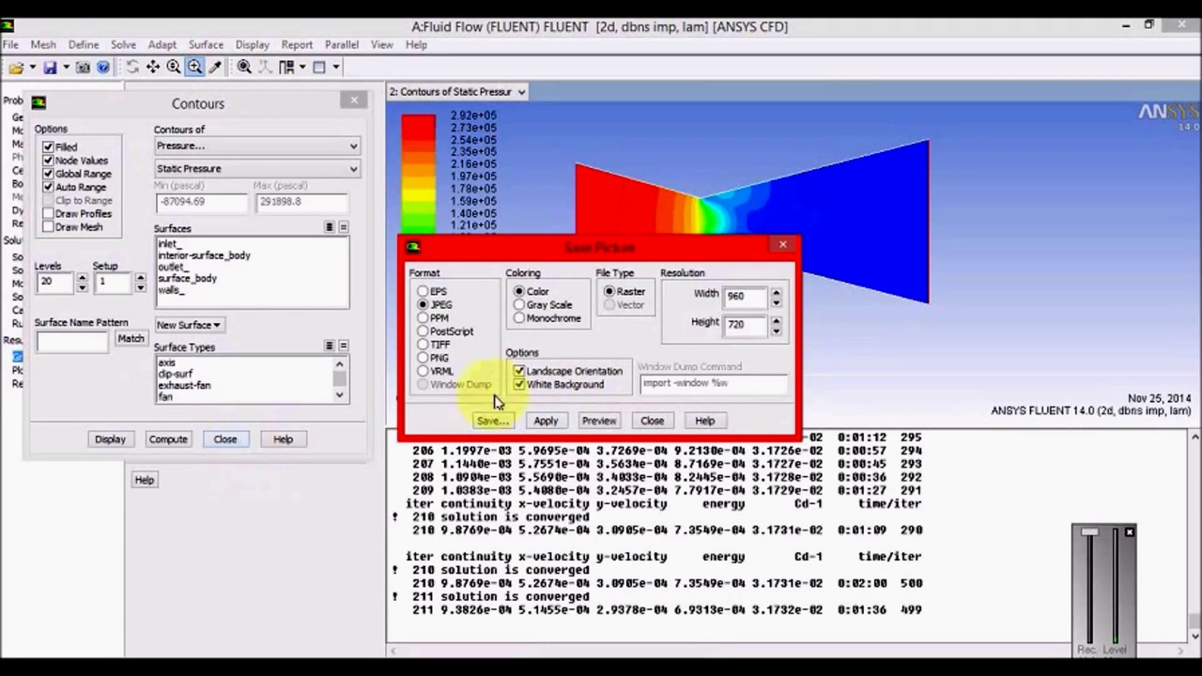
left_click(785, 243)
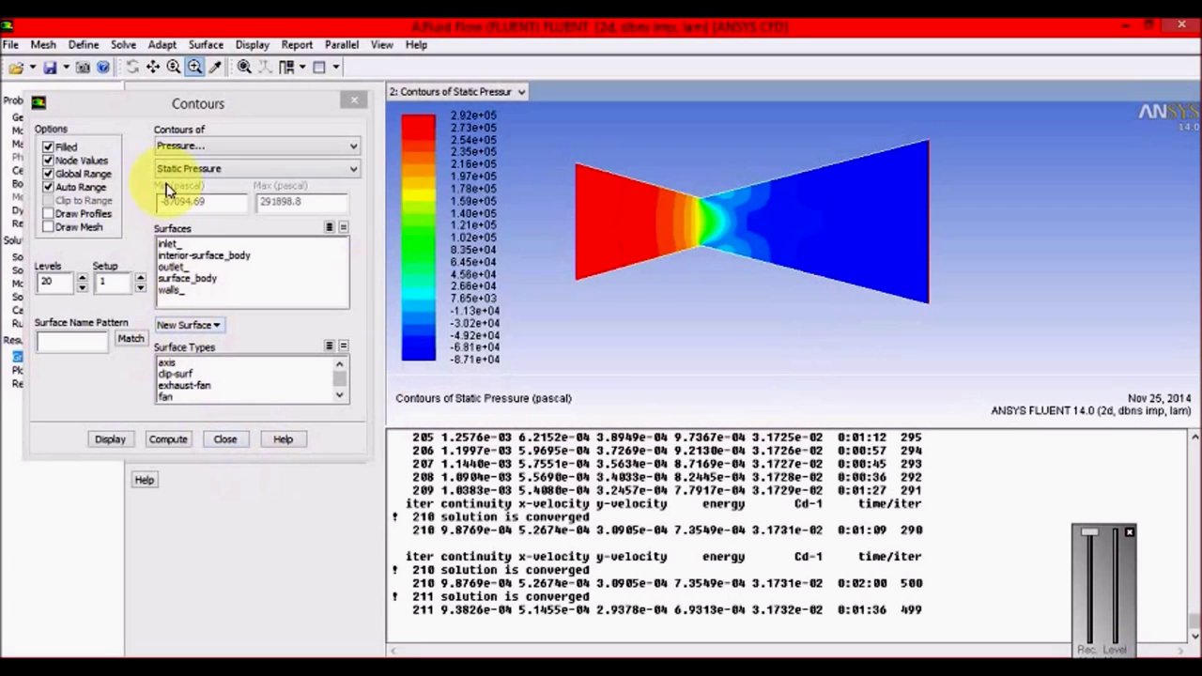
Draw an XY plot of static pressure on the walls_ surface versus X position.
left_click(355, 101)
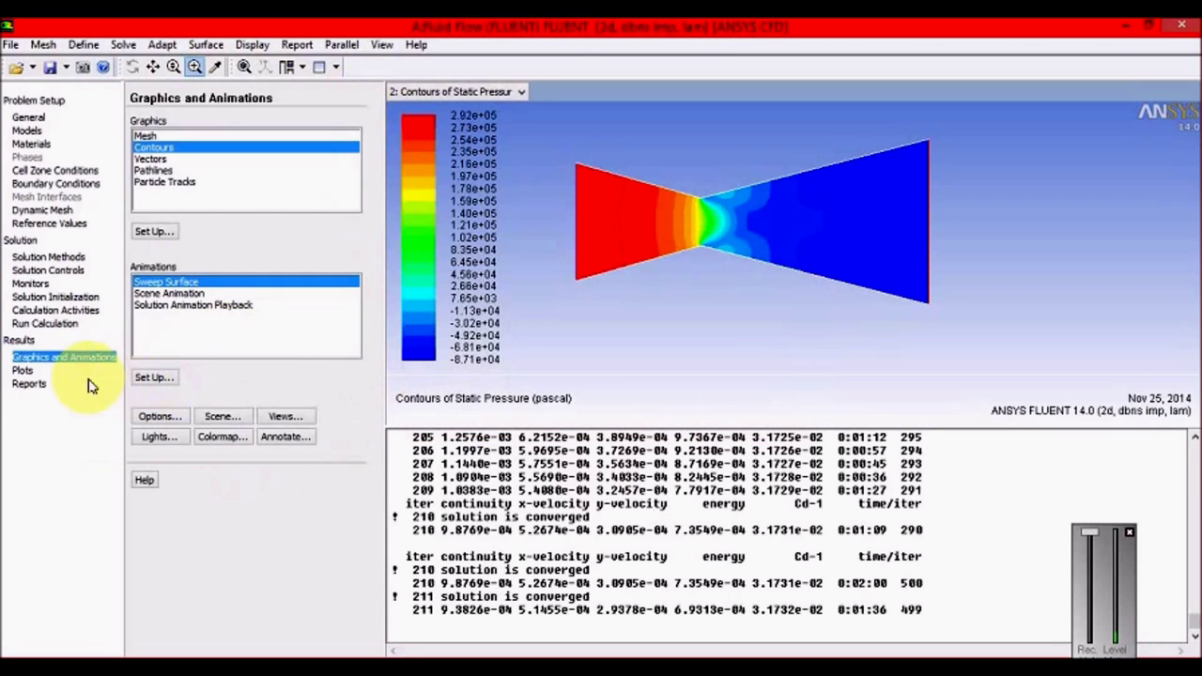
left_click(23, 372)
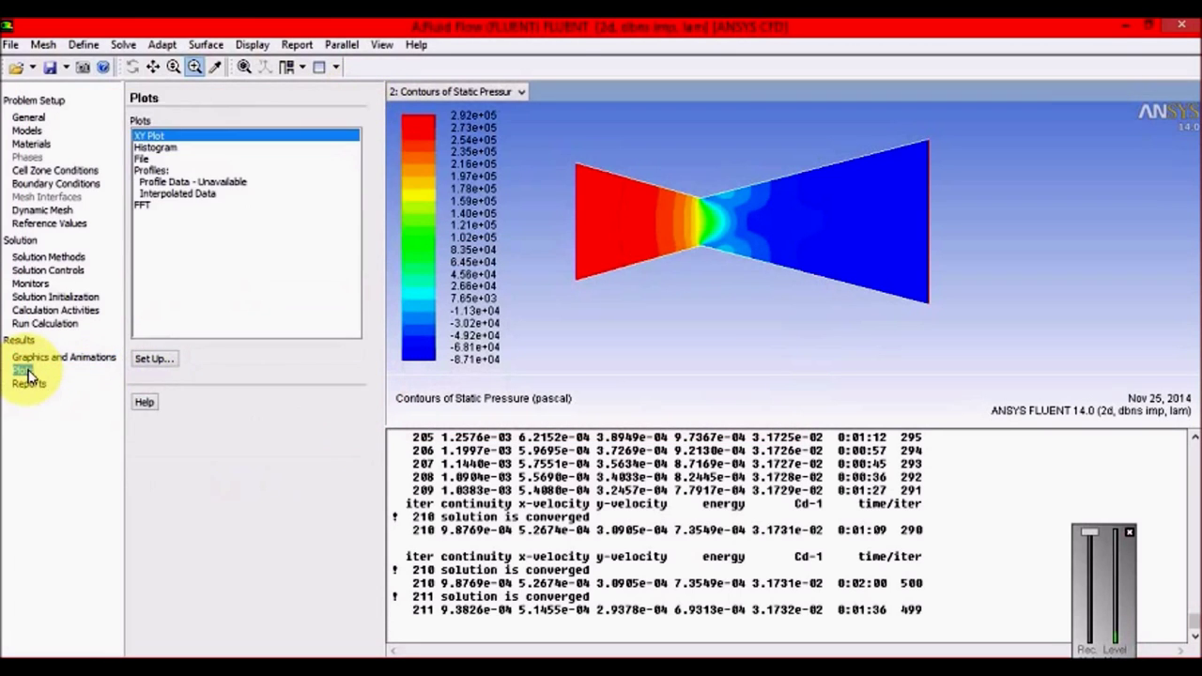
double_click(198, 139)
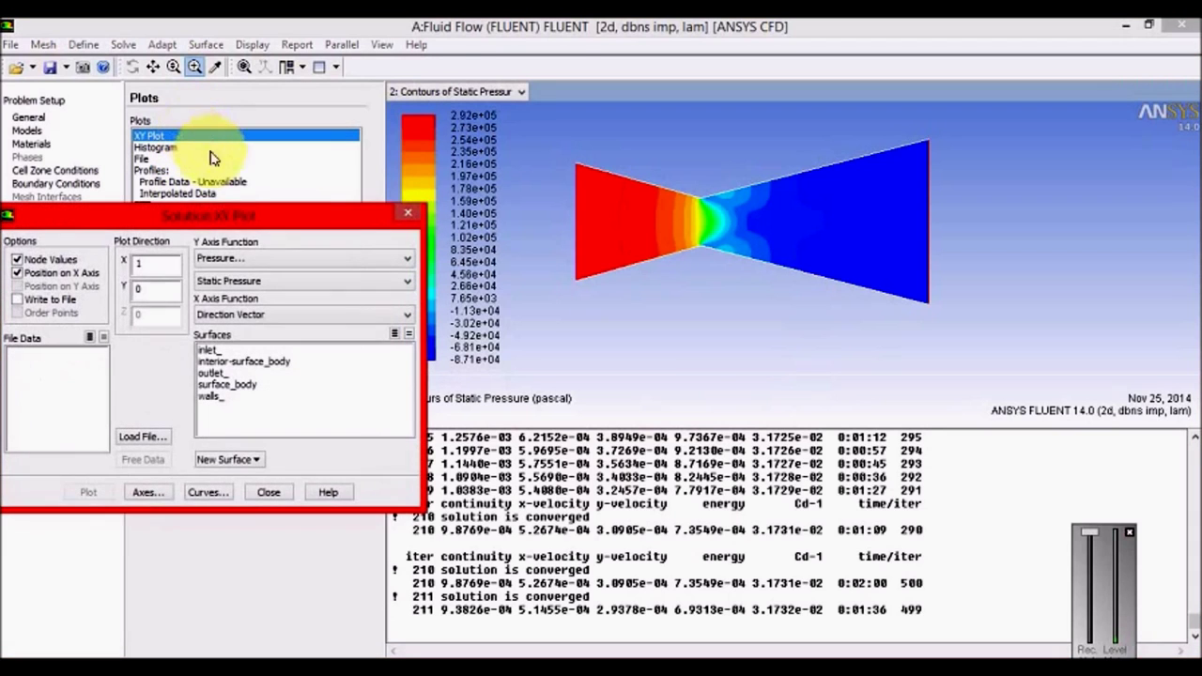
left_click_drag(368, 159, 526, 83)
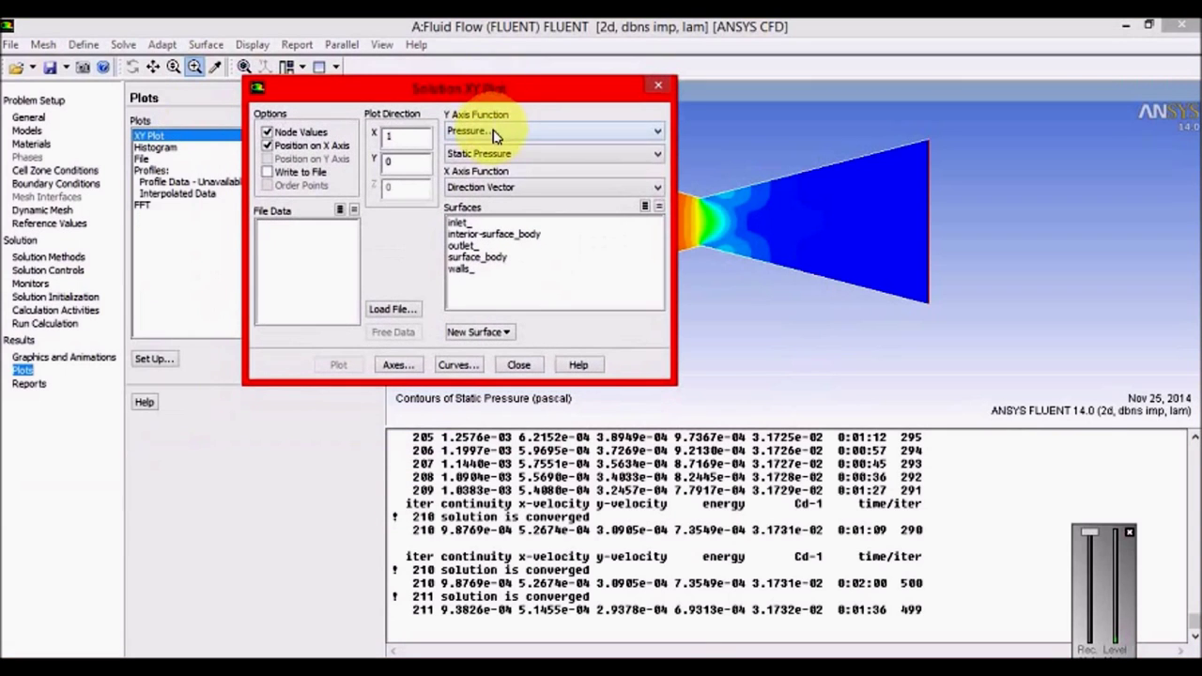
left_click(462, 269)
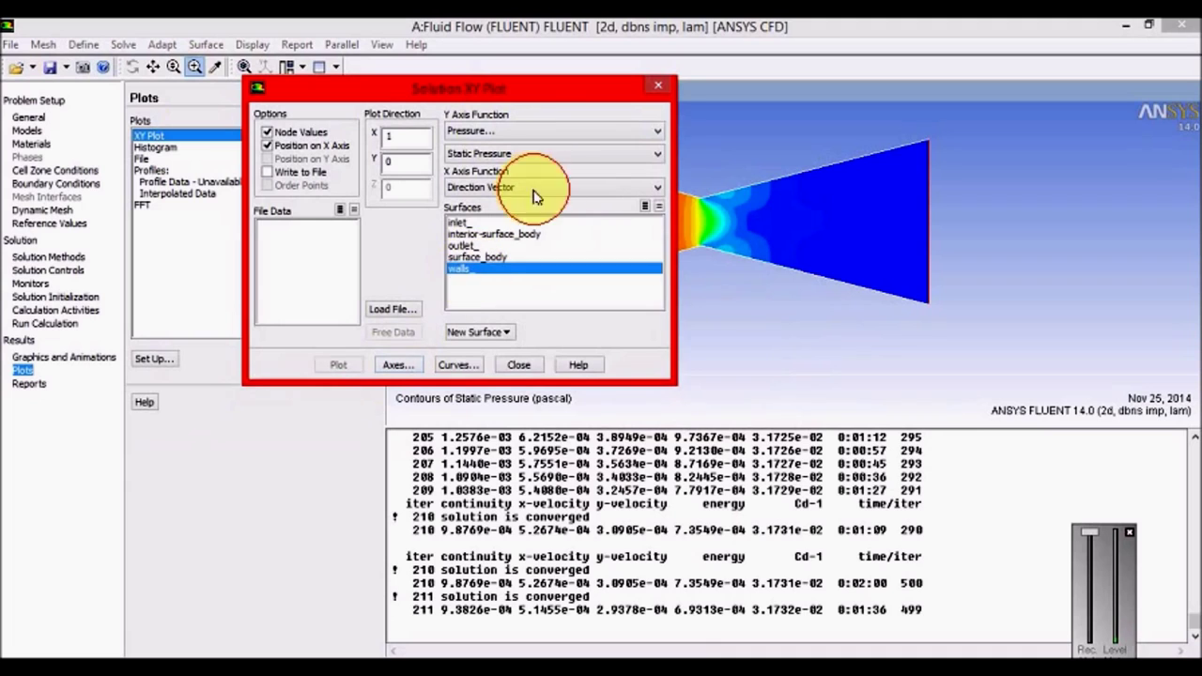
left_click_drag(541, 88, 410, 98)
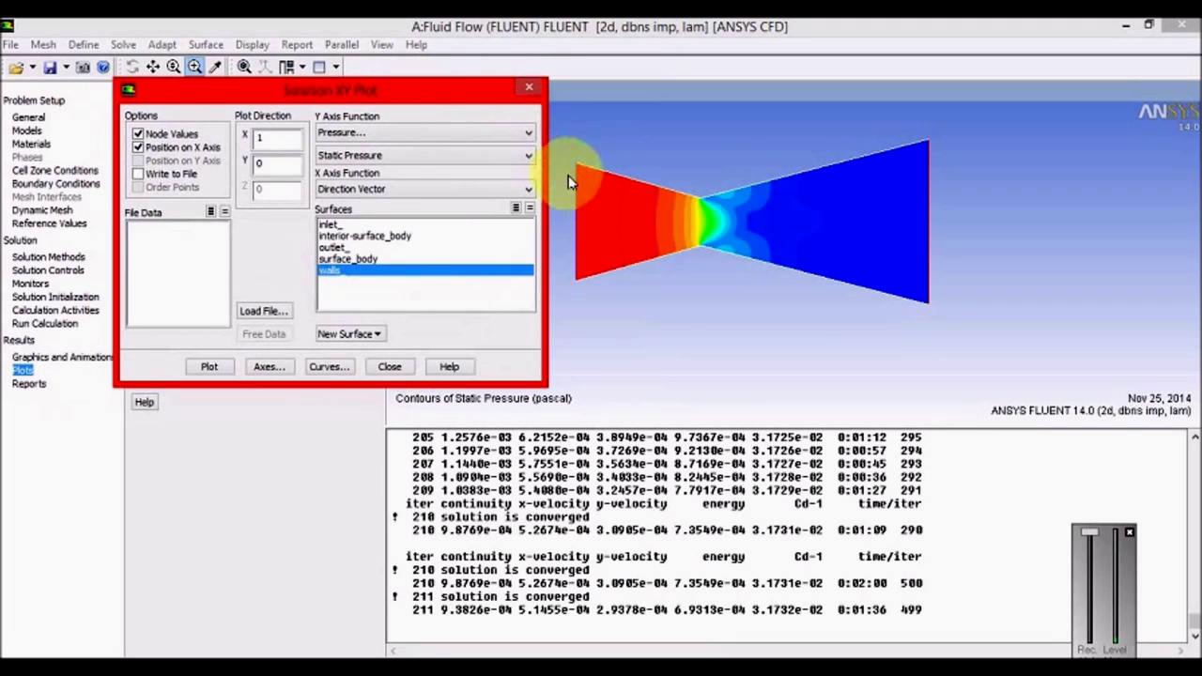
left_click(226, 365)
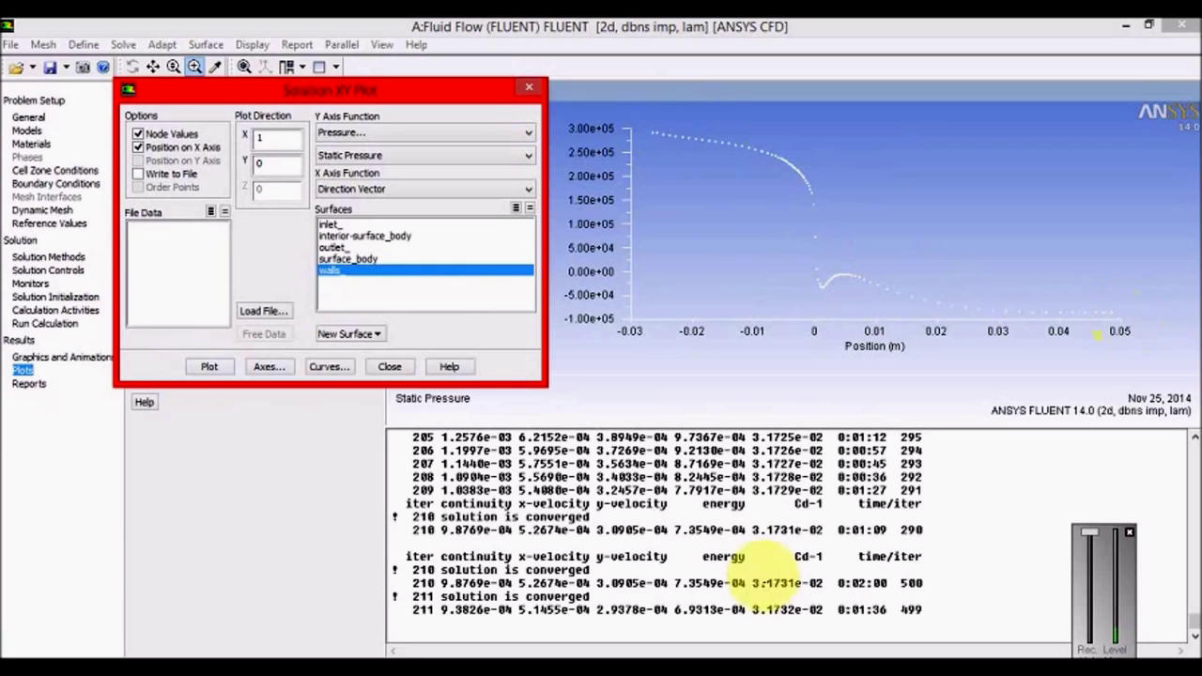
Change the XY plot's y-axis to Velocity > Mach Number and replot it.
left_click(451, 134)
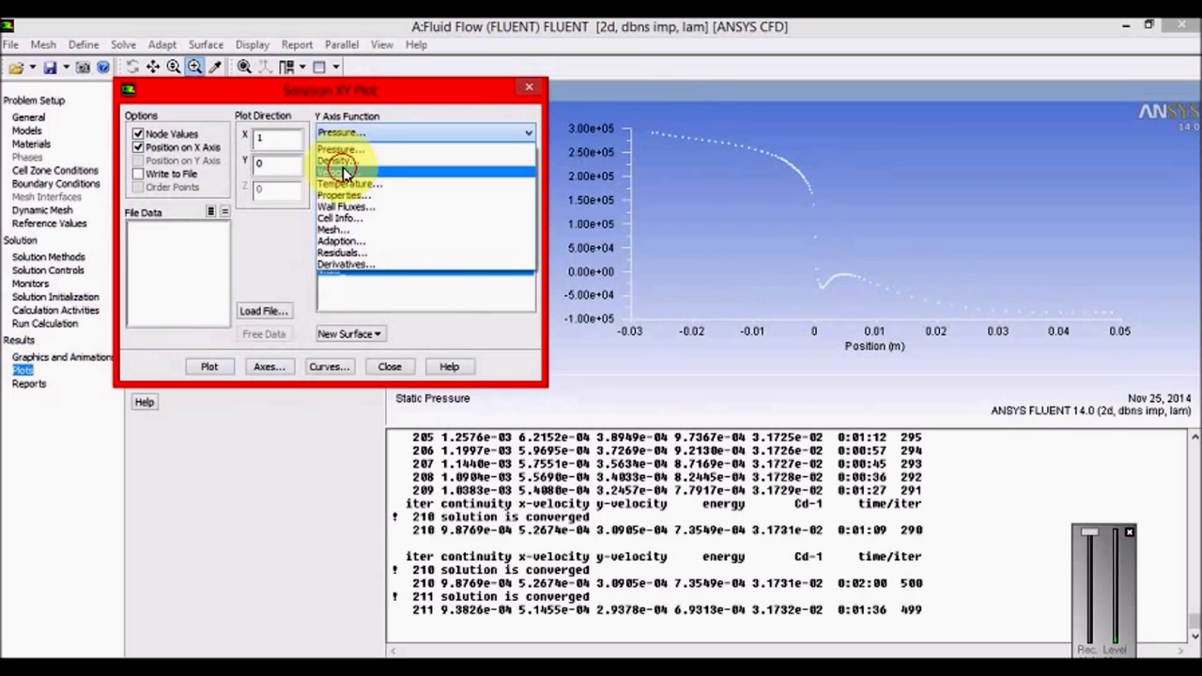
left_click(347, 172)
left_click(368, 156)
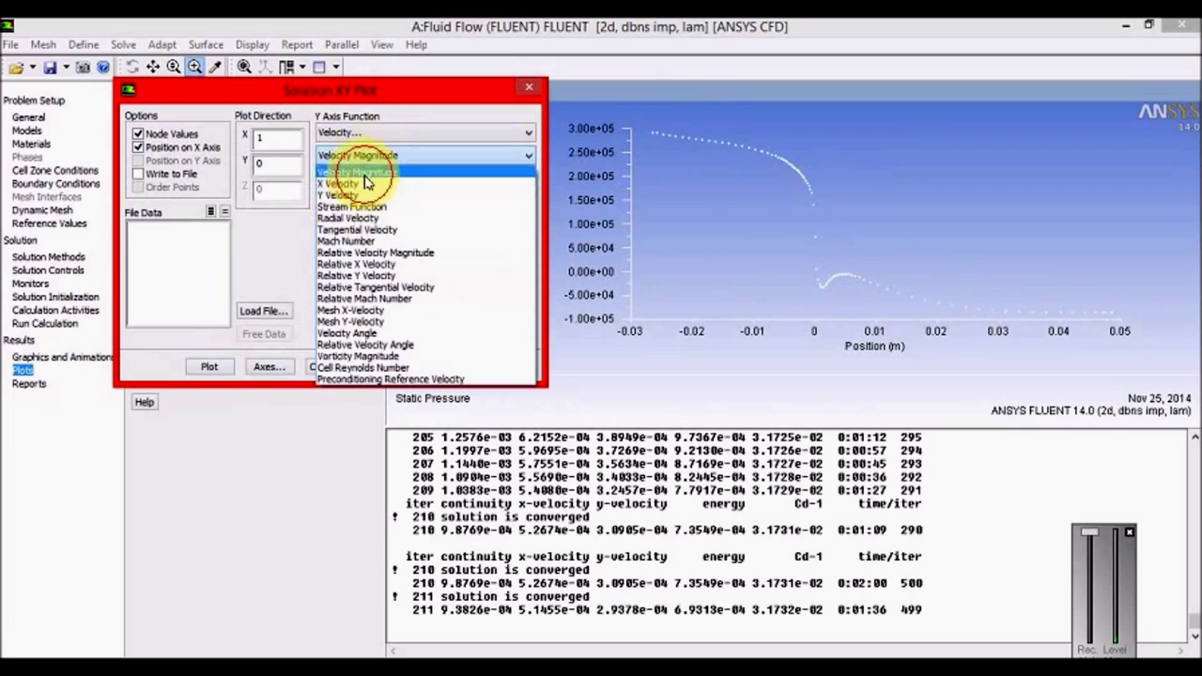
left_click(365, 240)
left_click(208, 367)
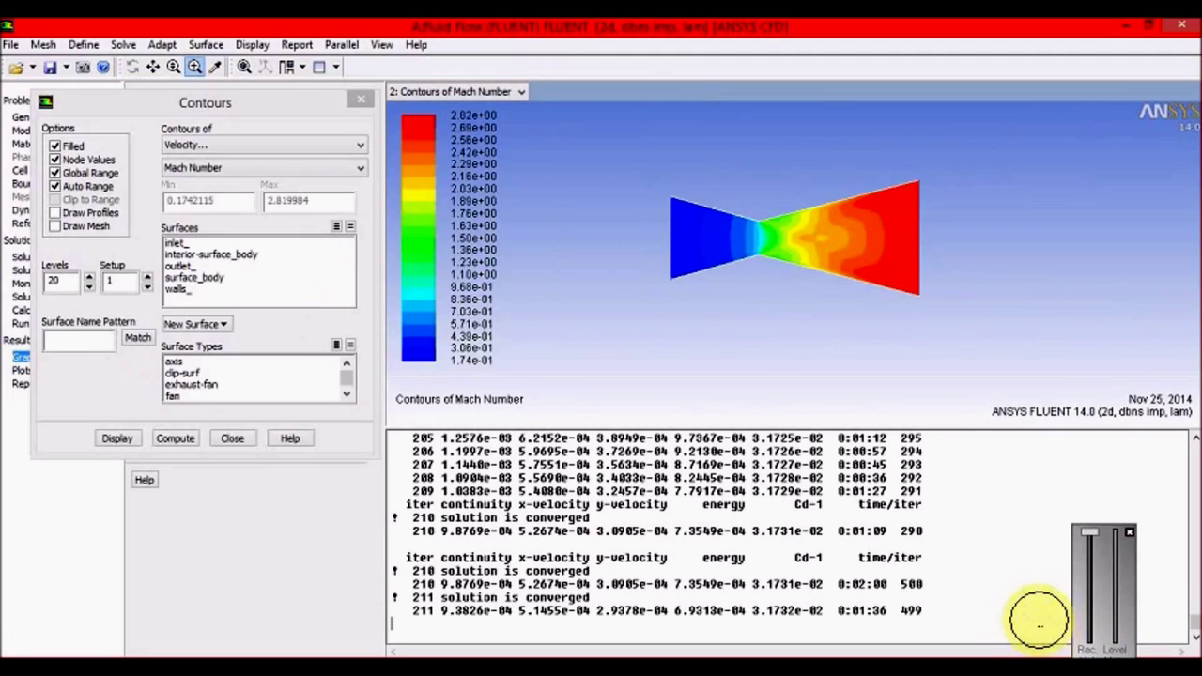
Save the picture over Velocity-Mach No.jpg on the Desktop, confirming the overwrite.
left_click(1128, 533)
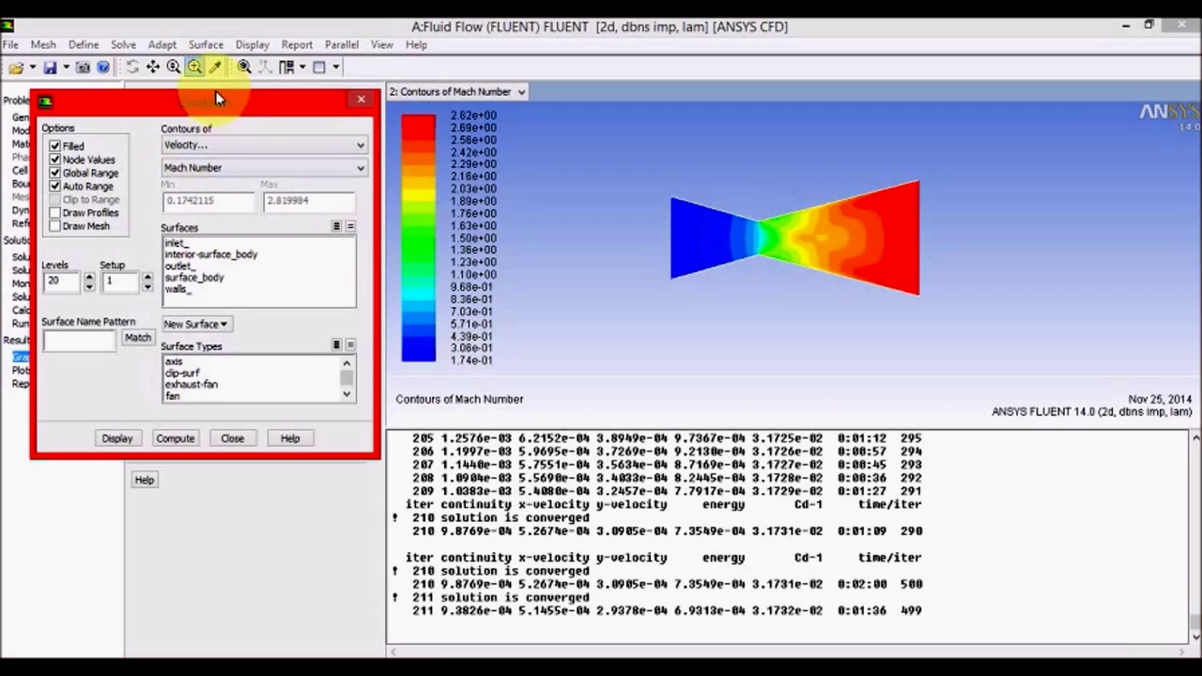
left_click(83, 67)
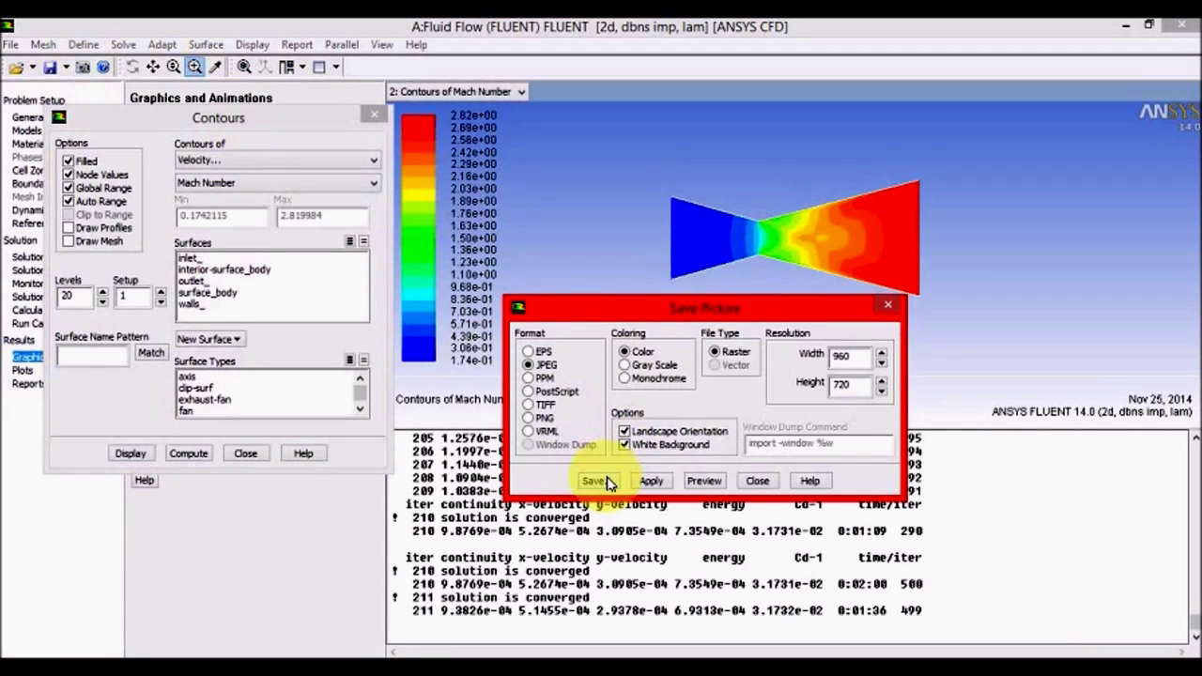
left_click(595, 481)
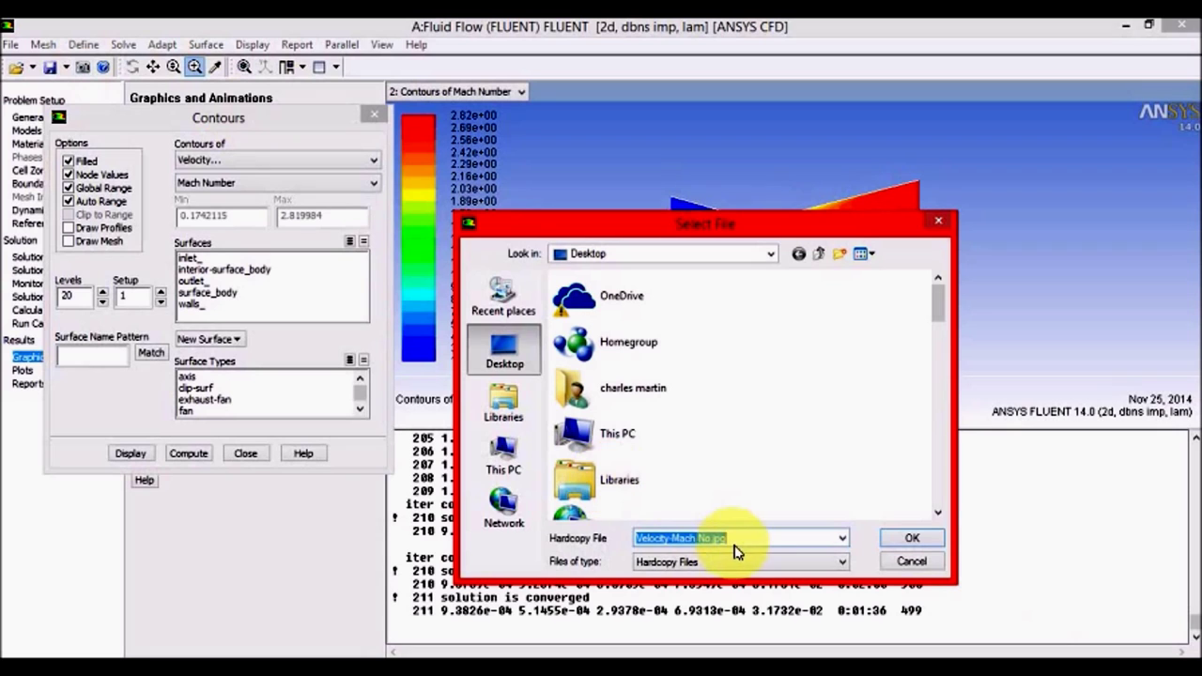
left_click_drag(804, 222, 426, 52)
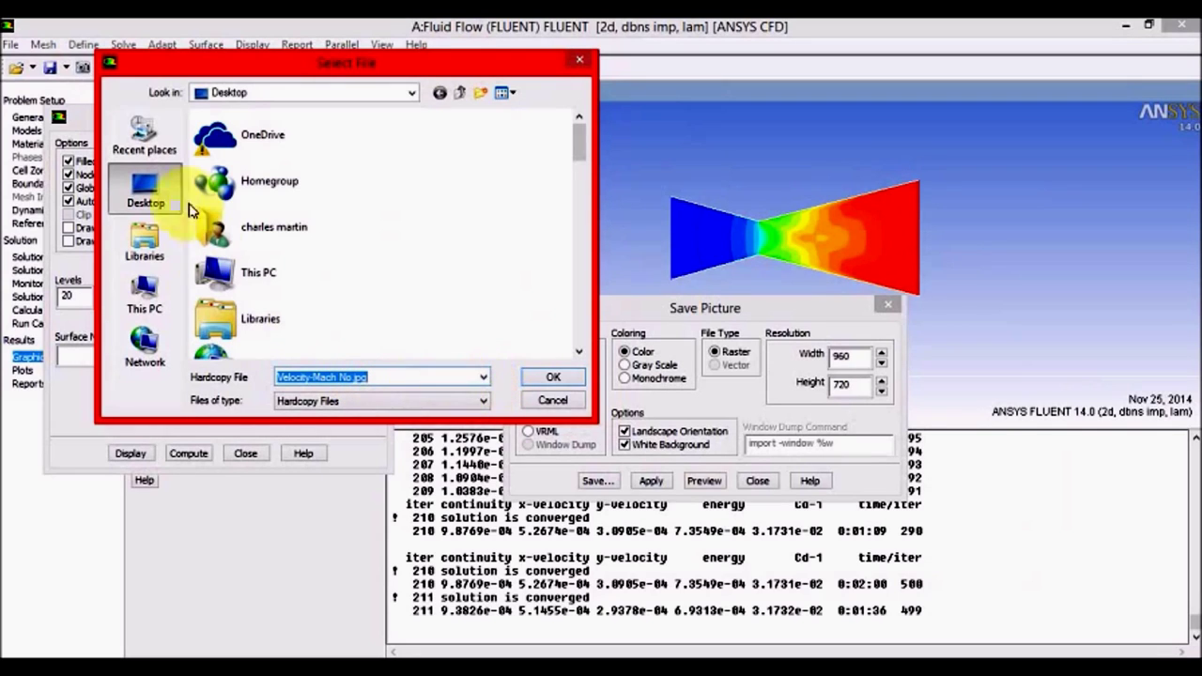
left_click(479, 402)
left_click(441, 413)
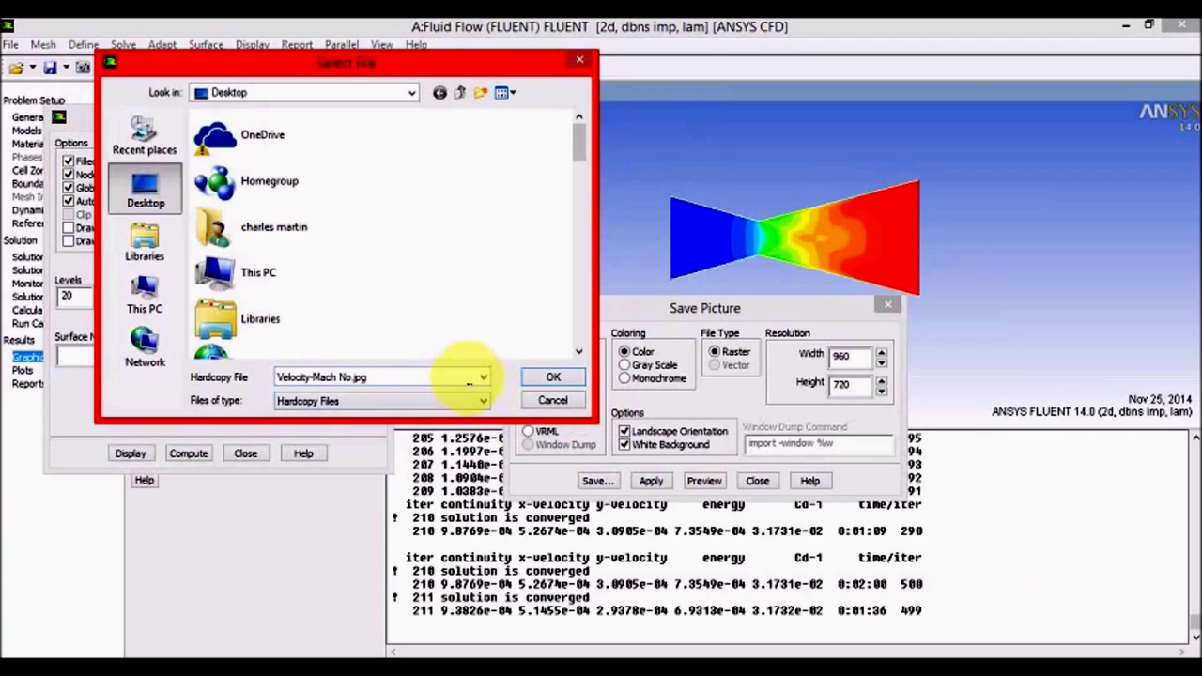
left_click(463, 380)
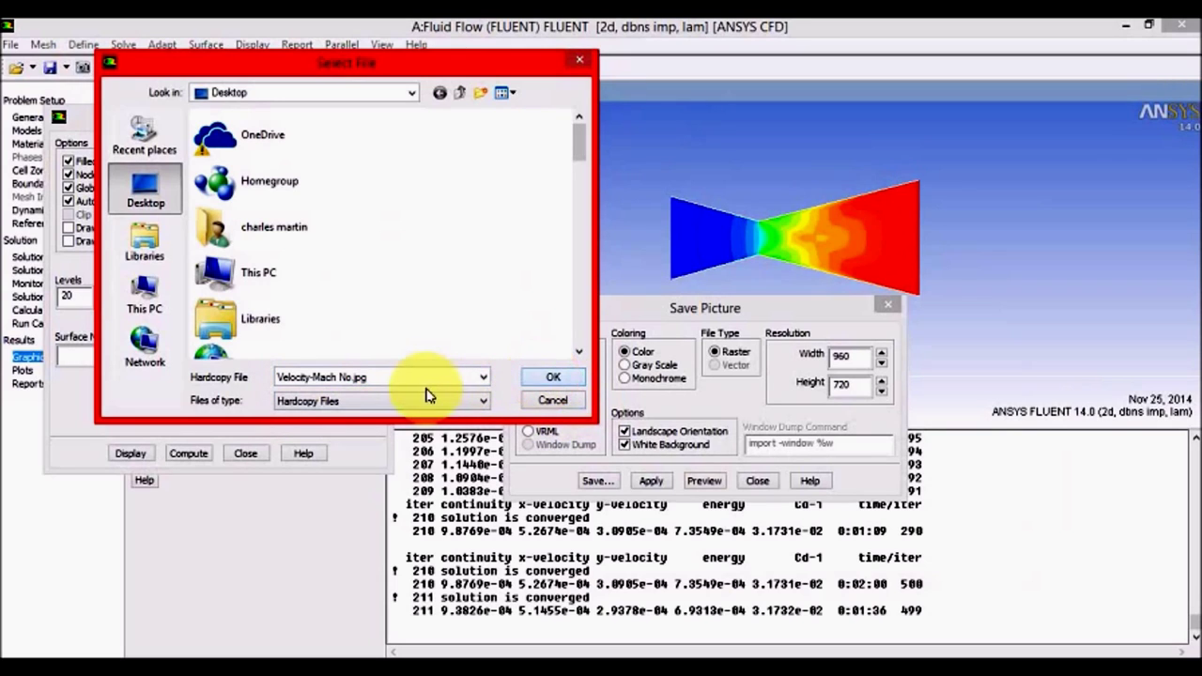
left_click(540, 378)
left_click(683, 441)
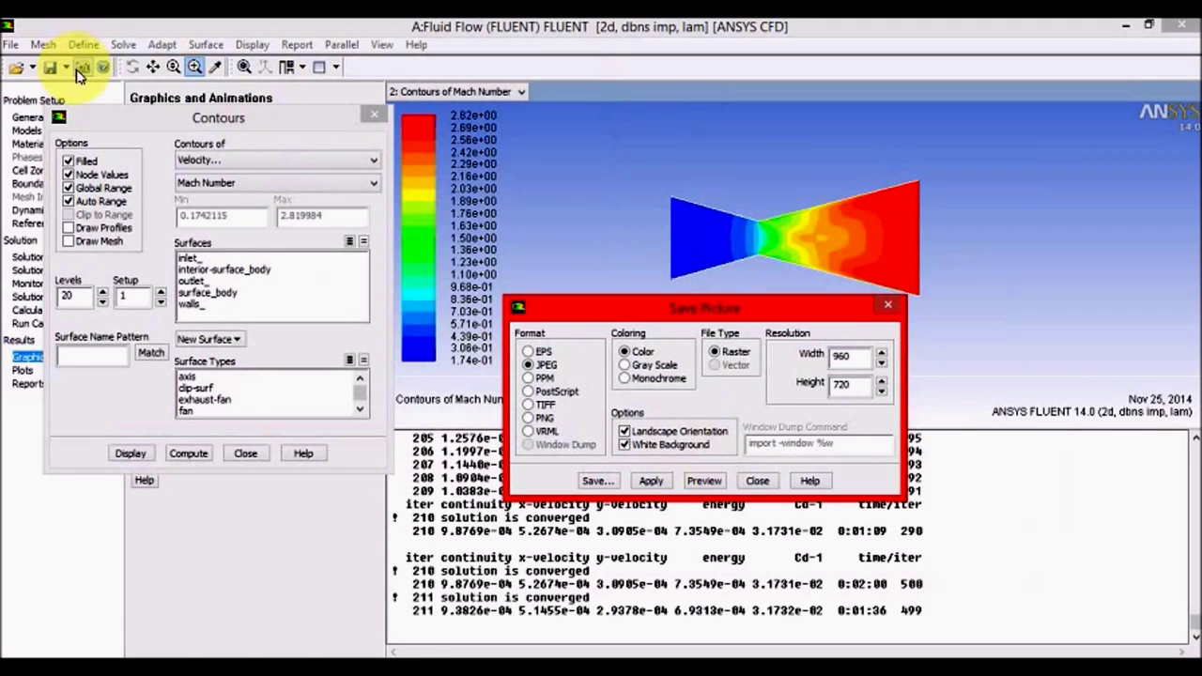
Redraw the contours as Pressure > Static Pressure.
left_click(291, 160)
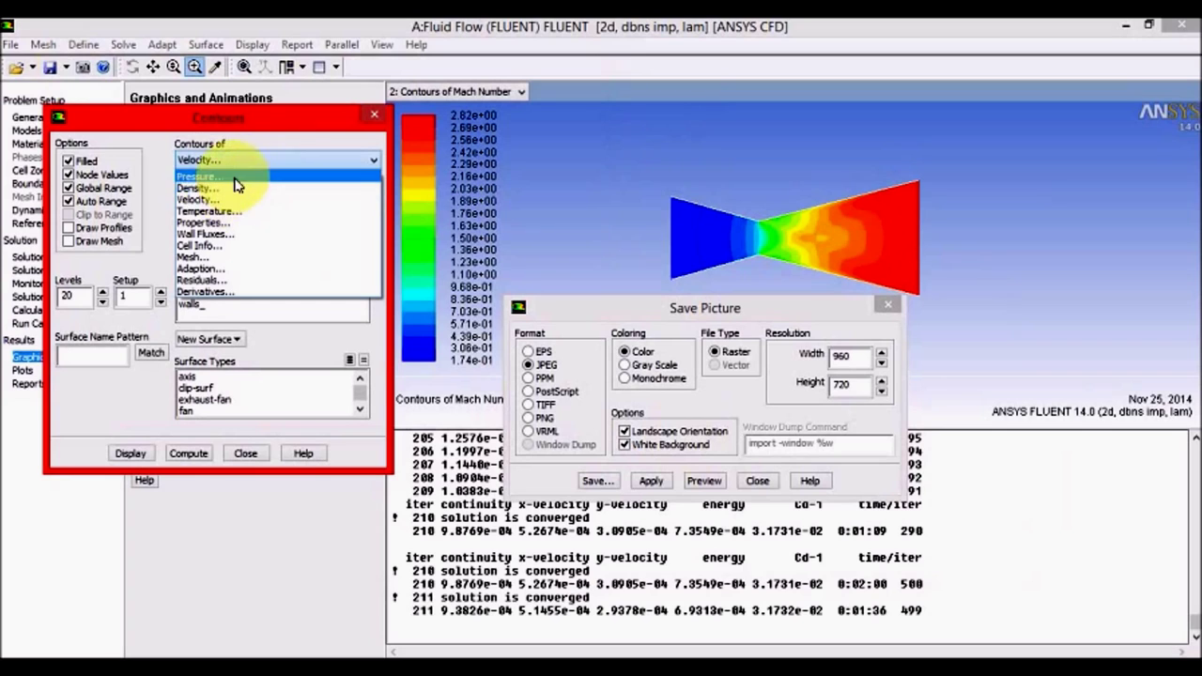
left_click(234, 179)
left_click(226, 182)
left_click(209, 194)
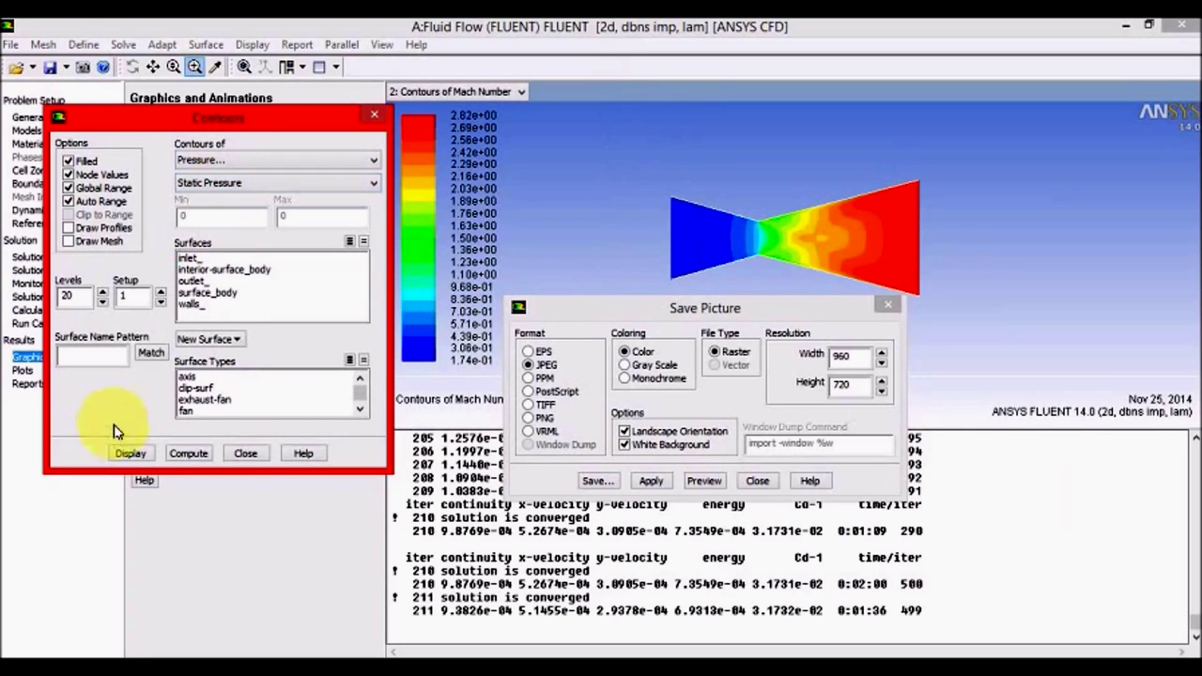
left_click(130, 452)
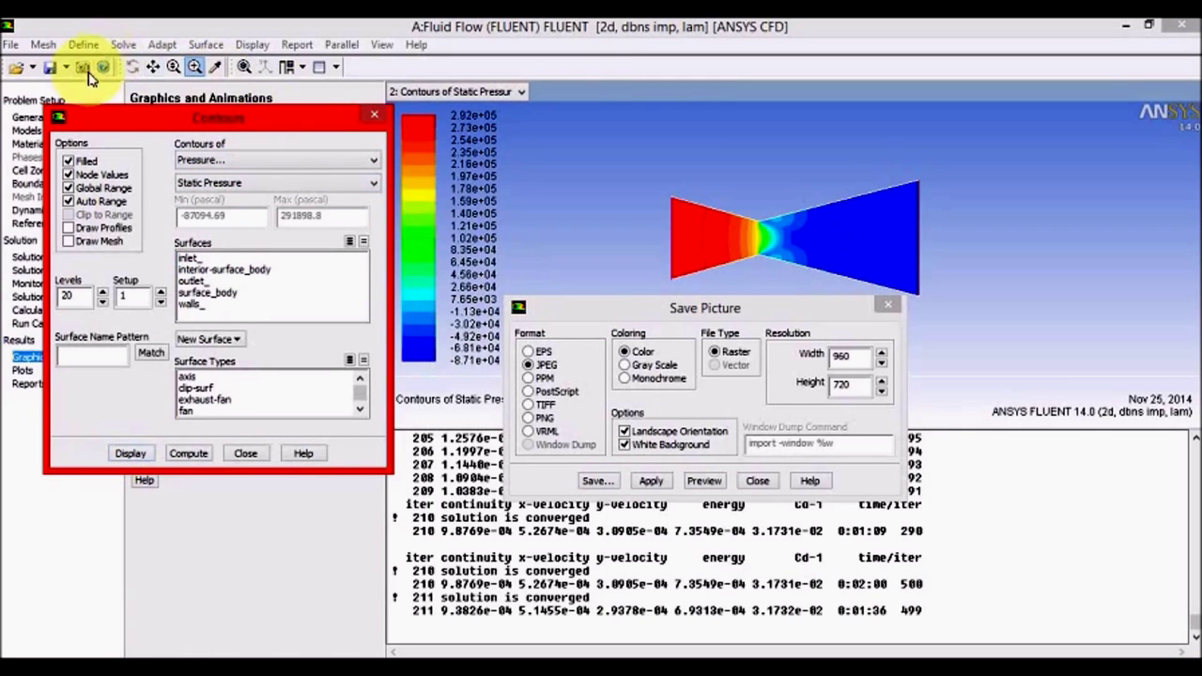
Save the contours over Pressure .jpg, then close the picture and contour dialogs.
left_click(597, 480)
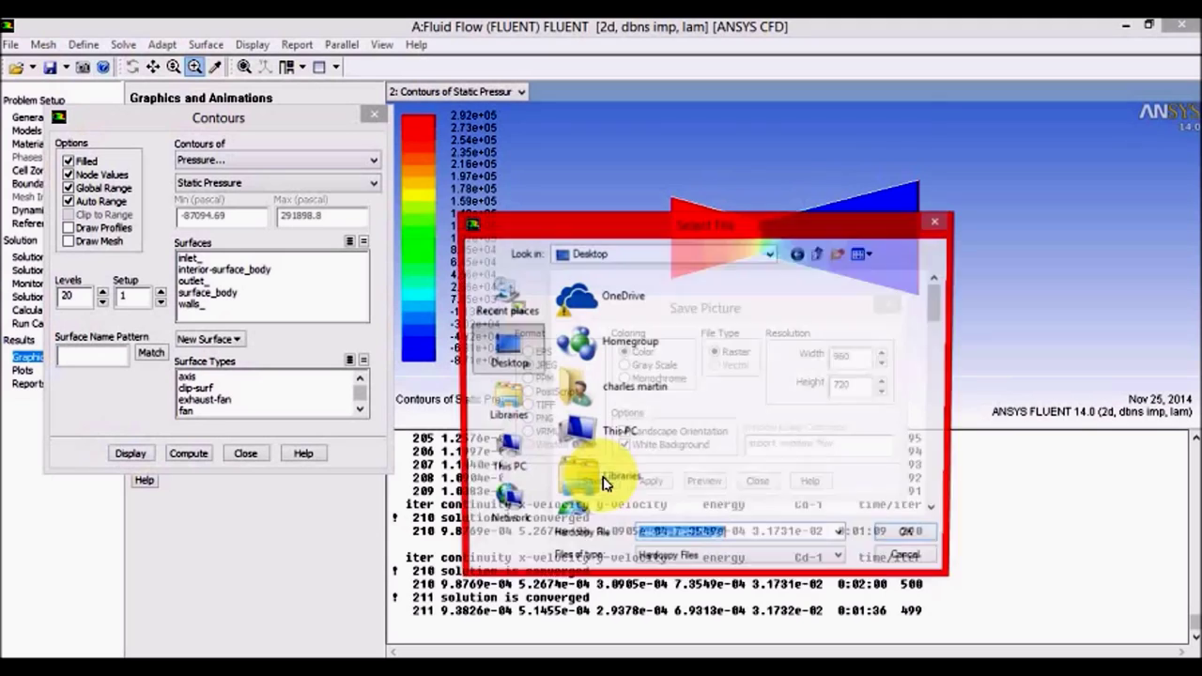
type("pre")
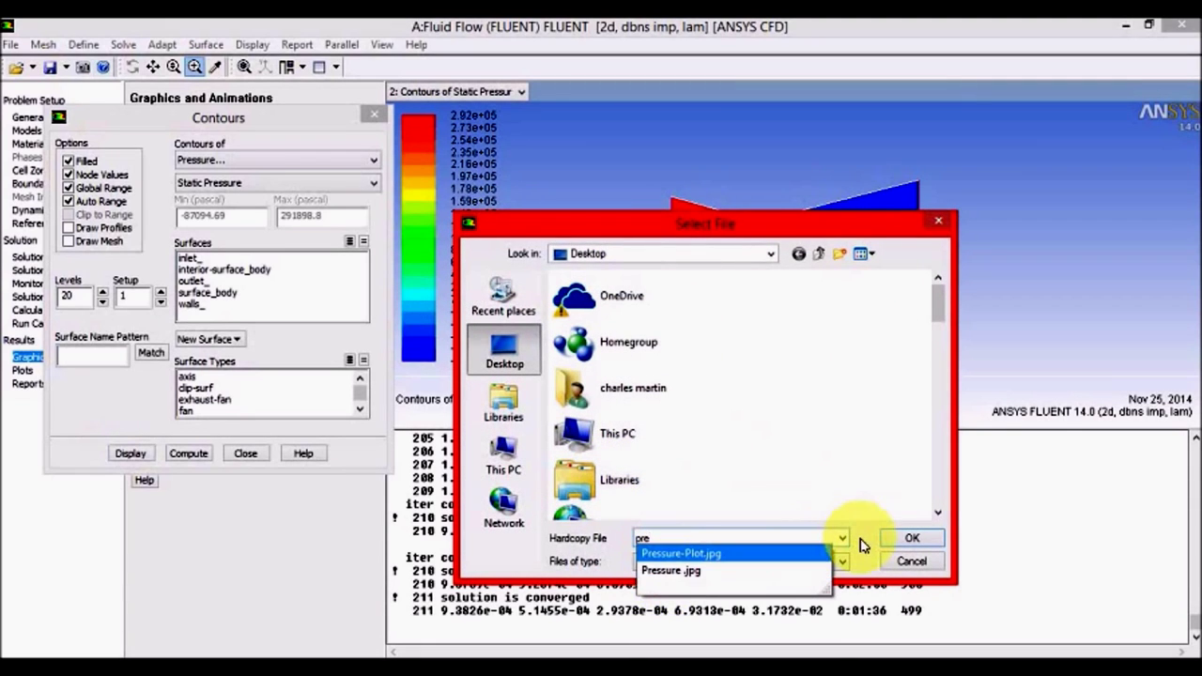
left_click(690, 569)
left_click(909, 537)
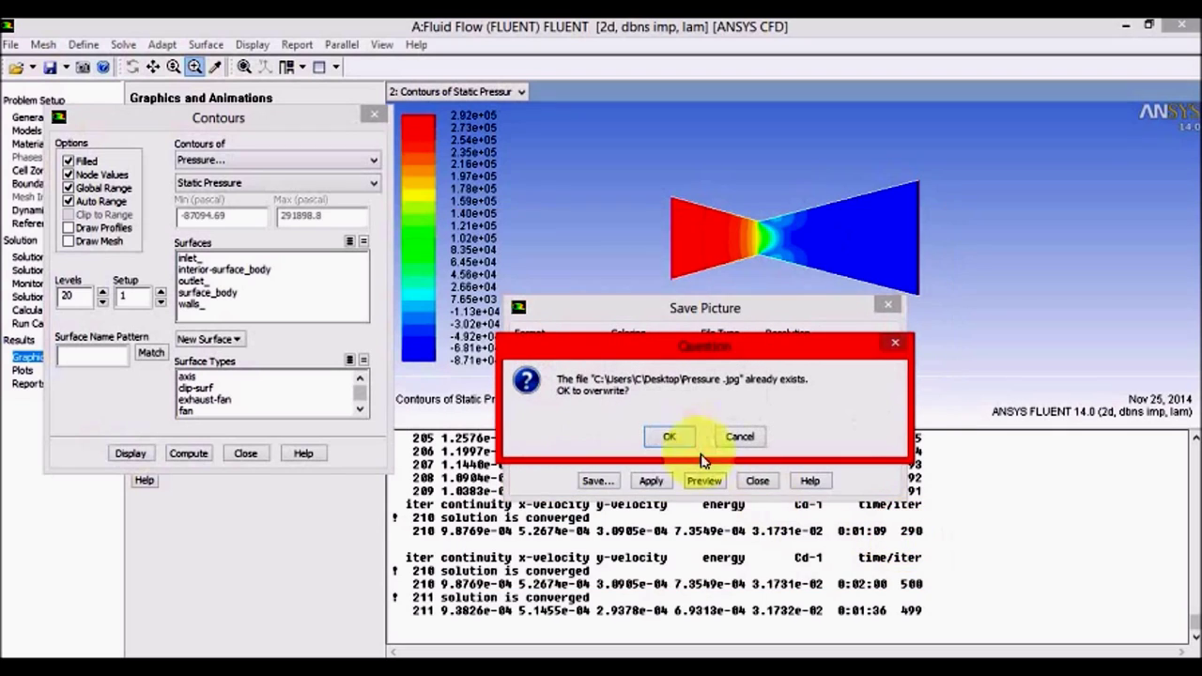
left_click(670, 436)
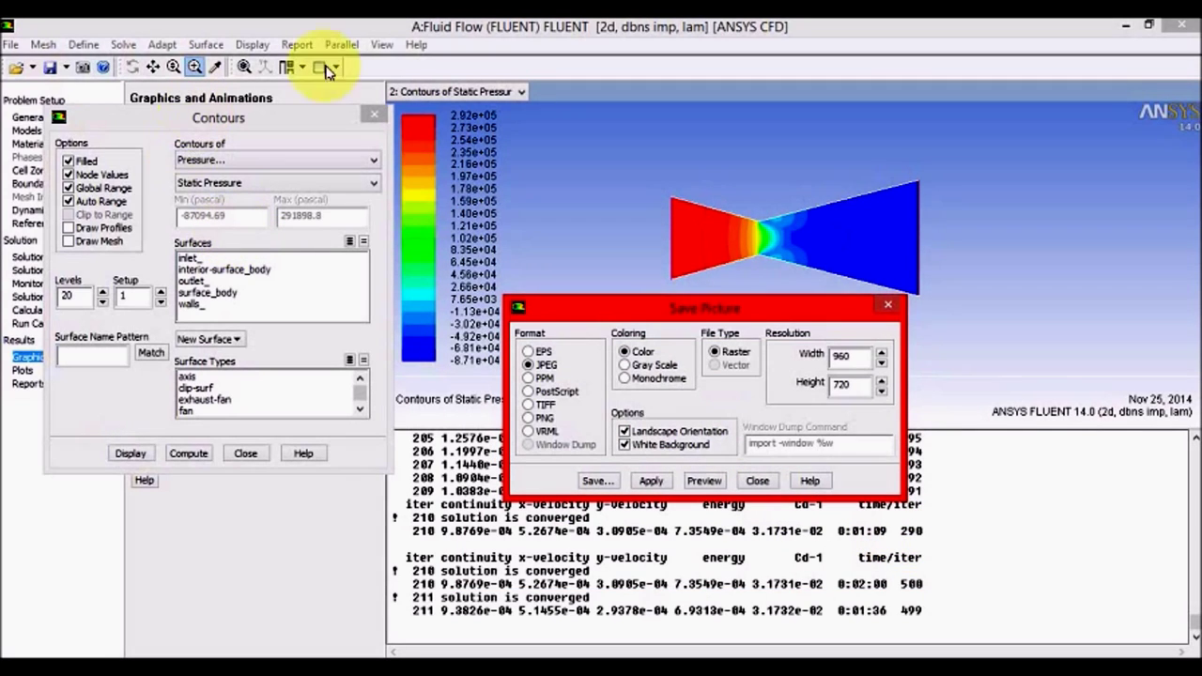
left_click(892, 313)
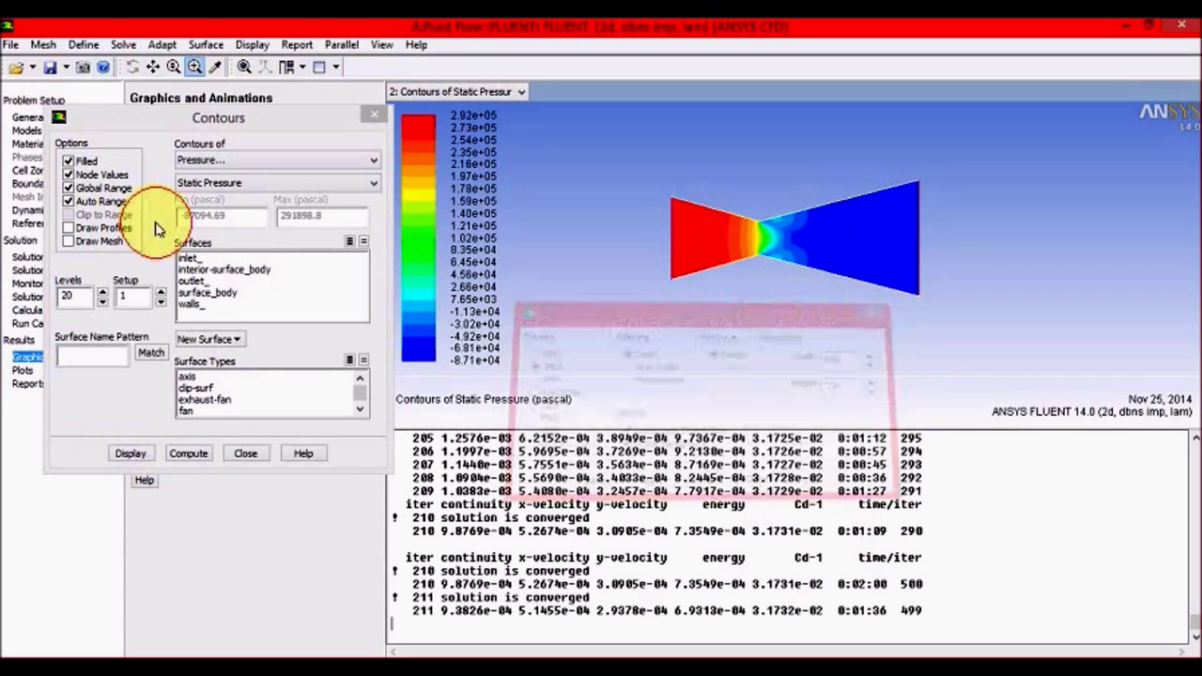
left_click(373, 114)
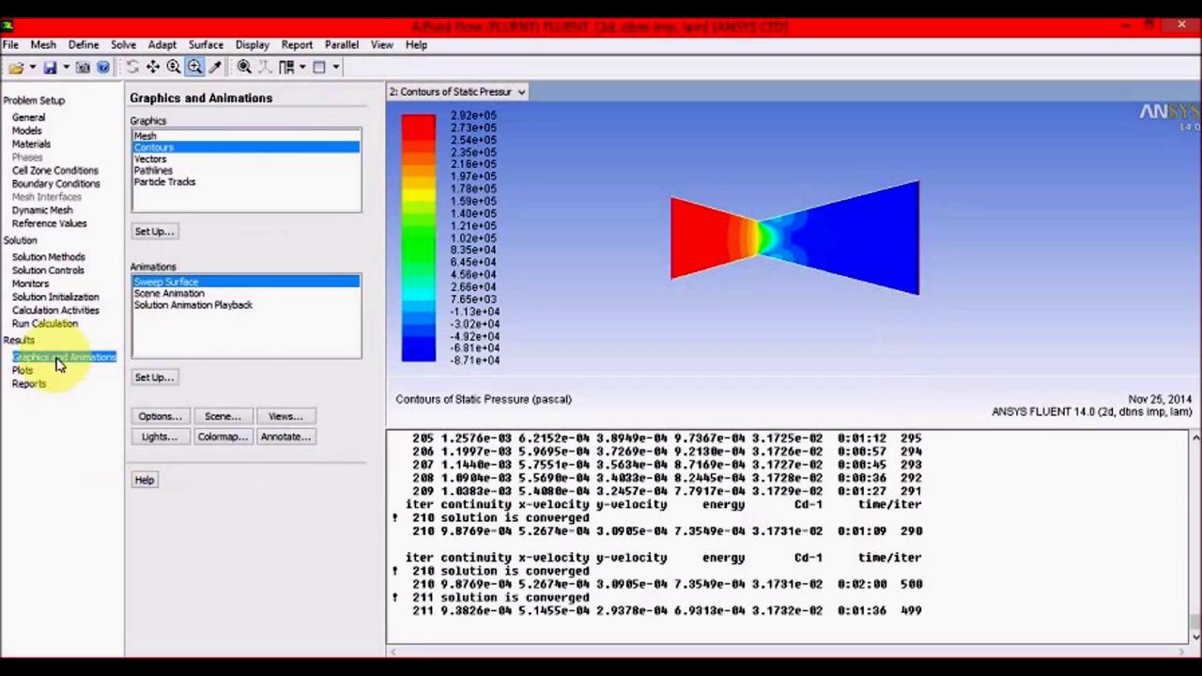
Replot static pressure along the walls in the XY Plot setup.
left_click(22, 371)
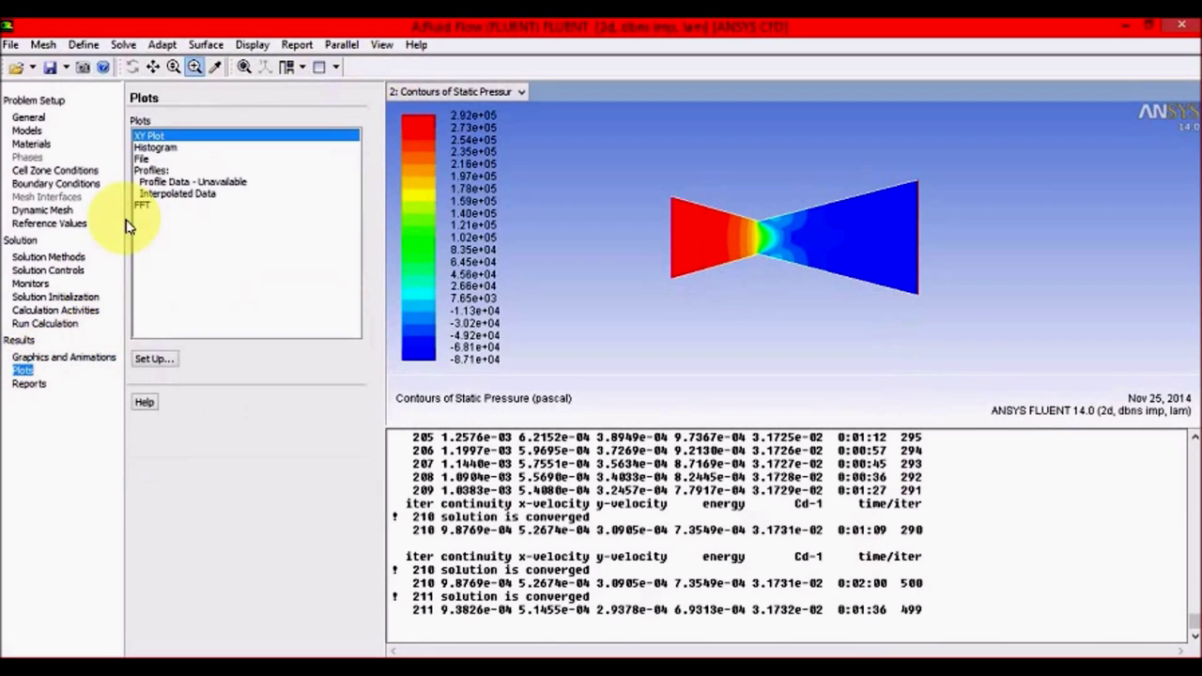
double_click(150, 138)
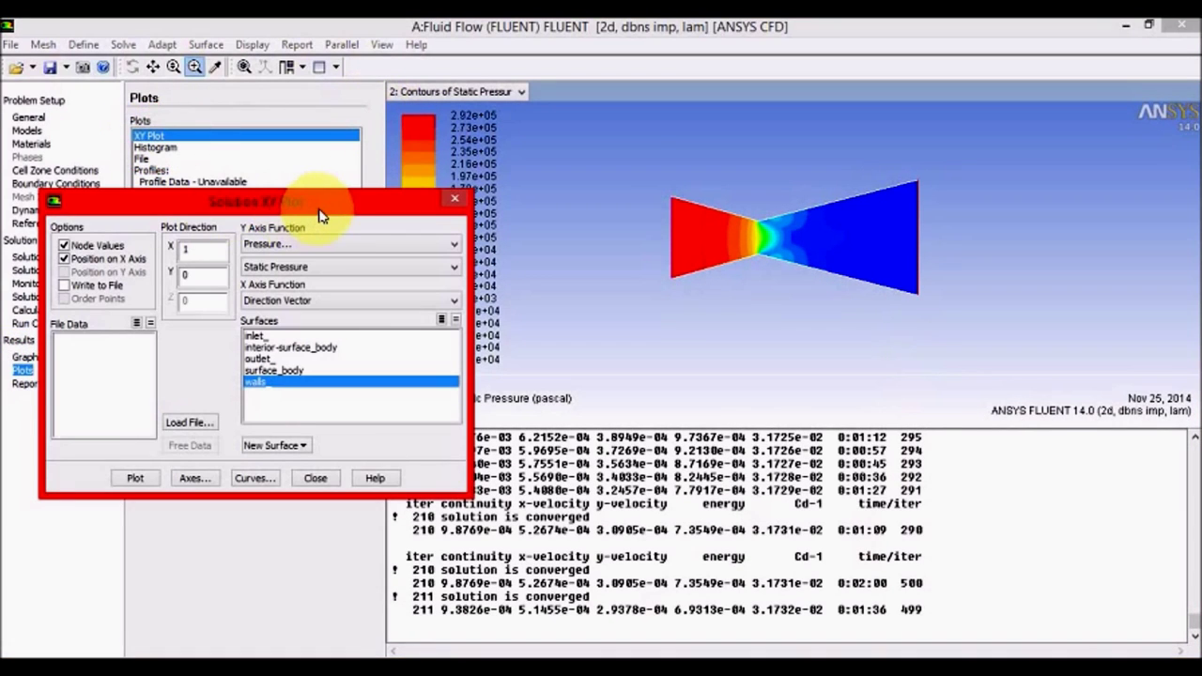
left_click(141, 476)
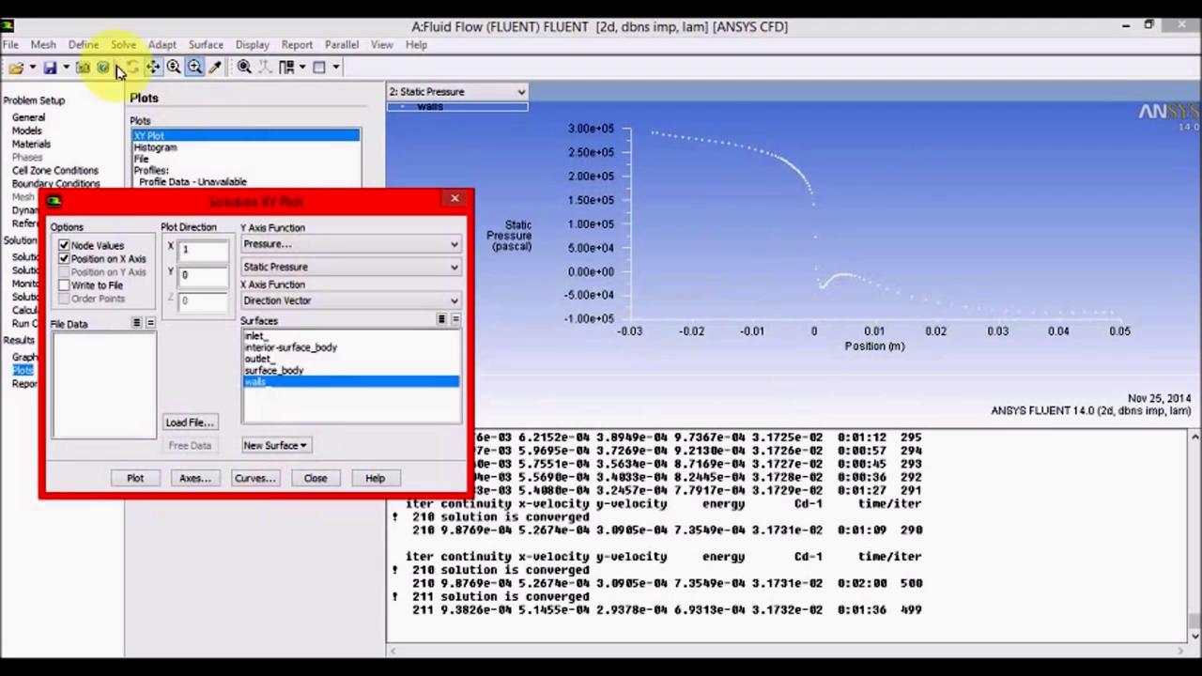
Save the pressure plot to the Desktop as Pressure.plot .jpg.
left_click(87, 68)
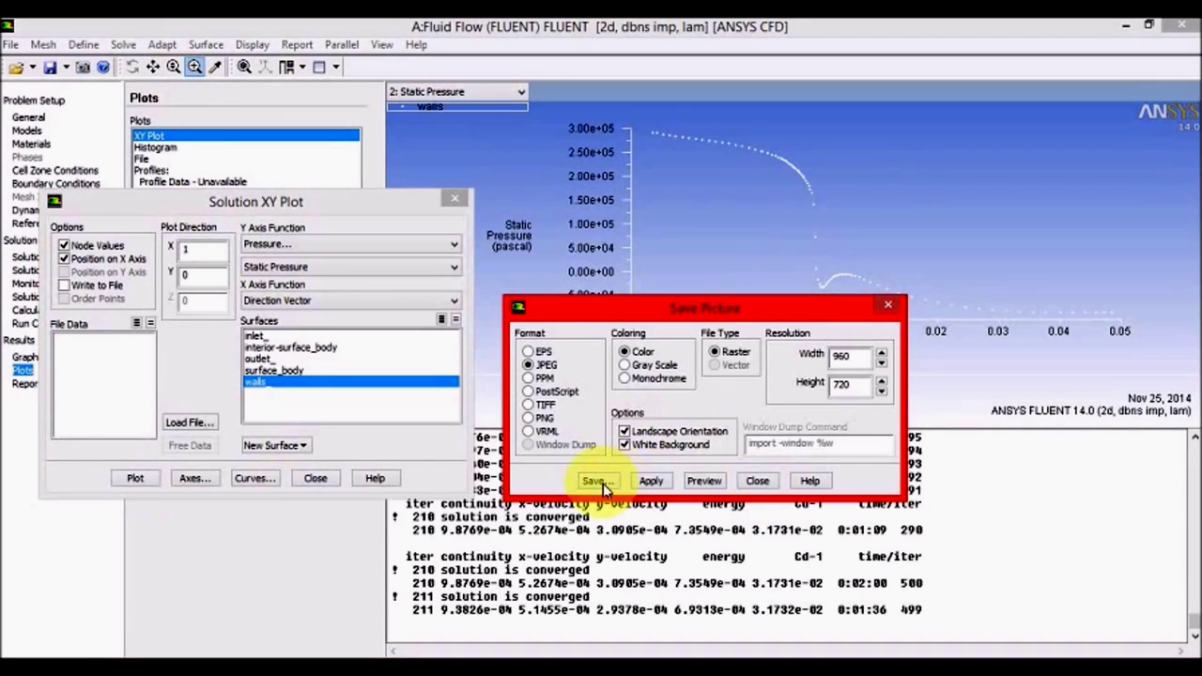
left_click(603, 482)
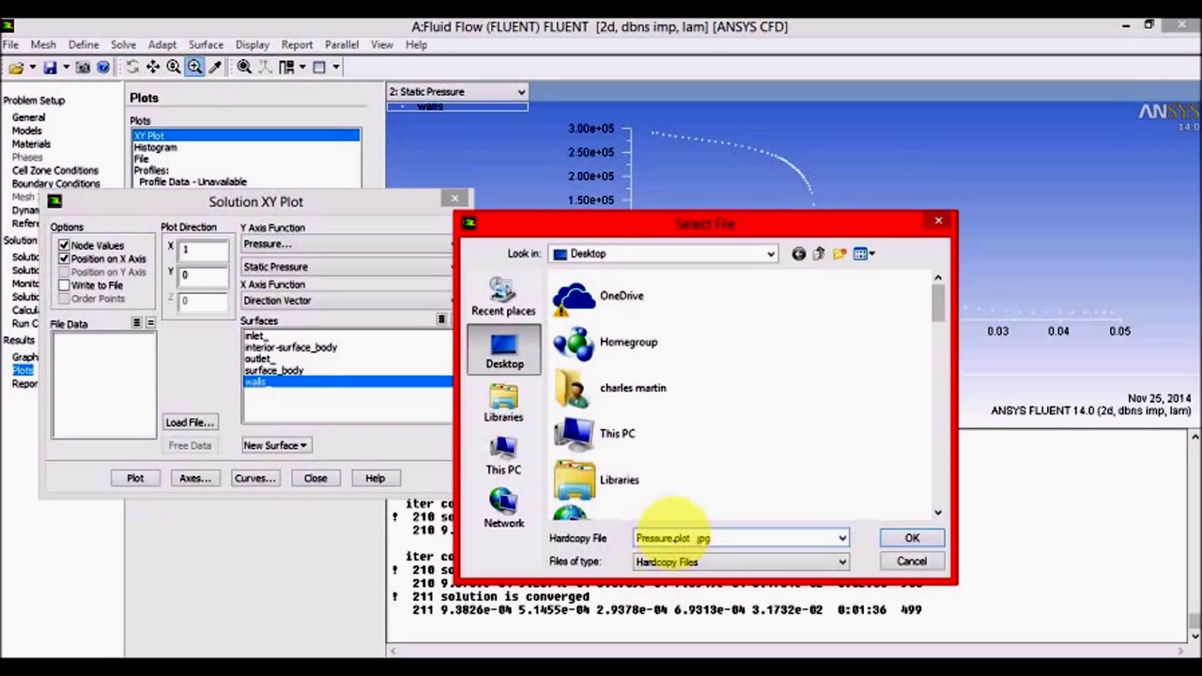
key("Return")
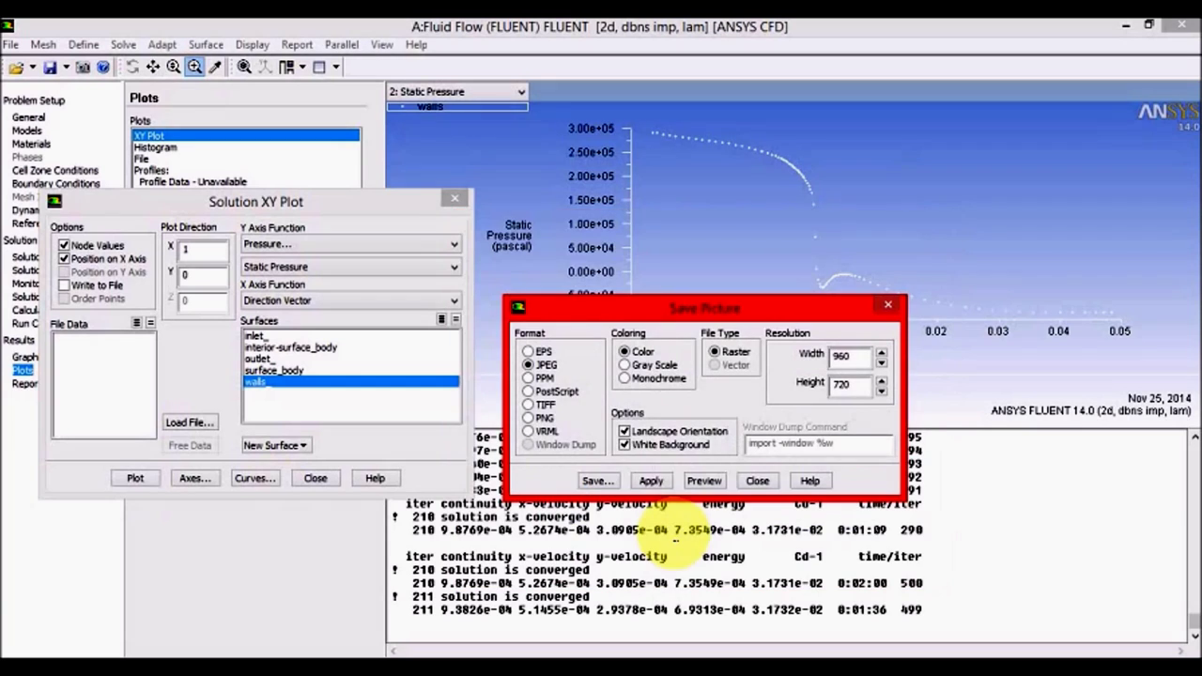
Replot the walls XY graph with Velocity > Mach Number on the y-axis, then close the setup.
left_click(758, 481)
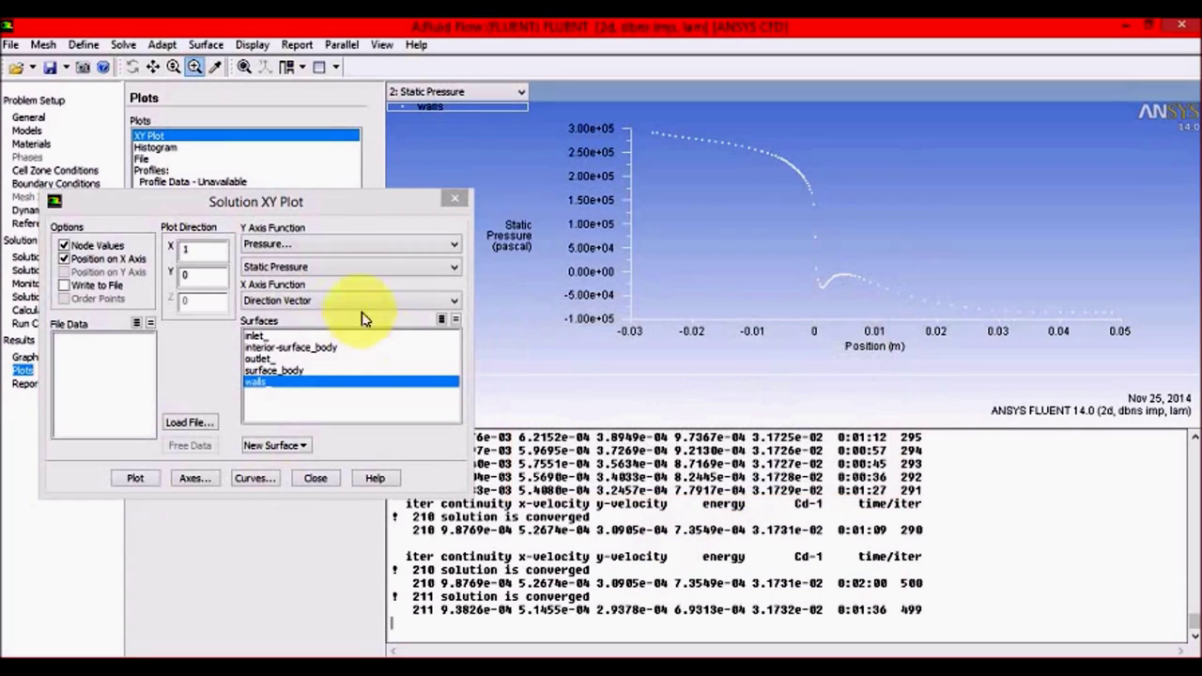
left_click(335, 243)
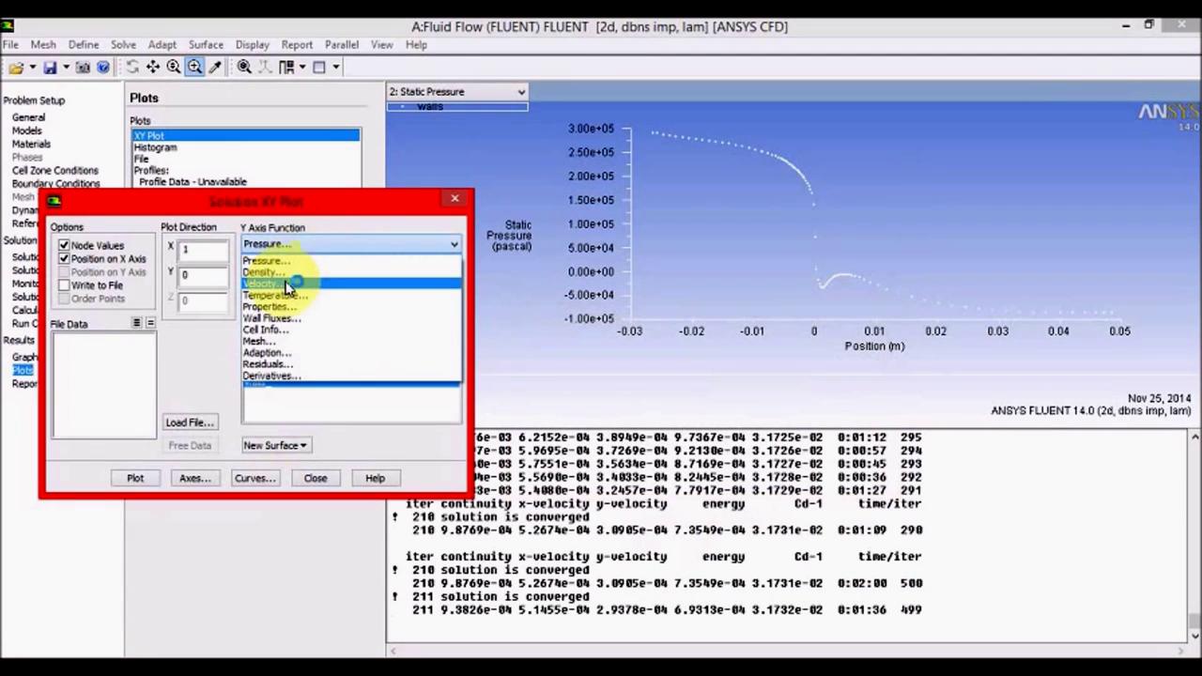
left_click(287, 284)
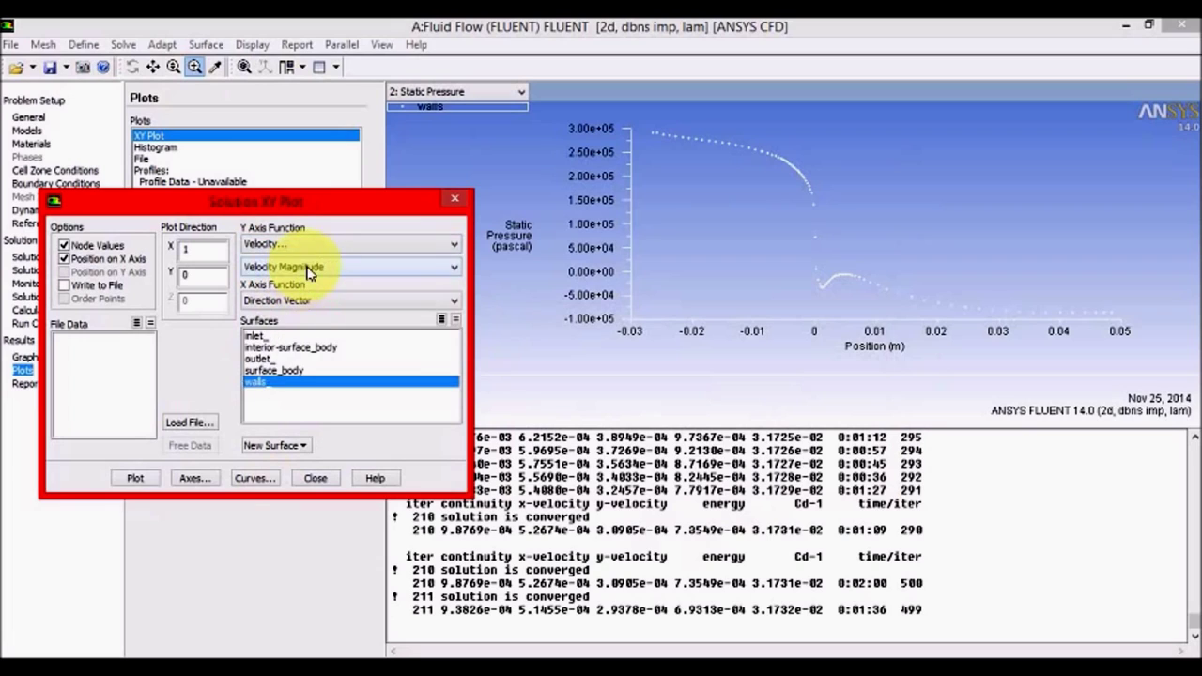
left_click(136, 478)
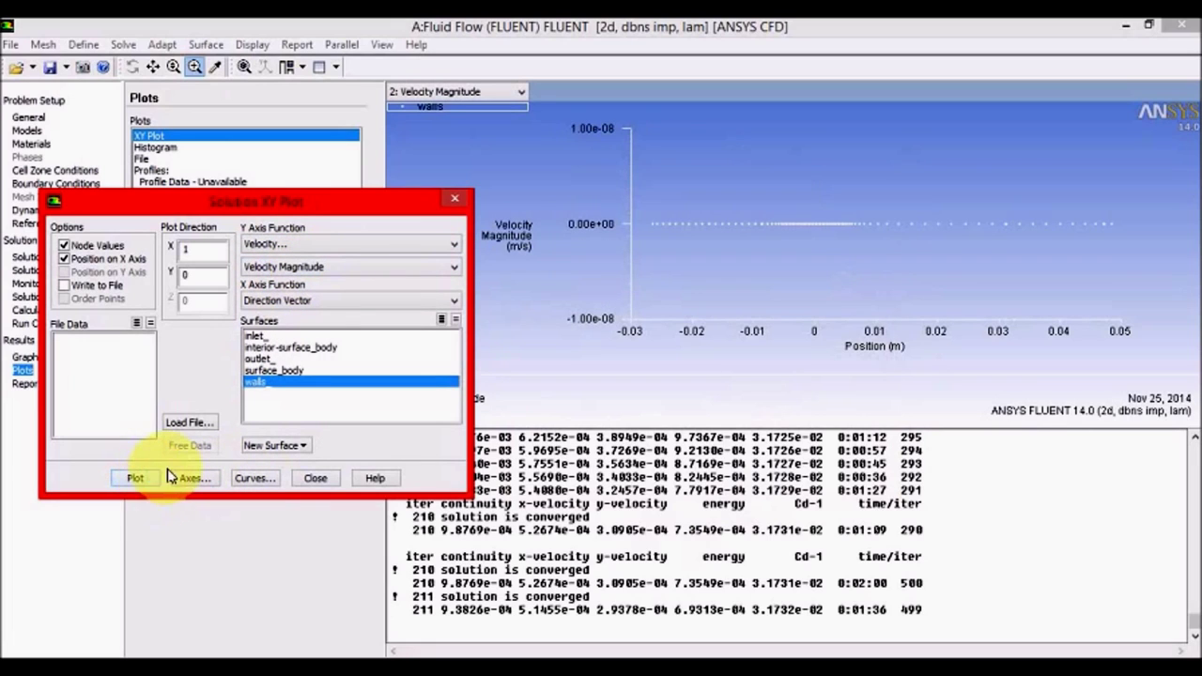
left_click(317, 267)
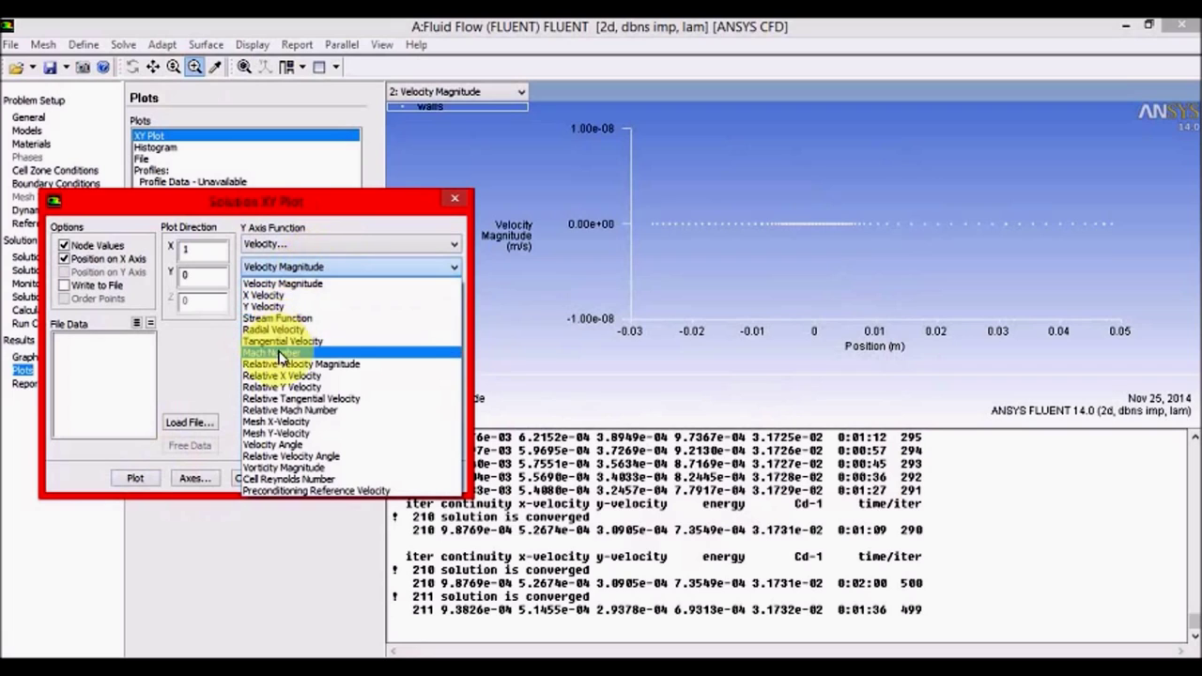
left_click(279, 353)
left_click(136, 478)
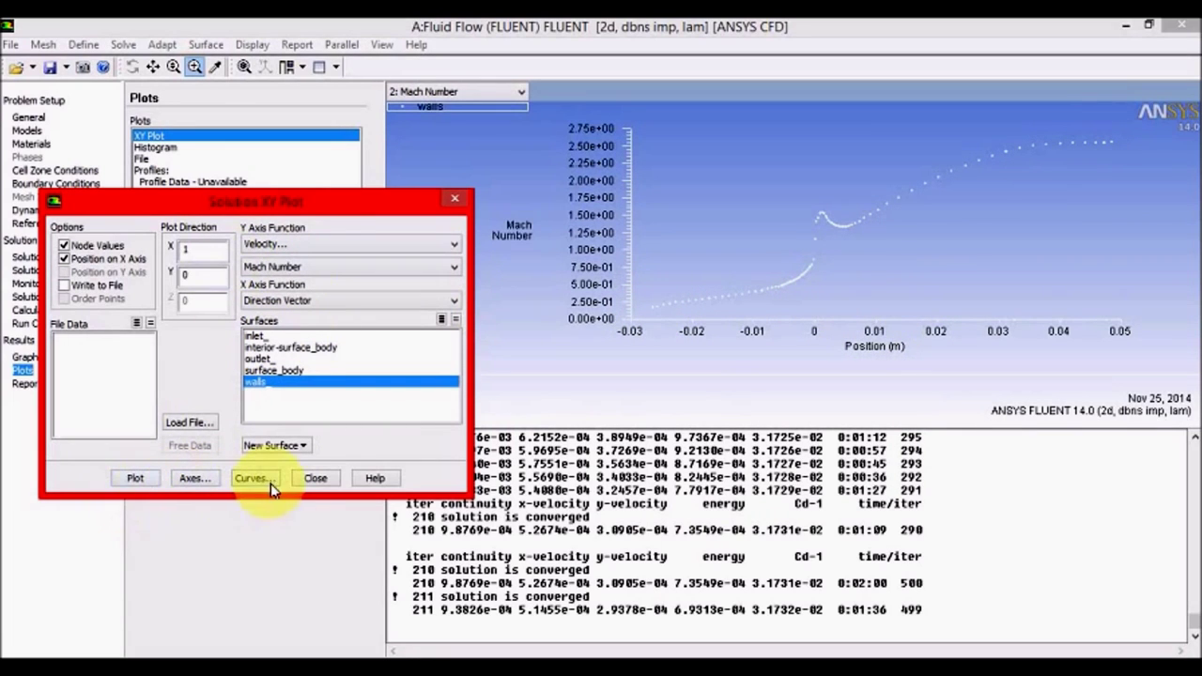
left_click(313, 478)
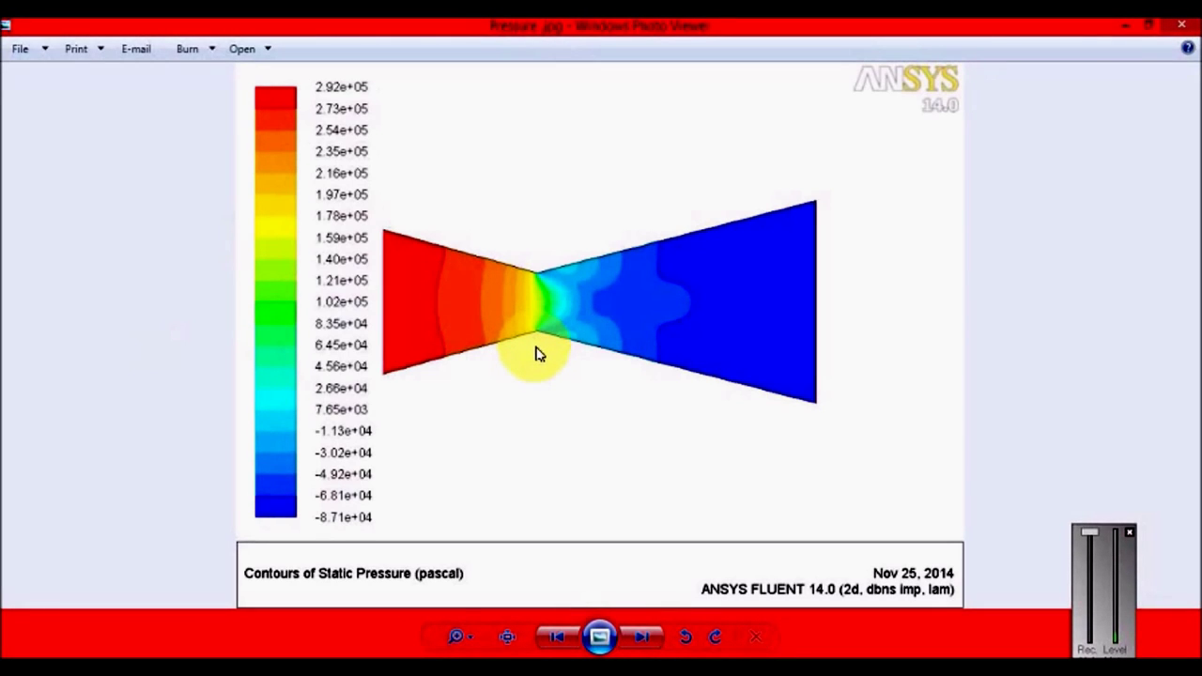
Page through the saved Mach contour, pressure plot and Mach plot images, then return to PowerPoint.
key("Right")
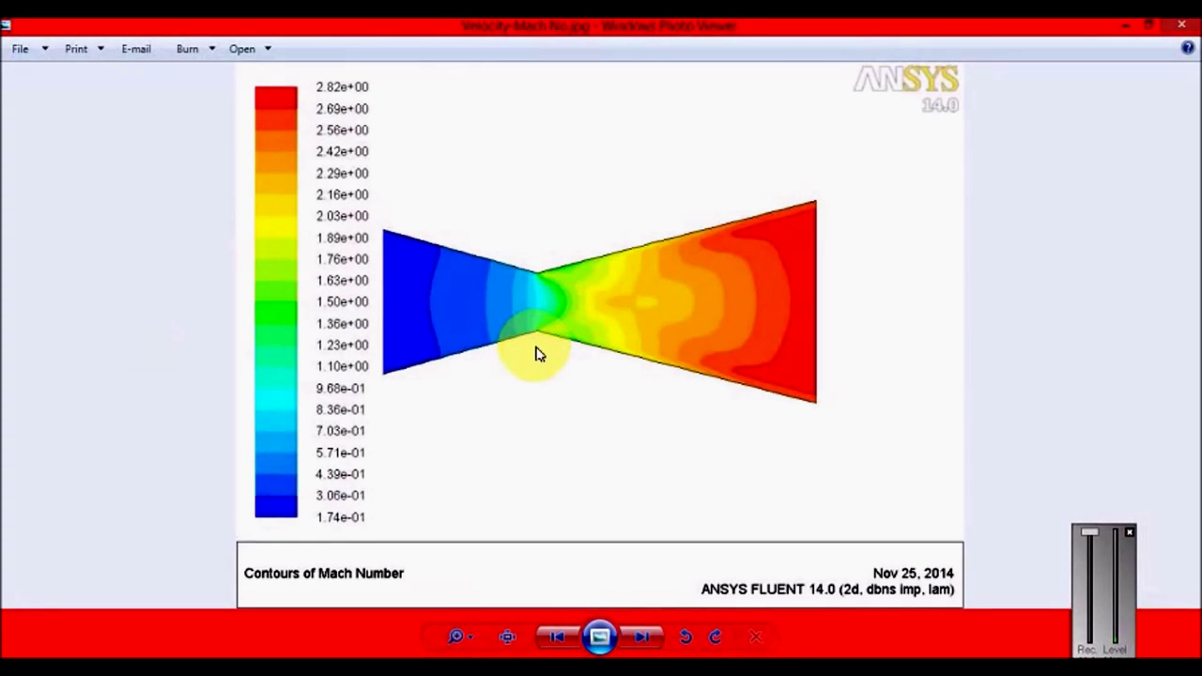
key("Right")
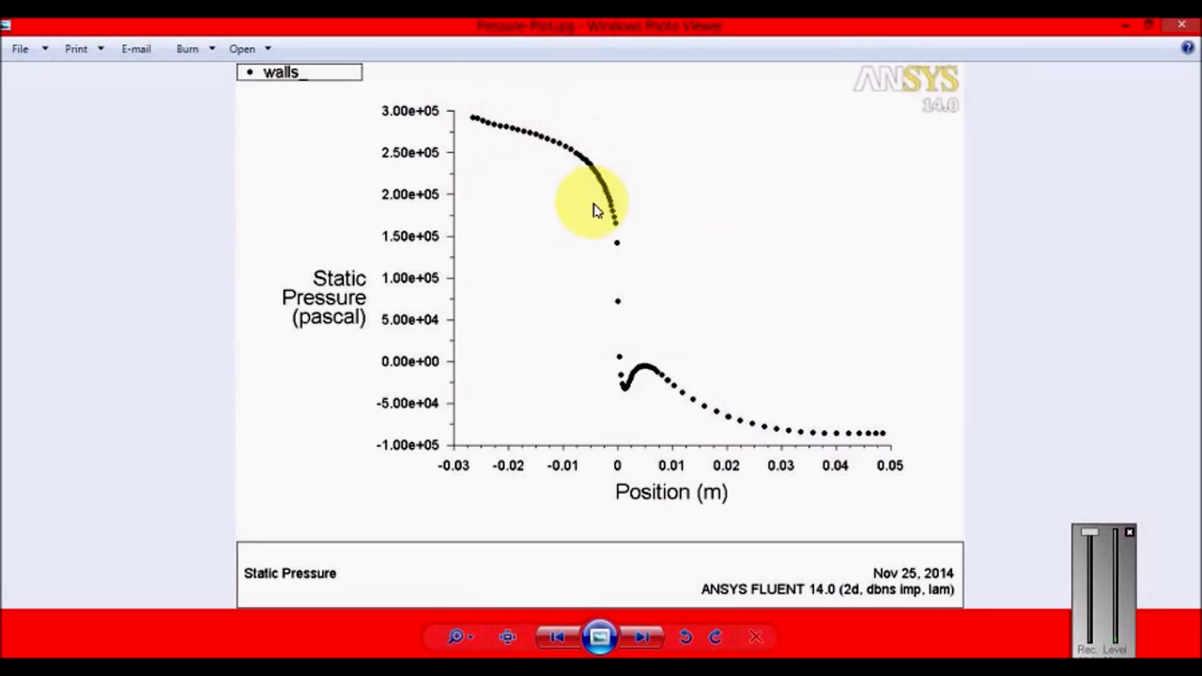
key("Right")
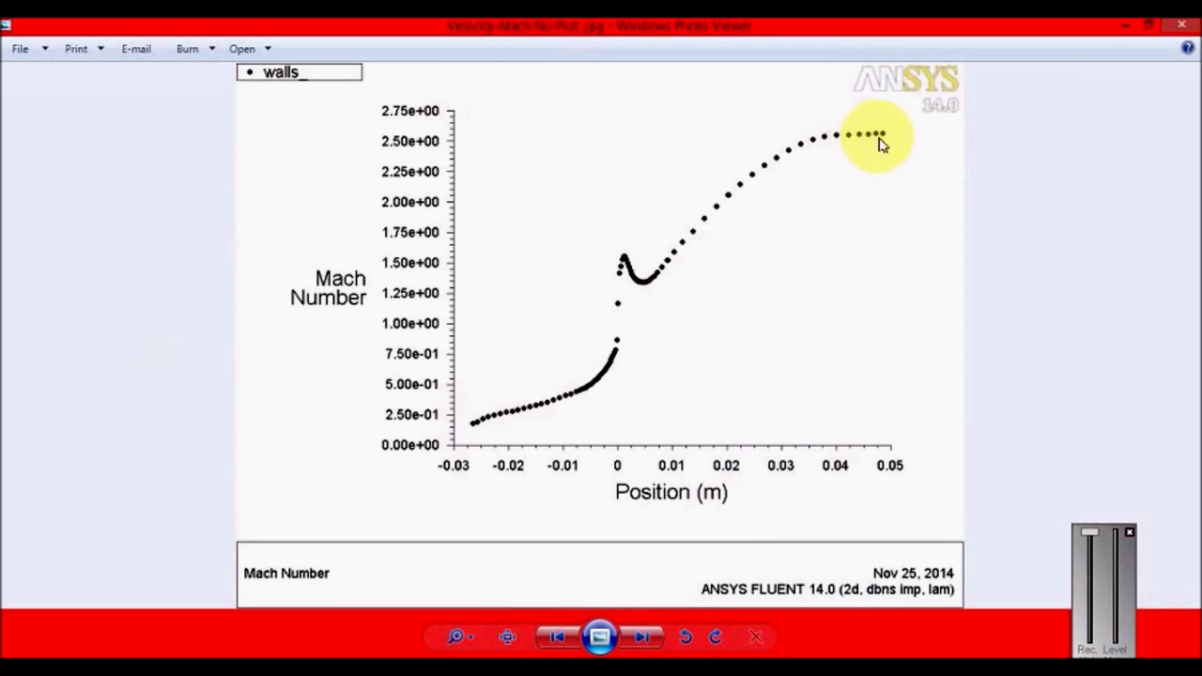
key("alt+Tab")
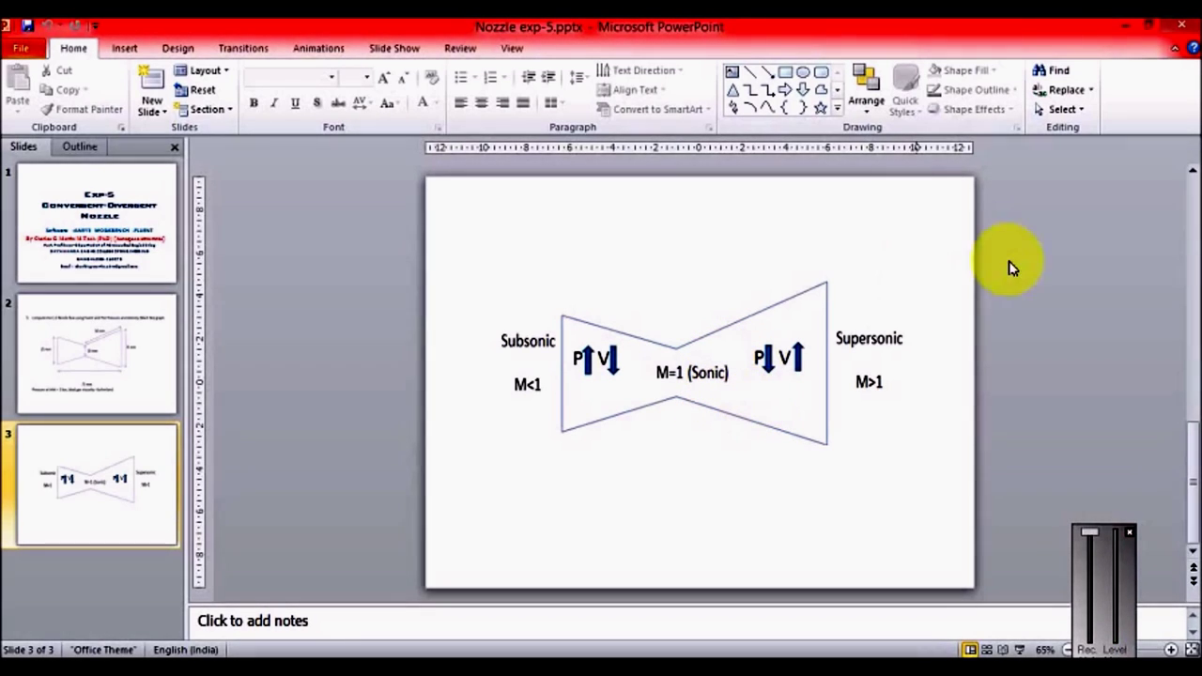
Close the PowerPoint presentation and exit FLUENT with File > Close FLUENT.
left_click(1182, 26)
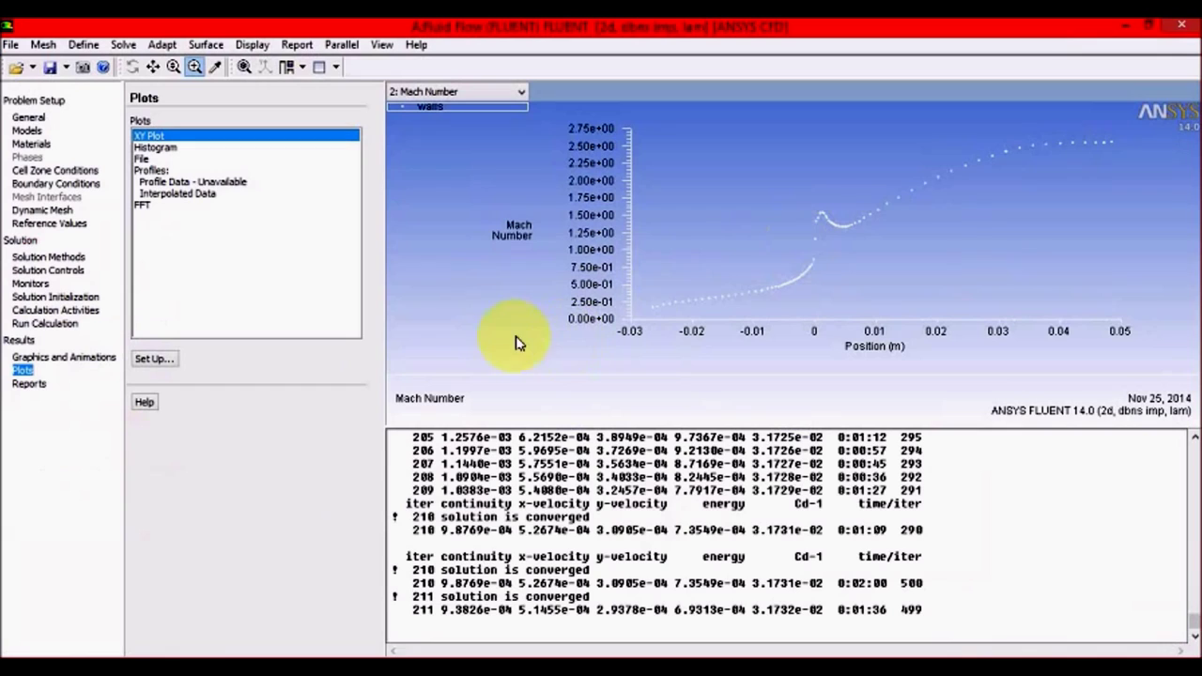
left_click(11, 46)
left_click(75, 330)
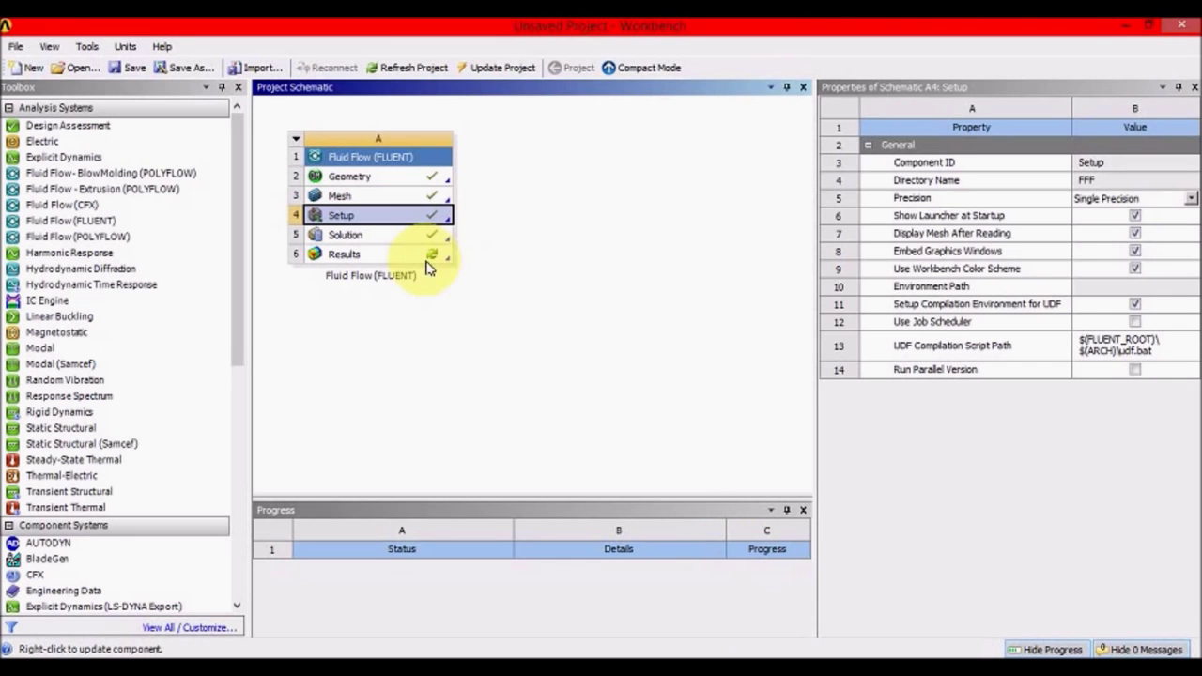
Launch CFD-Post via Edit... on the Results cell and maximize its window.
left_click(428, 267)
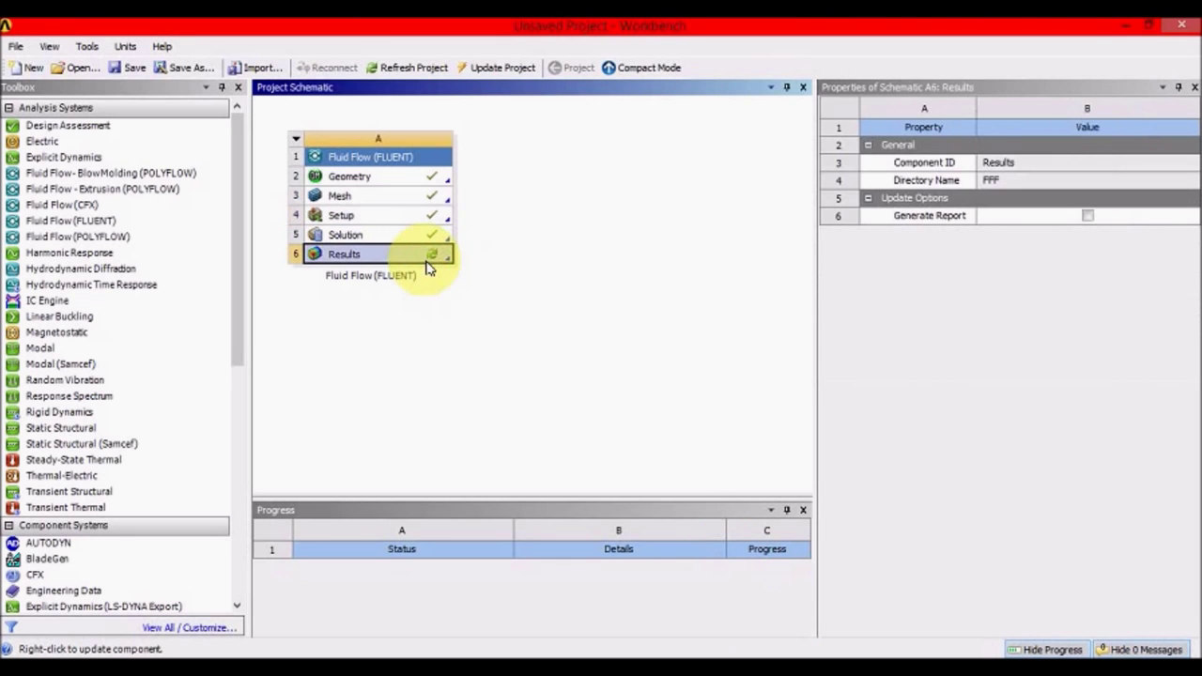
right_click(445, 265)
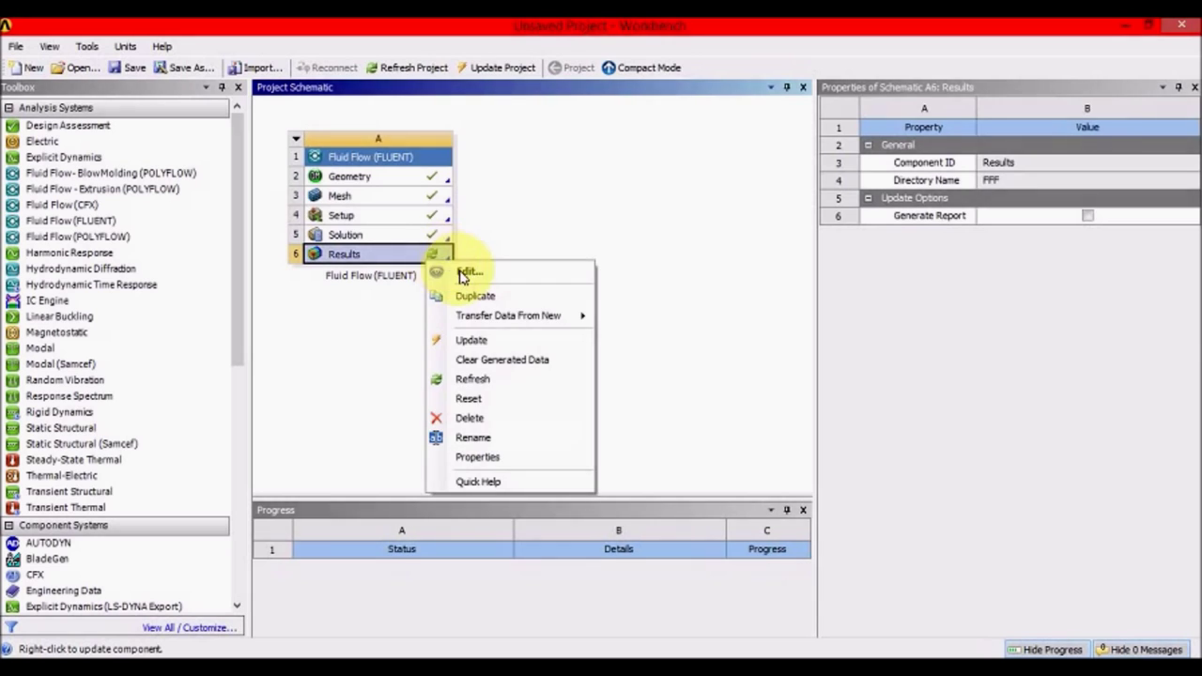
left_click(466, 273)
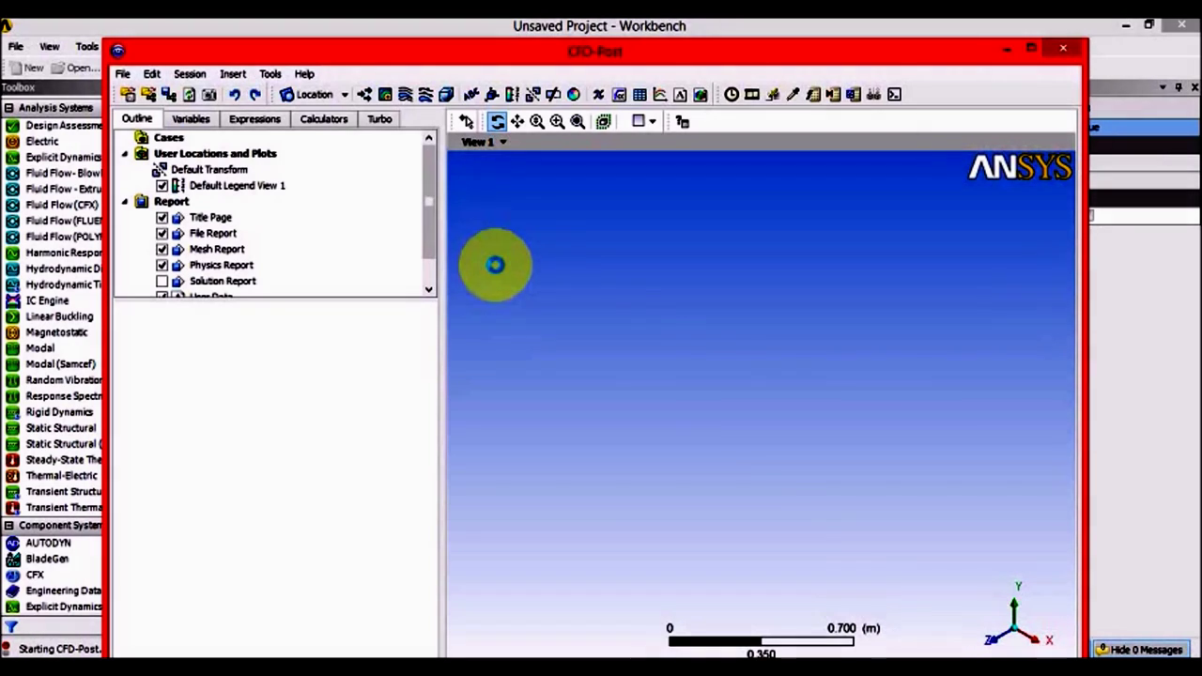
double_click(720, 46)
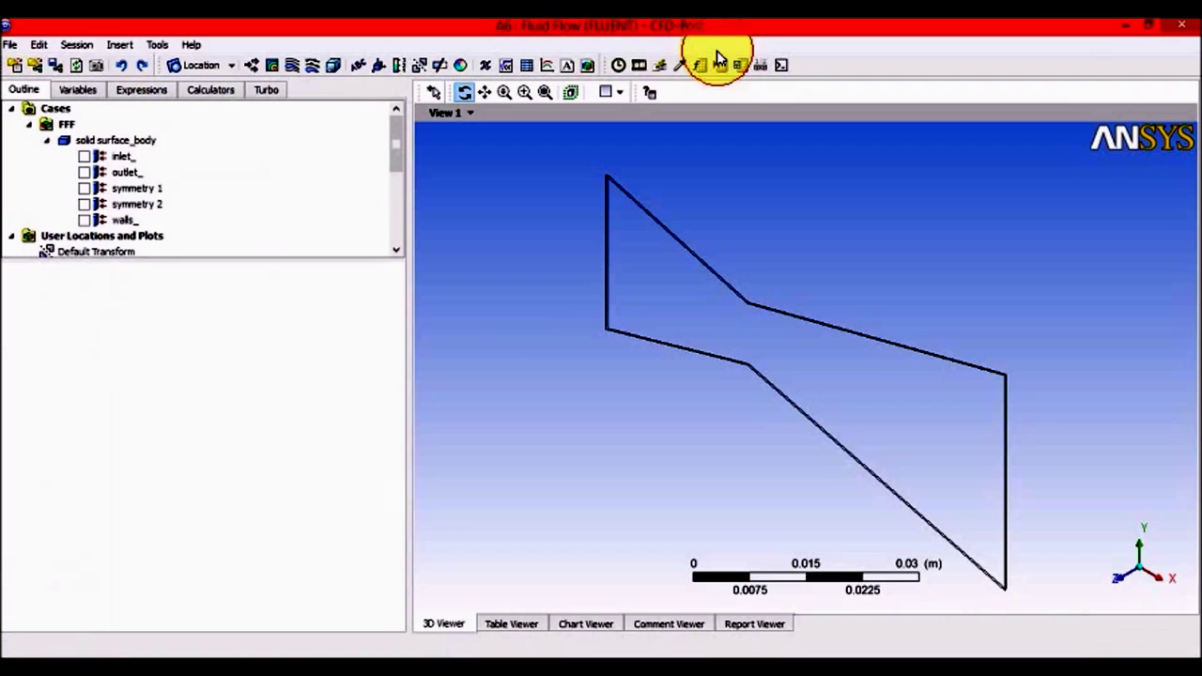
Set the predefined camera to View From +Z and zoom in on the nozzle.
right_click(720, 176)
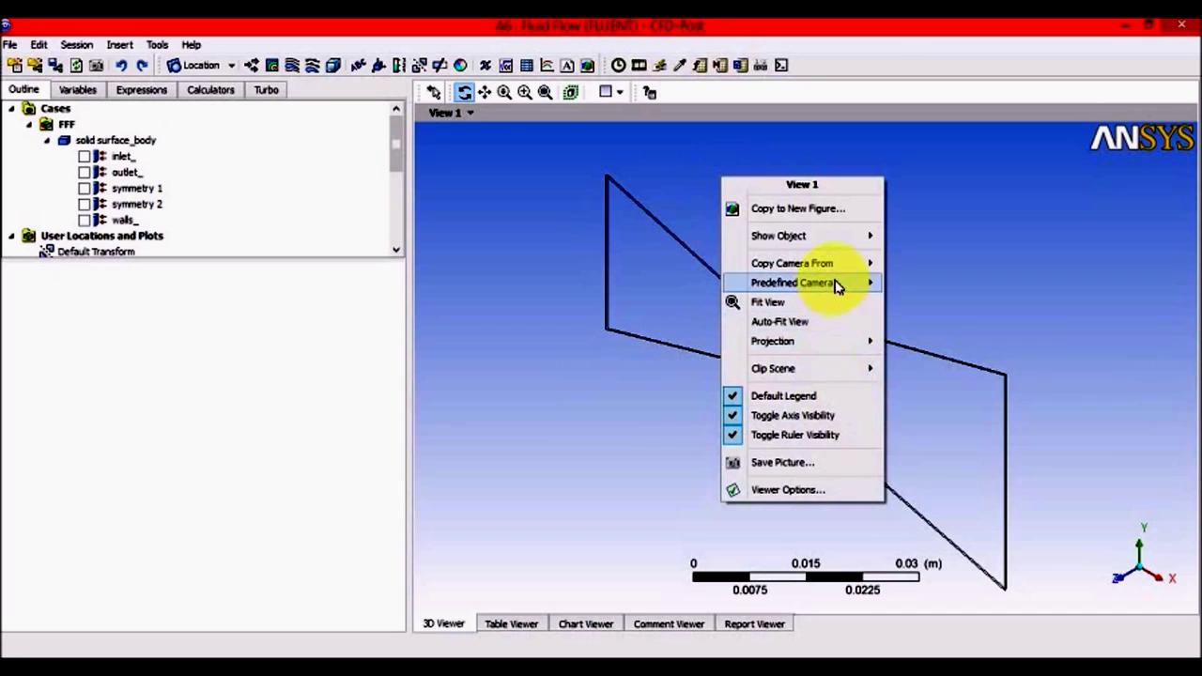
mouse_move(839, 286)
left_click(936, 424)
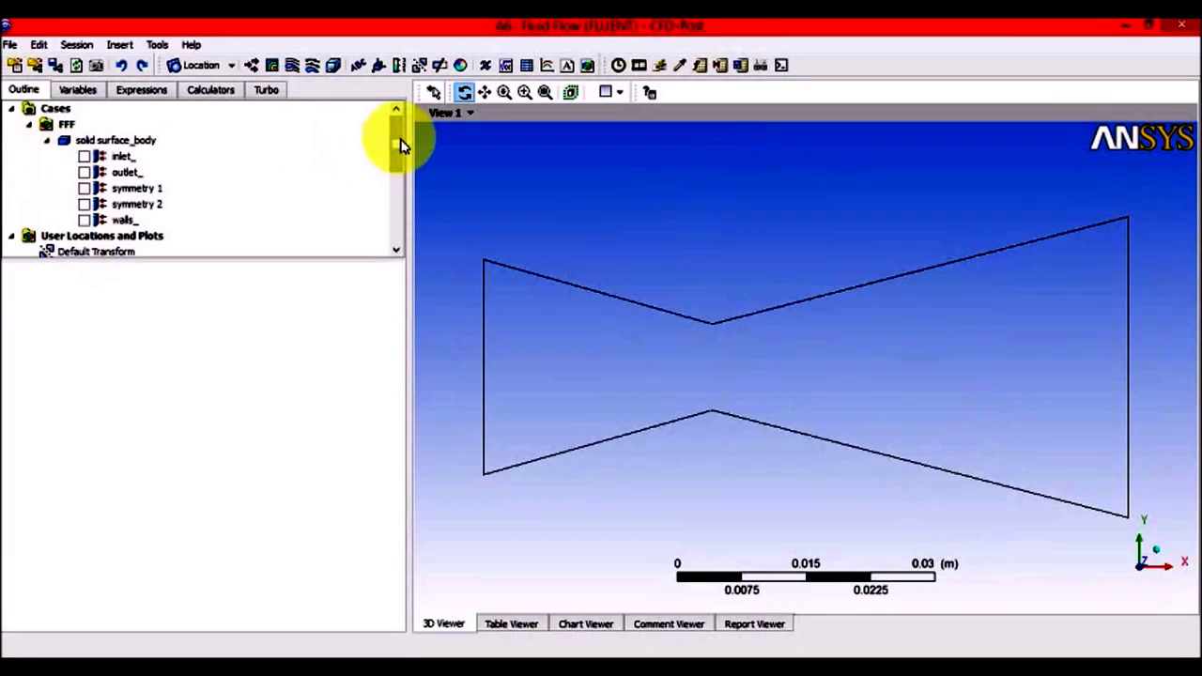
left_click_drag(401, 146, 398, 165)
scroll(98, 152, "up", 2)
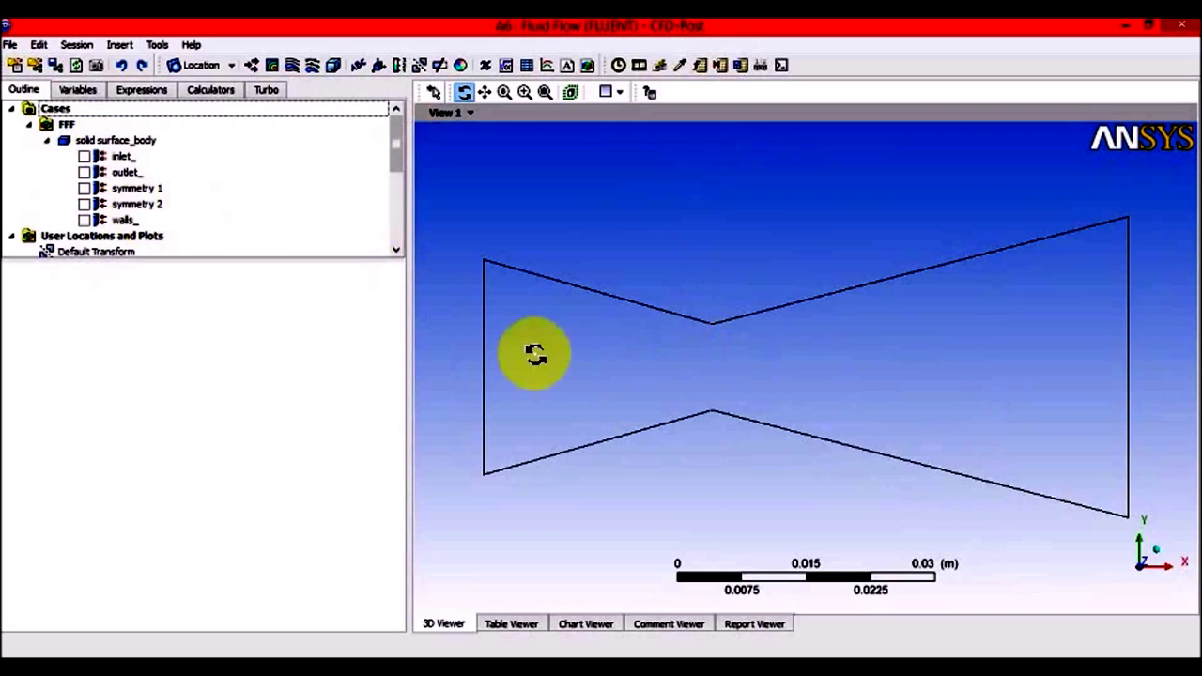
Insert Streamline 1 starting from inlet_ with 500 points, apply it, and rotate the view.
left_click(291, 68)
left_click(320, 133)
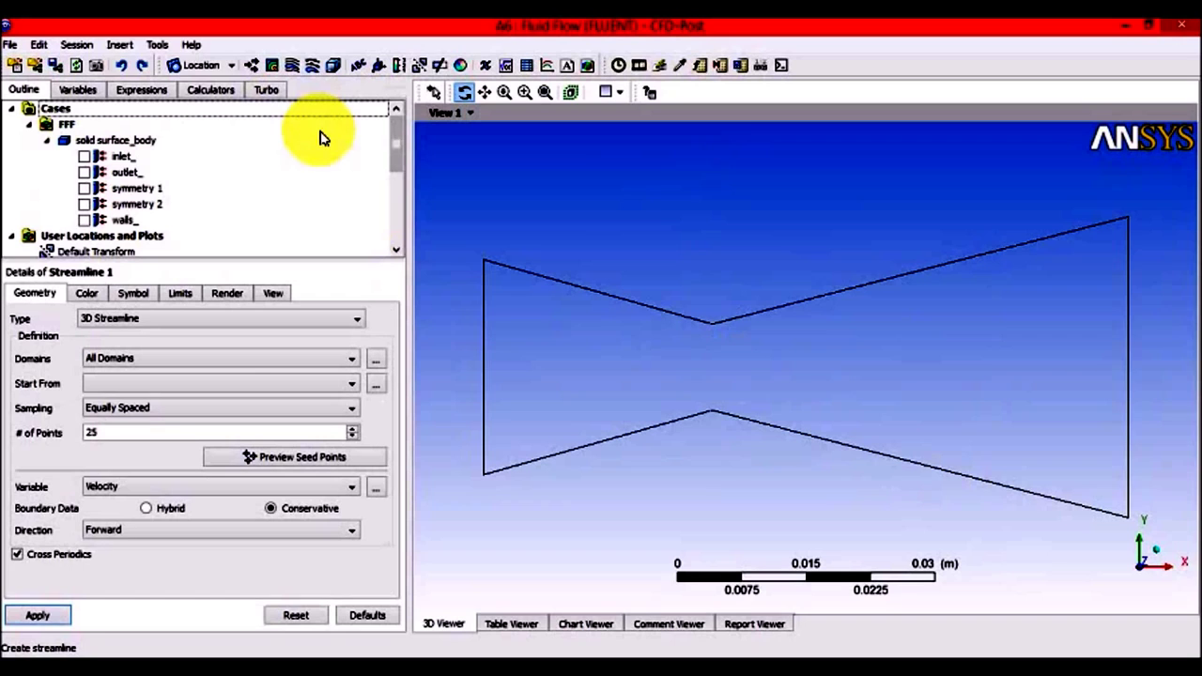
left_click(185, 393)
left_click(158, 398)
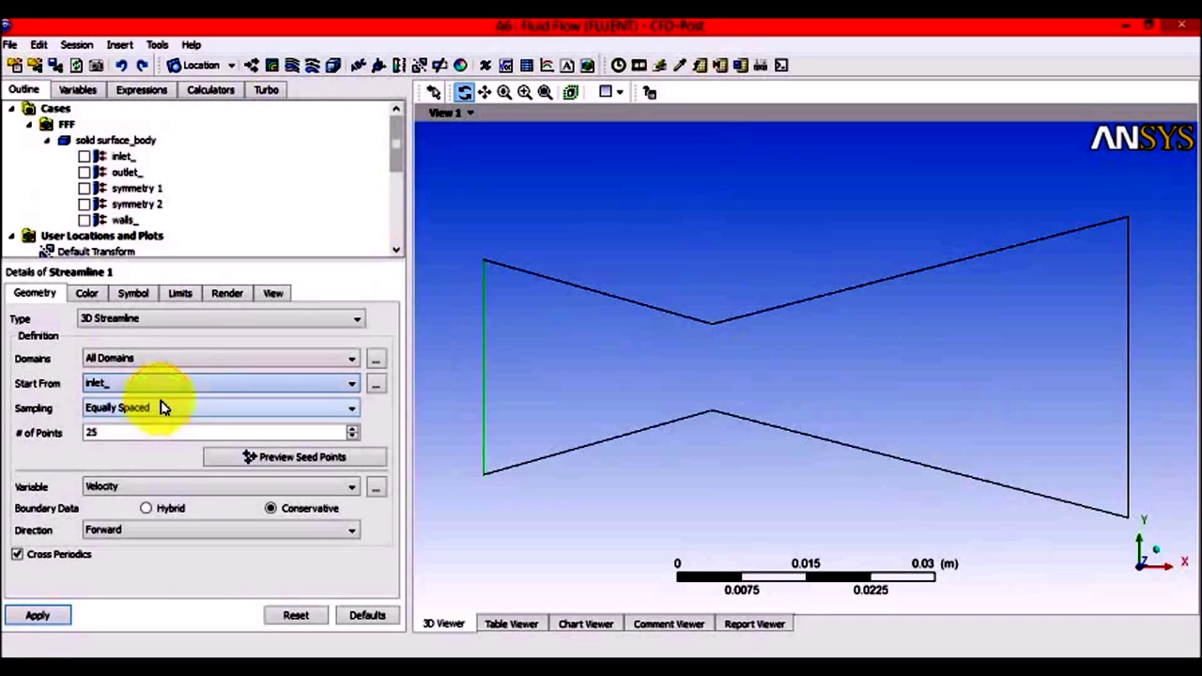
left_click_drag(144, 434, 50, 443)
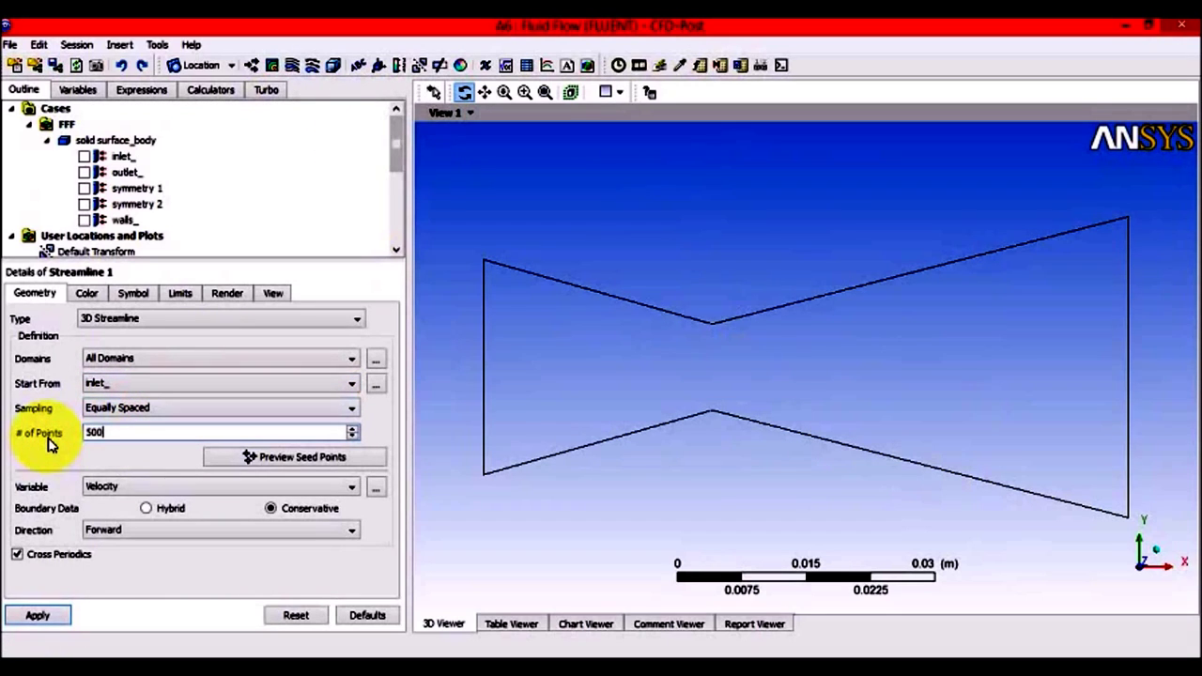
left_click(25, 617)
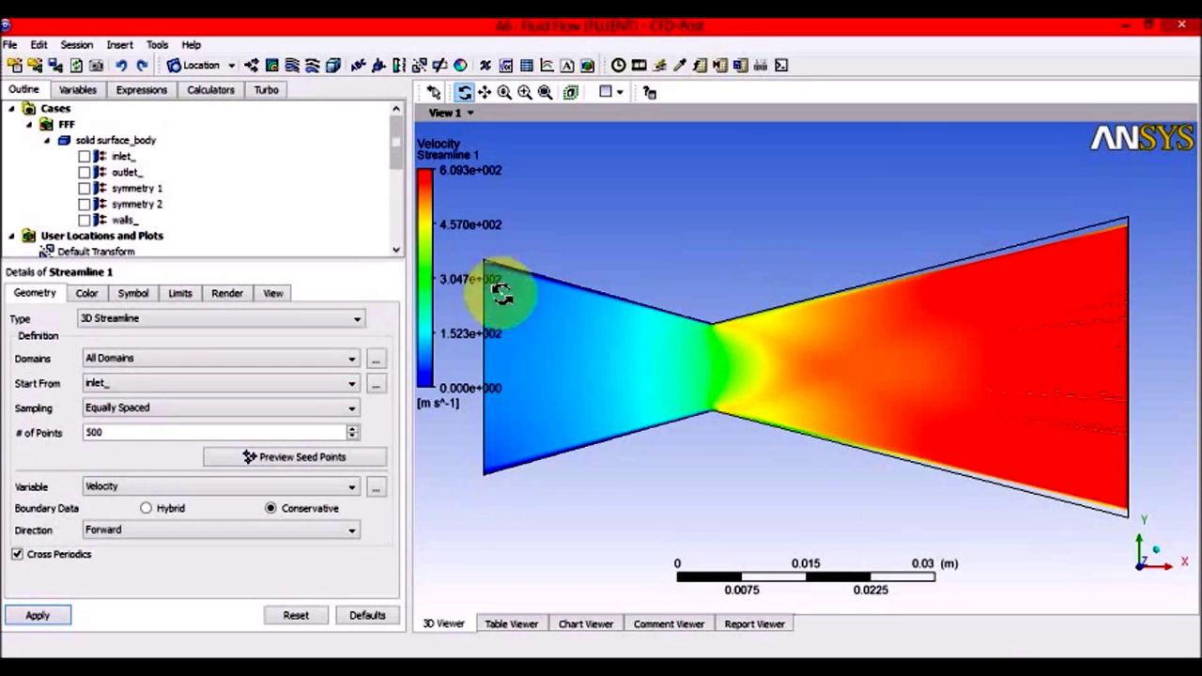
left_click_drag(510, 333, 930, 303)
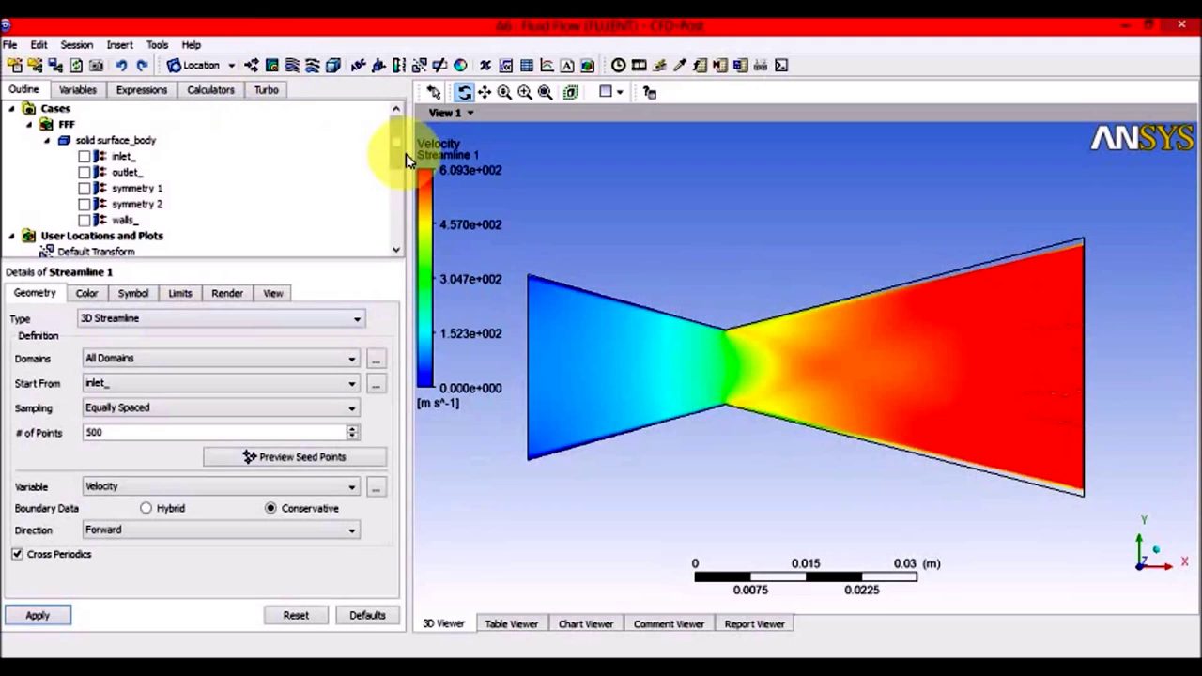
Hide Streamline 1, add pressure Contour 1 on symmetry 1, then show Streamline 1 and hide Contour 1.
left_click_drag(398, 150, 397, 166)
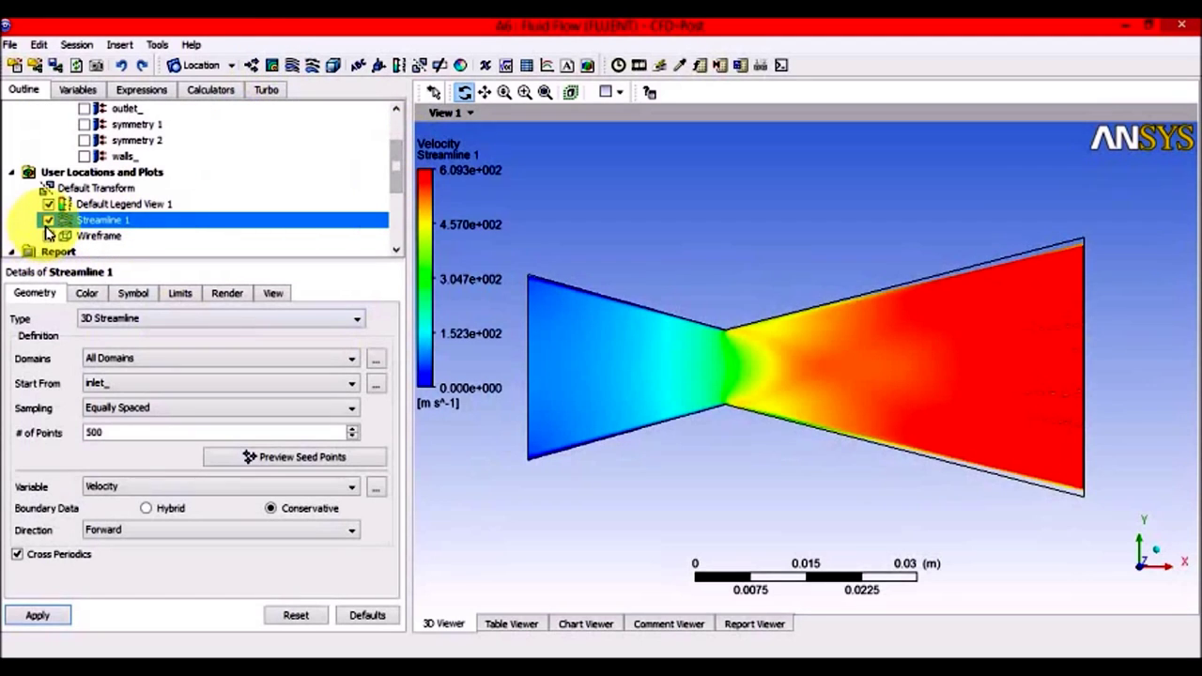
left_click(48, 220)
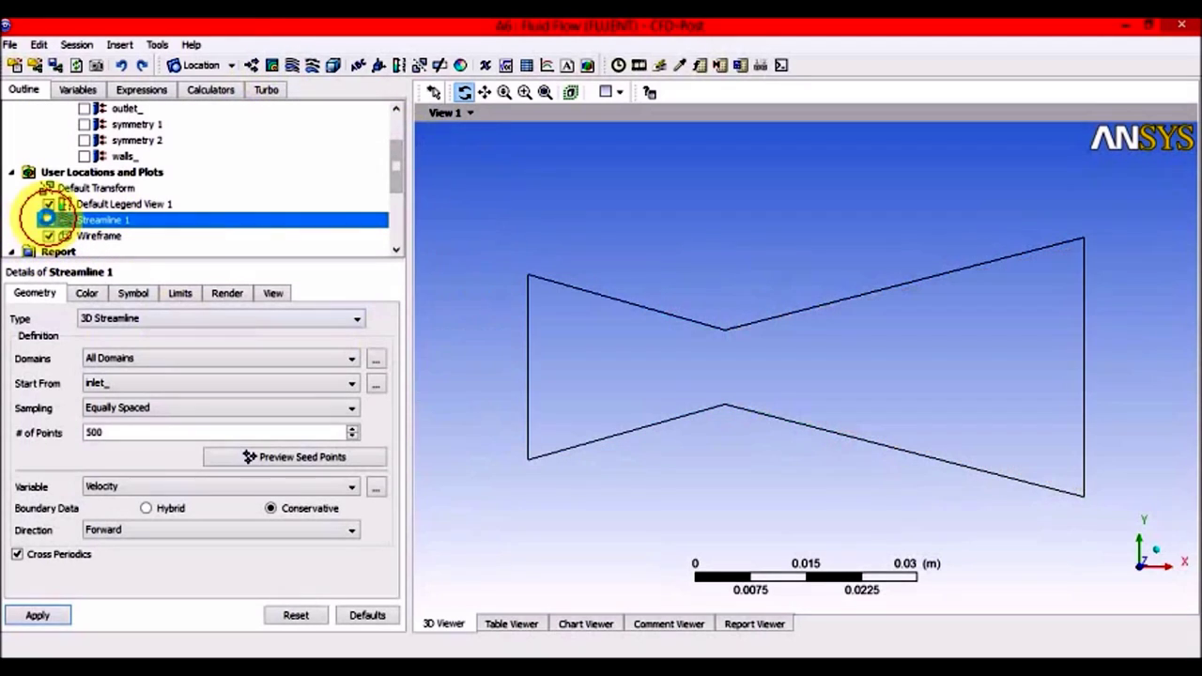
left_click(271, 64)
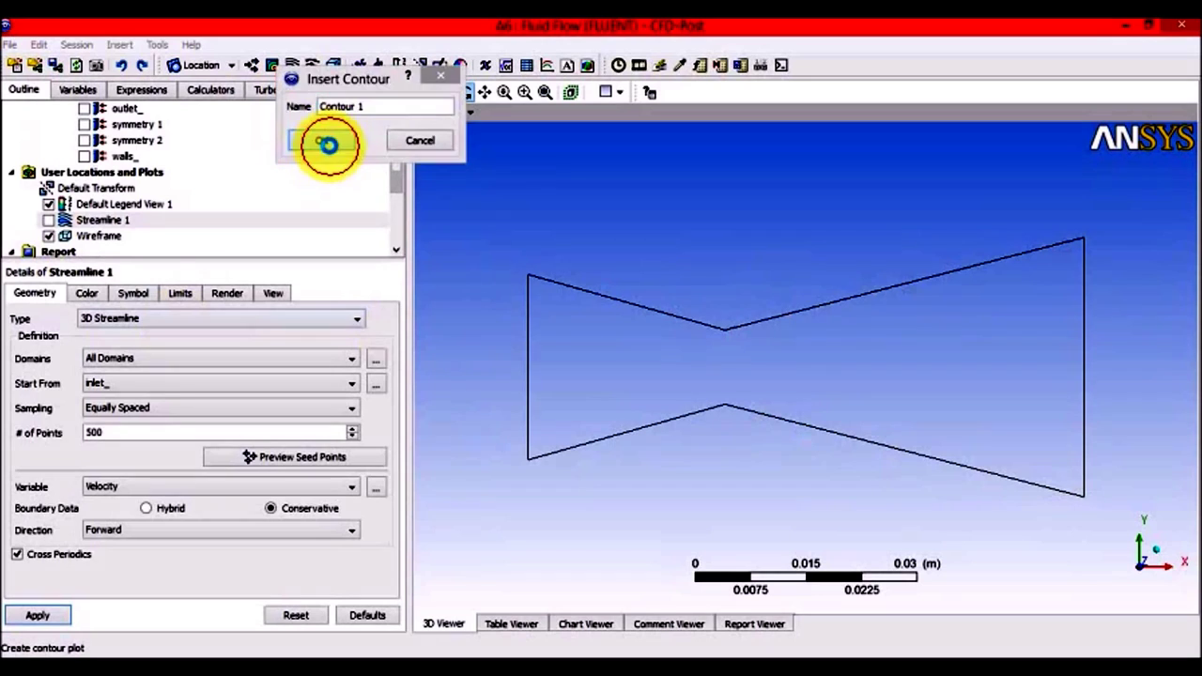
left_click(324, 141)
left_click(252, 342)
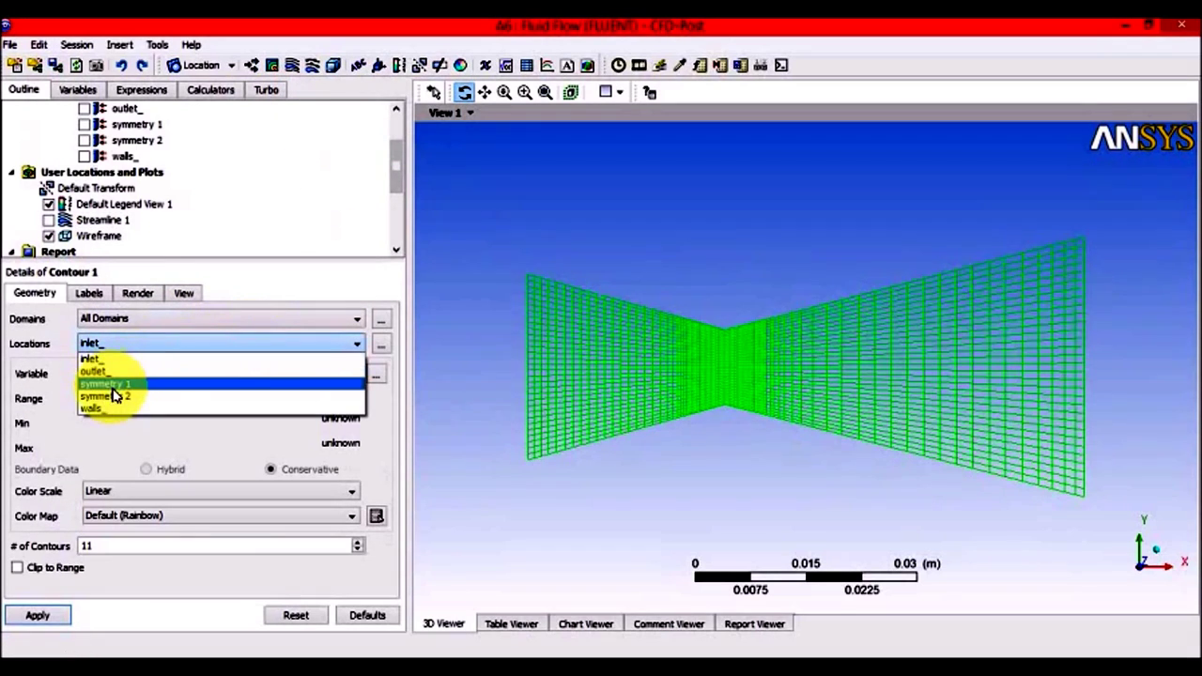
left_click(118, 384)
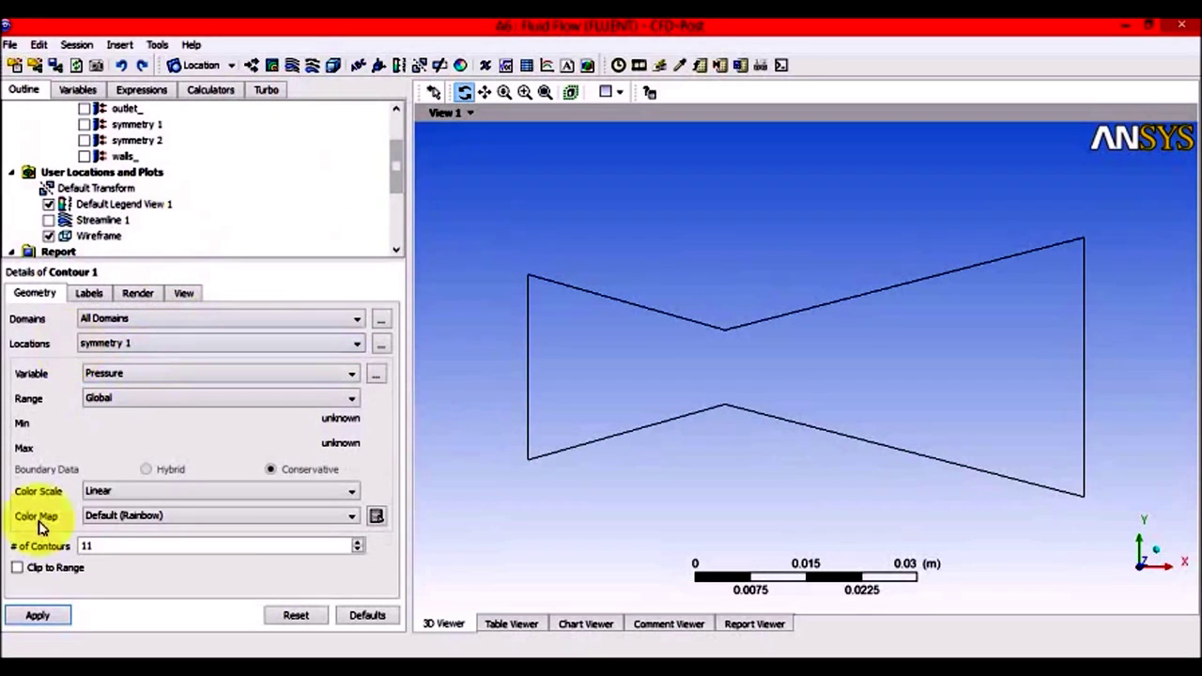
left_click(37, 616)
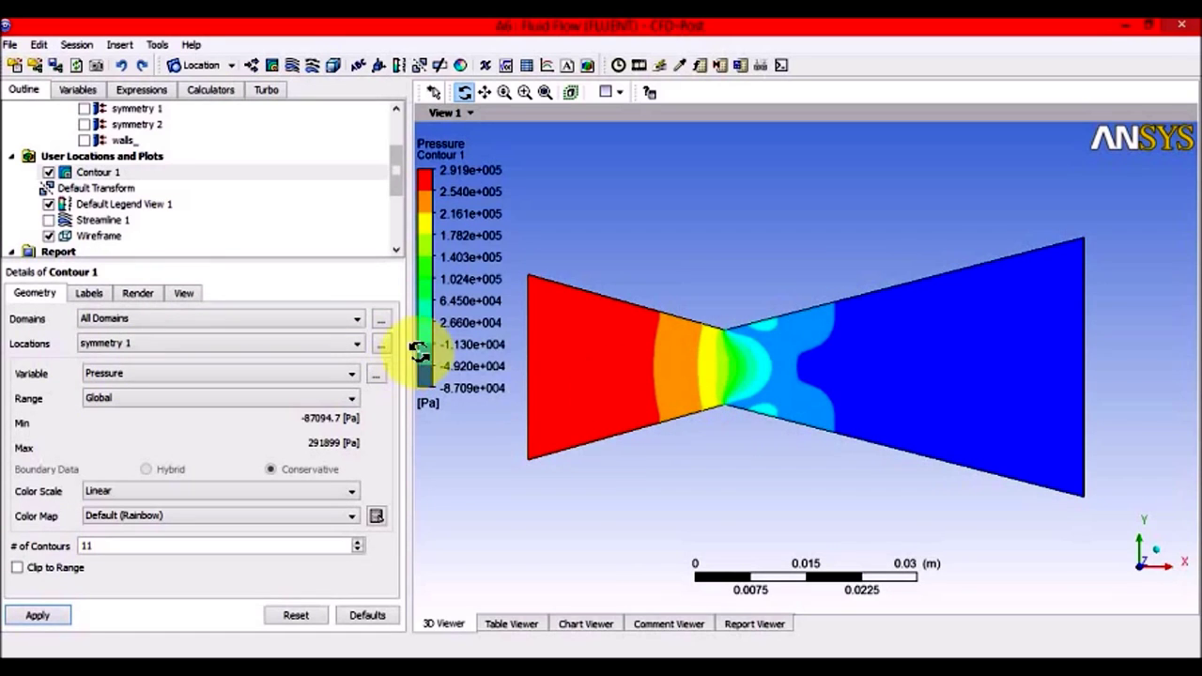
left_click(49, 220)
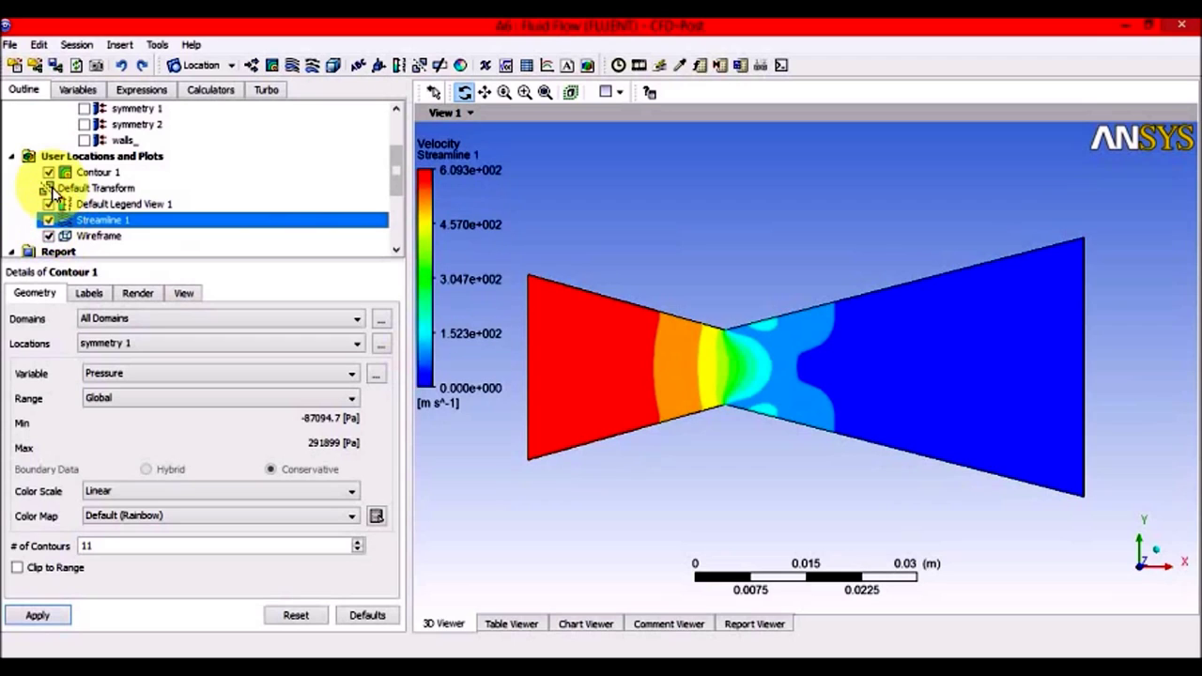
left_click(49, 173)
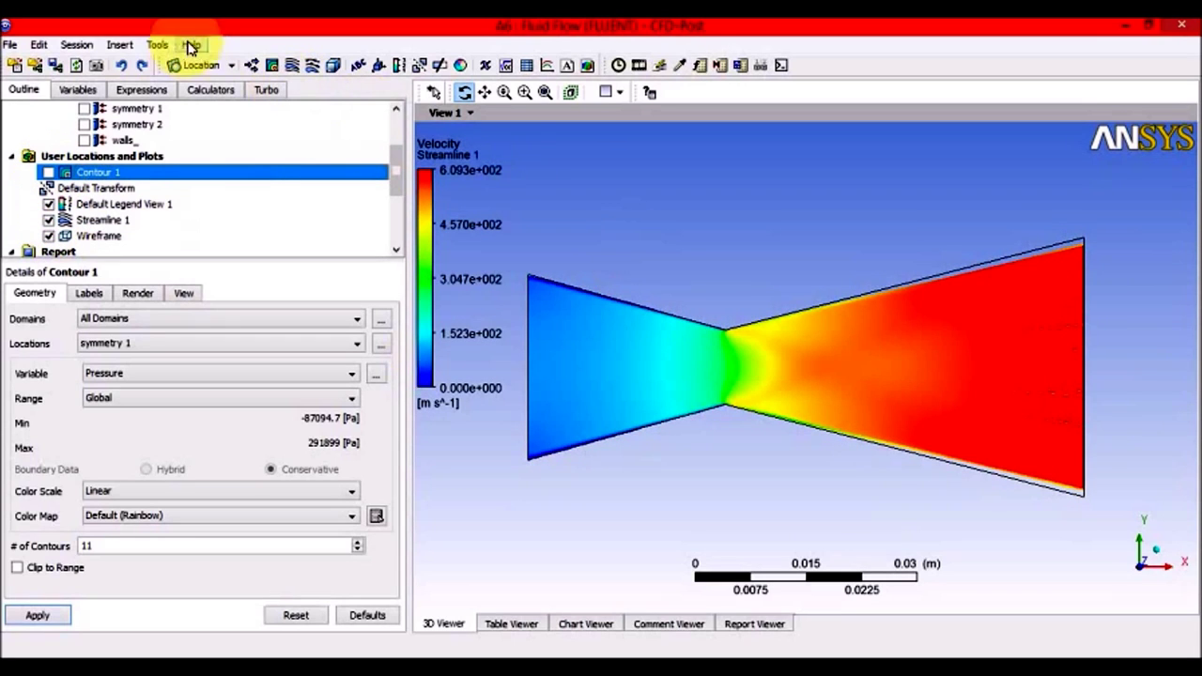
Quick-animate Streamline 1 at a slower speed, playing it and then stopping it.
left_click(157, 44)
left_click(192, 85)
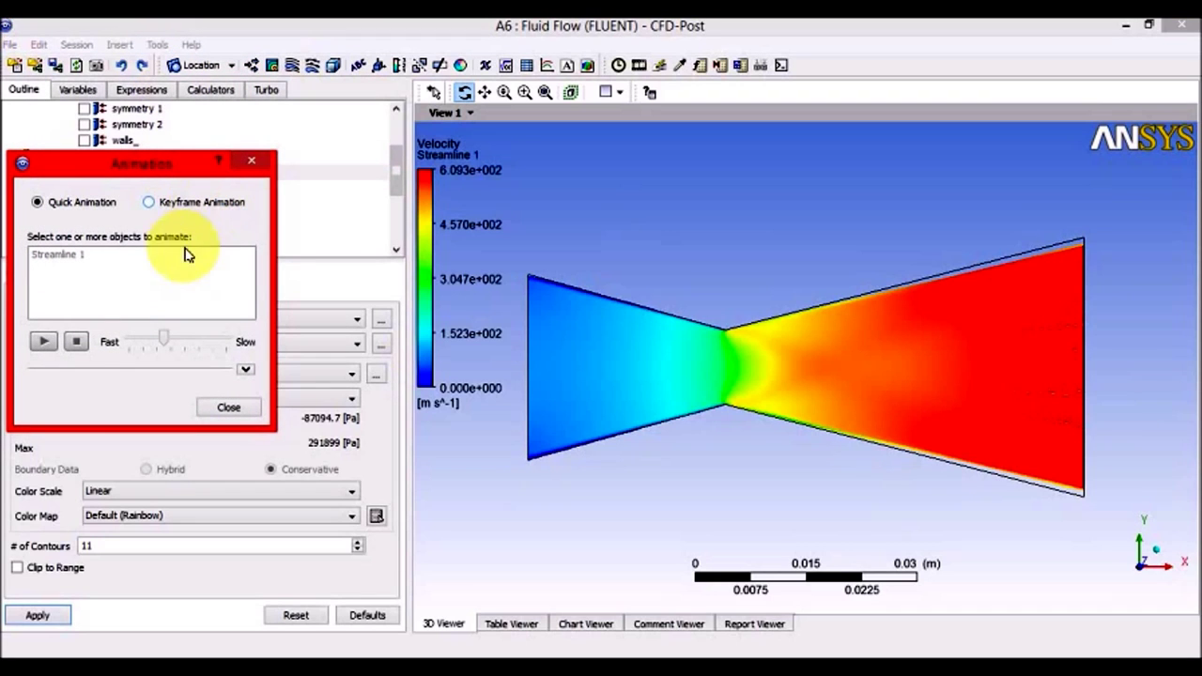
left_click(57, 255)
left_click(43, 341)
left_click_drag(171, 348, 184, 348)
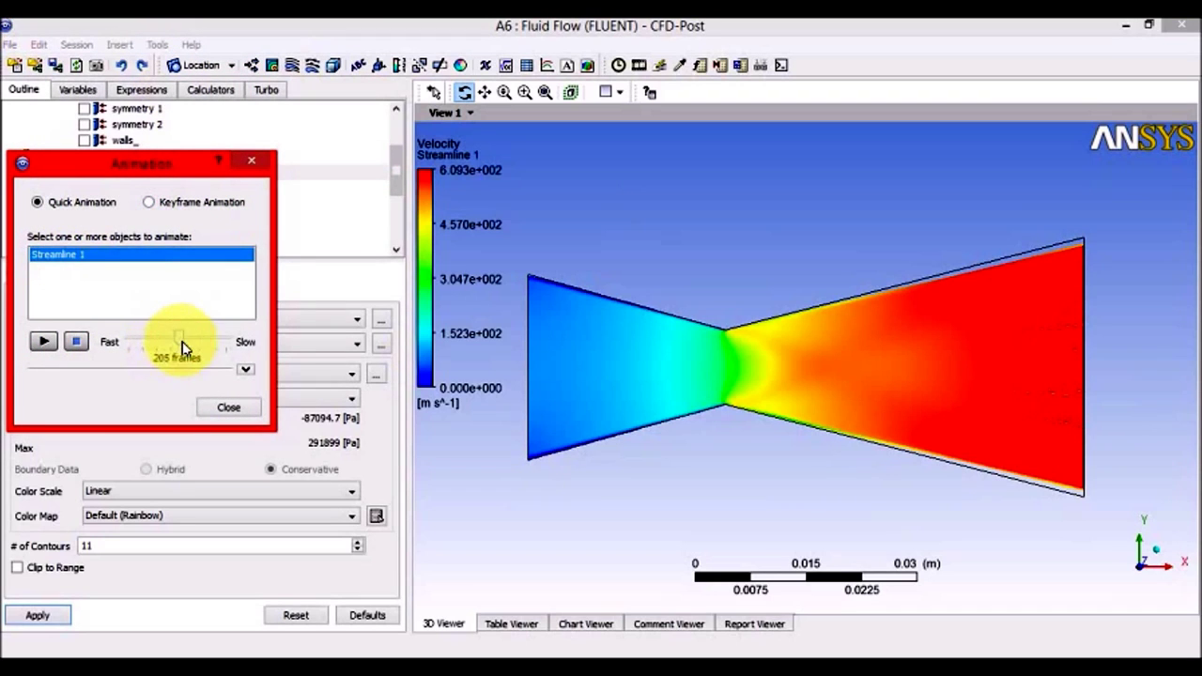
left_click(44, 342)
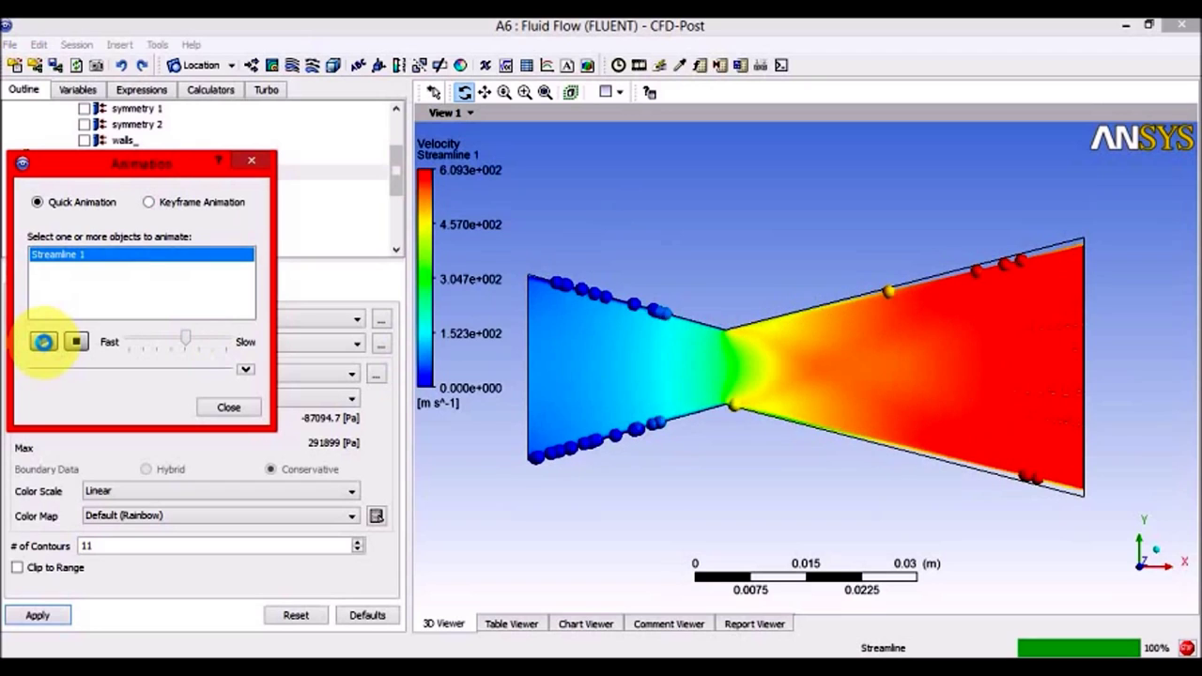
left_click(44, 342)
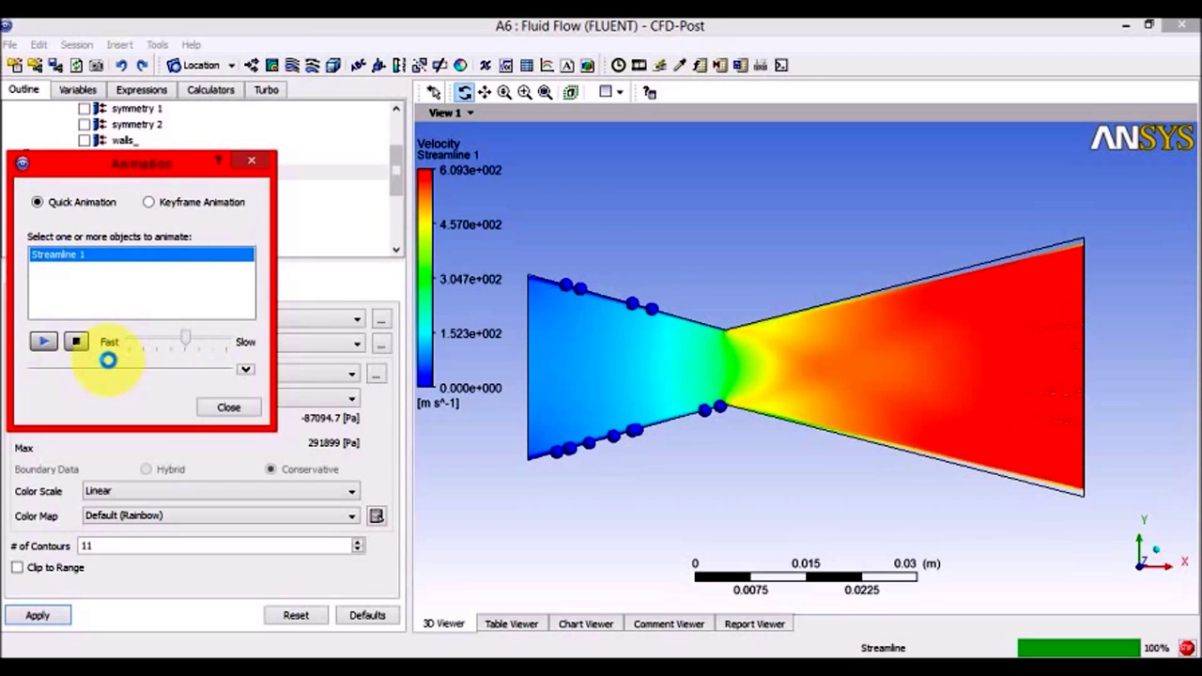